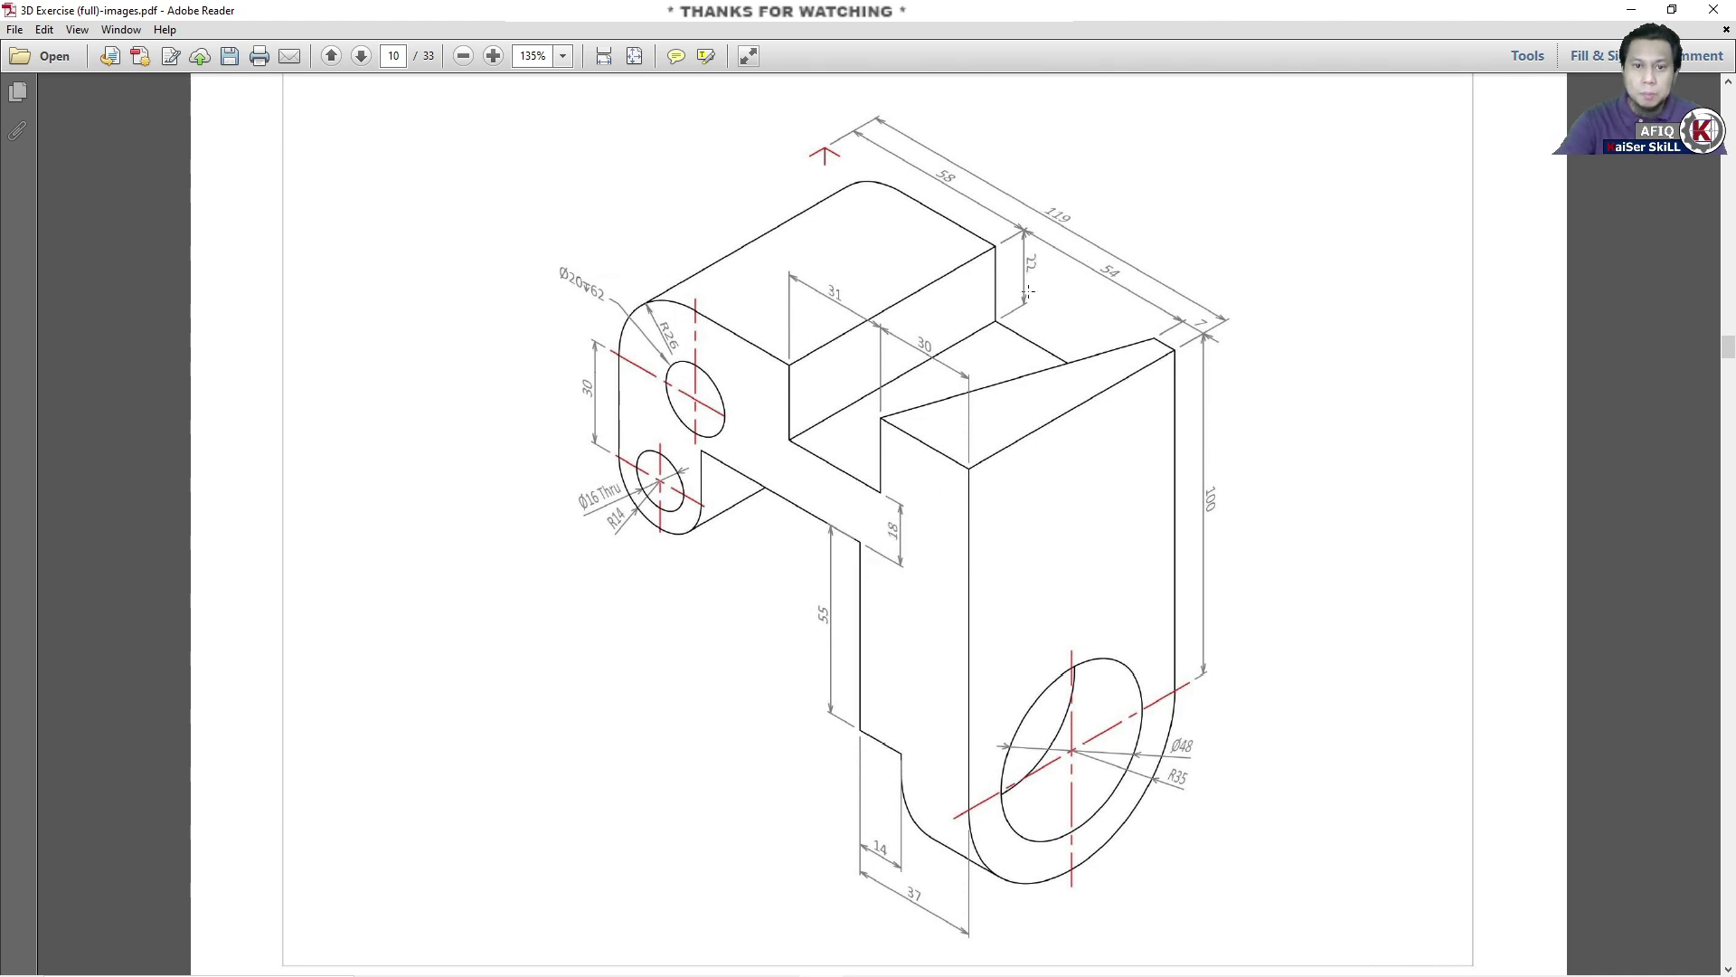
# Minimize Adobe Reader after reviewing the page 10 bracket drawing to return to AutoCAD.
pyautogui.click(1632, 11)
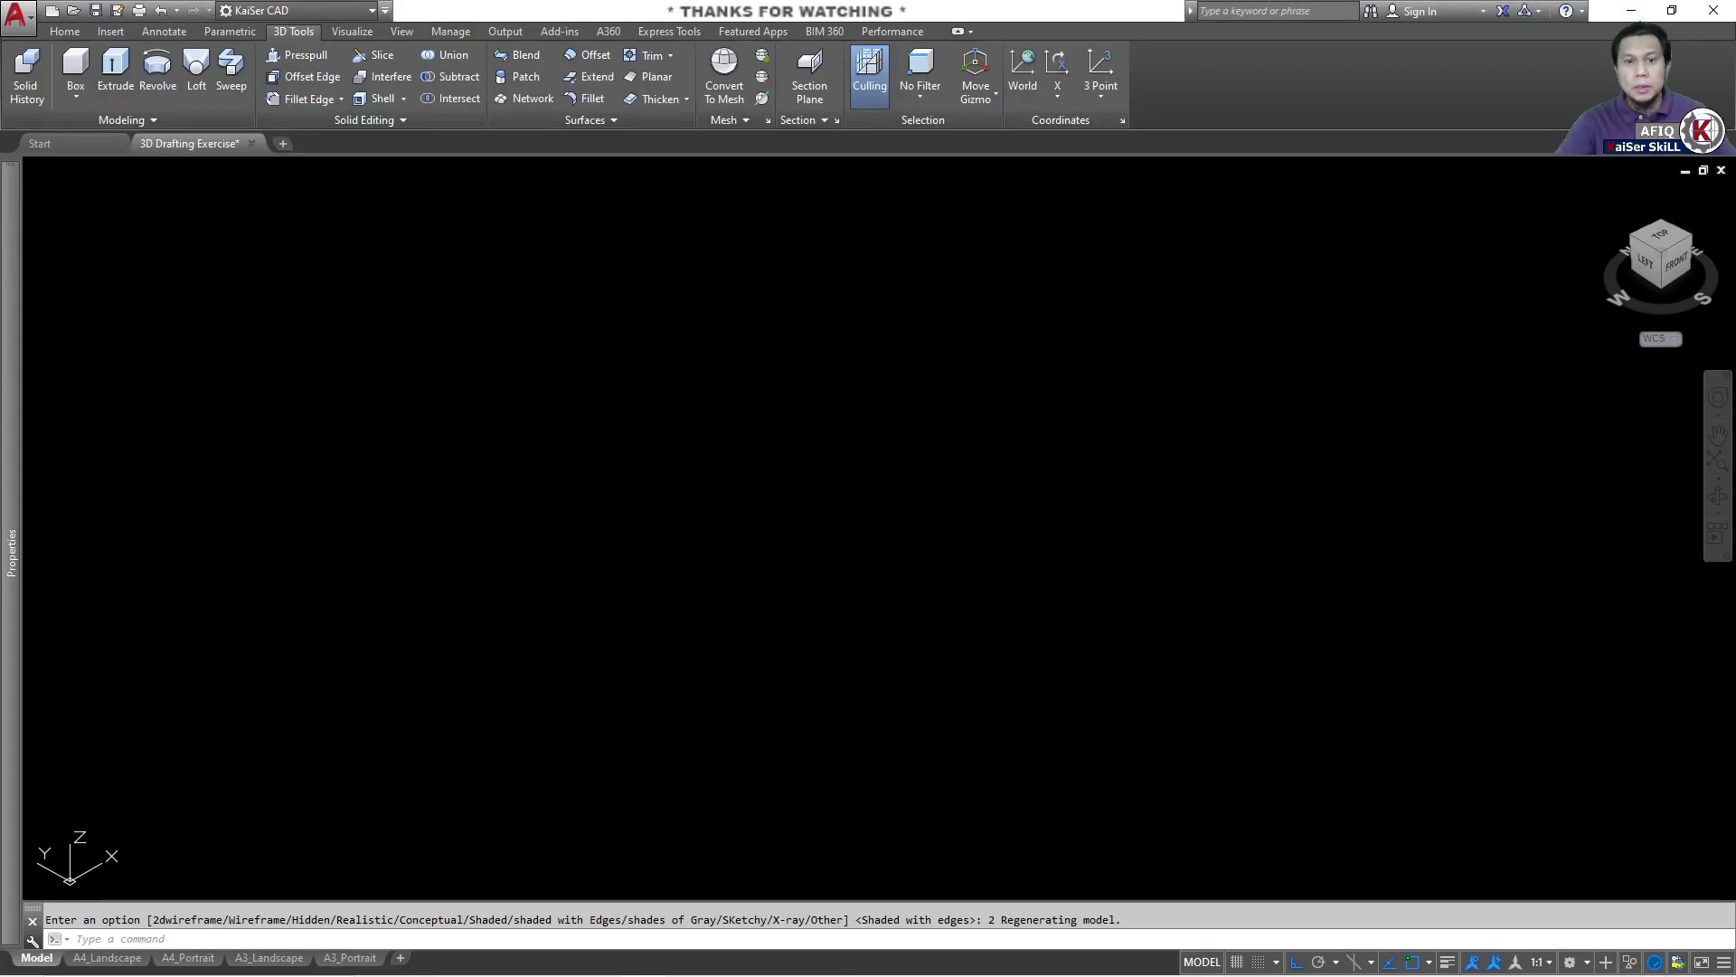
# Create a 70 × 119 × 40 box solid, then bring the reference drawing back up.
pyautogui.write('B')
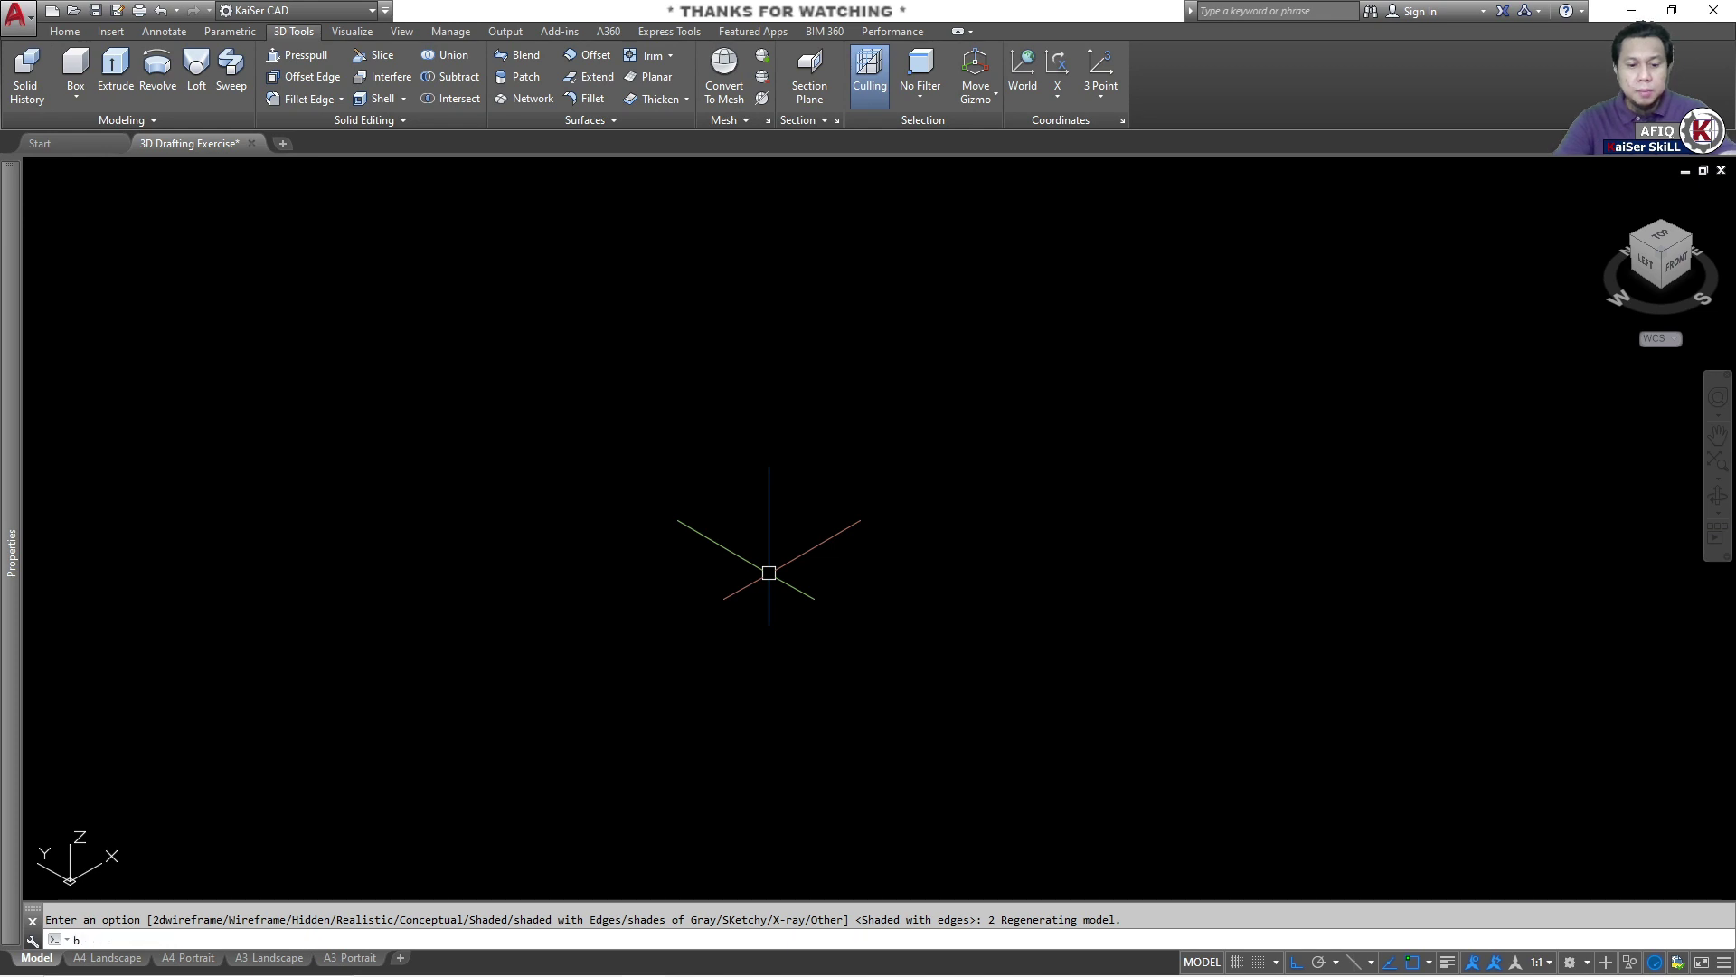
pyautogui.write('Ox')
pyautogui.press('Return')
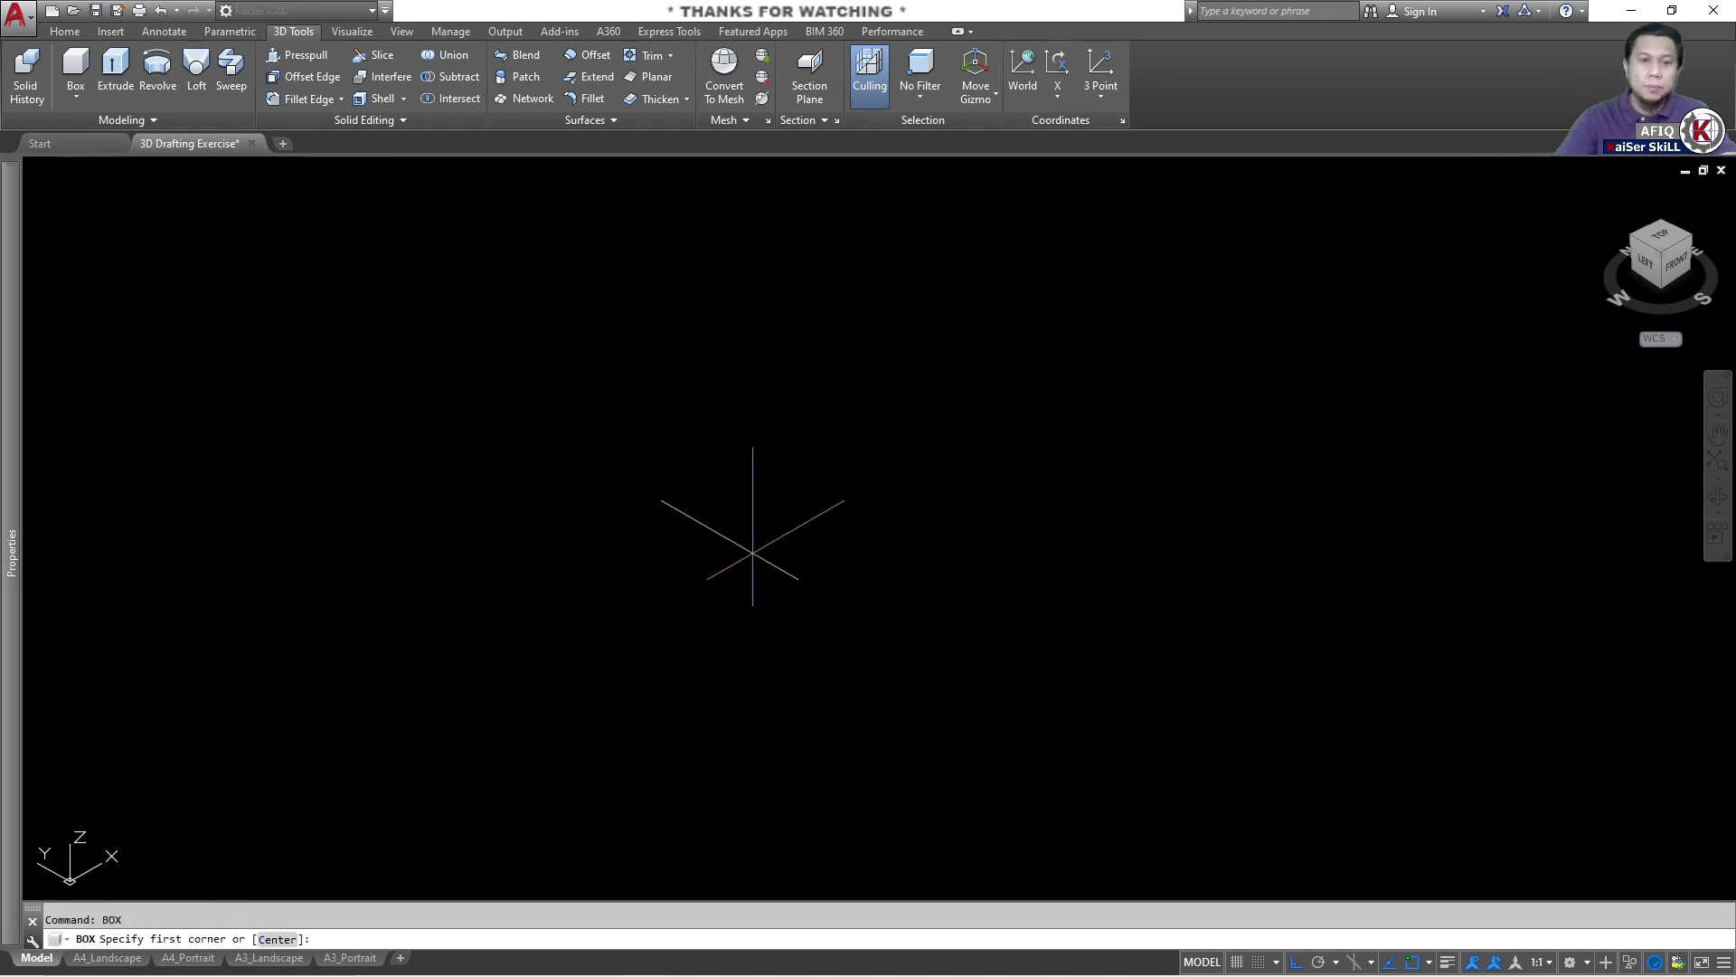
pyautogui.click(743, 559)
pyautogui.write('@')
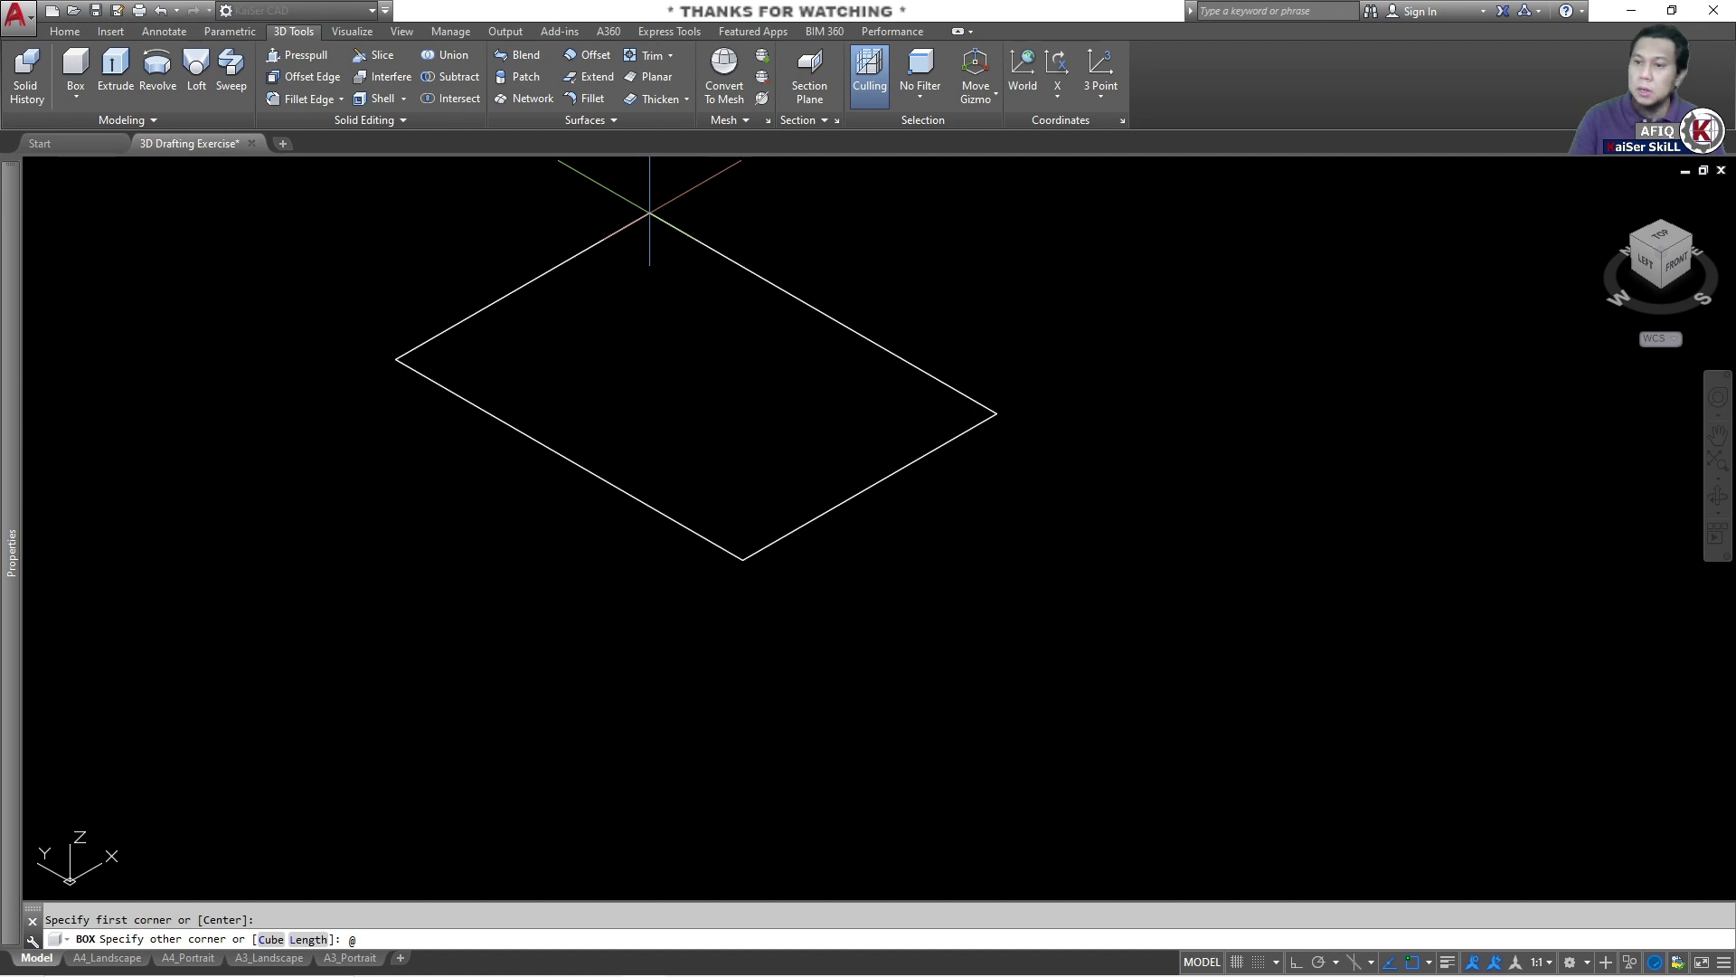
pyautogui.write('70,')
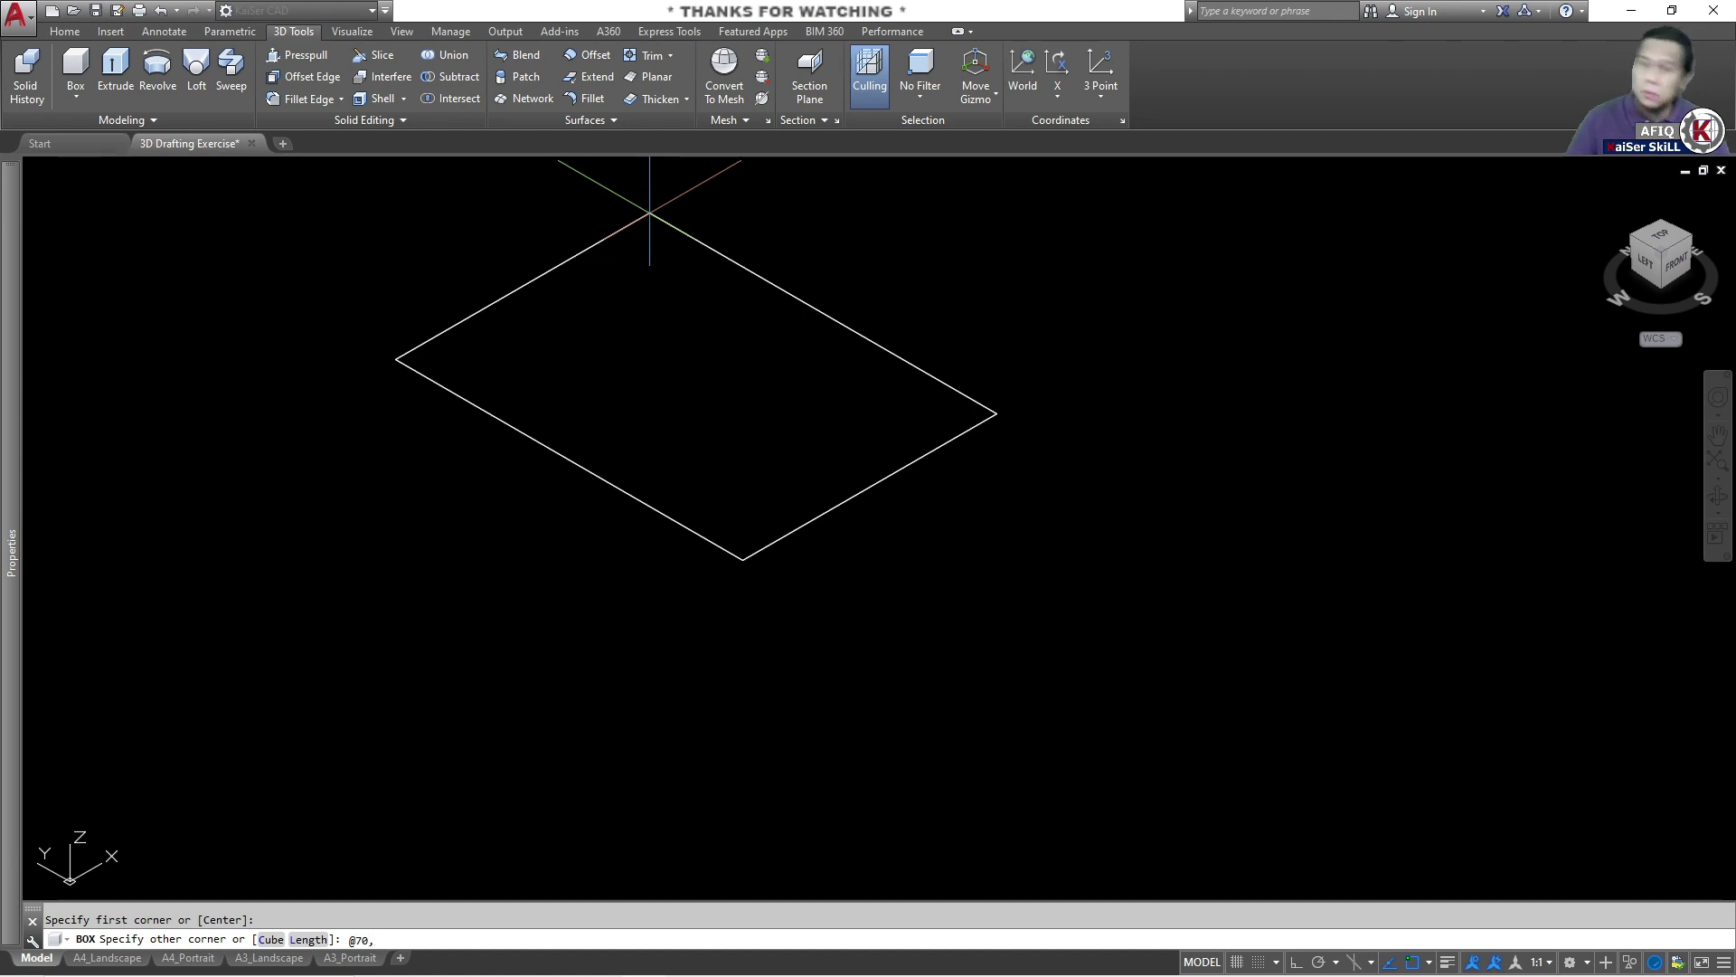
pyautogui.write('119')
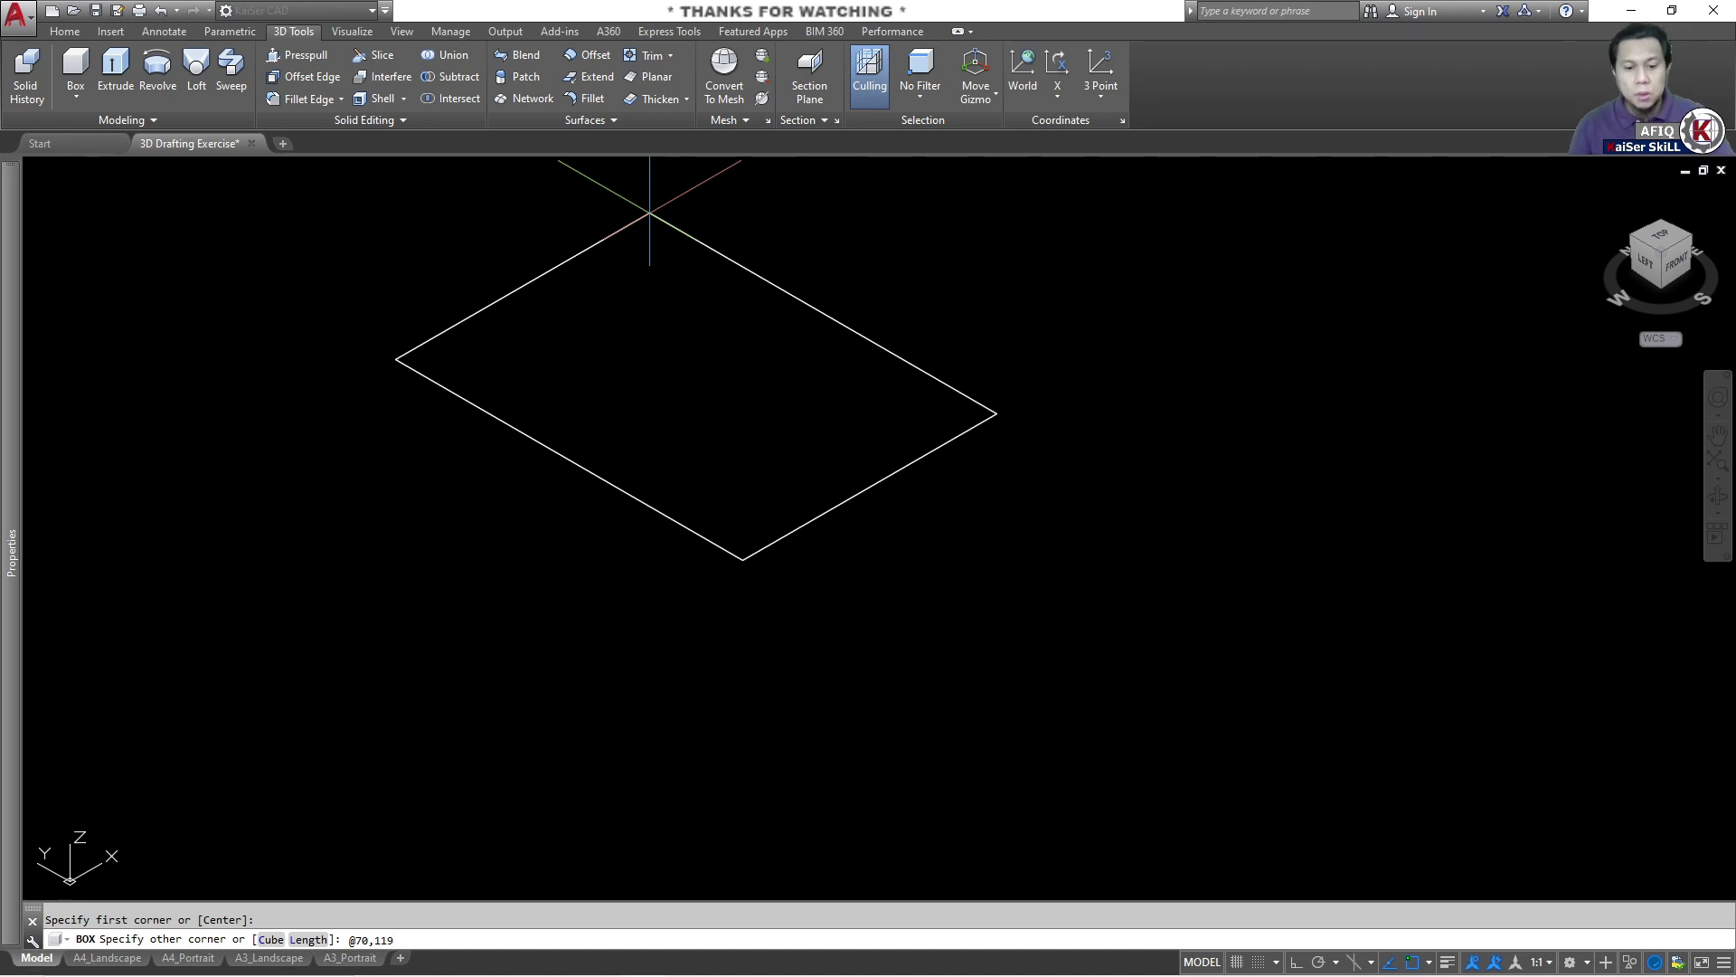
pyautogui.write('40')
pyautogui.press('Return')
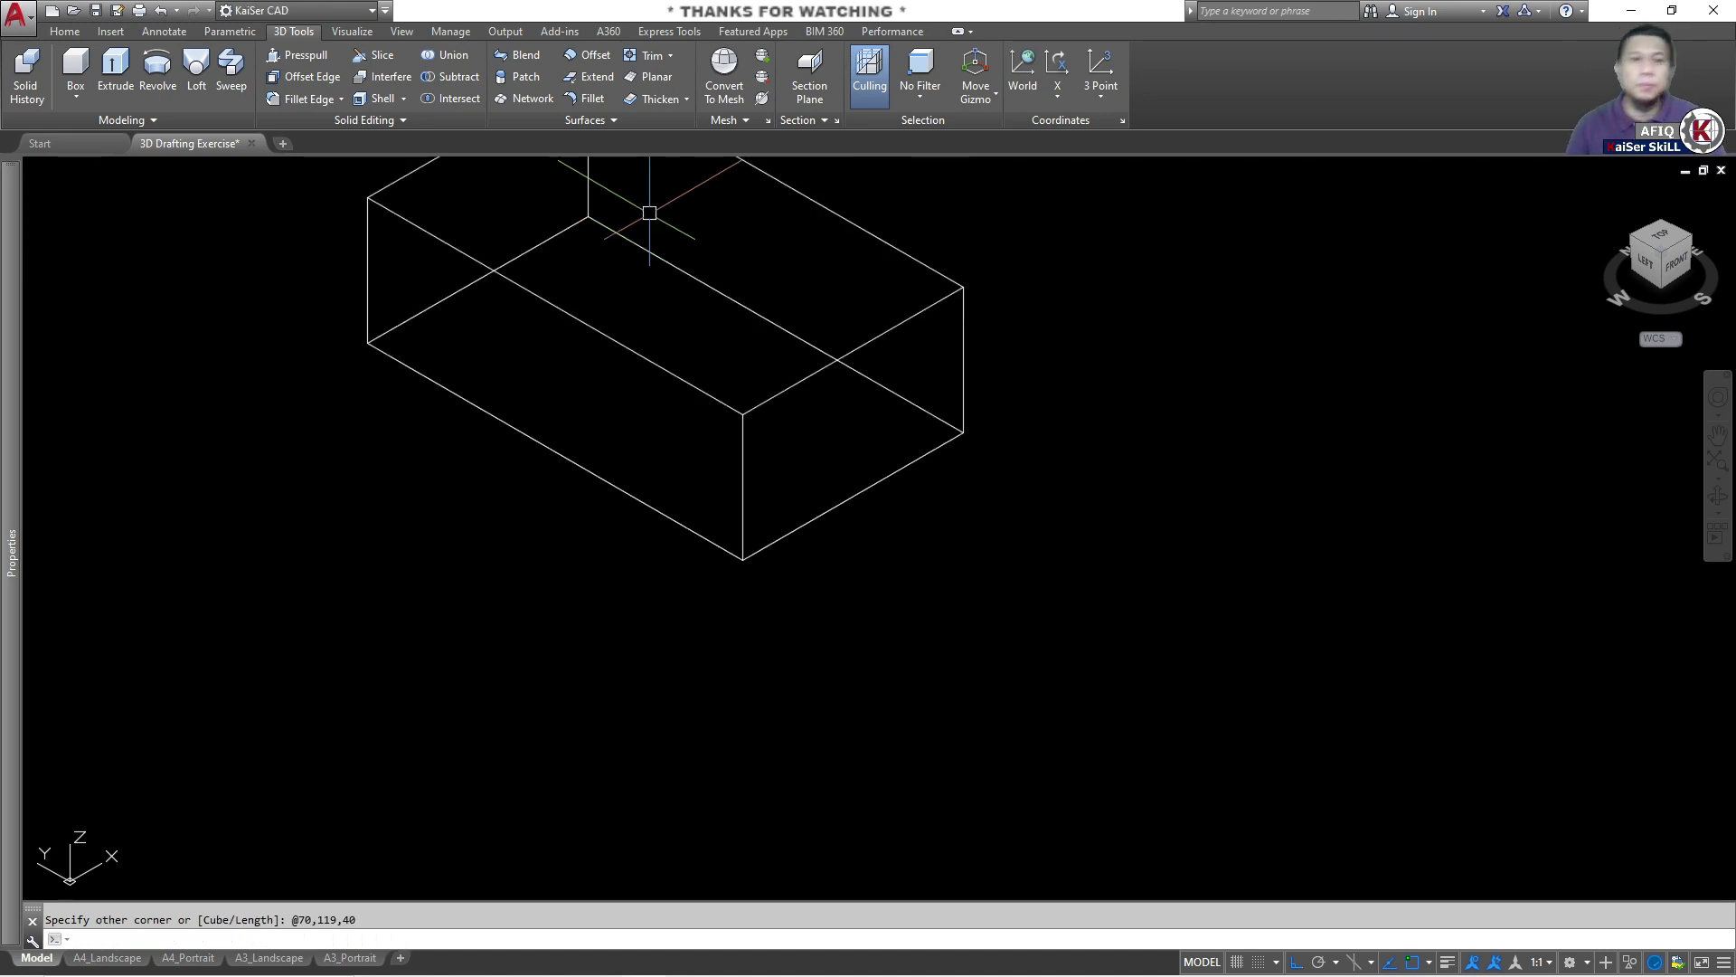
pyautogui.moveTo(650, 222)
pyautogui.mouseDown(button='middle')
pyautogui.moveTo(698, 312)
pyautogui.moveTo(831, 378)
pyautogui.mouseUp(button='middle')
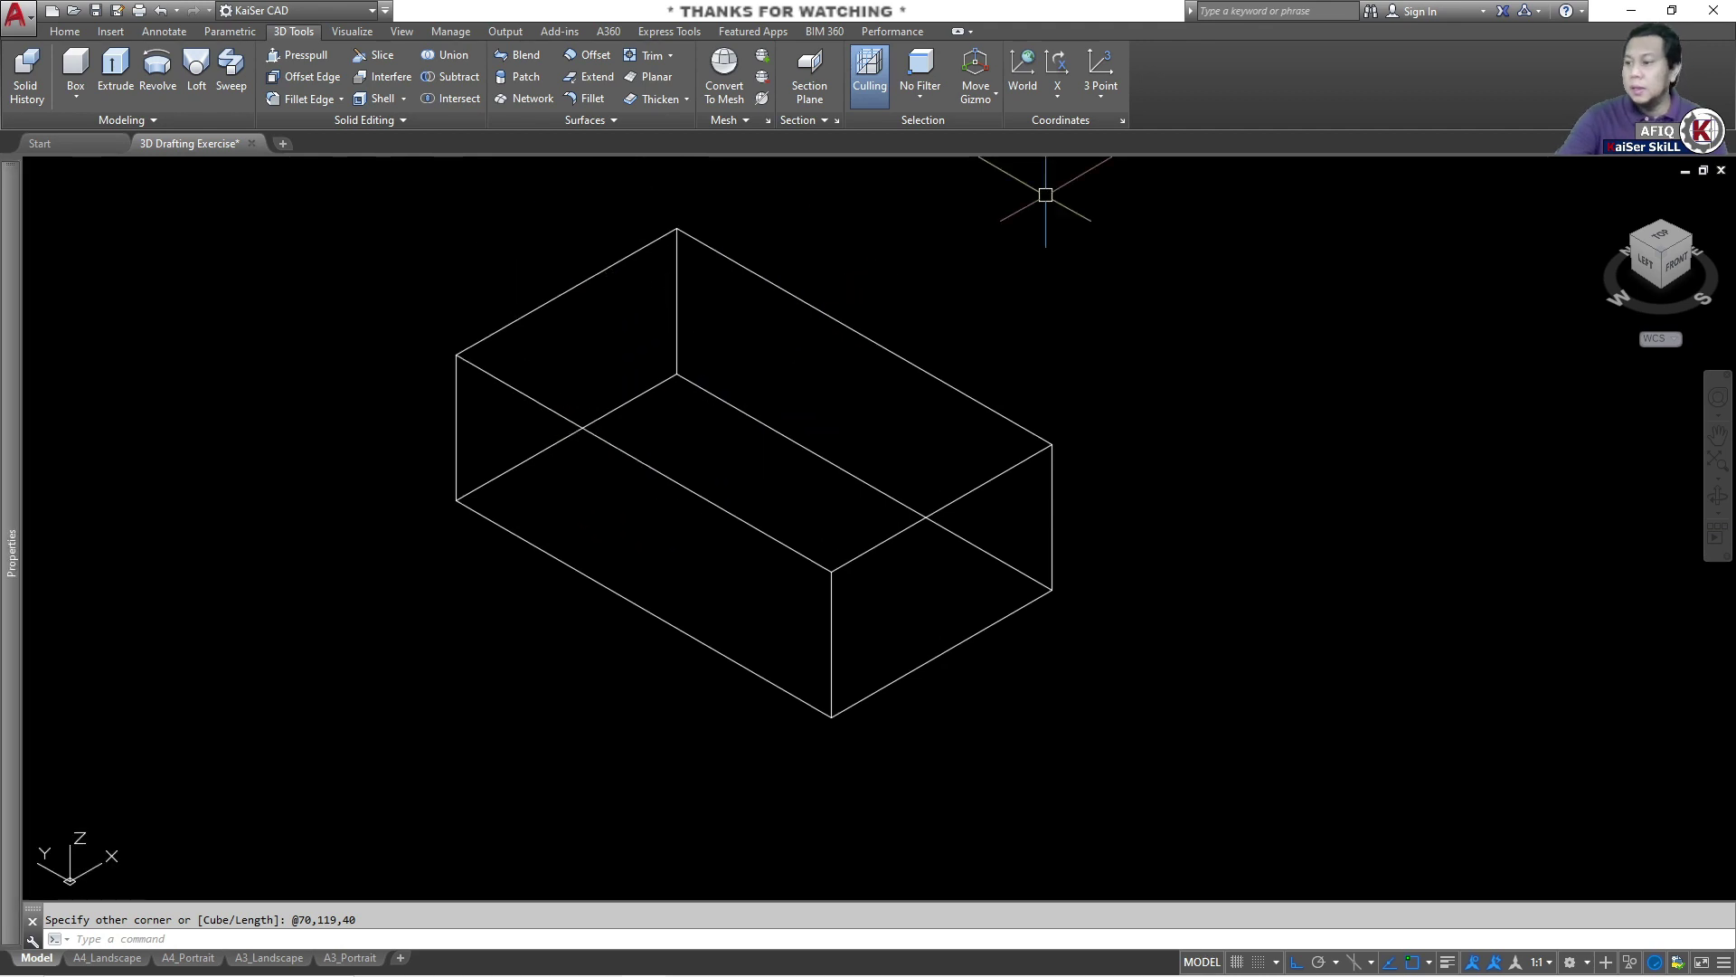
pyautogui.hotkey('alt', 'Tab')
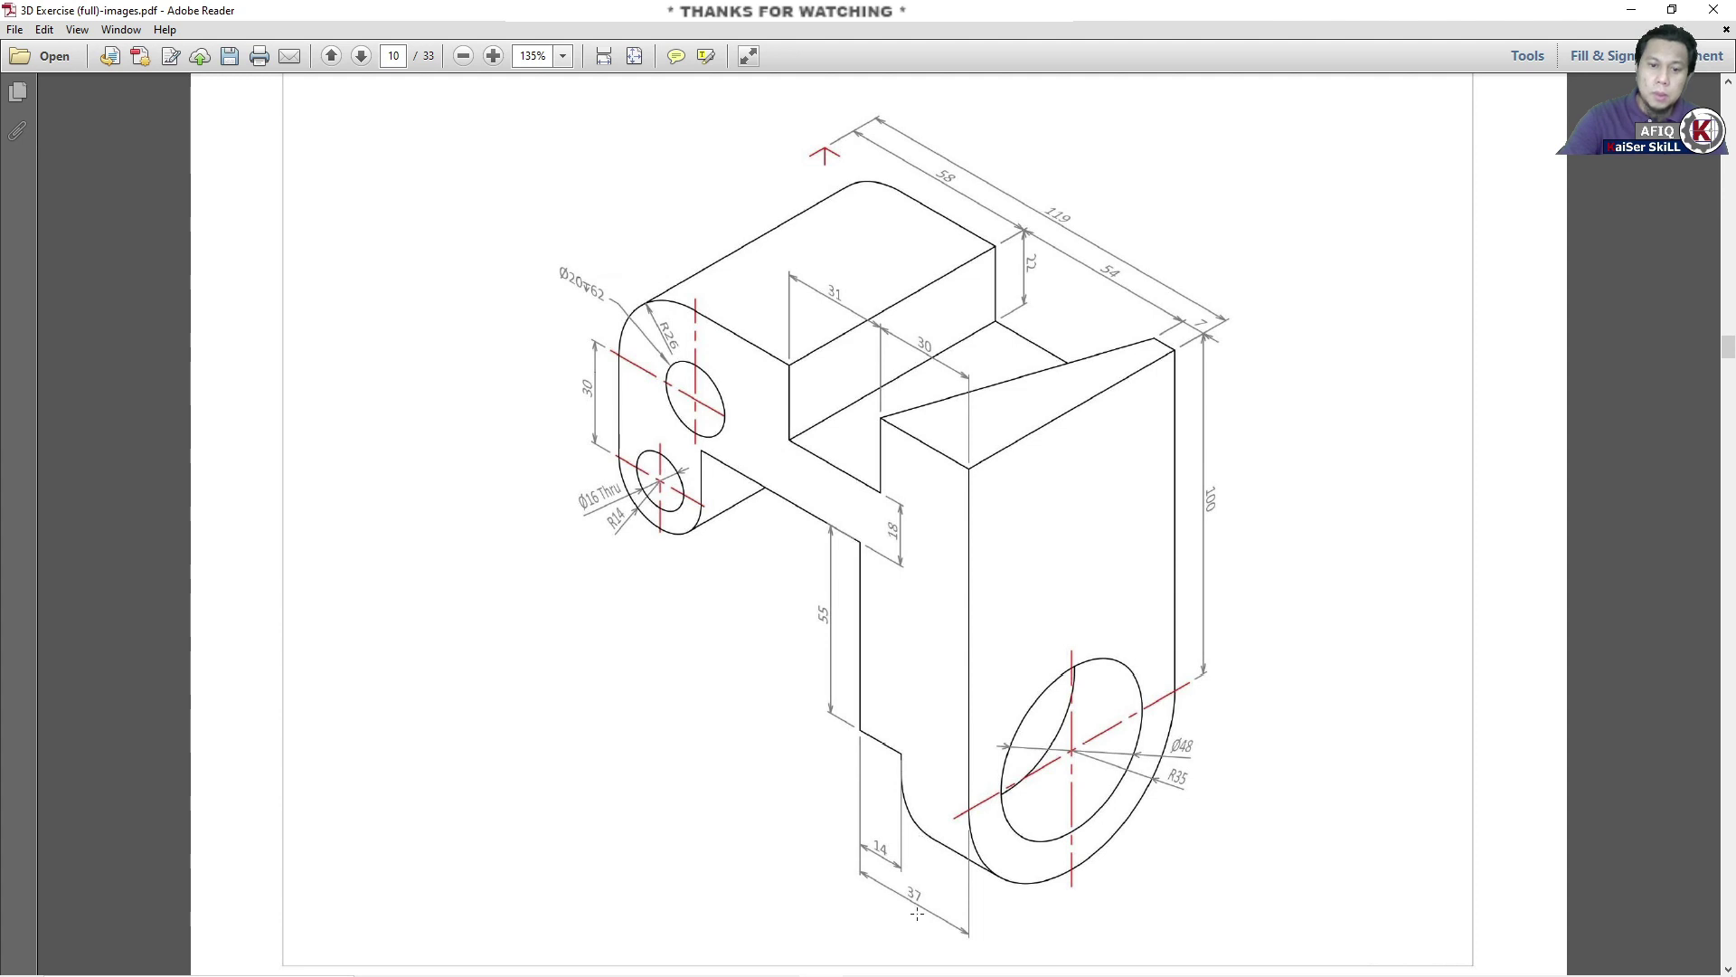
# Draw a 37-wide rectangle anchored at the box's corner.
pyautogui.moveTo(929, 906); pyautogui.dragTo(885, 875)
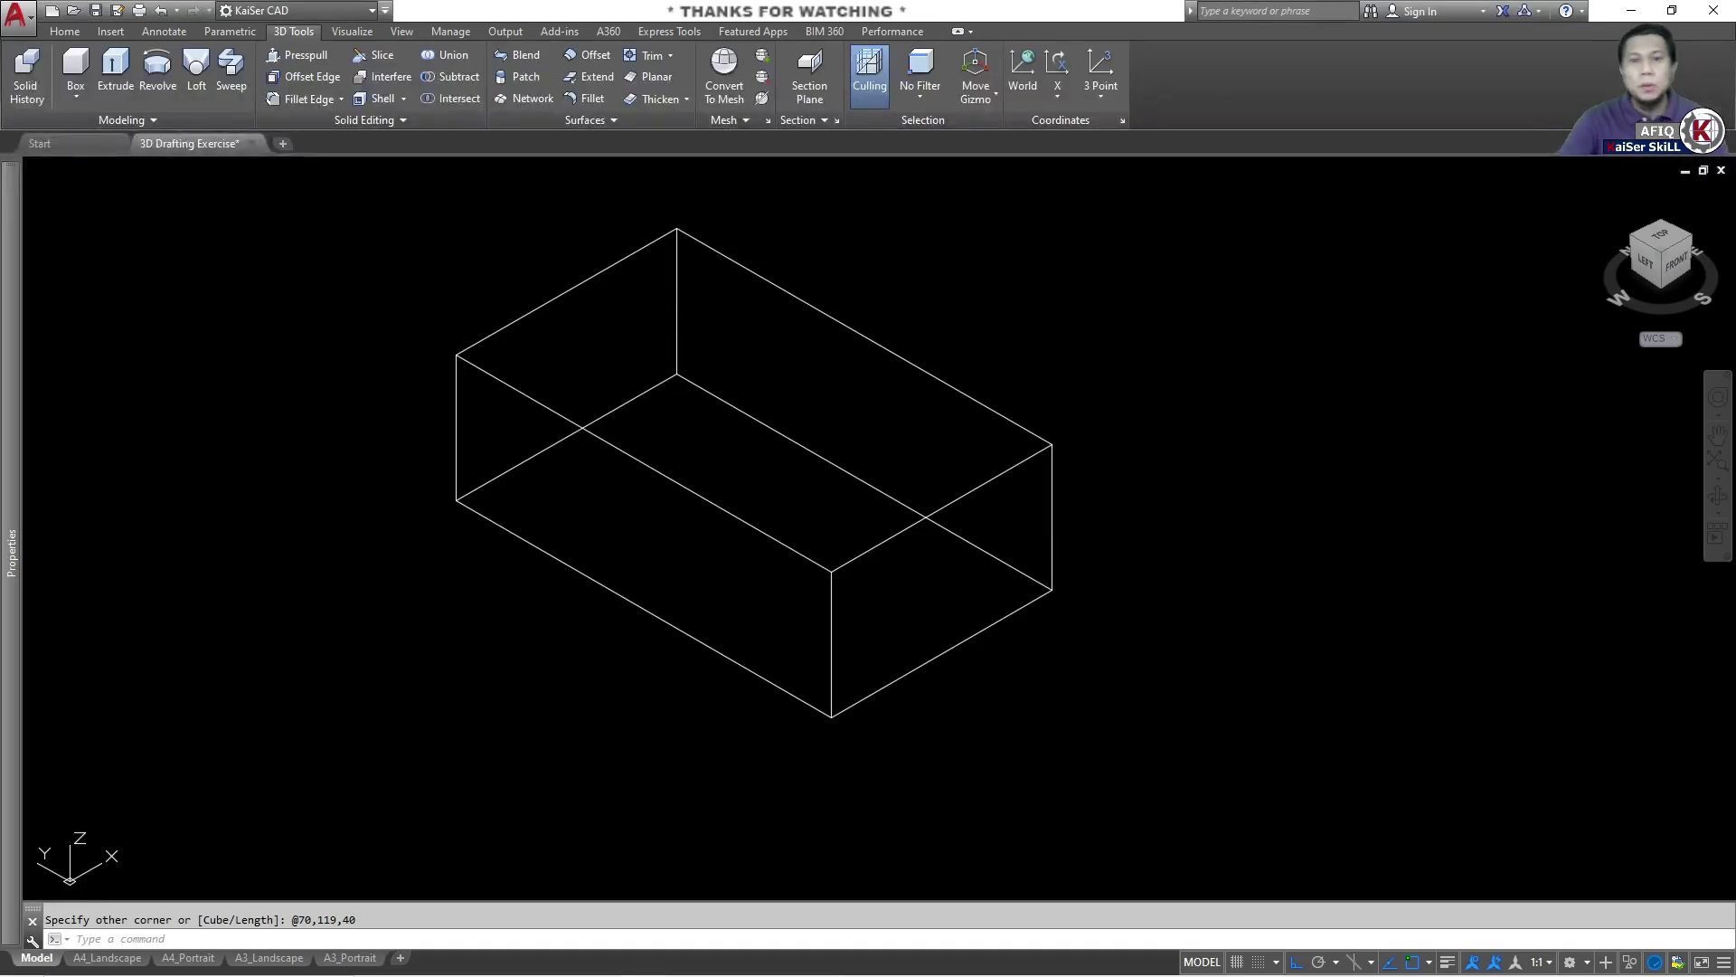
pyautogui.press('Escape')
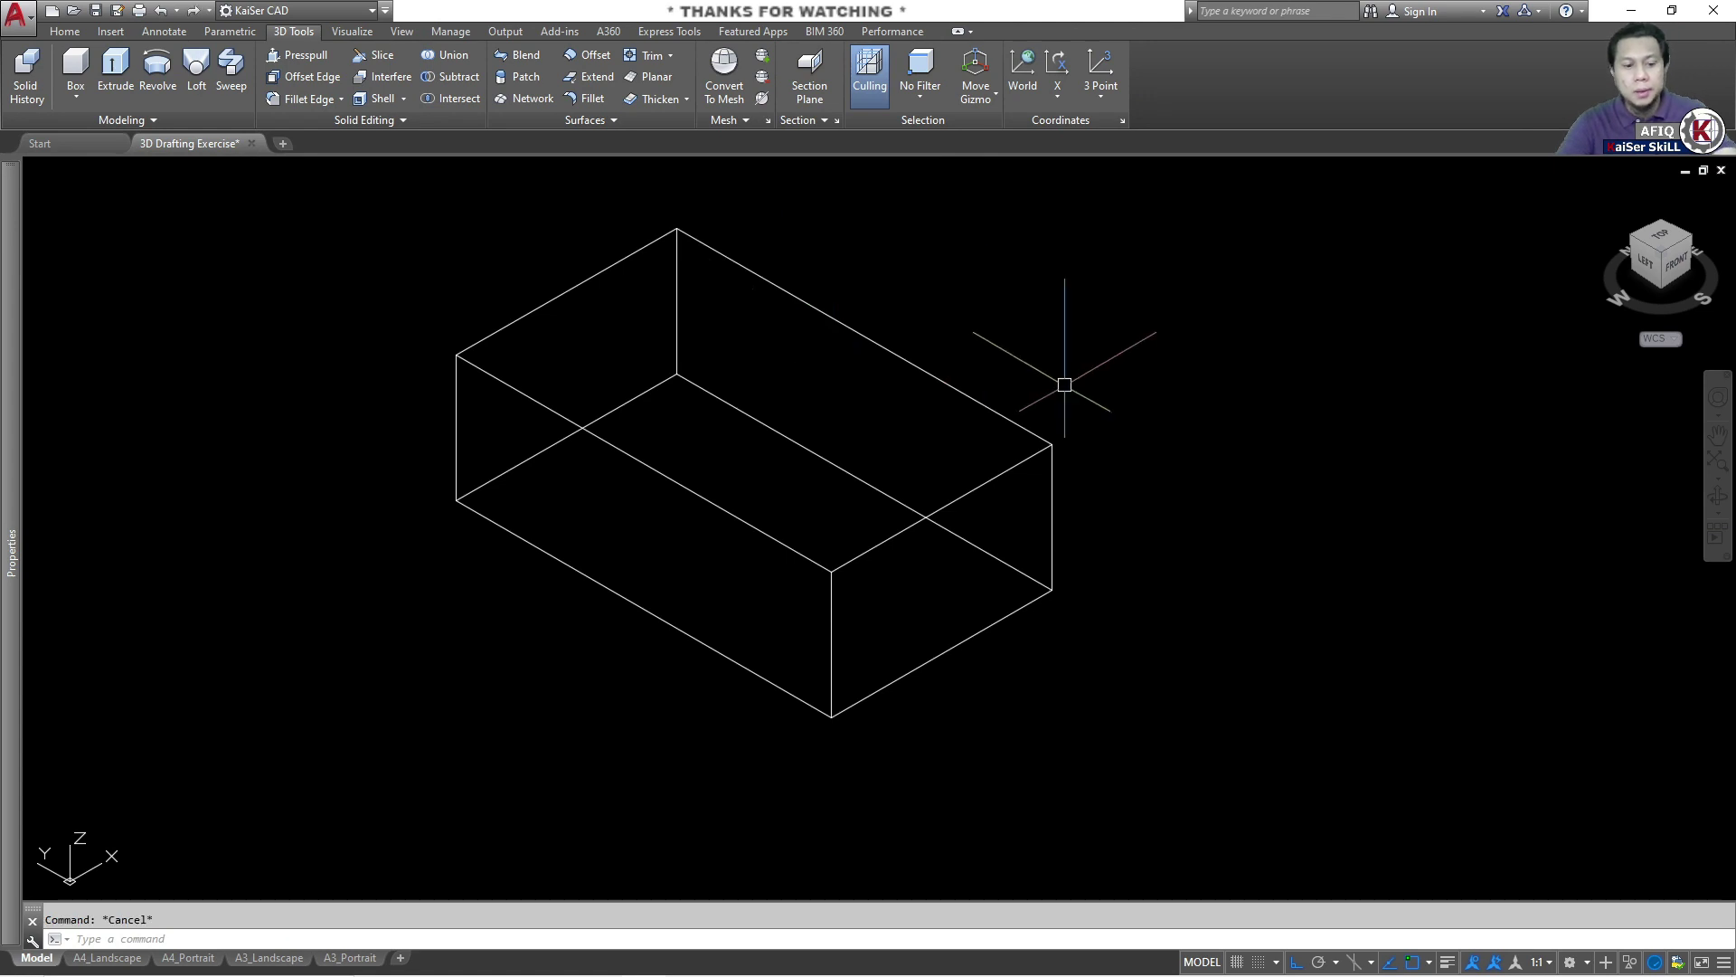
pyautogui.write('rec')
pyautogui.press('Return')
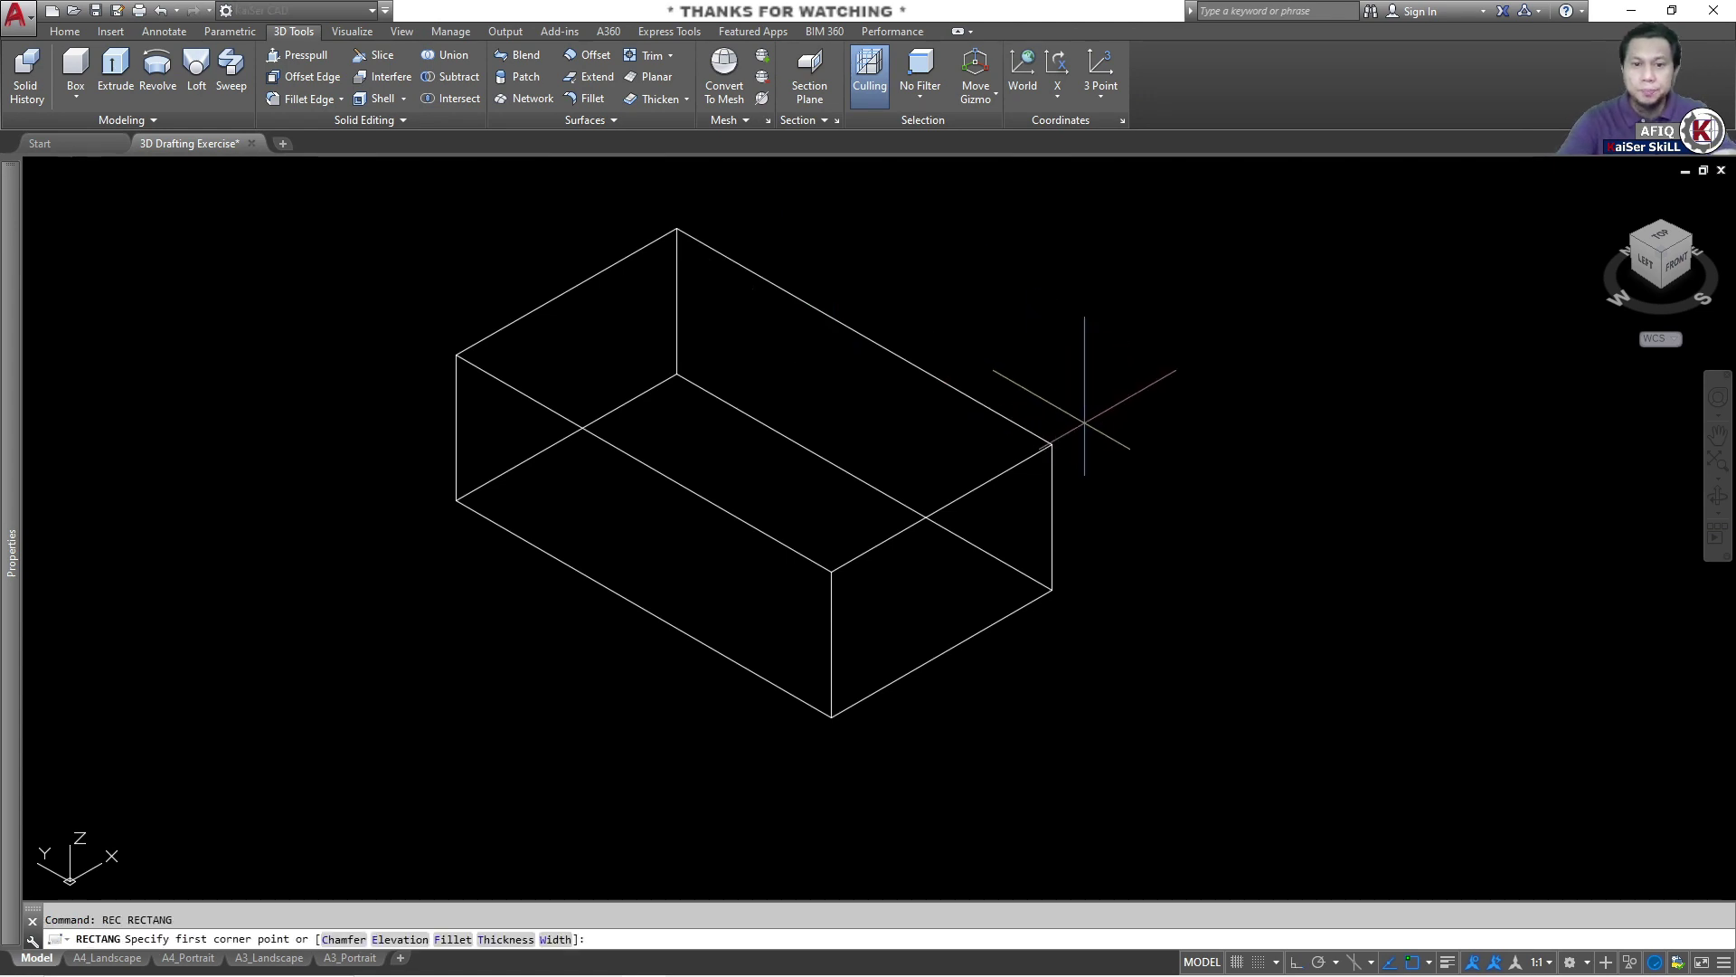
pyautogui.click(1052, 444)
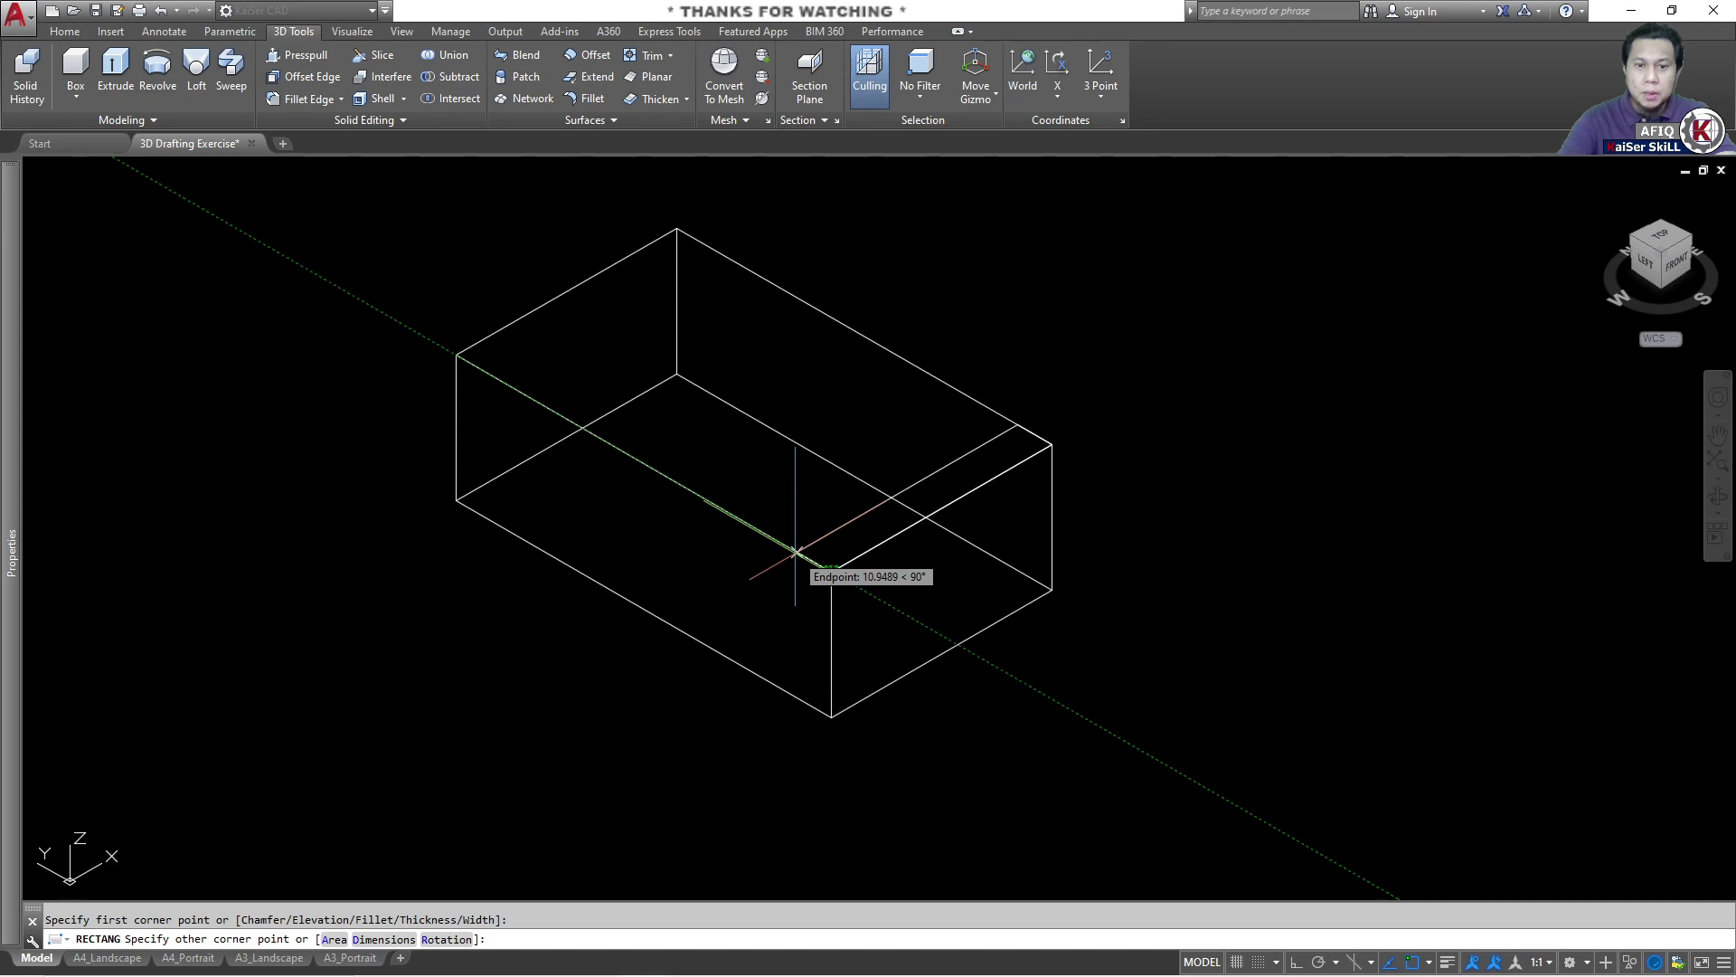
pyautogui.write('37')
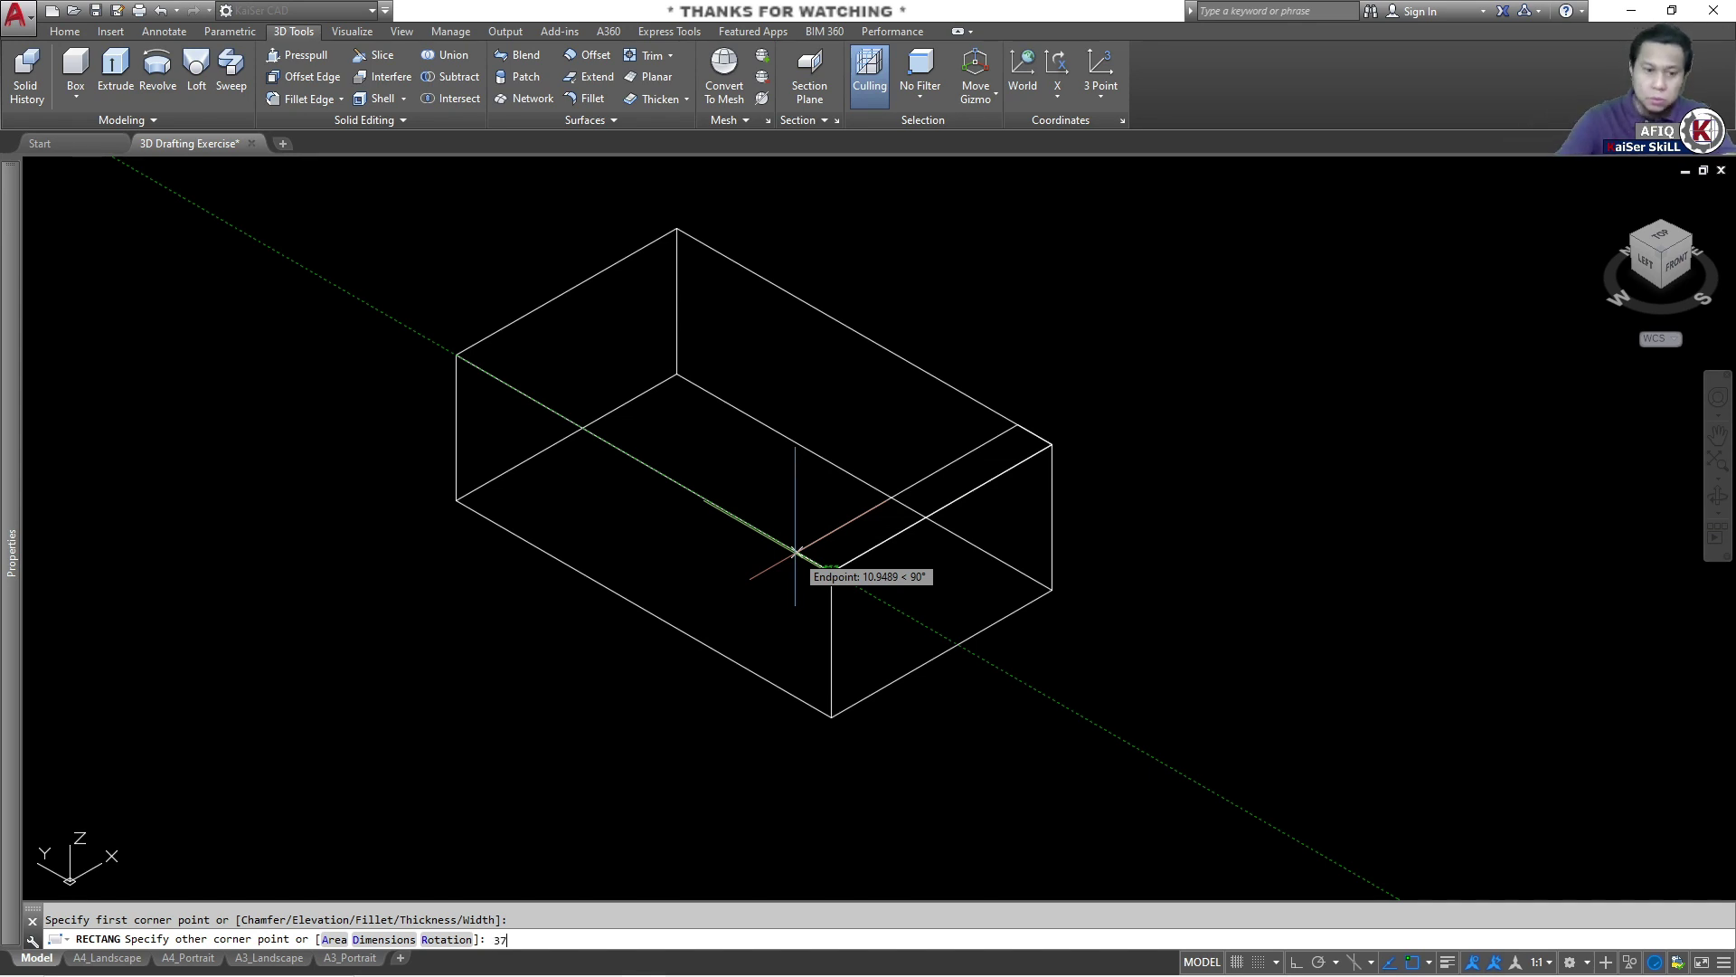
pyautogui.press('Return')
# Extrude the 37-wide rectangle 100 units downward (-100).
pyautogui.moveTo(845, 692); pyautogui.dragTo(822, 590, button='middle')
pyautogui.scroll(2, 822, 590)
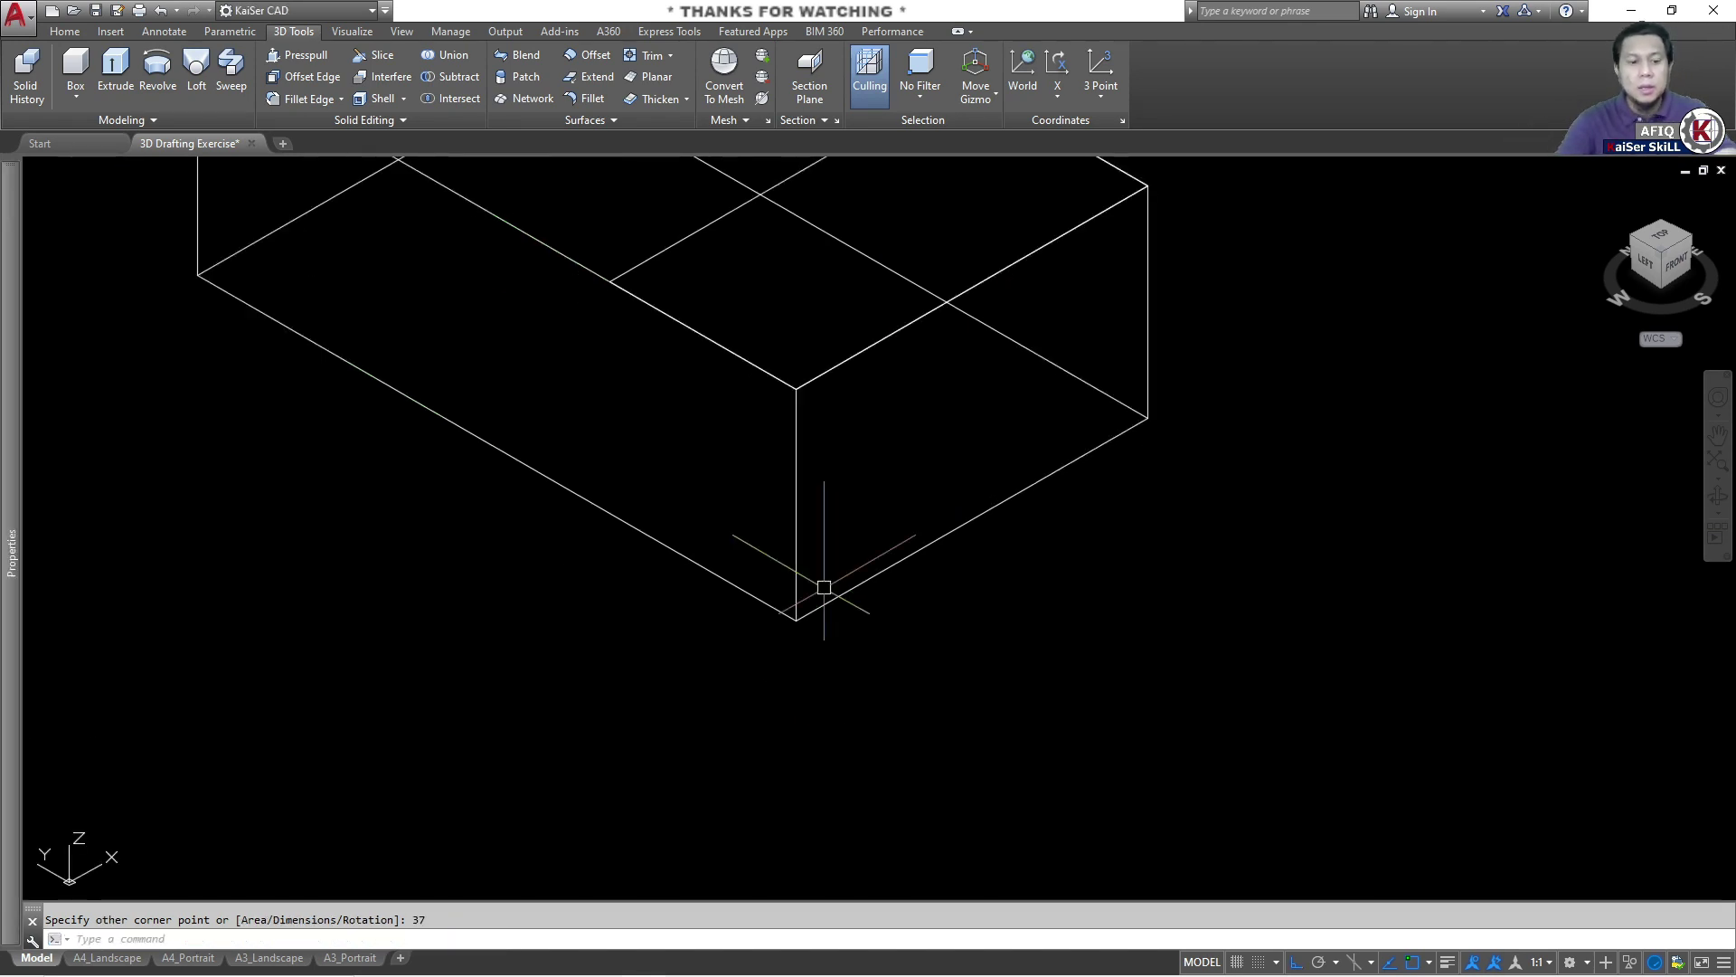
pyautogui.write('ext')
pyautogui.press('Return')
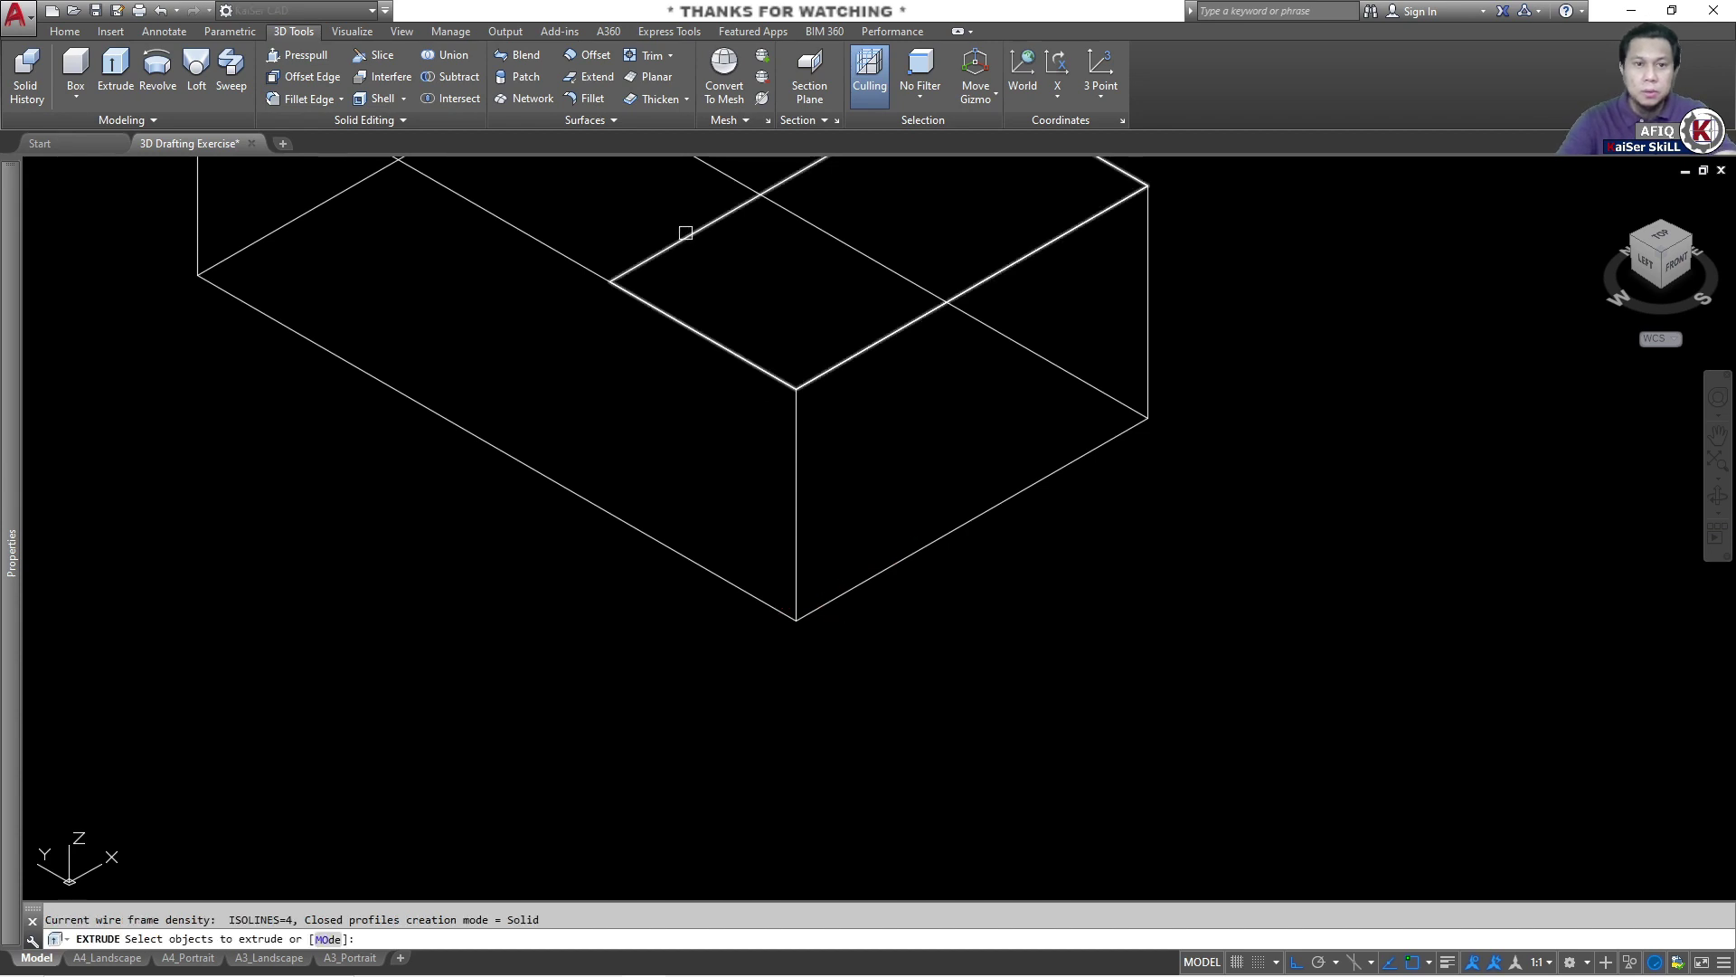
pyautogui.click(690, 231)
pyautogui.press('Return')
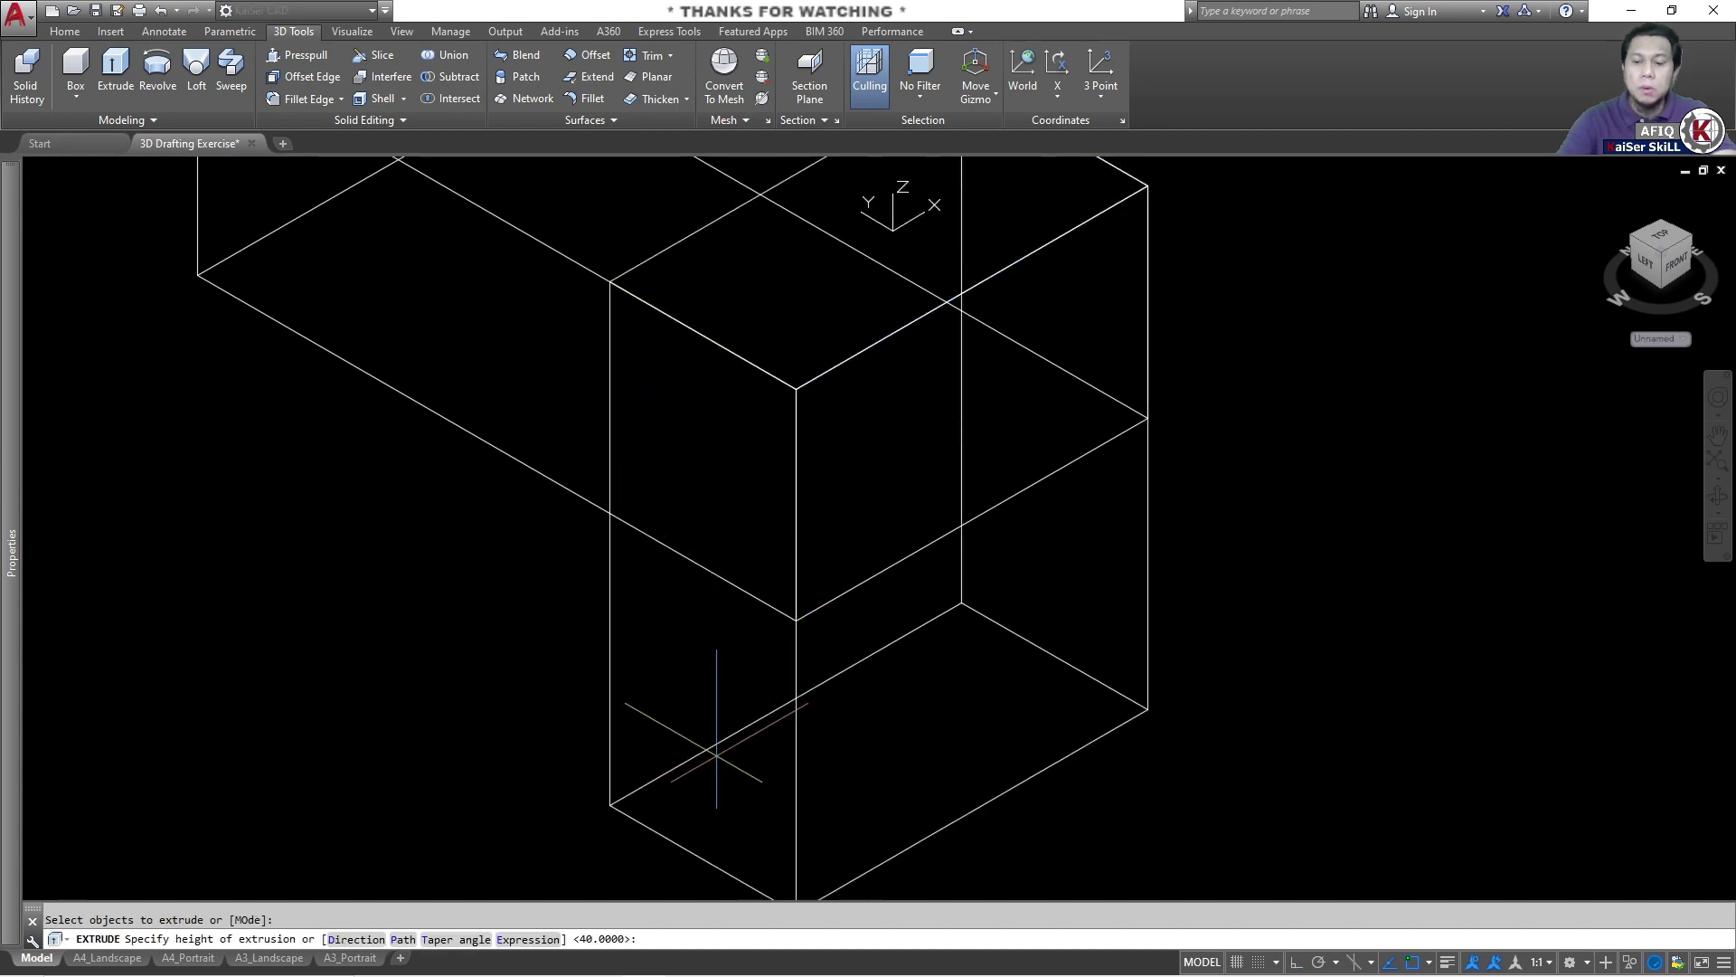
pyautogui.write('-100')
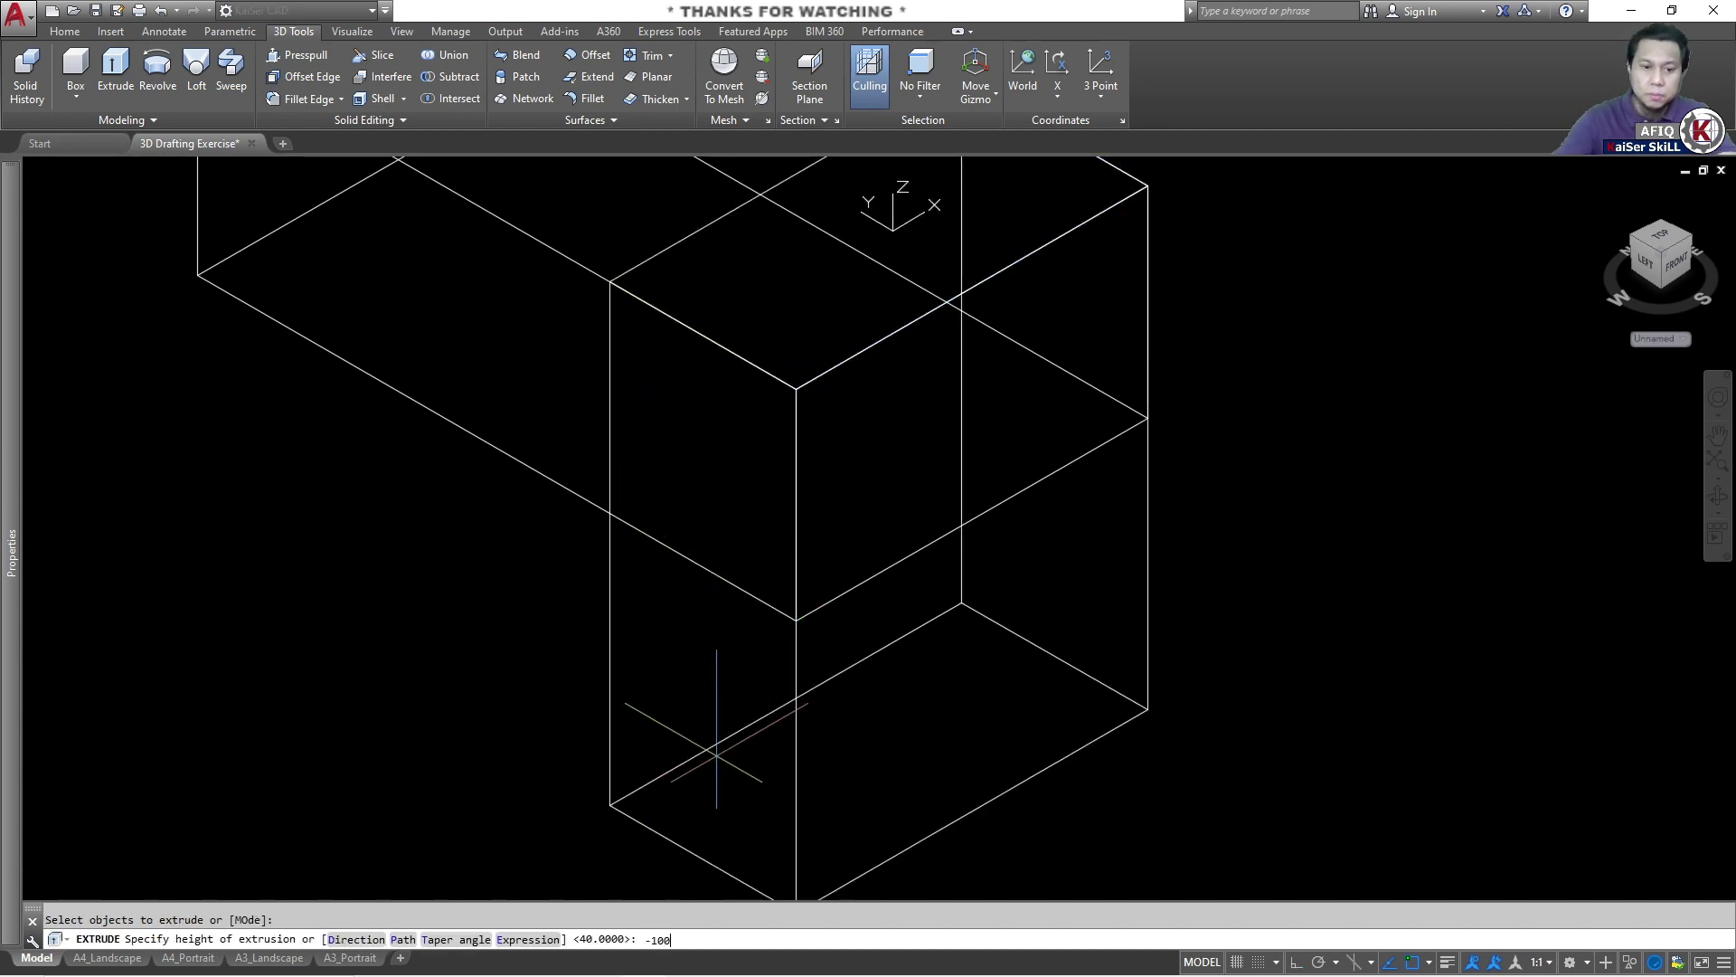
pyautogui.press('Return')
# Union the extruded block with the box into one L-shaped solid and return to the PDF.
pyautogui.scroll(-2, 716, 752)
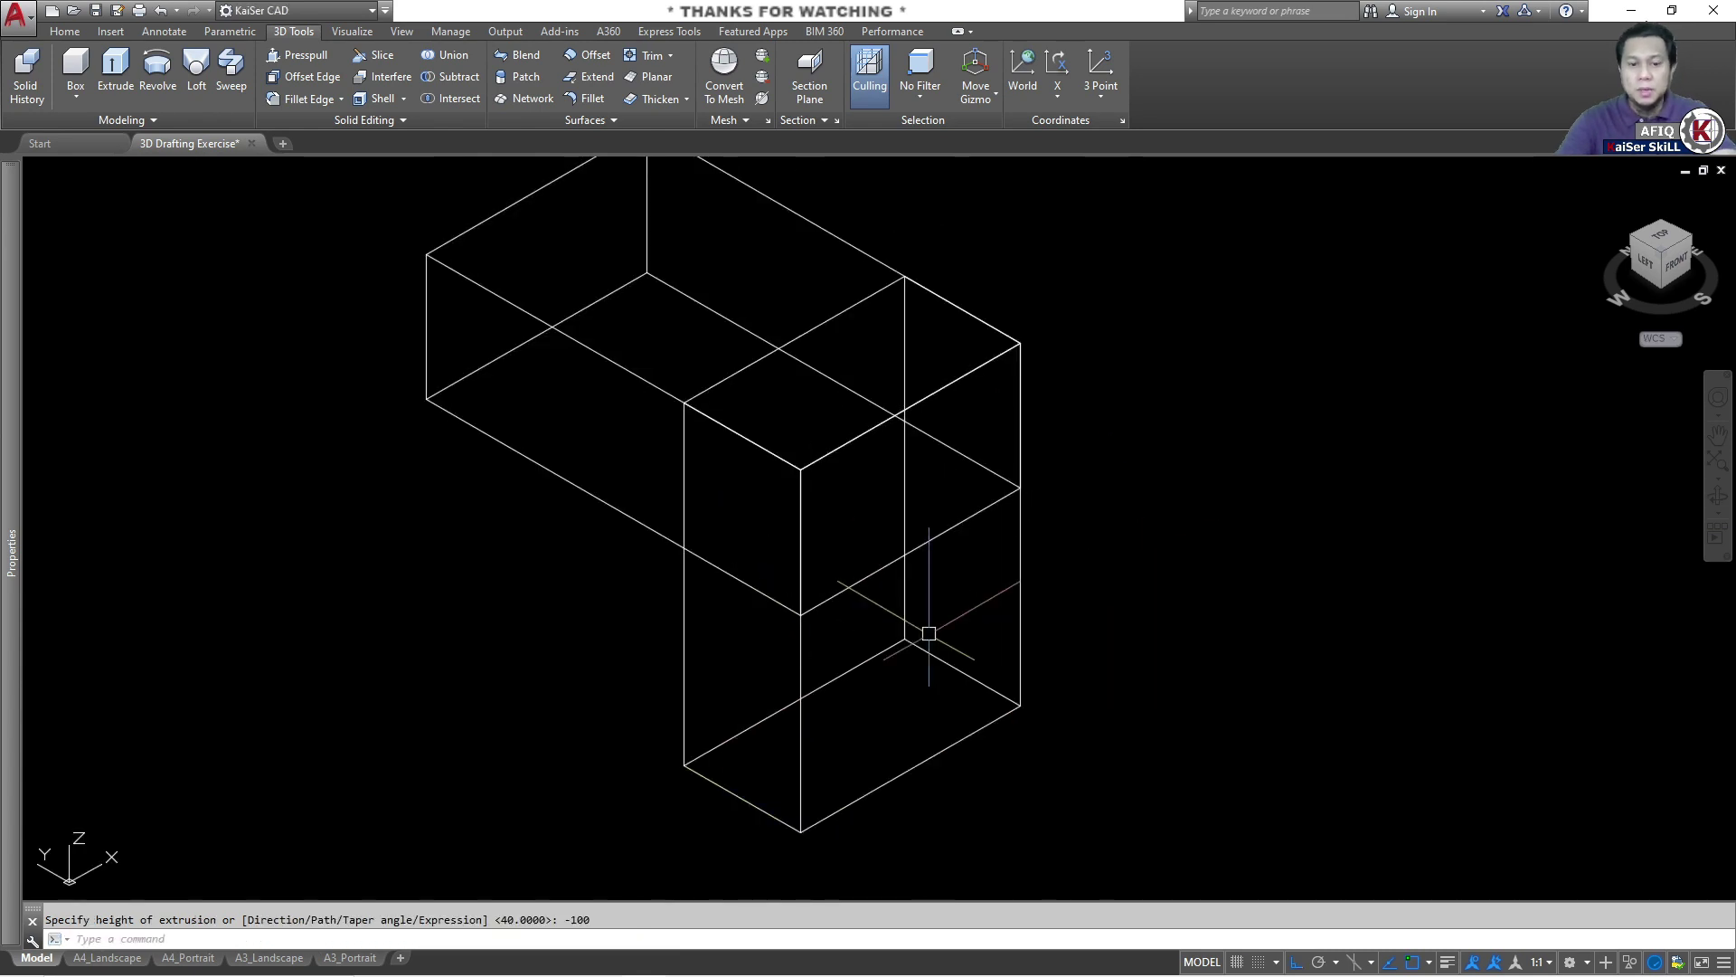
pyautogui.write('uni')
pyautogui.press('Return')
pyautogui.click(1133, 422)
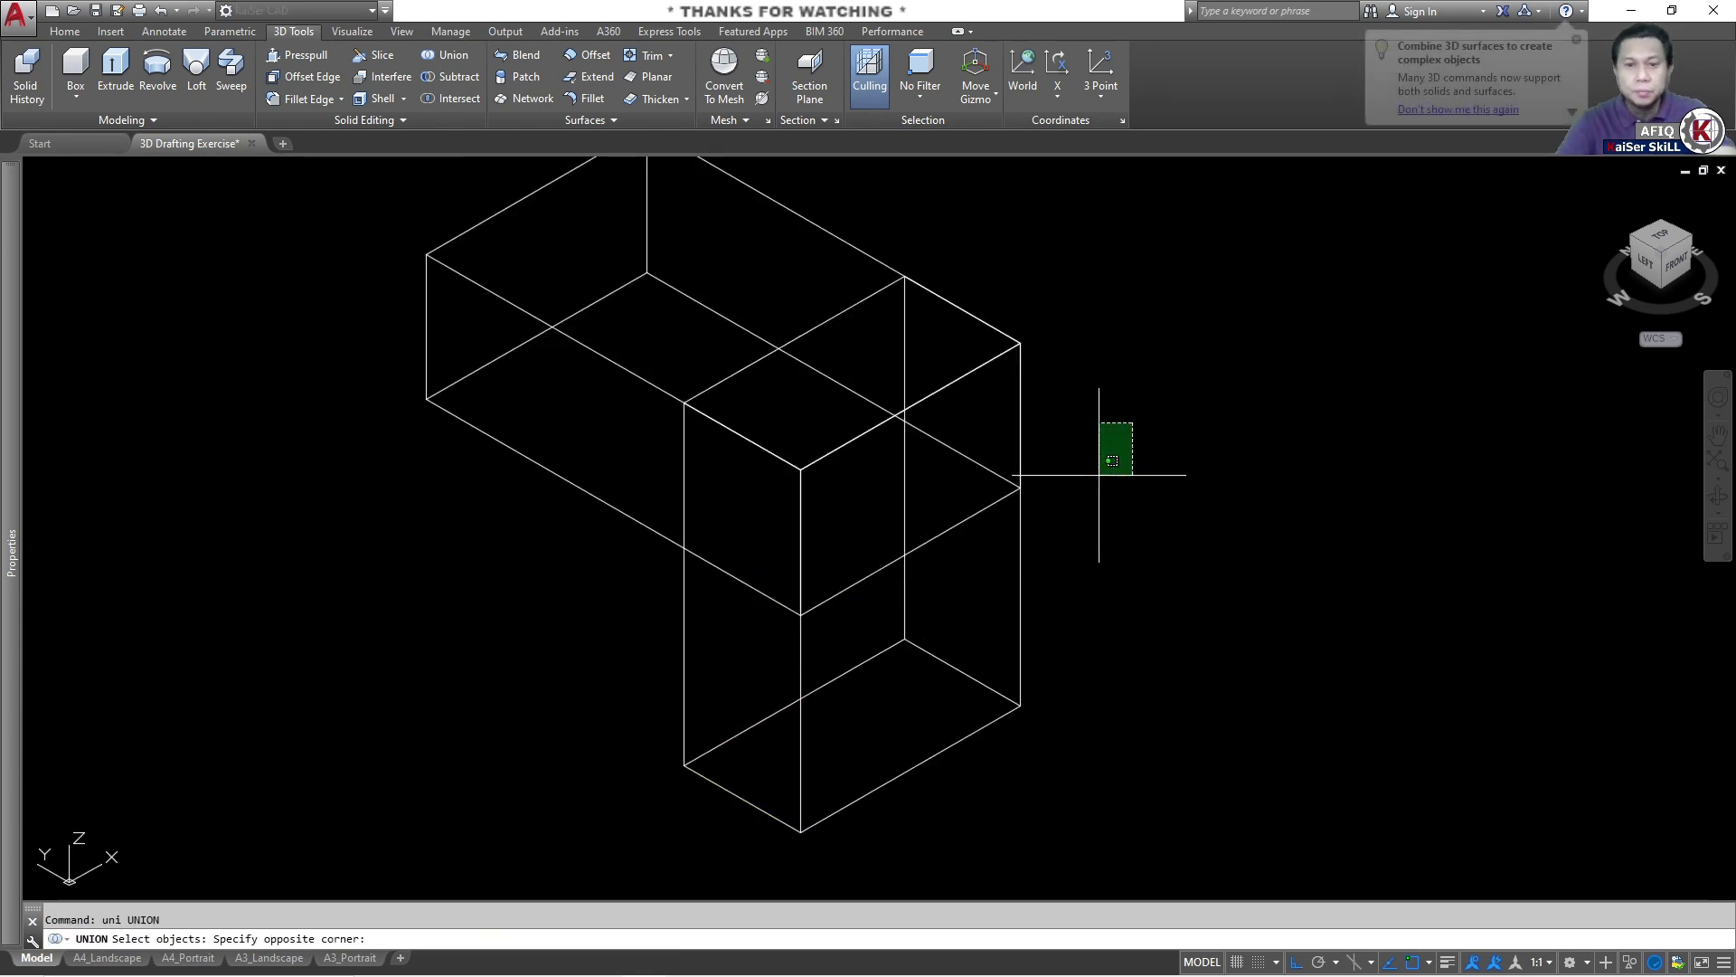
pyautogui.click(972, 574)
pyautogui.press('Return')
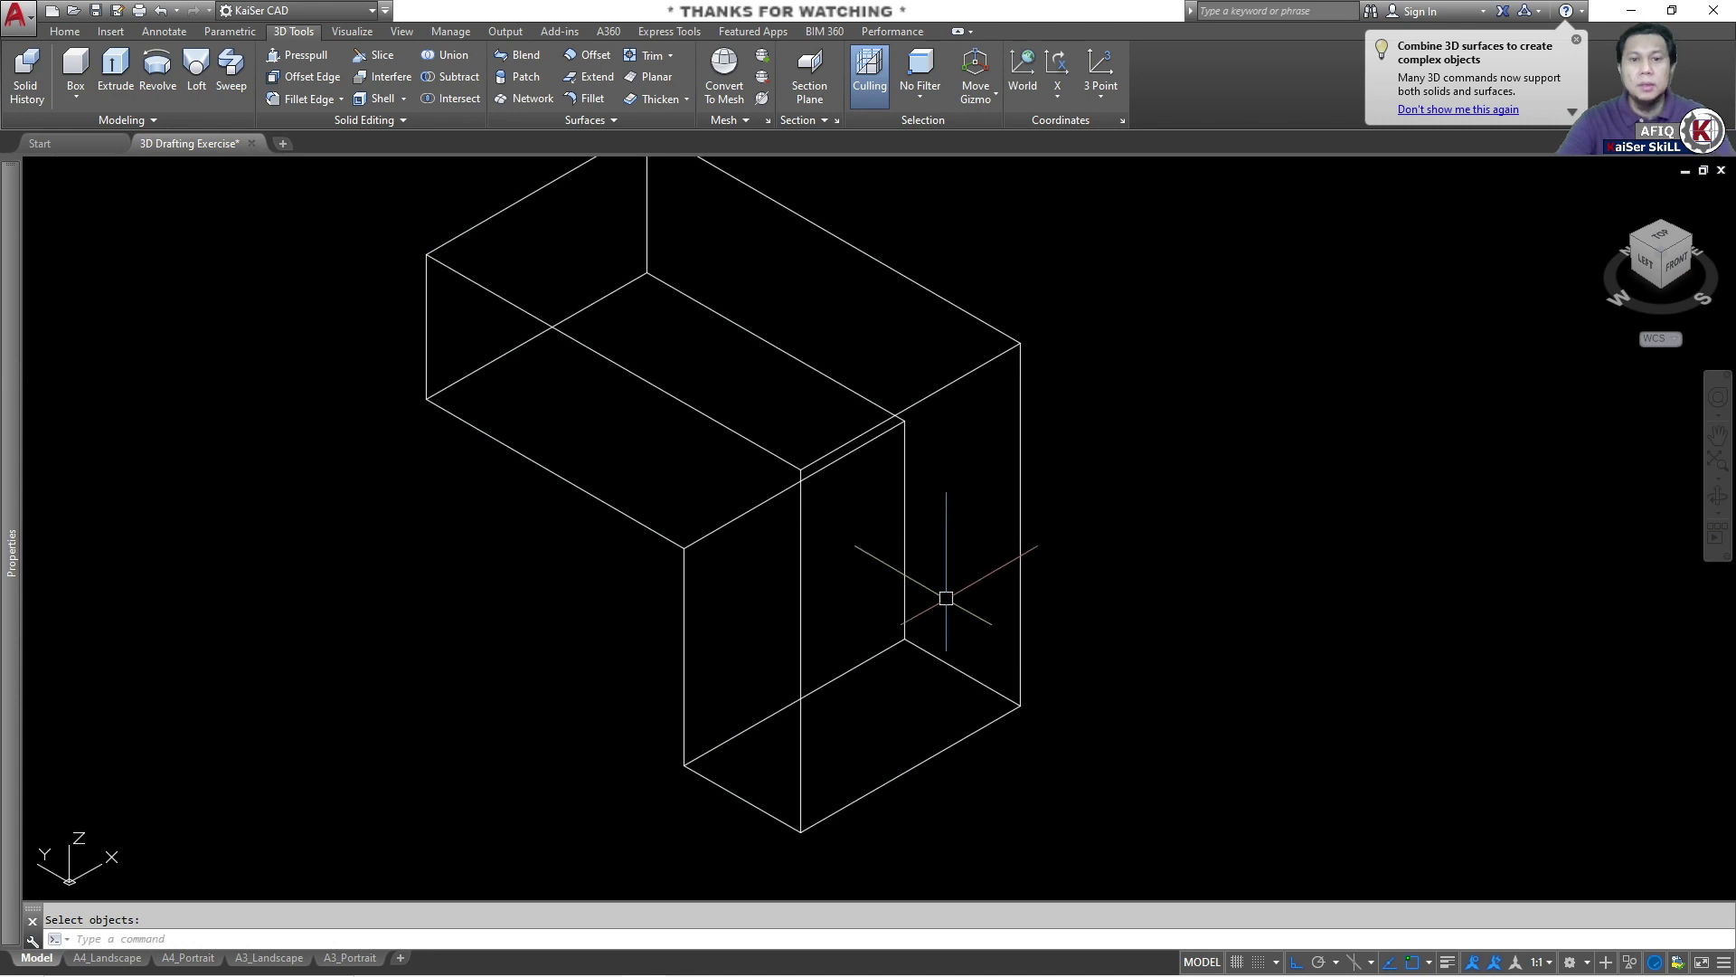
pyautogui.moveTo(946, 598); pyautogui.dragTo(992, 649, button='middle')
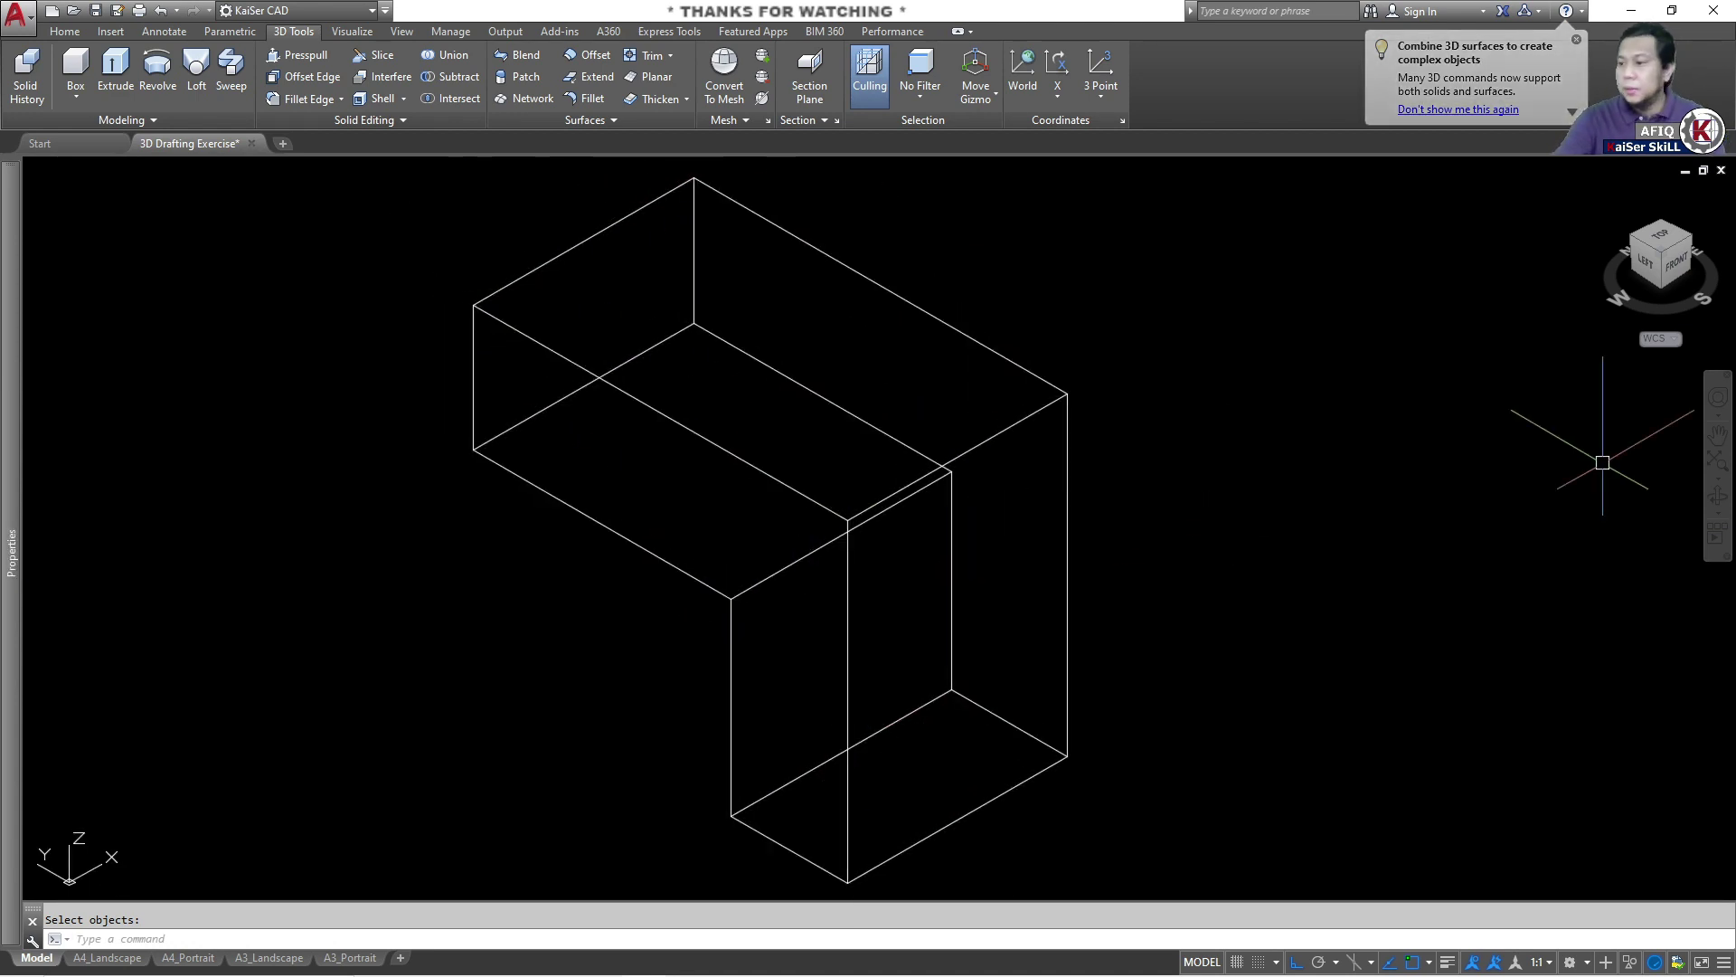
pyautogui.hotkey('alt', 'Tab')
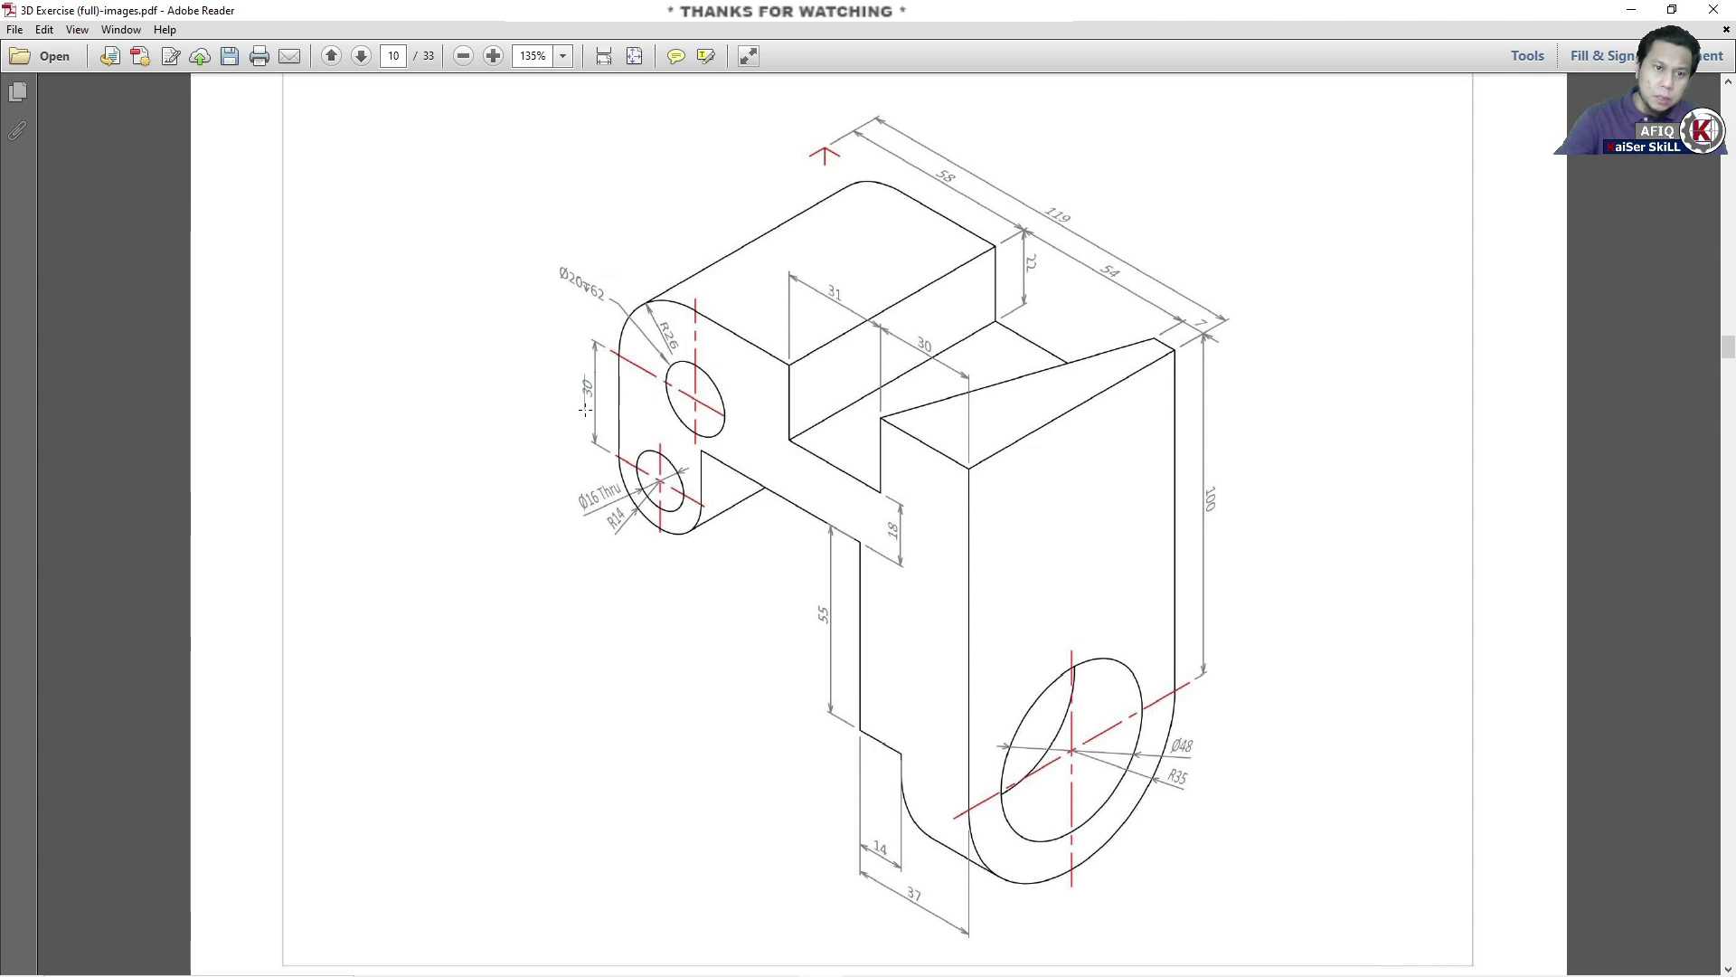
# Check the 30 spacing and hole callouts in the PDF, then return to AutoCAD.
pyautogui.moveTo(579, 373); pyautogui.dragTo(569, 408)
pyautogui.click(604, 376)
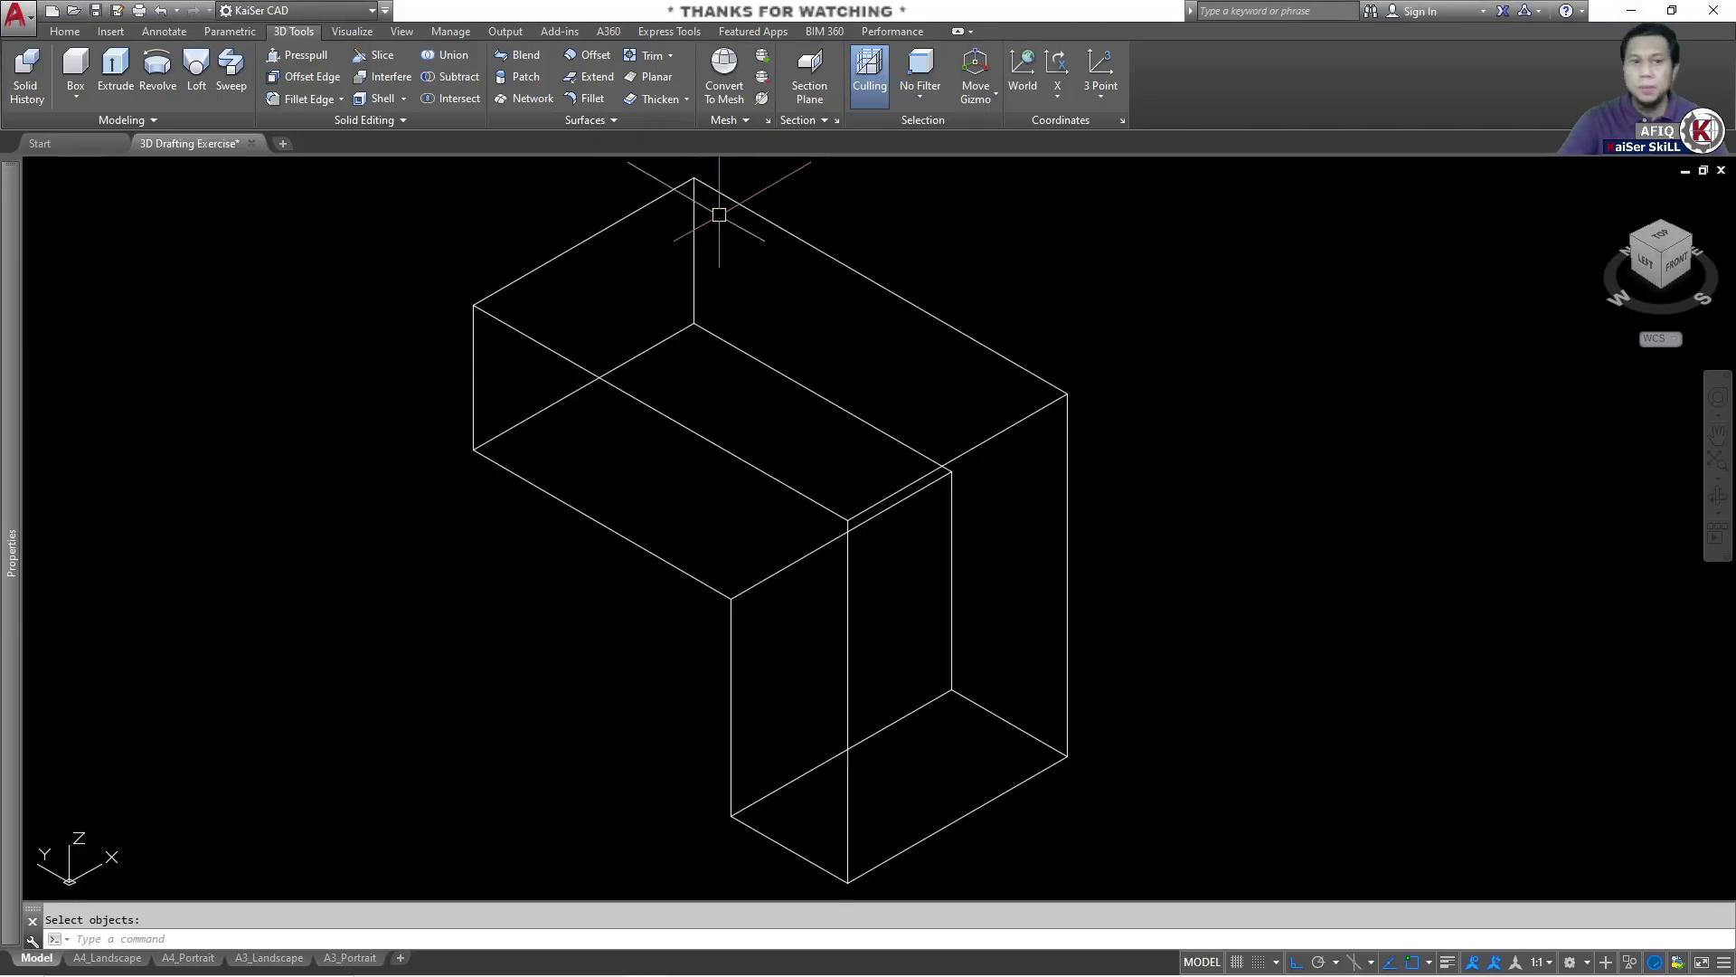
# Draw a 28-long rectangle on the L-shaped solid's top face from its corner.
pyautogui.moveTo(632, 310); pyautogui.dragTo(640, 341, button='middle')
pyautogui.write('rec')
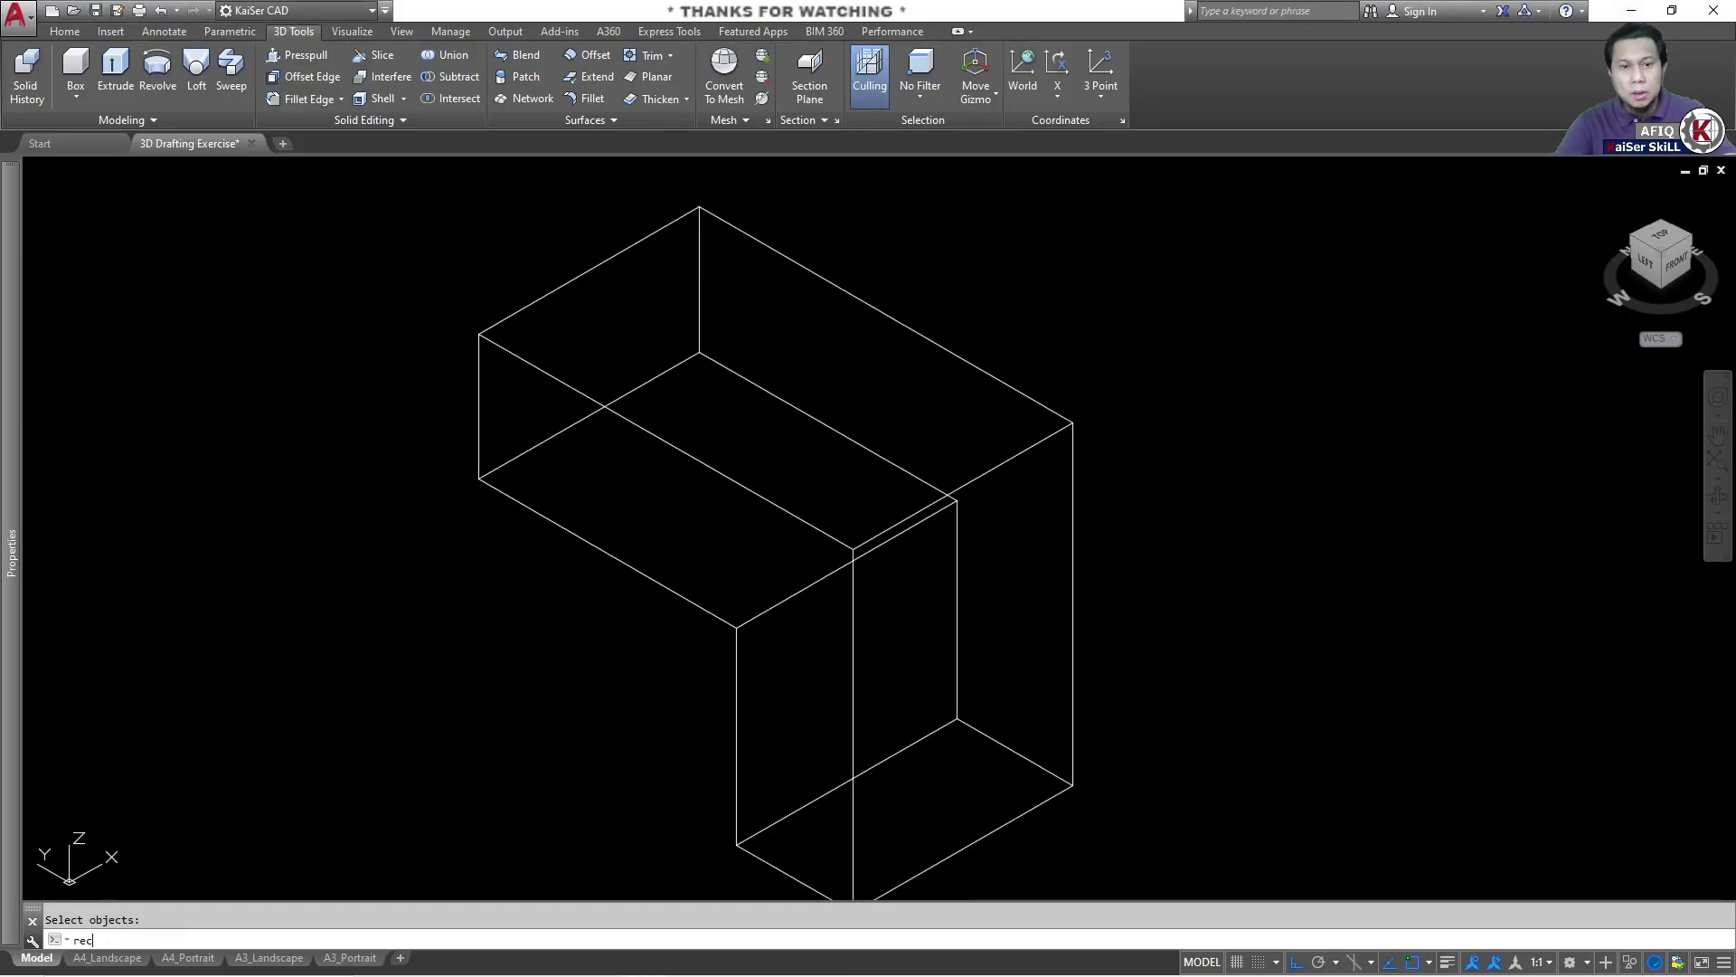
pyautogui.press('Return')
pyautogui.click(699, 207)
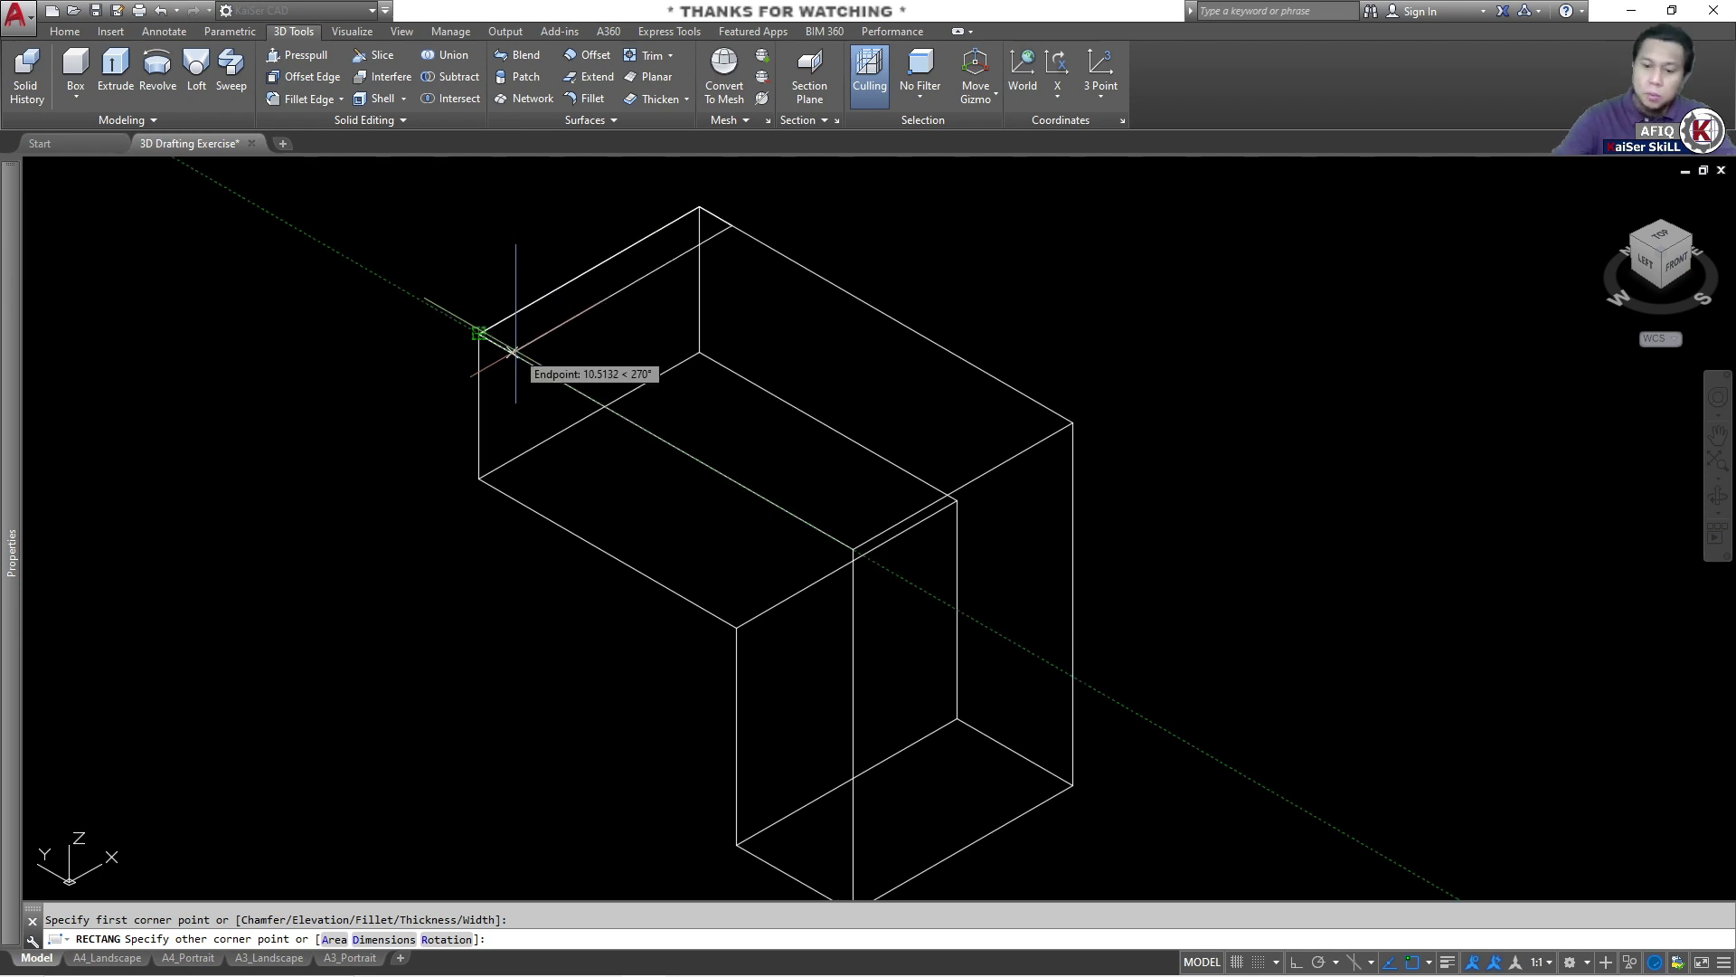
pyautogui.write('@28')
pyautogui.press('Return')
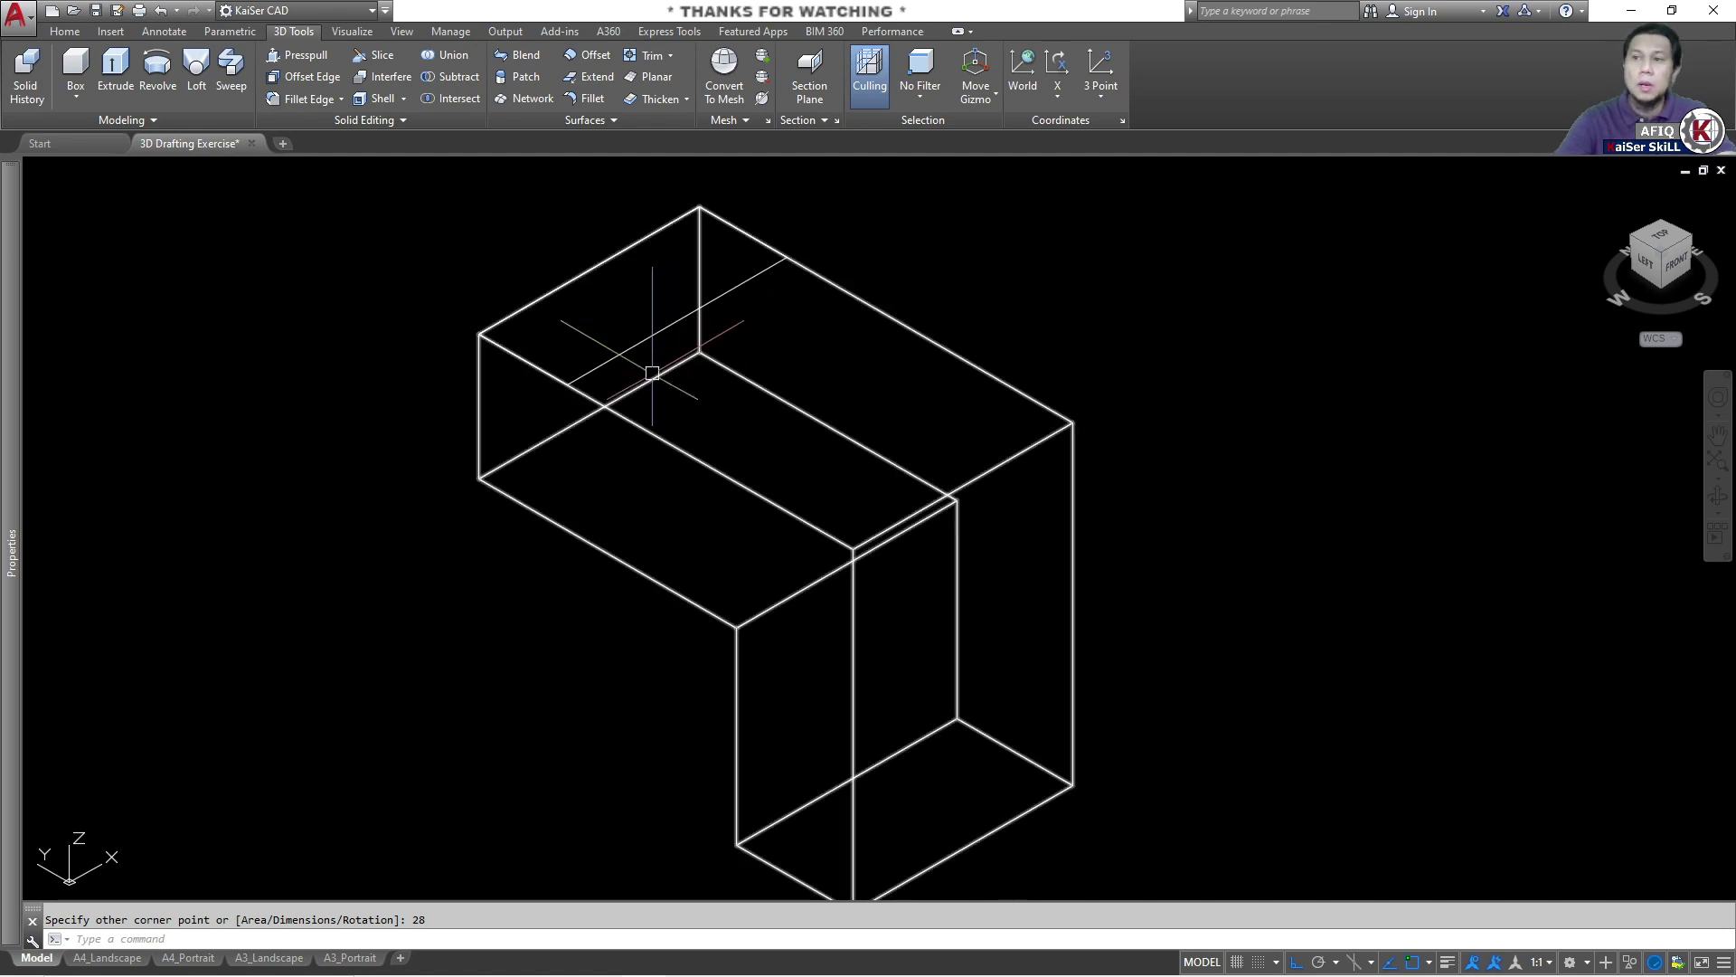
# Extrude the top rectangle region 20 units into a box.
pyautogui.write('ext')
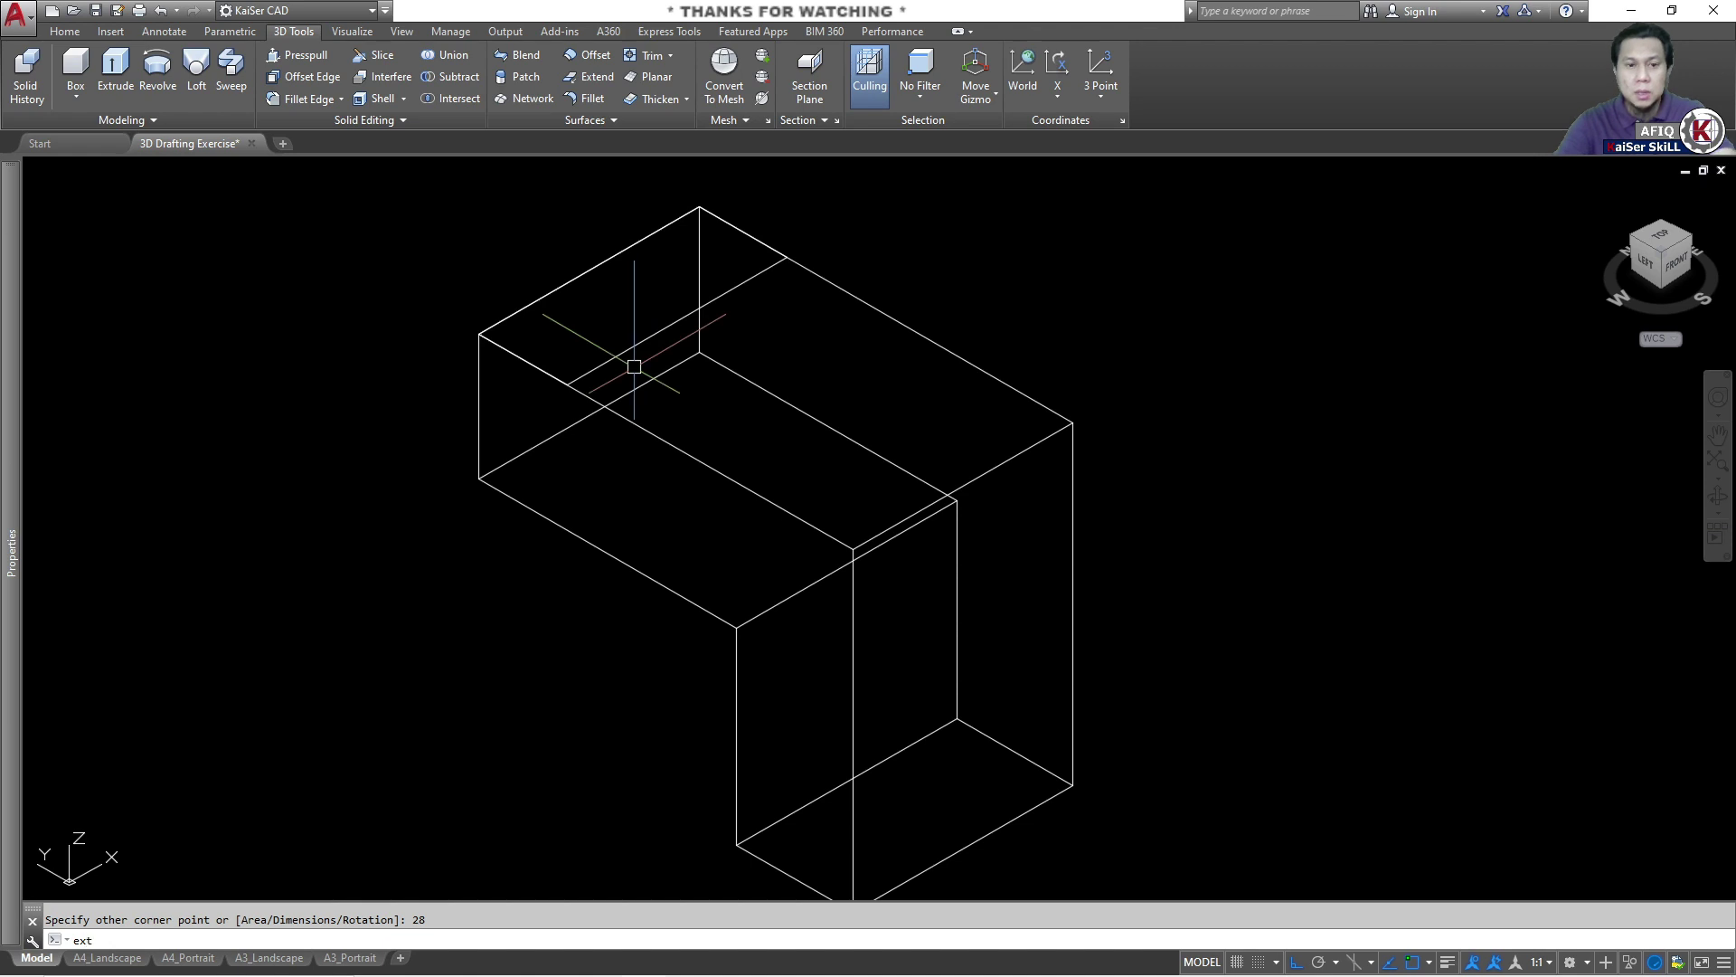
pyautogui.press('Return')
pyautogui.click(620, 355)
pyautogui.press('Return')
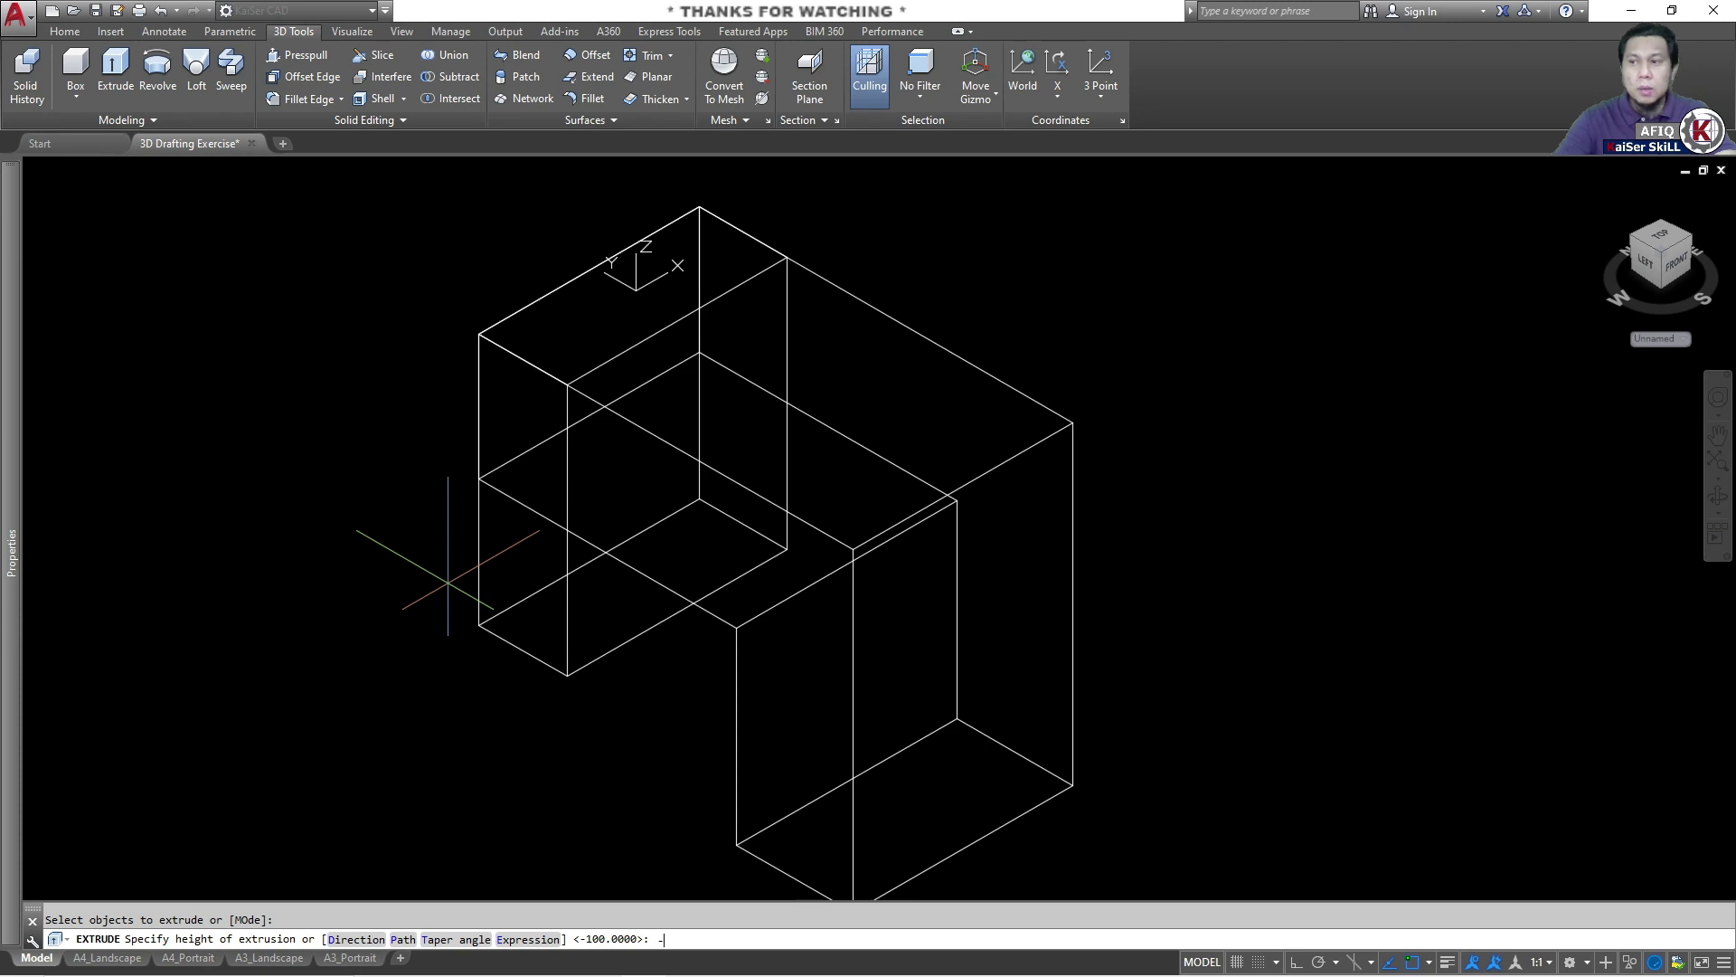
pyautogui.write('20')
pyautogui.press('Return')
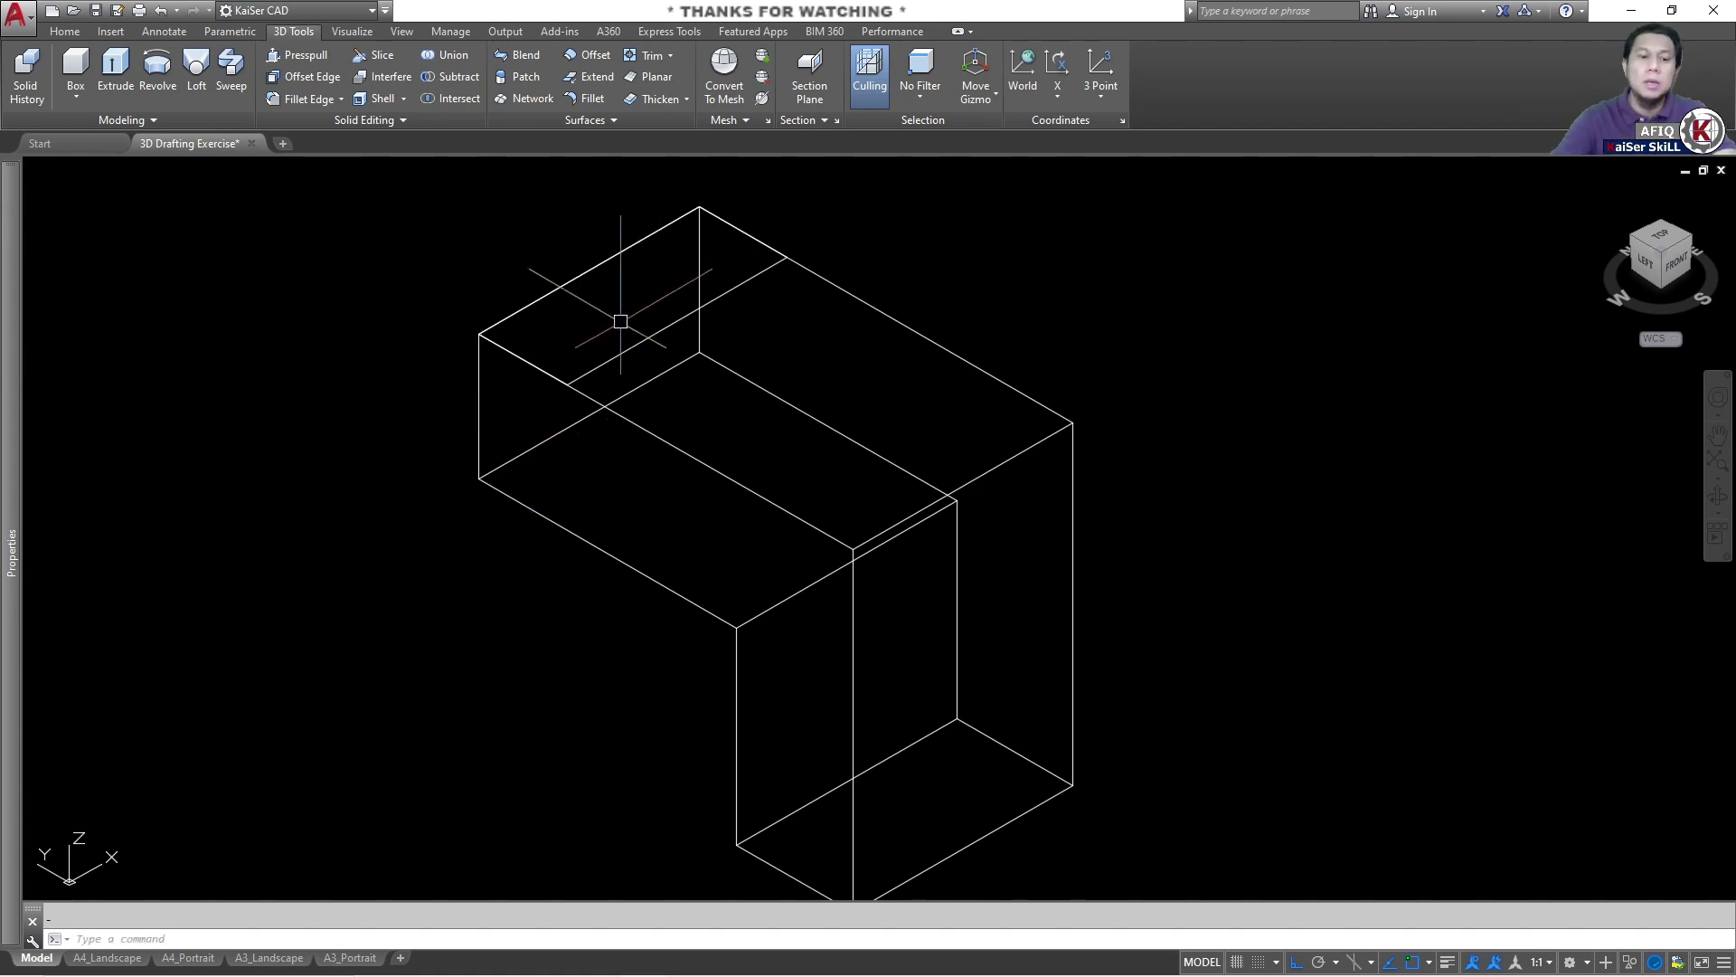
pyautogui.write('ext')
pyautogui.press('Return')
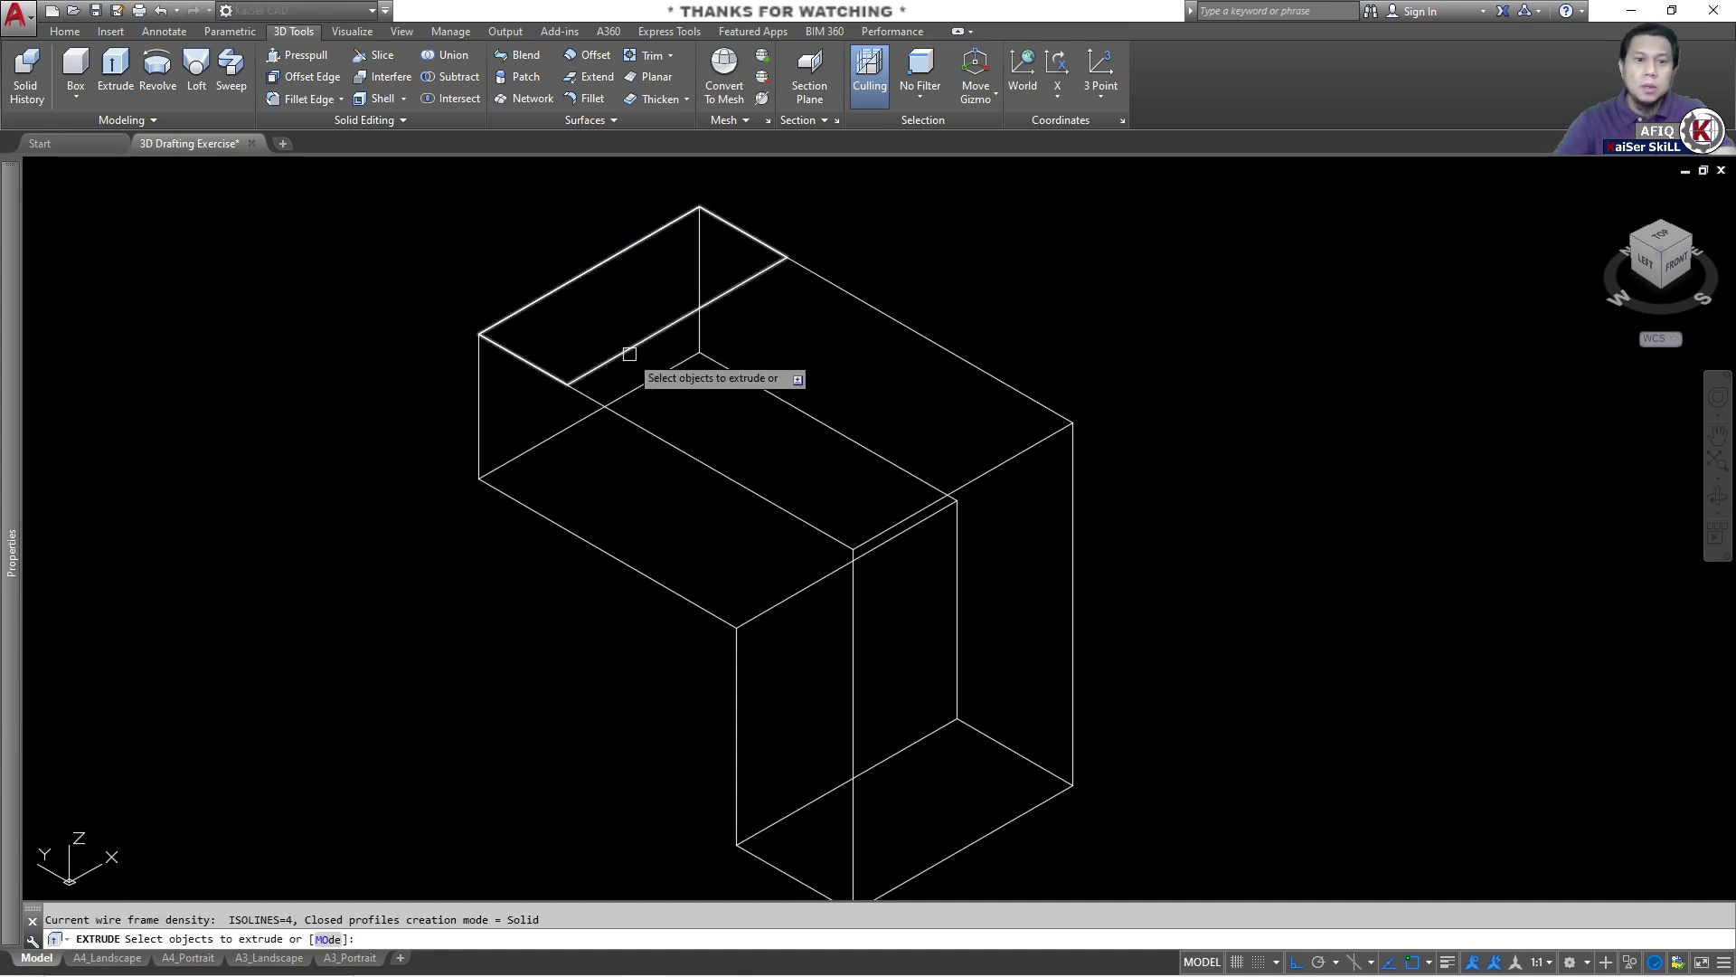
# Extrude the upper-left rectangle region to a height of 56.
pyautogui.click(624, 351)
pyautogui.press('Return')
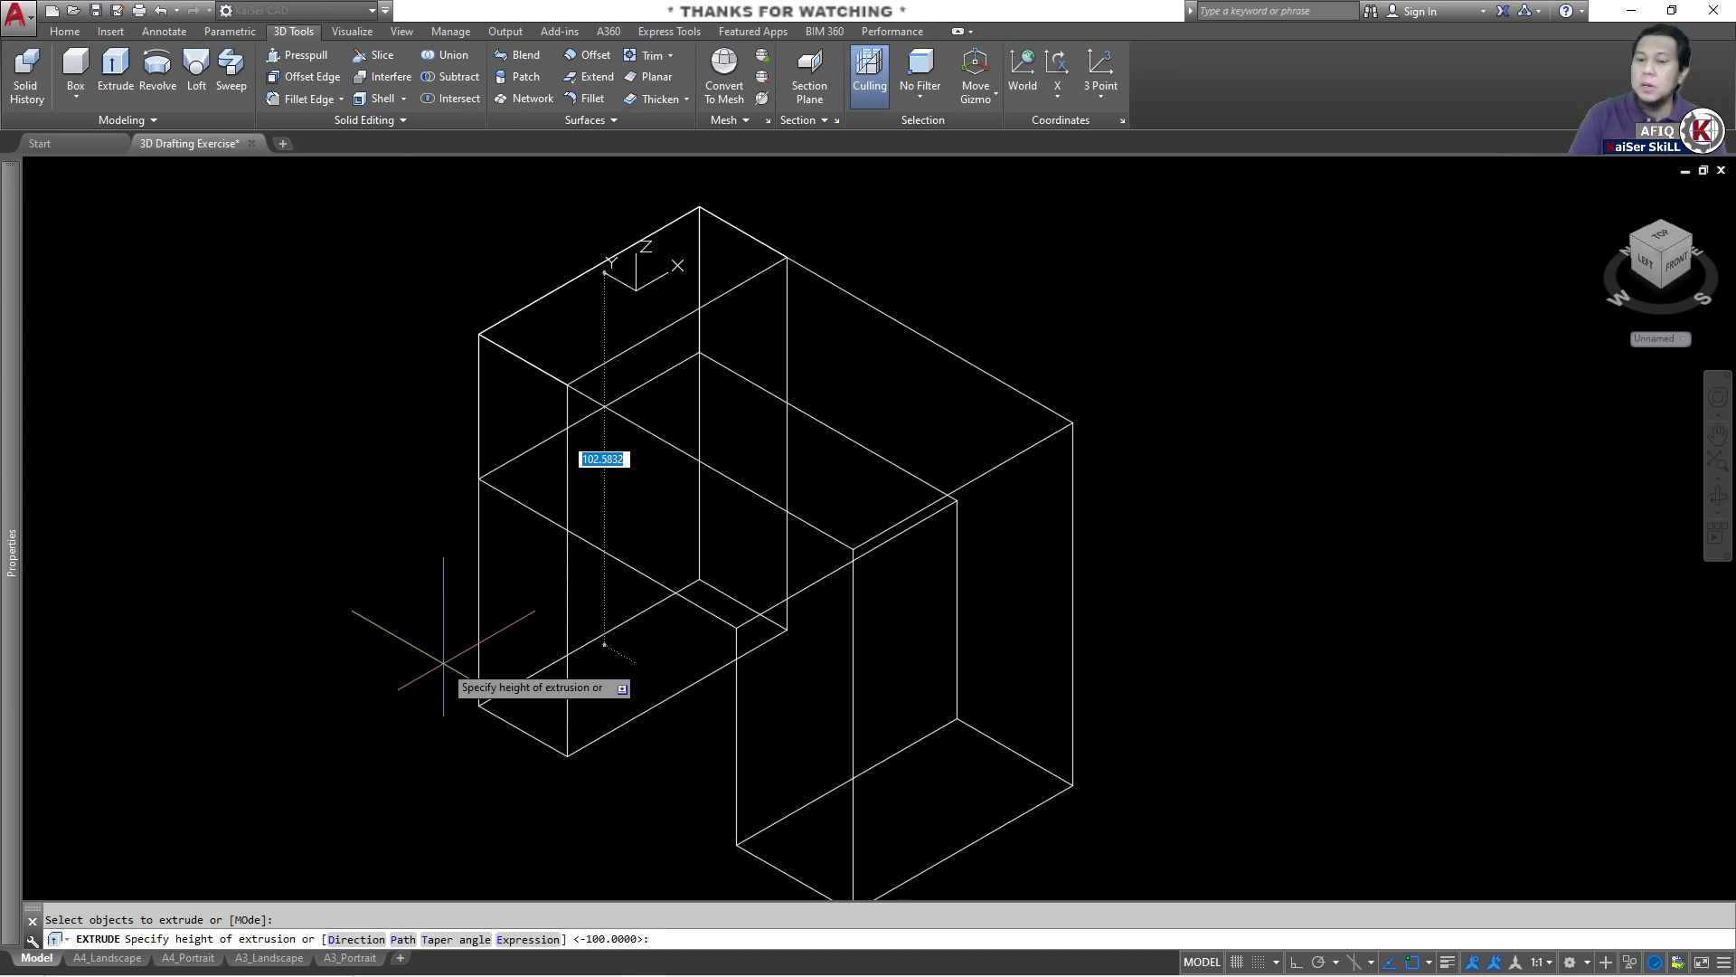
pyautogui.write('56')
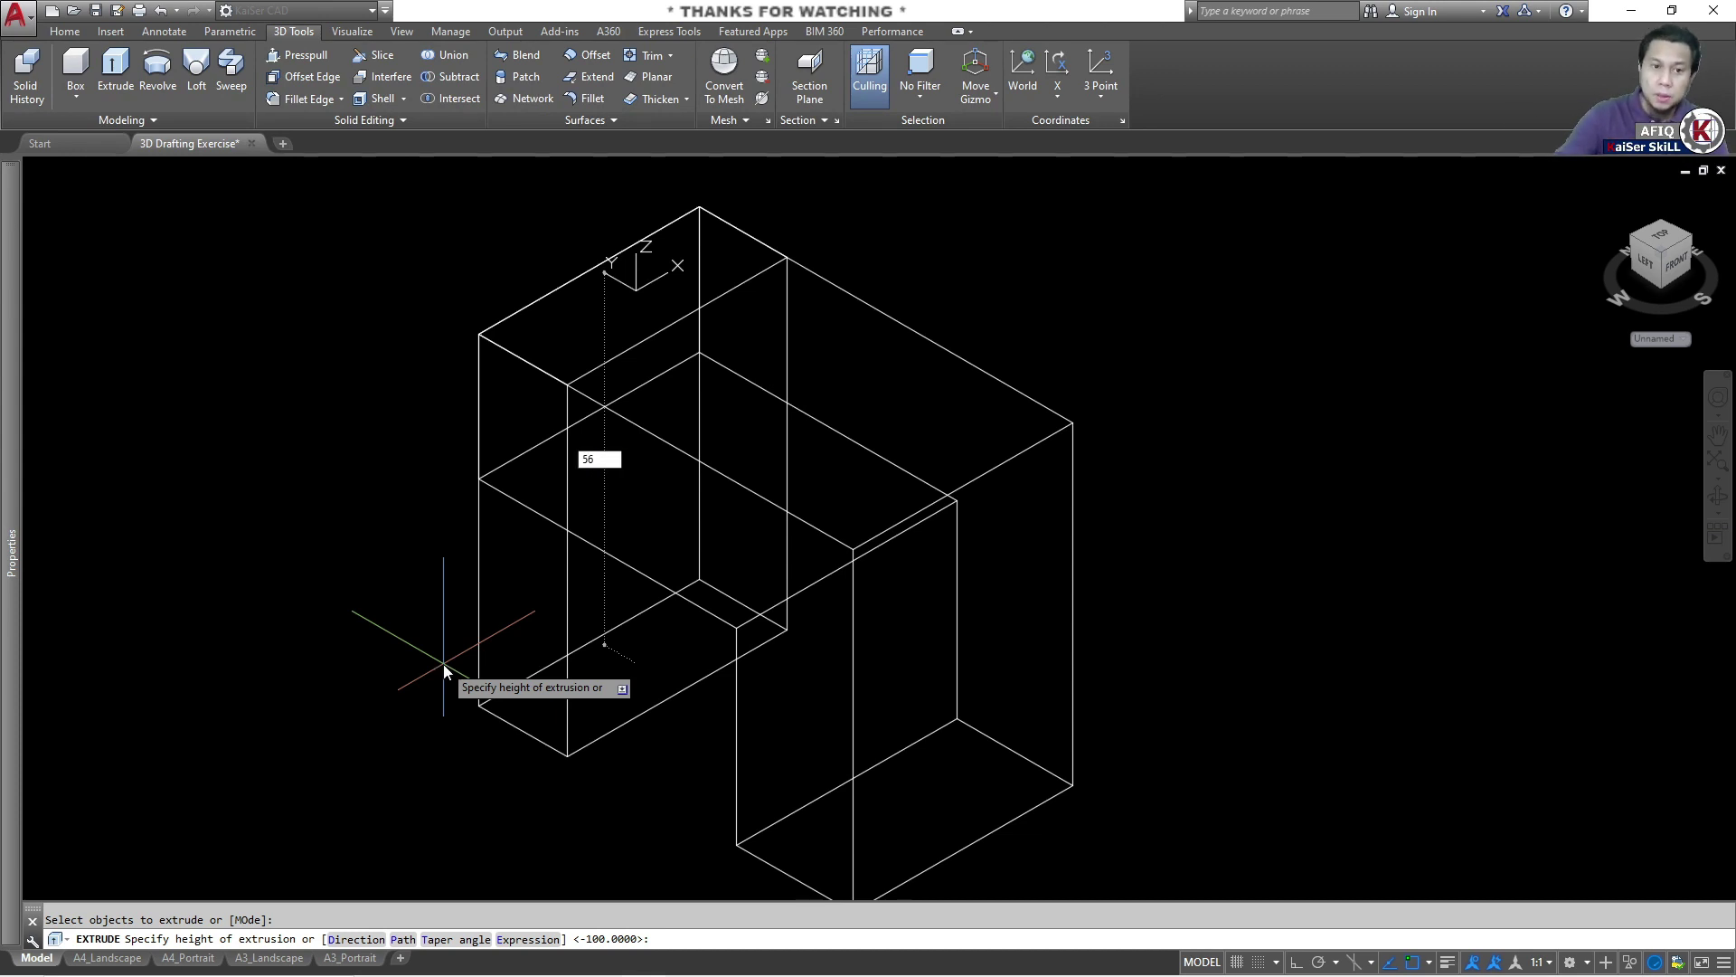
pyautogui.press('Return')
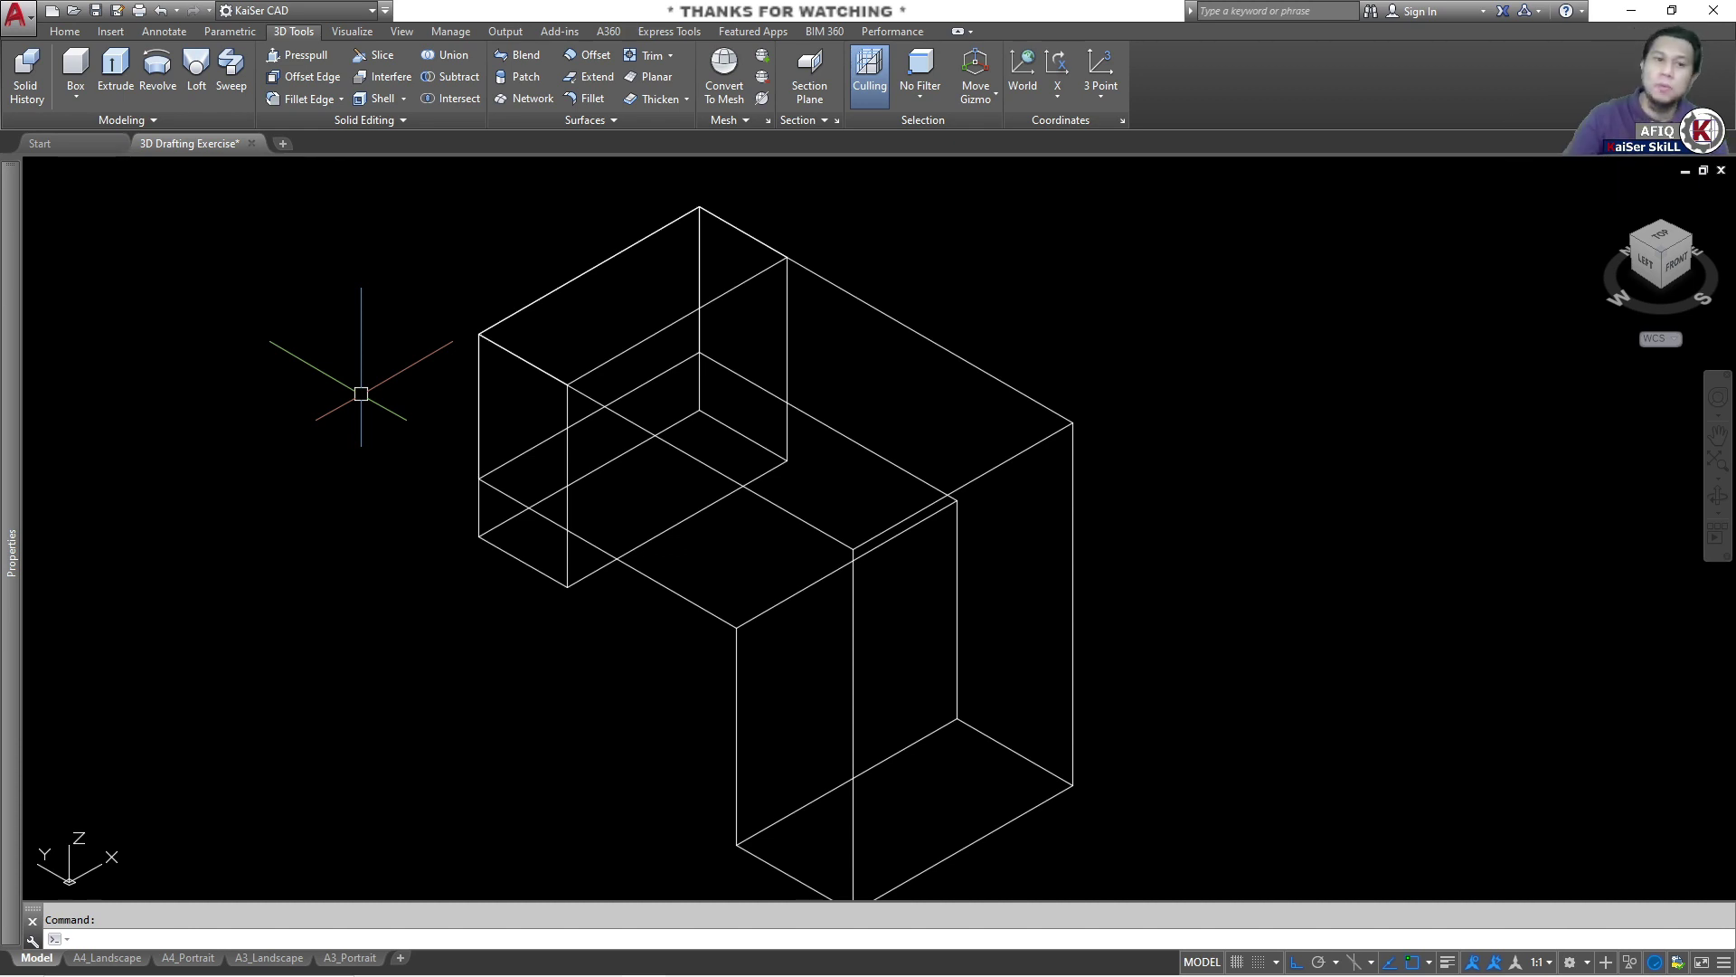
# Union both overlapping boxes with a crossing window and re-centre the view.
pyautogui.press('Escape')
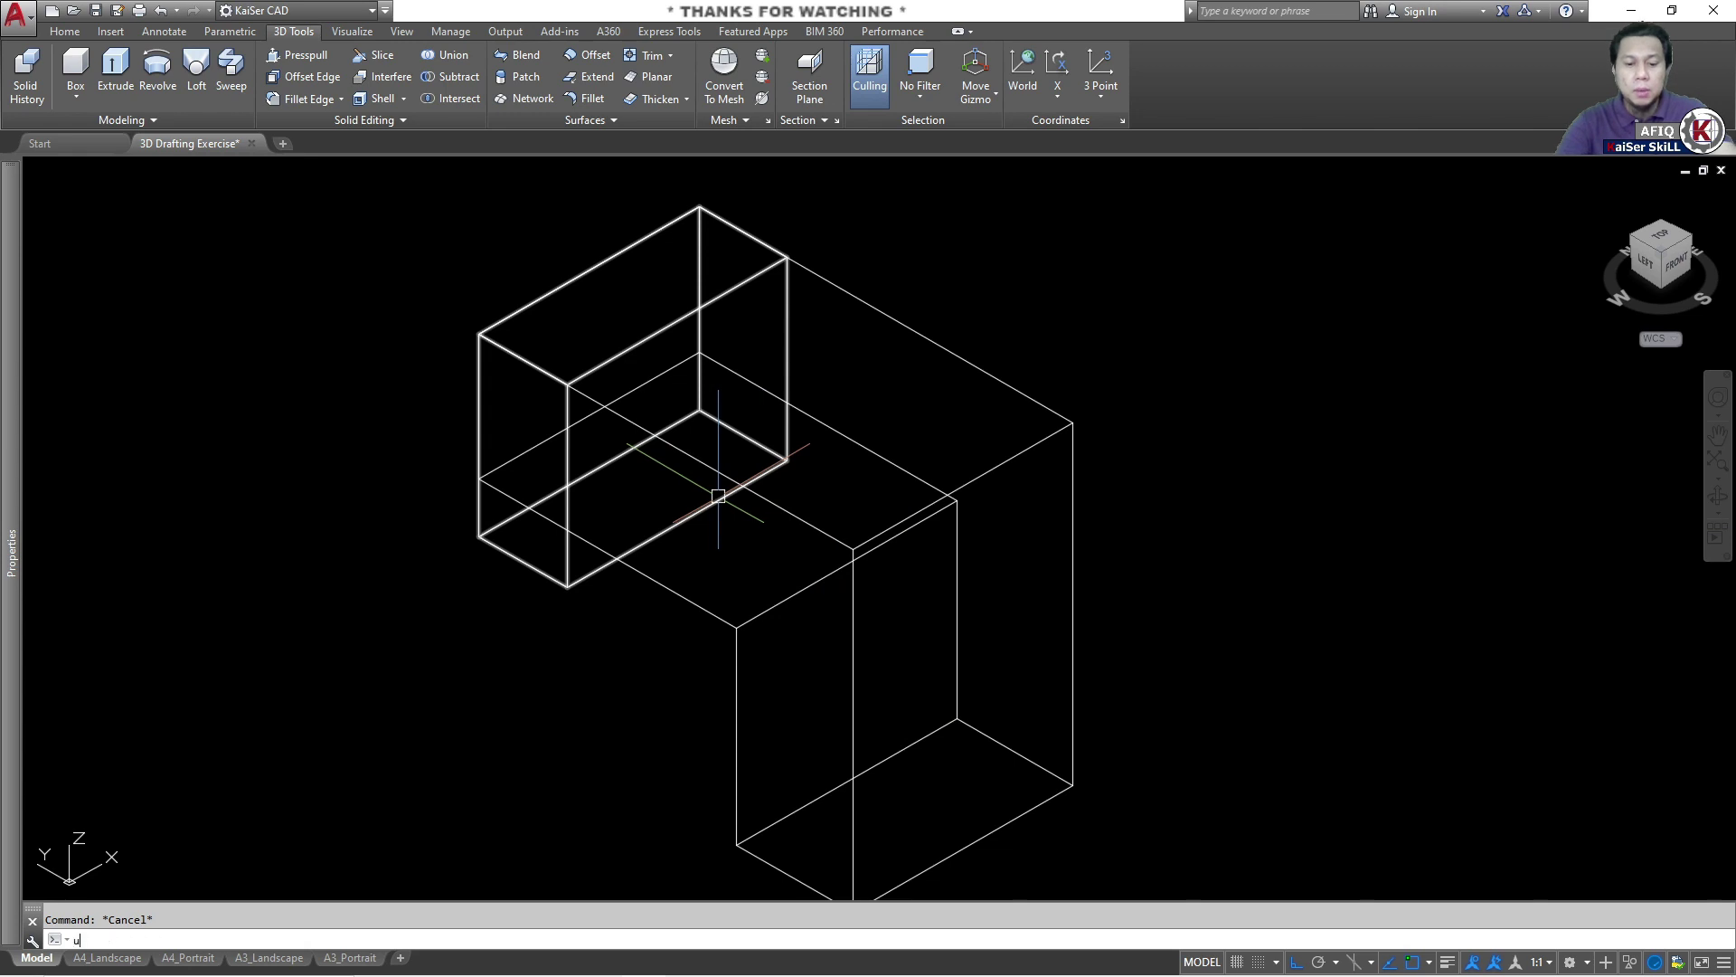
pyautogui.write('uni')
pyautogui.press('Return')
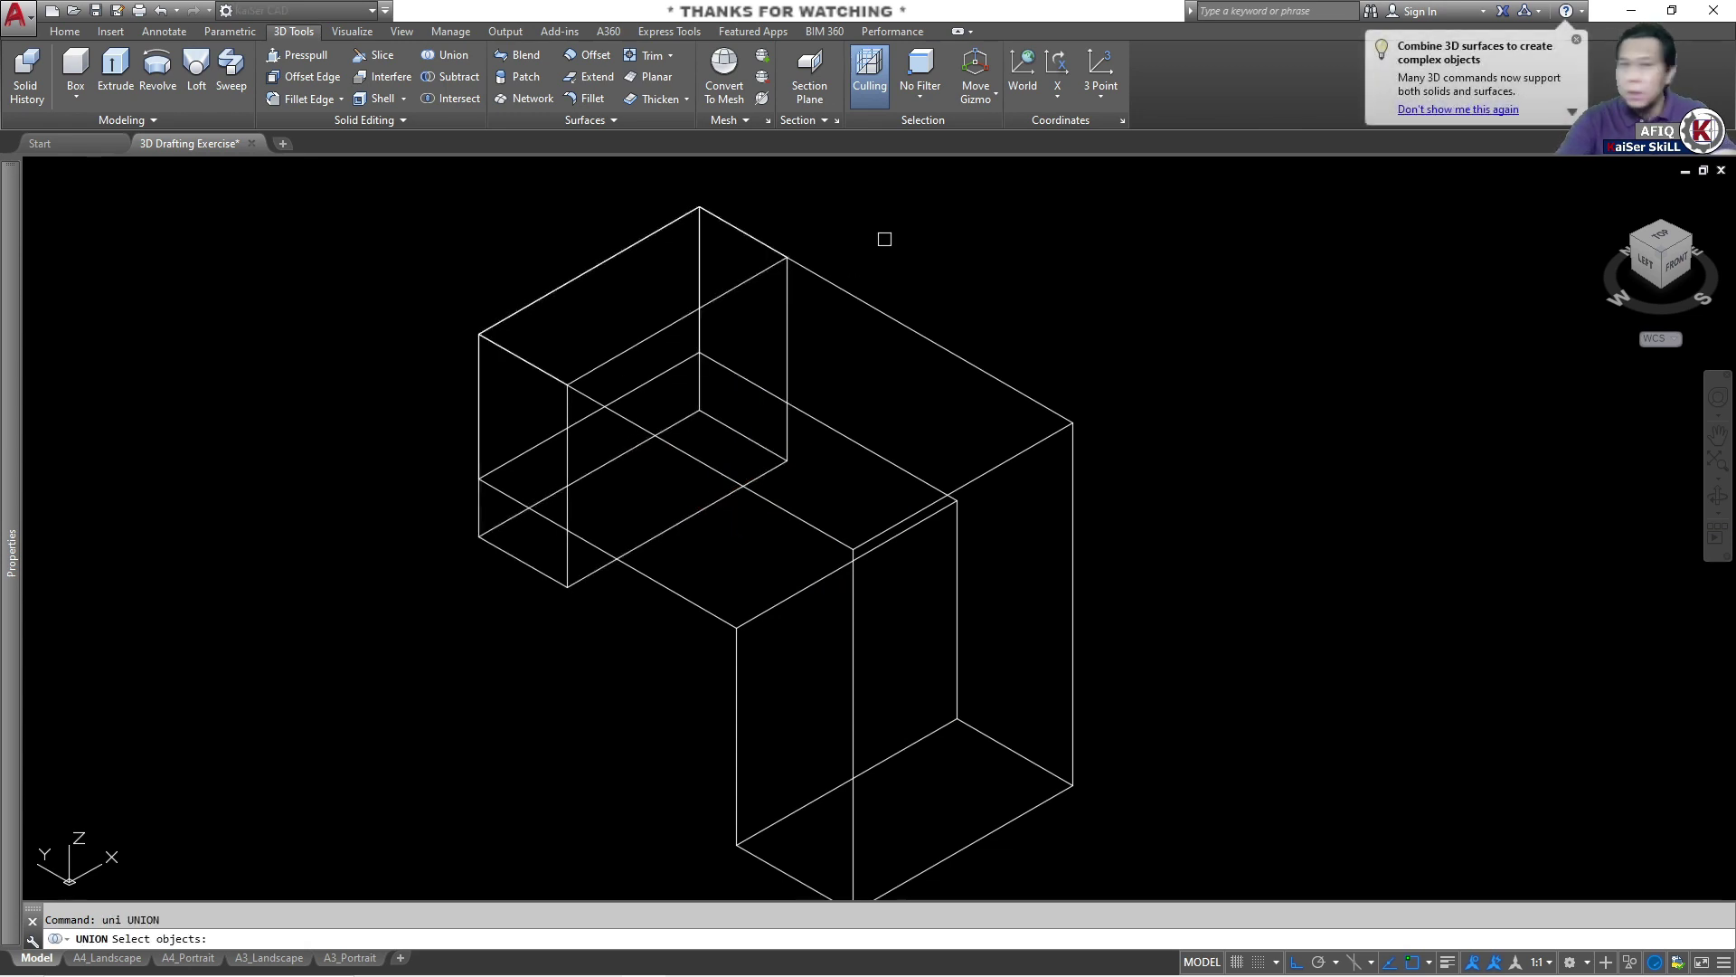
pyautogui.moveTo(883, 240); pyautogui.dragTo(724, 325)
pyautogui.press('Return')
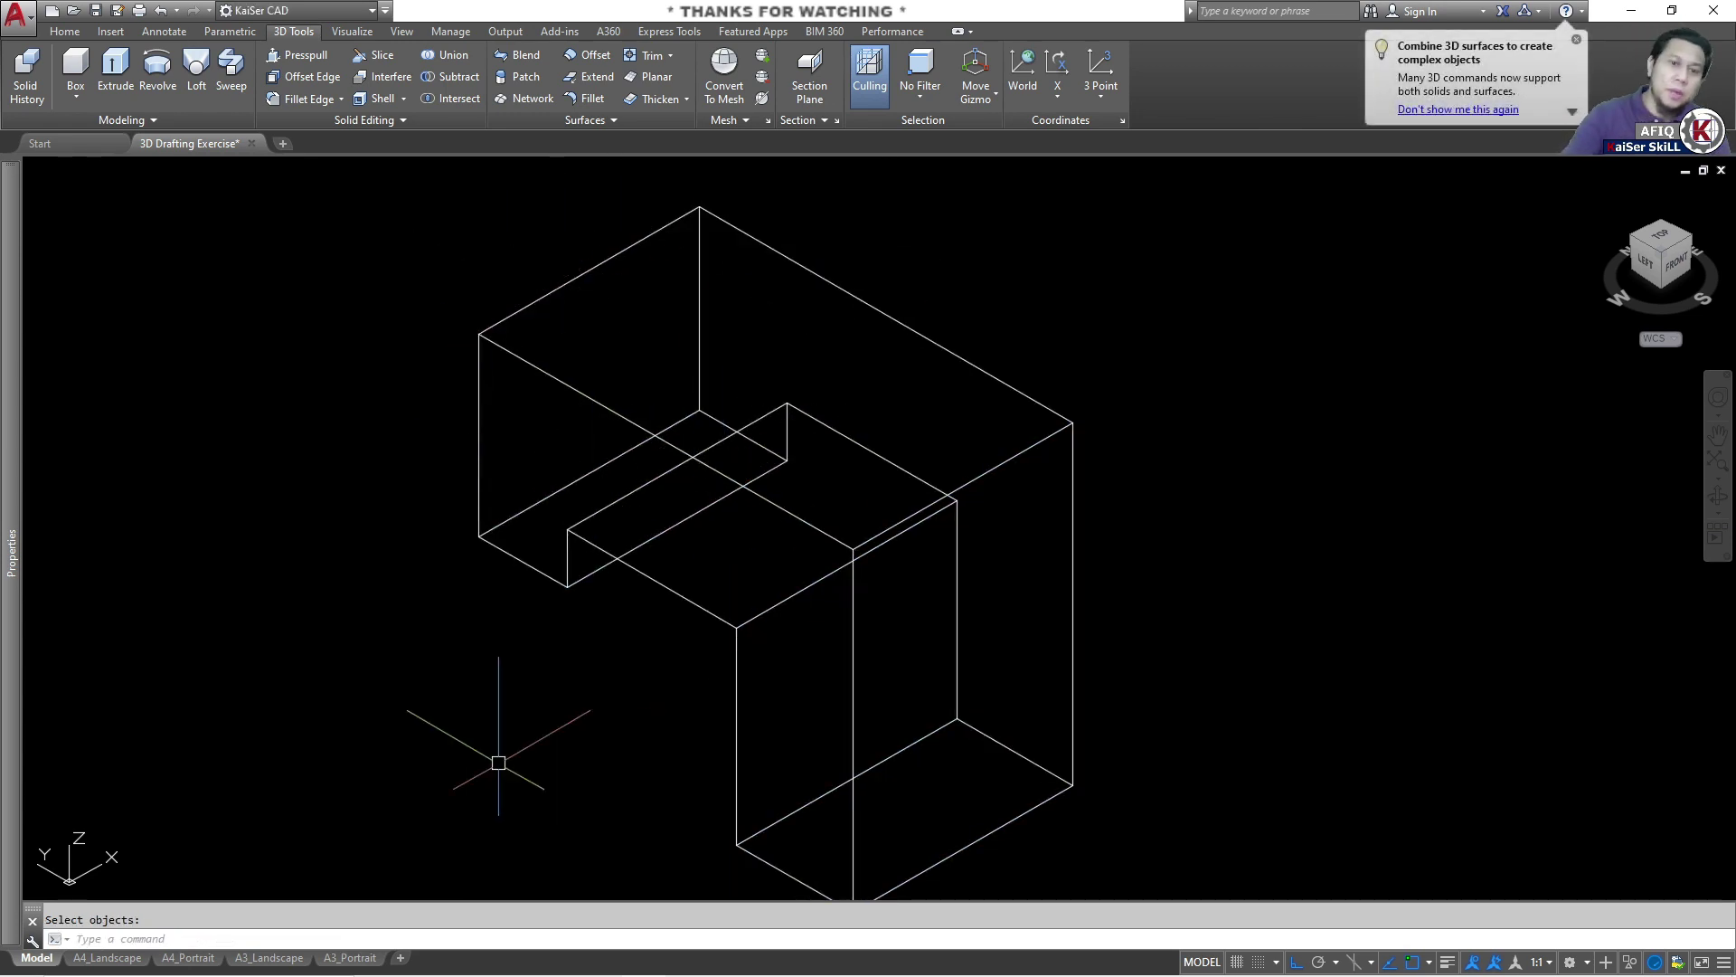
pyautogui.moveTo(768, 608); pyautogui.dragTo(764, 477, button='middle')
pyautogui.moveTo(664, 595); pyautogui.dragTo(671, 631, button='middle')
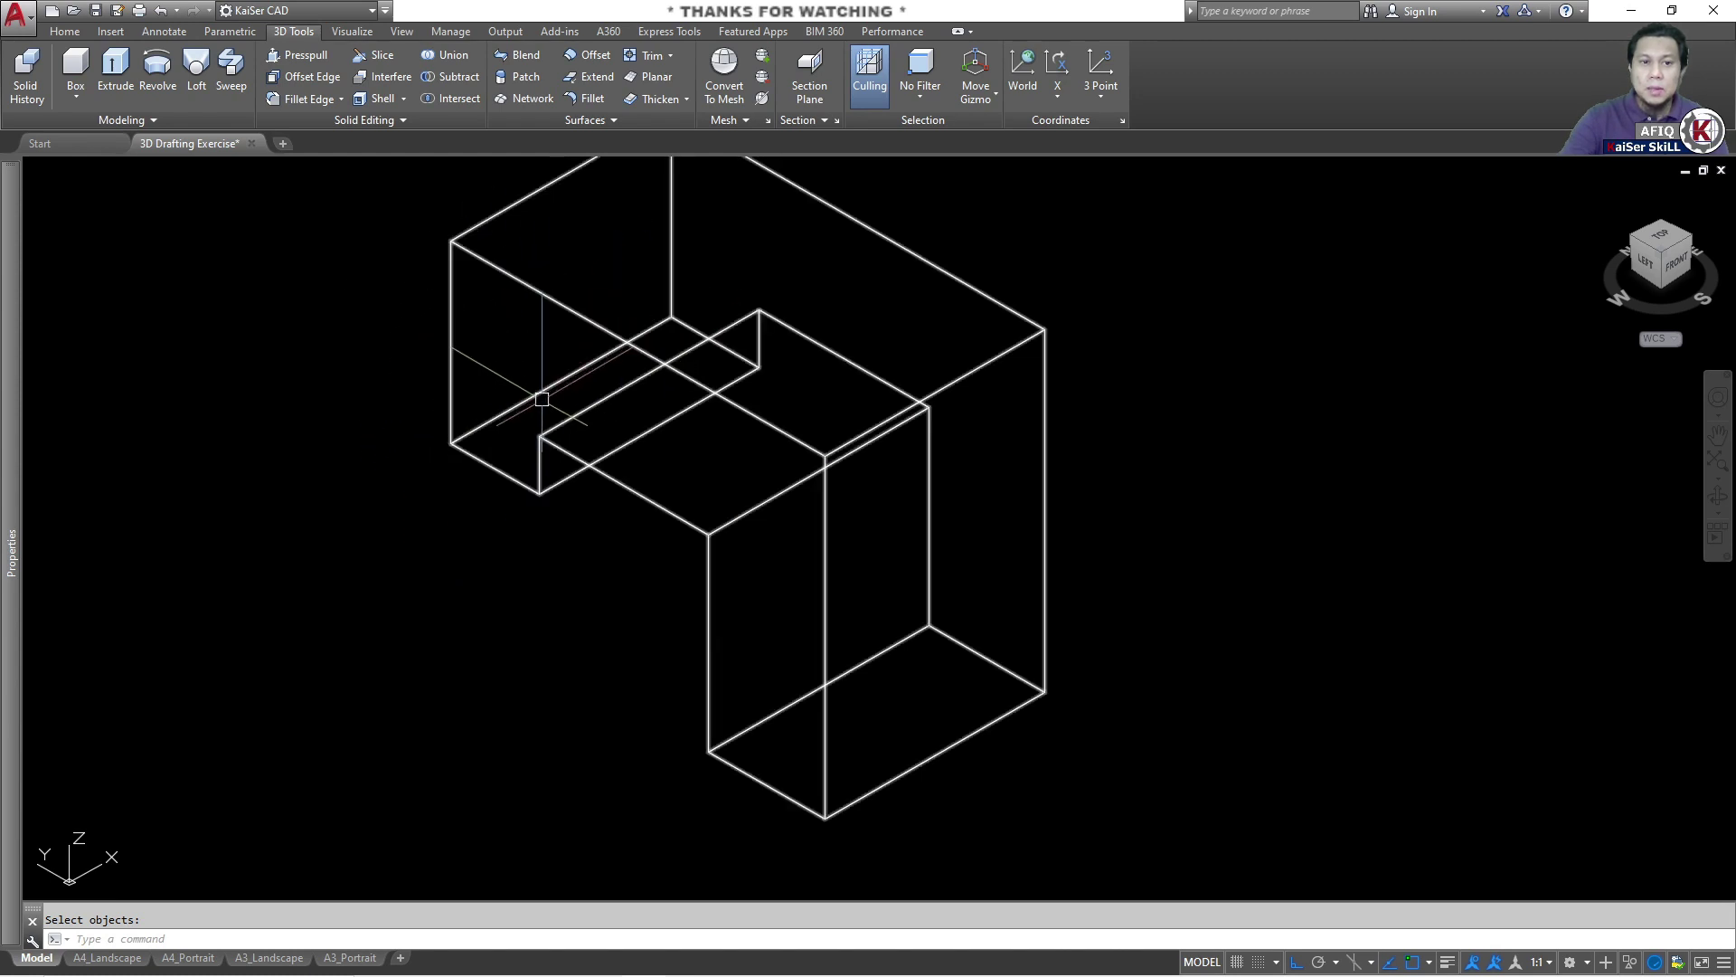
pyautogui.moveTo(950, 802); pyautogui.dragTo(950, 756, button='middle')
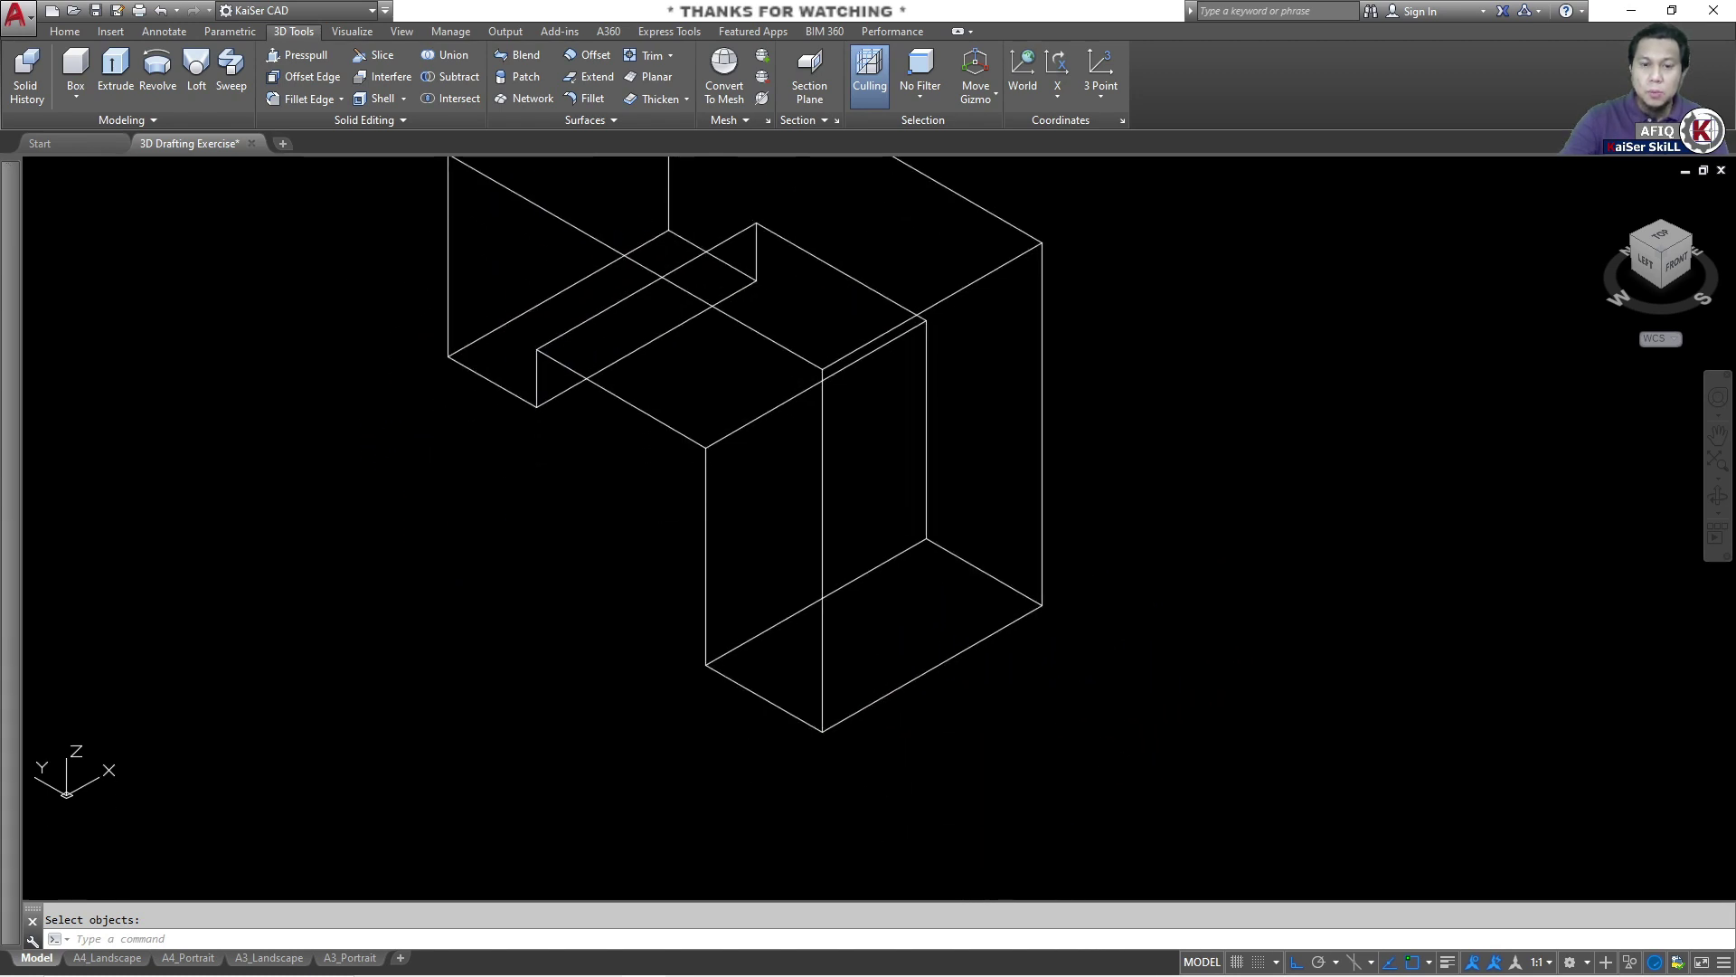
pyautogui.moveTo(470, 579); pyautogui.dragTo(585, 605, button='middle')
pyautogui.moveTo(876, 593); pyautogui.dragTo(897, 605, button='middle')
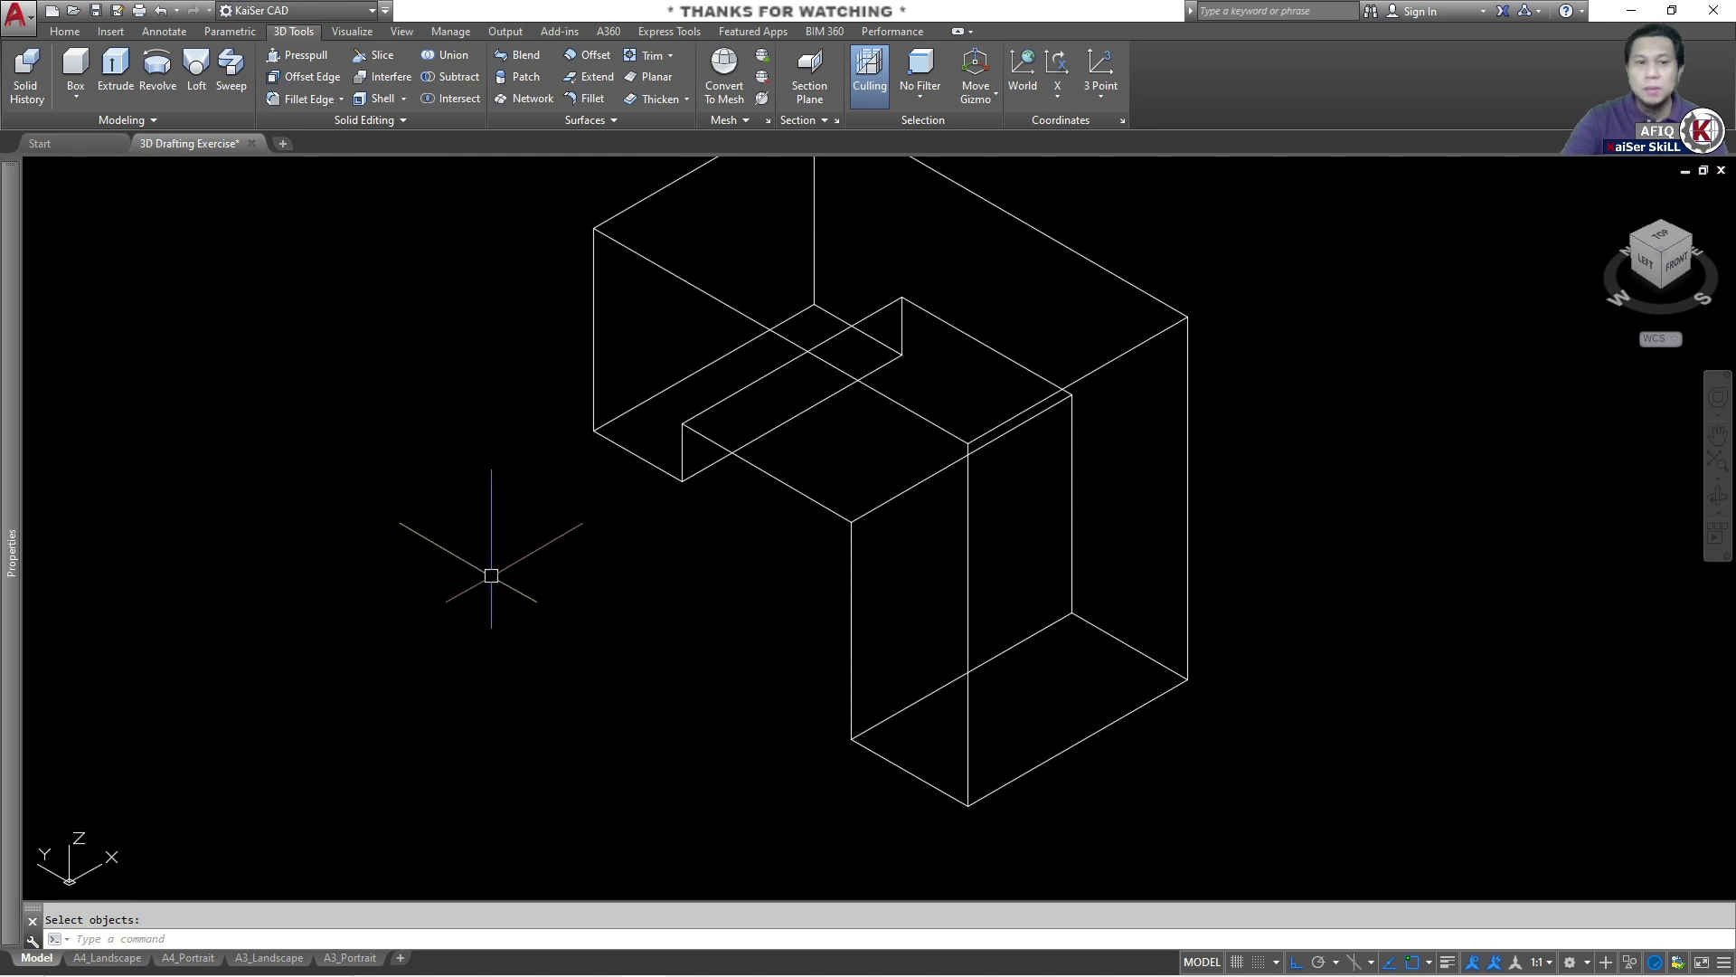
pyautogui.moveTo(492, 573); pyautogui.dragTo(544, 612, button='middle')
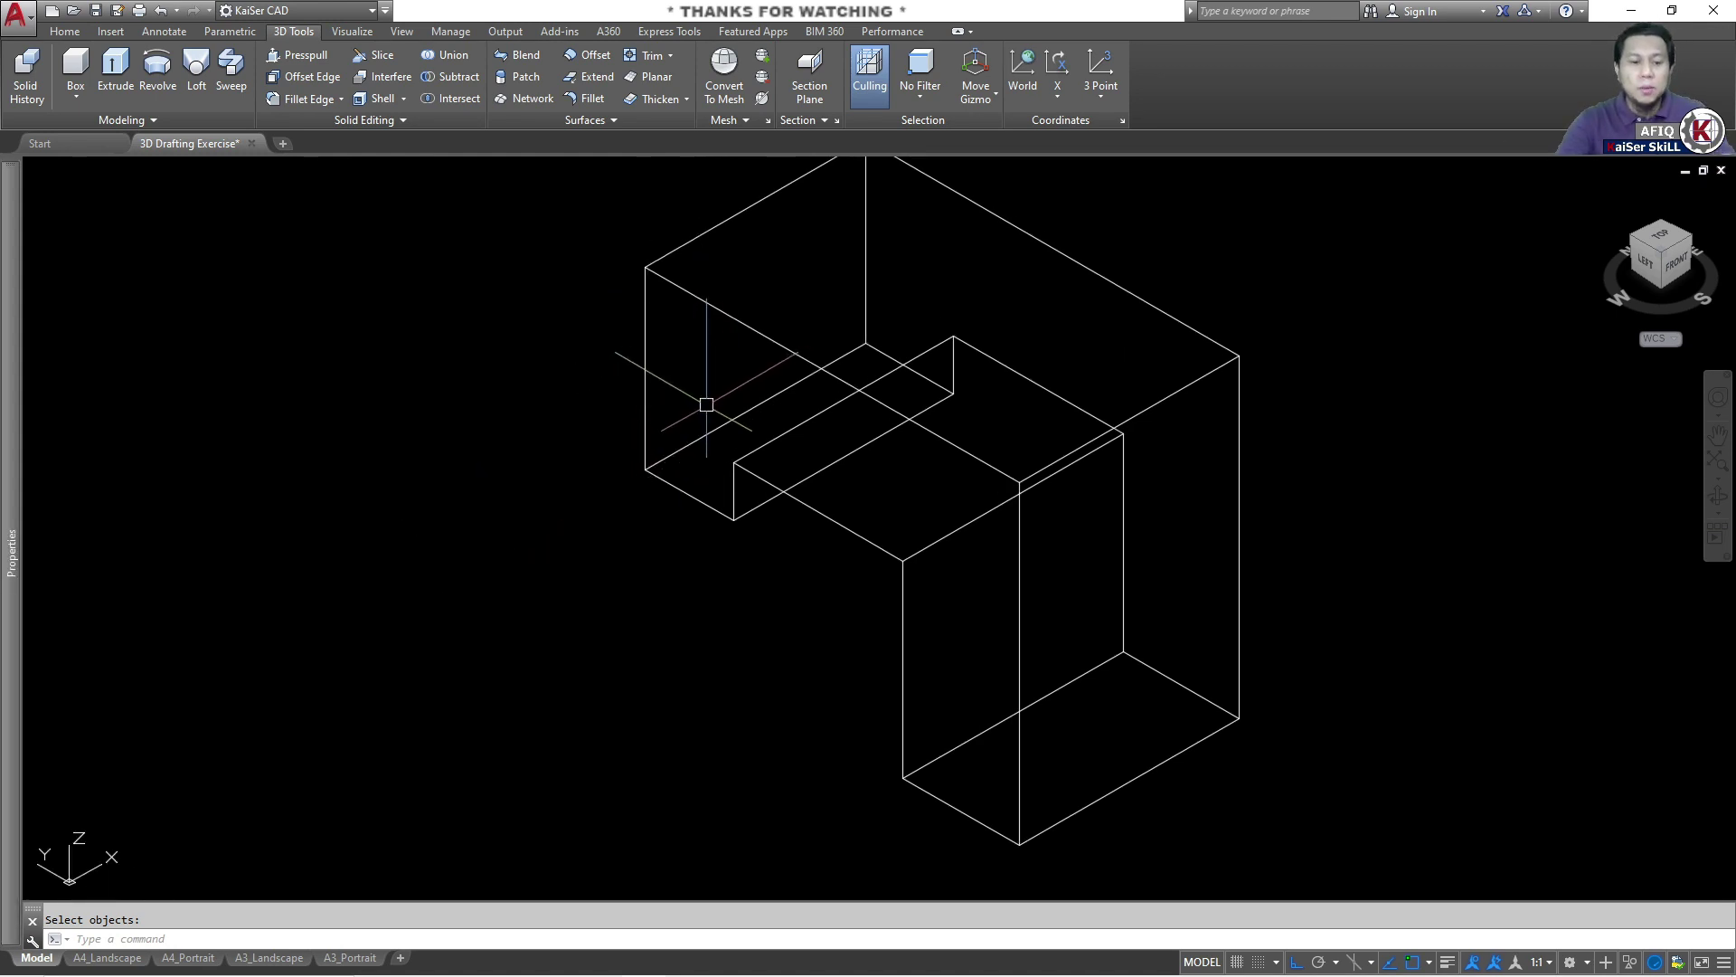
# Align the UCS to the upper arm's left end face.
pyautogui.write('ucs')
pyautogui.press('Return')
pyautogui.write('f')
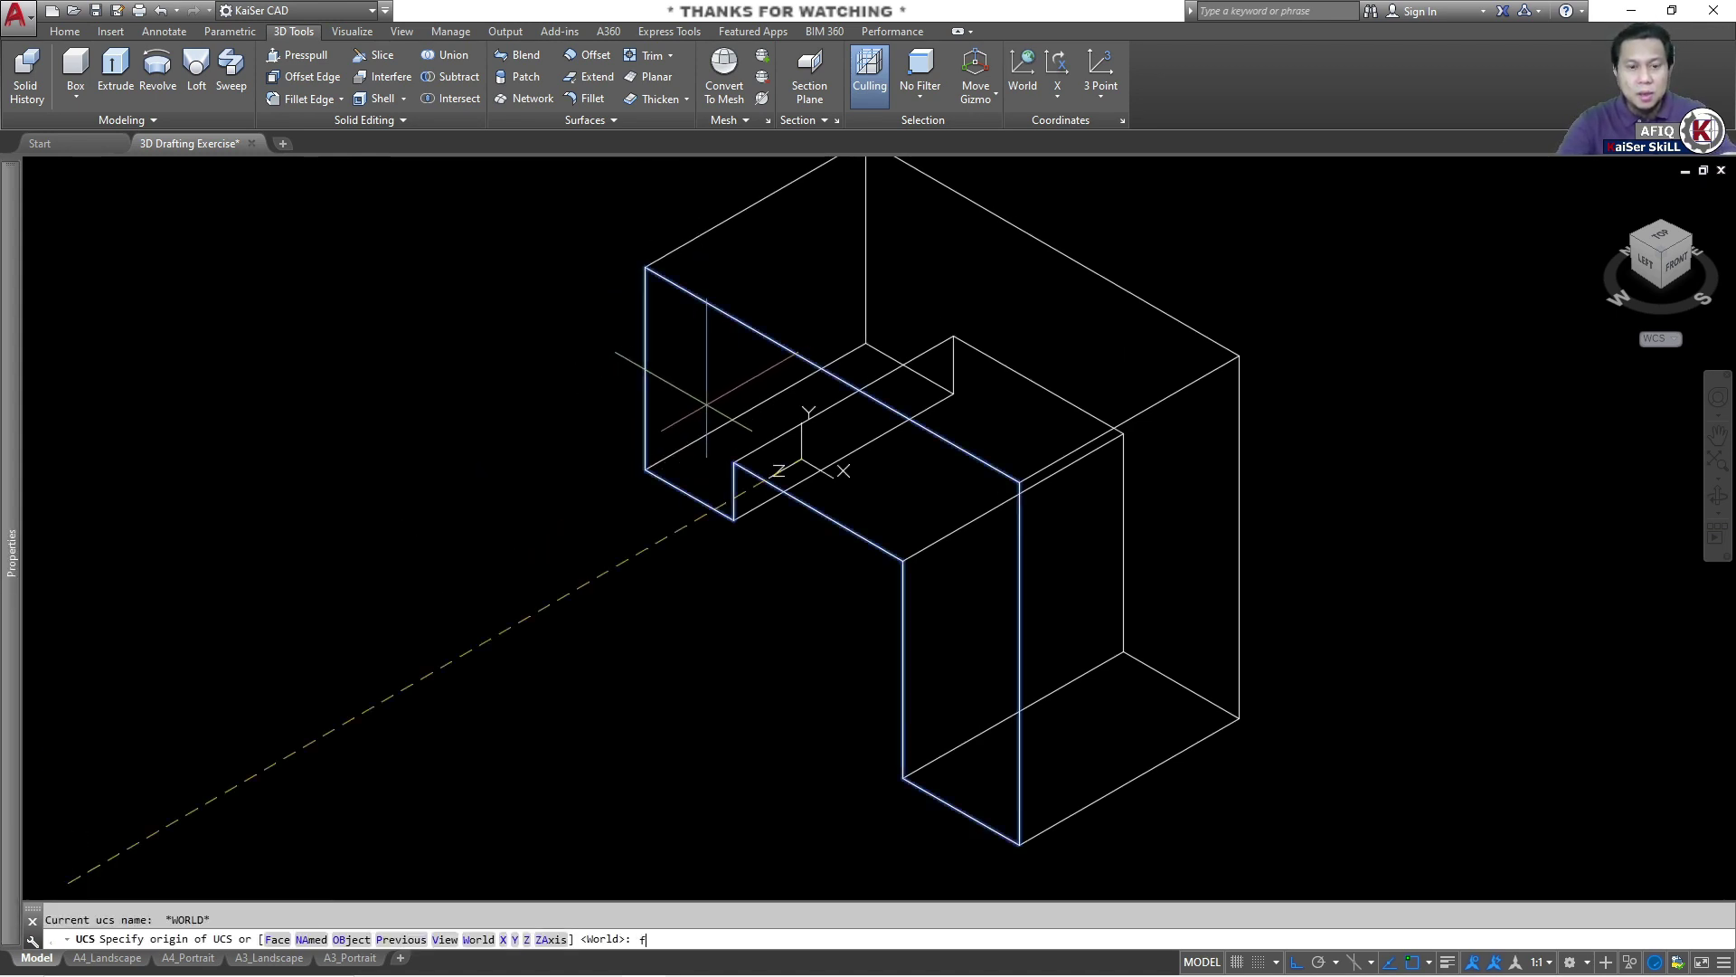
pyautogui.press('Return')
pyautogui.click(651, 407)
pyautogui.press('Return')
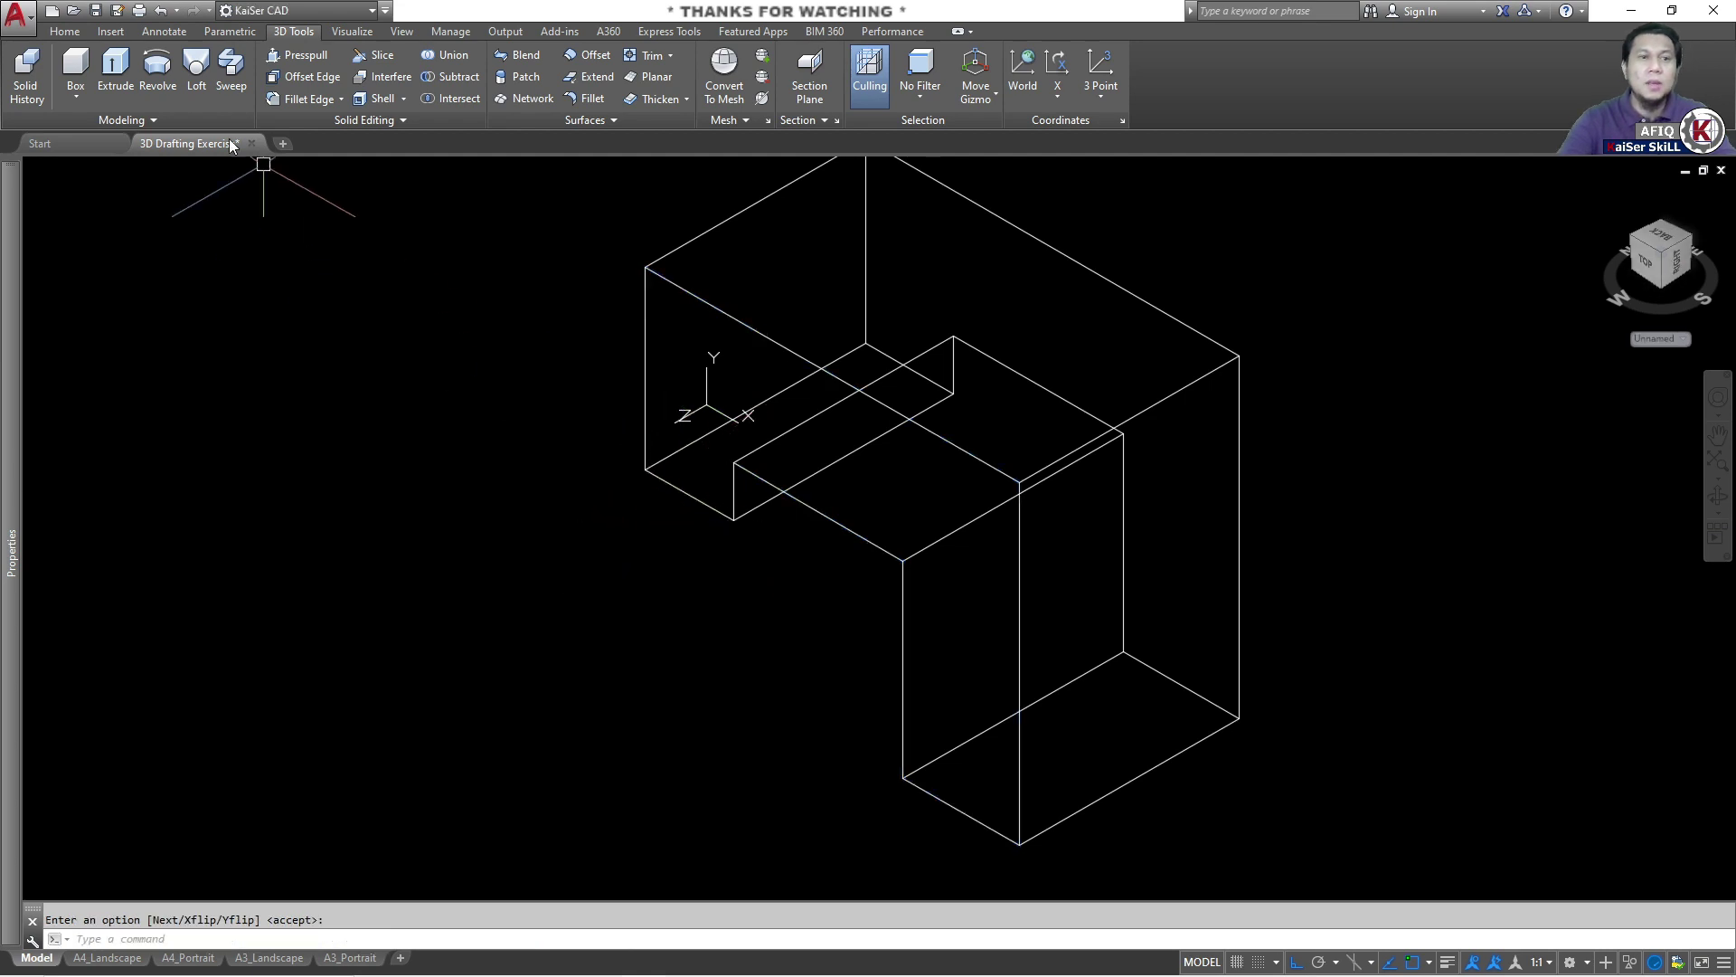
# Draw a cylinder on the left face, radius to the box edge, running through the arm.
pyautogui.write('cyl')
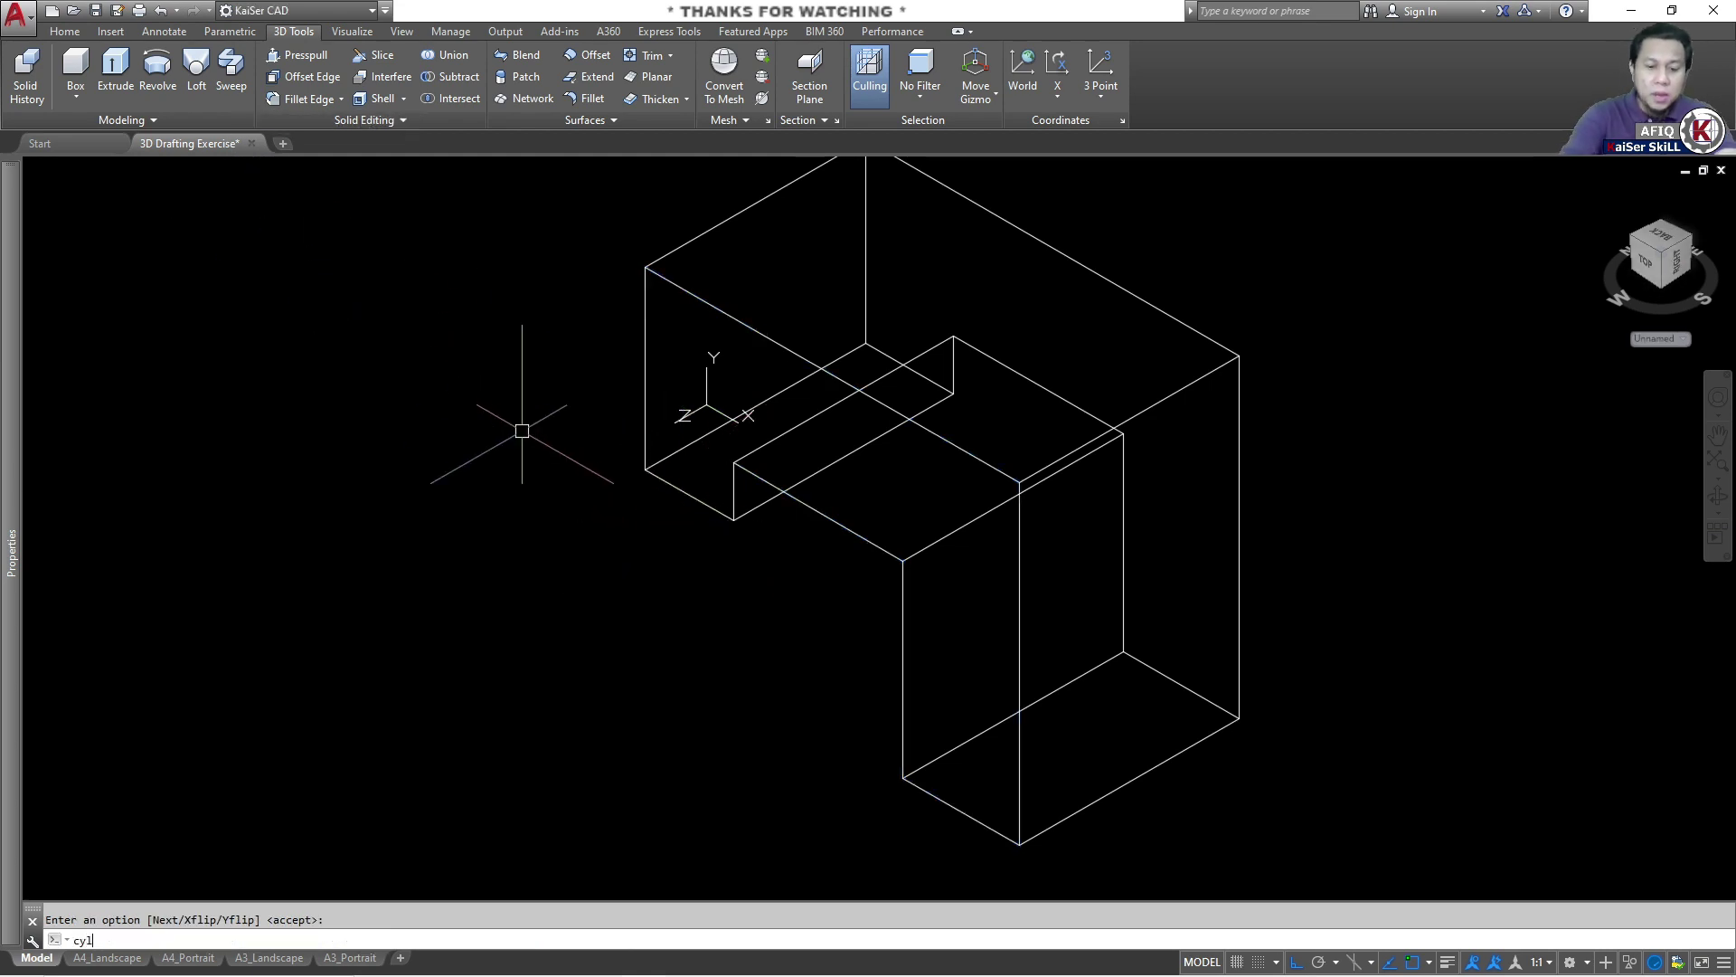
pyautogui.press('Return')
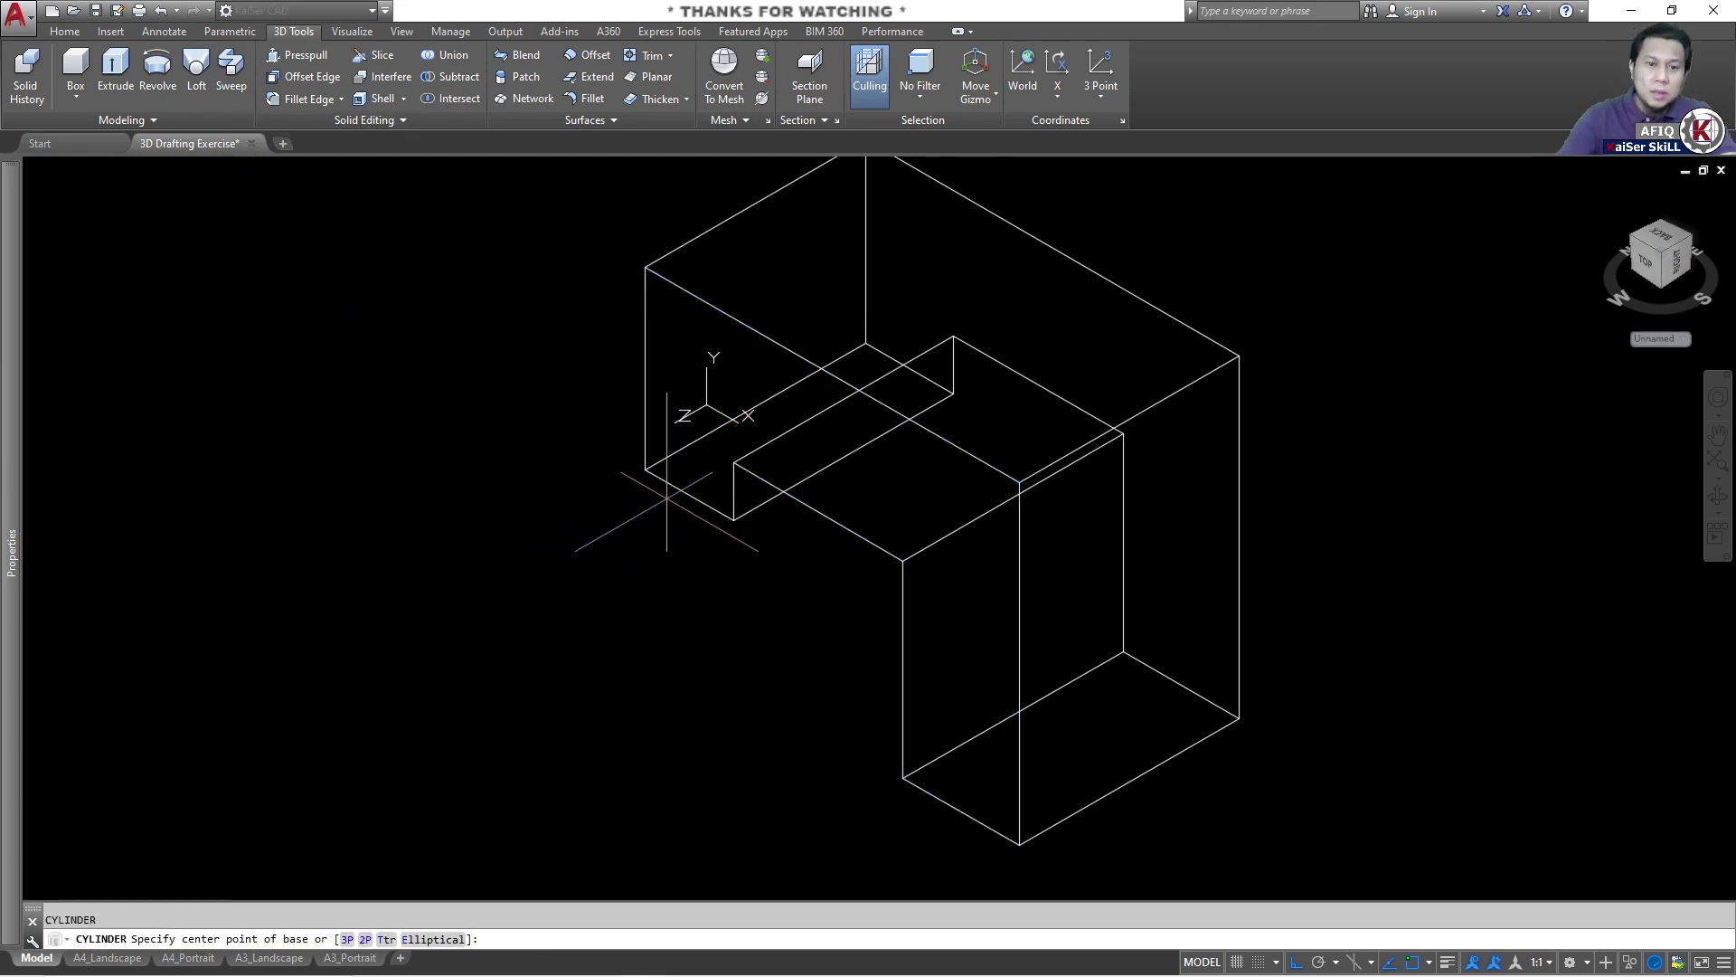
pyautogui.click(690, 495)
pyautogui.click(645, 468)
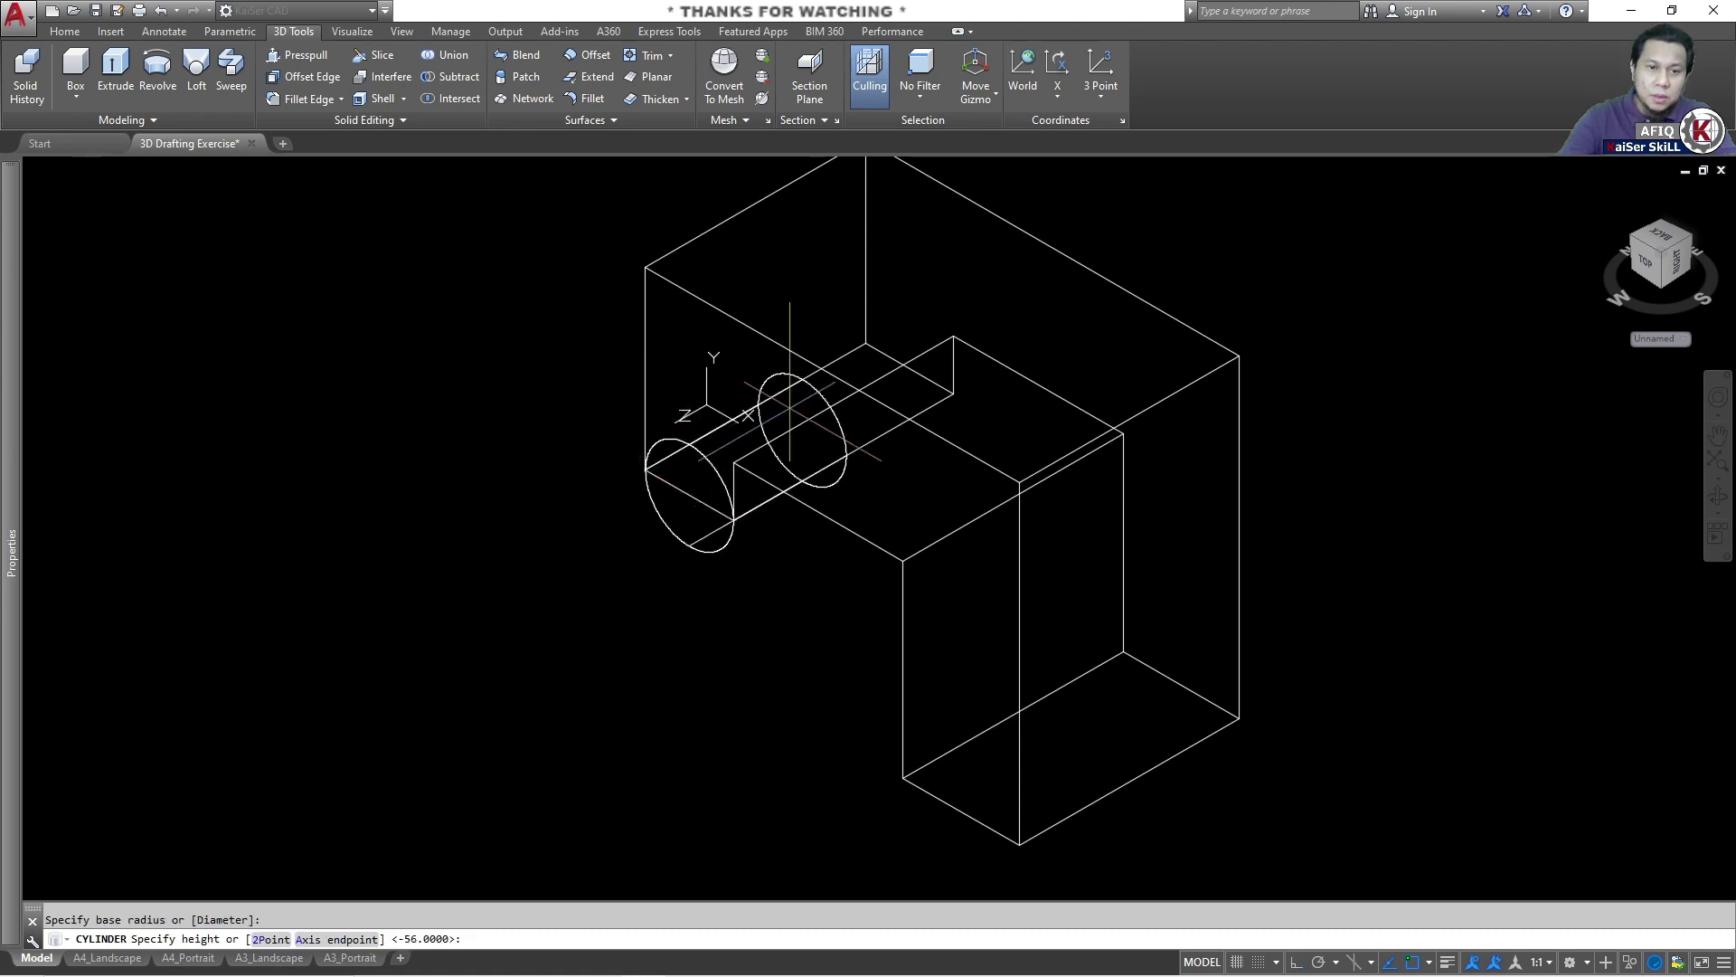
pyautogui.click(909, 367)
pyautogui.press('Return')
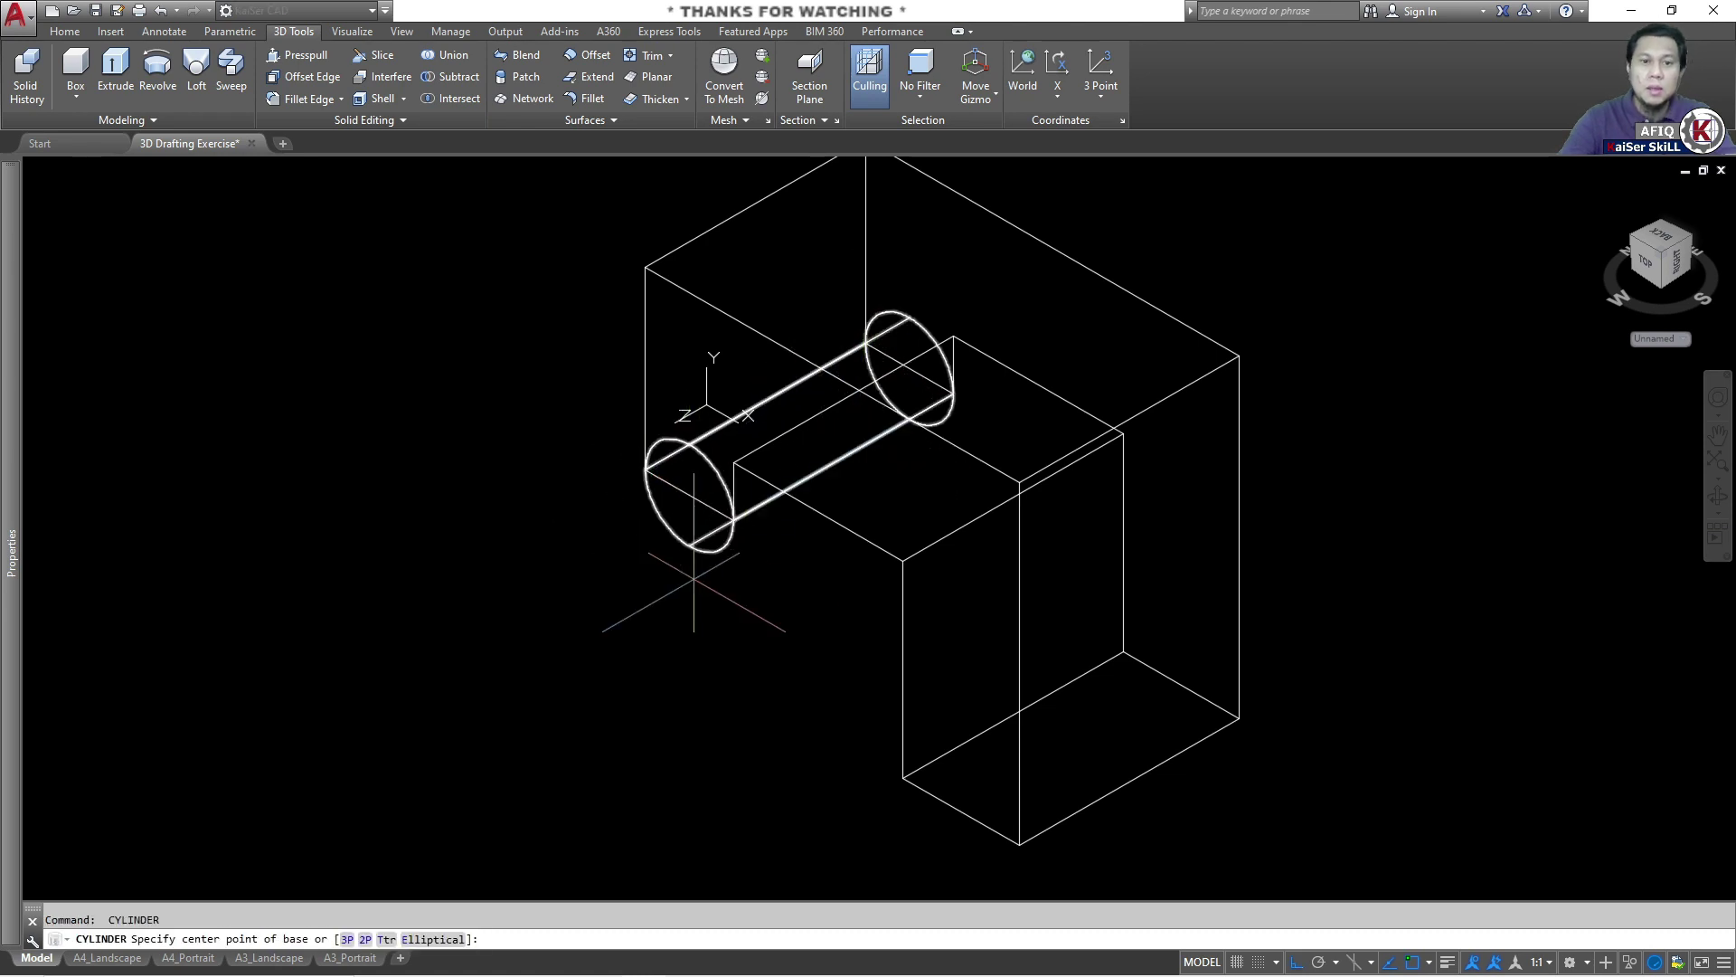
pyautogui.press('Escape')
pyautogui.write('u')
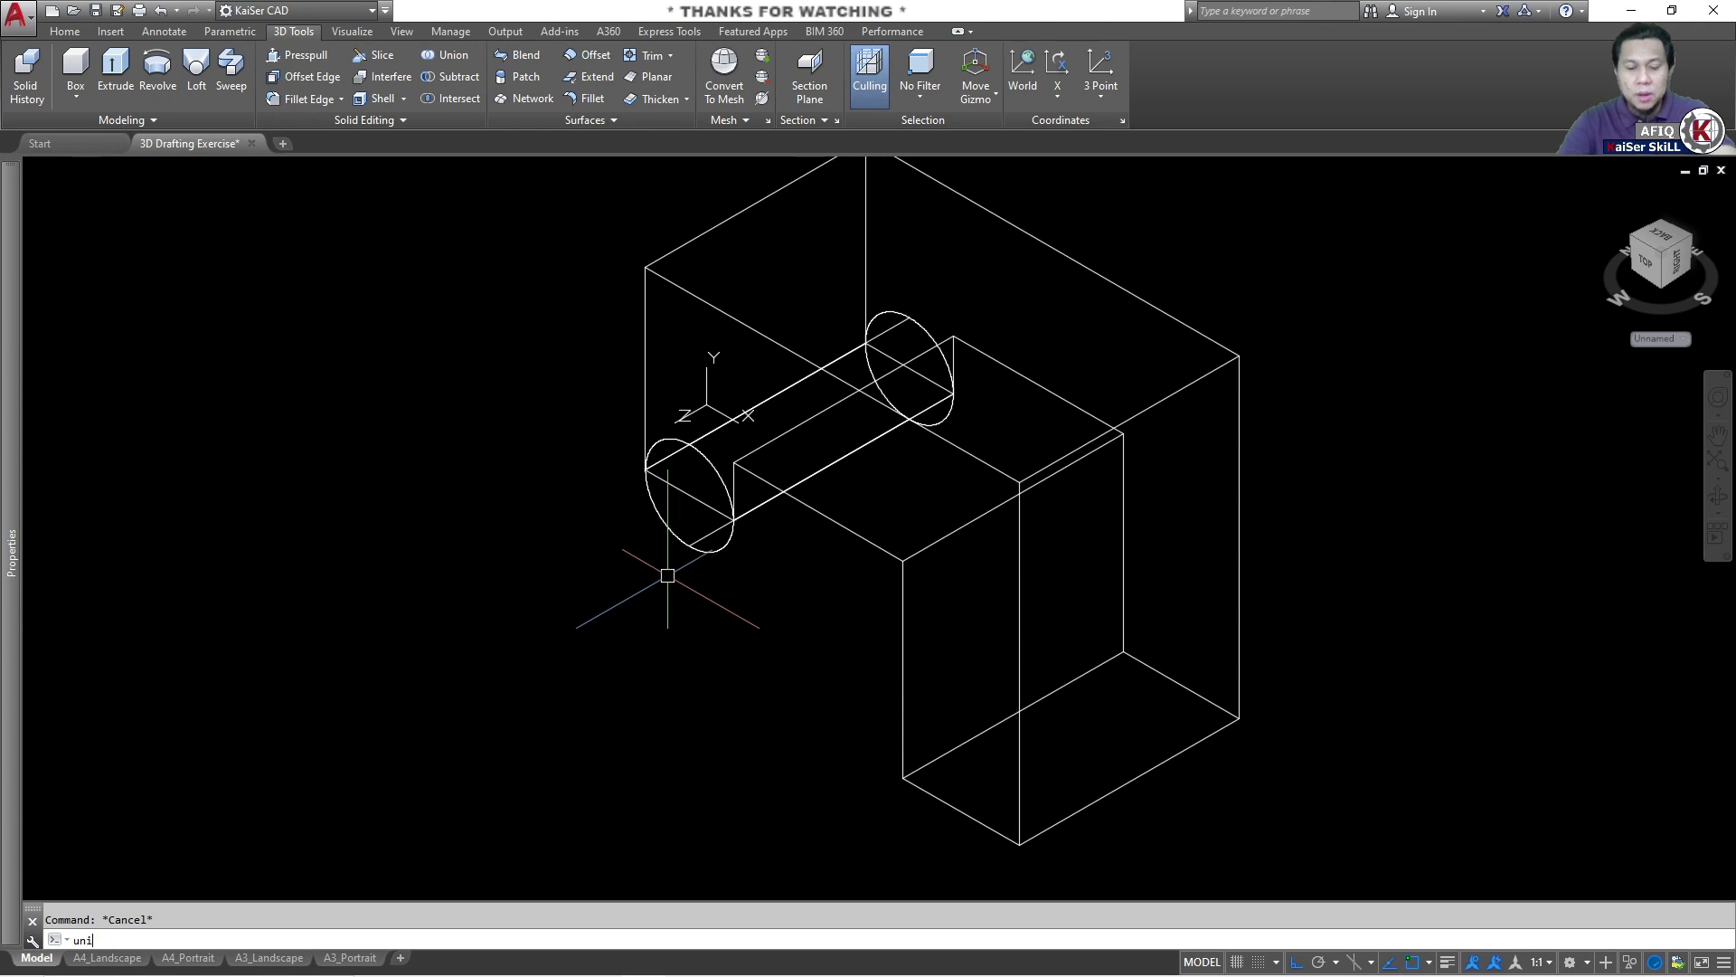
# Union the cylinder with the block to round the arm's left end.
pyautogui.write('ni')
pyautogui.press('Return')
pyautogui.click(714, 600)
pyautogui.click(469, 368)
pyautogui.press('Return')
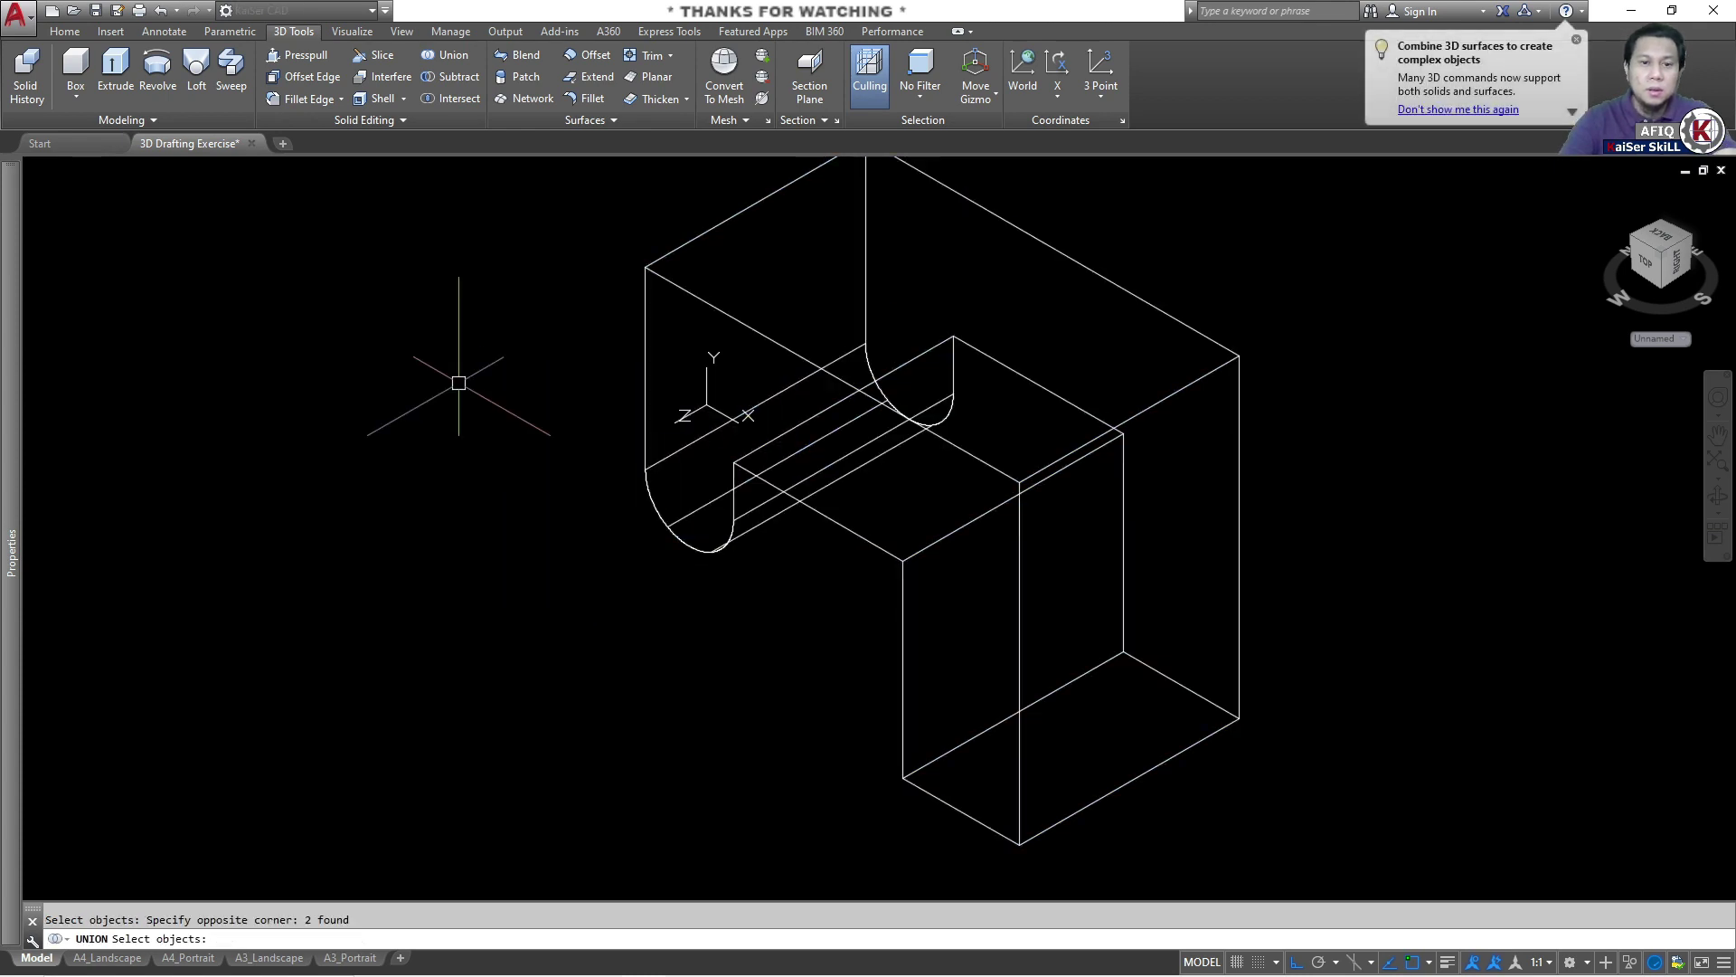
pyautogui.press('Escape')
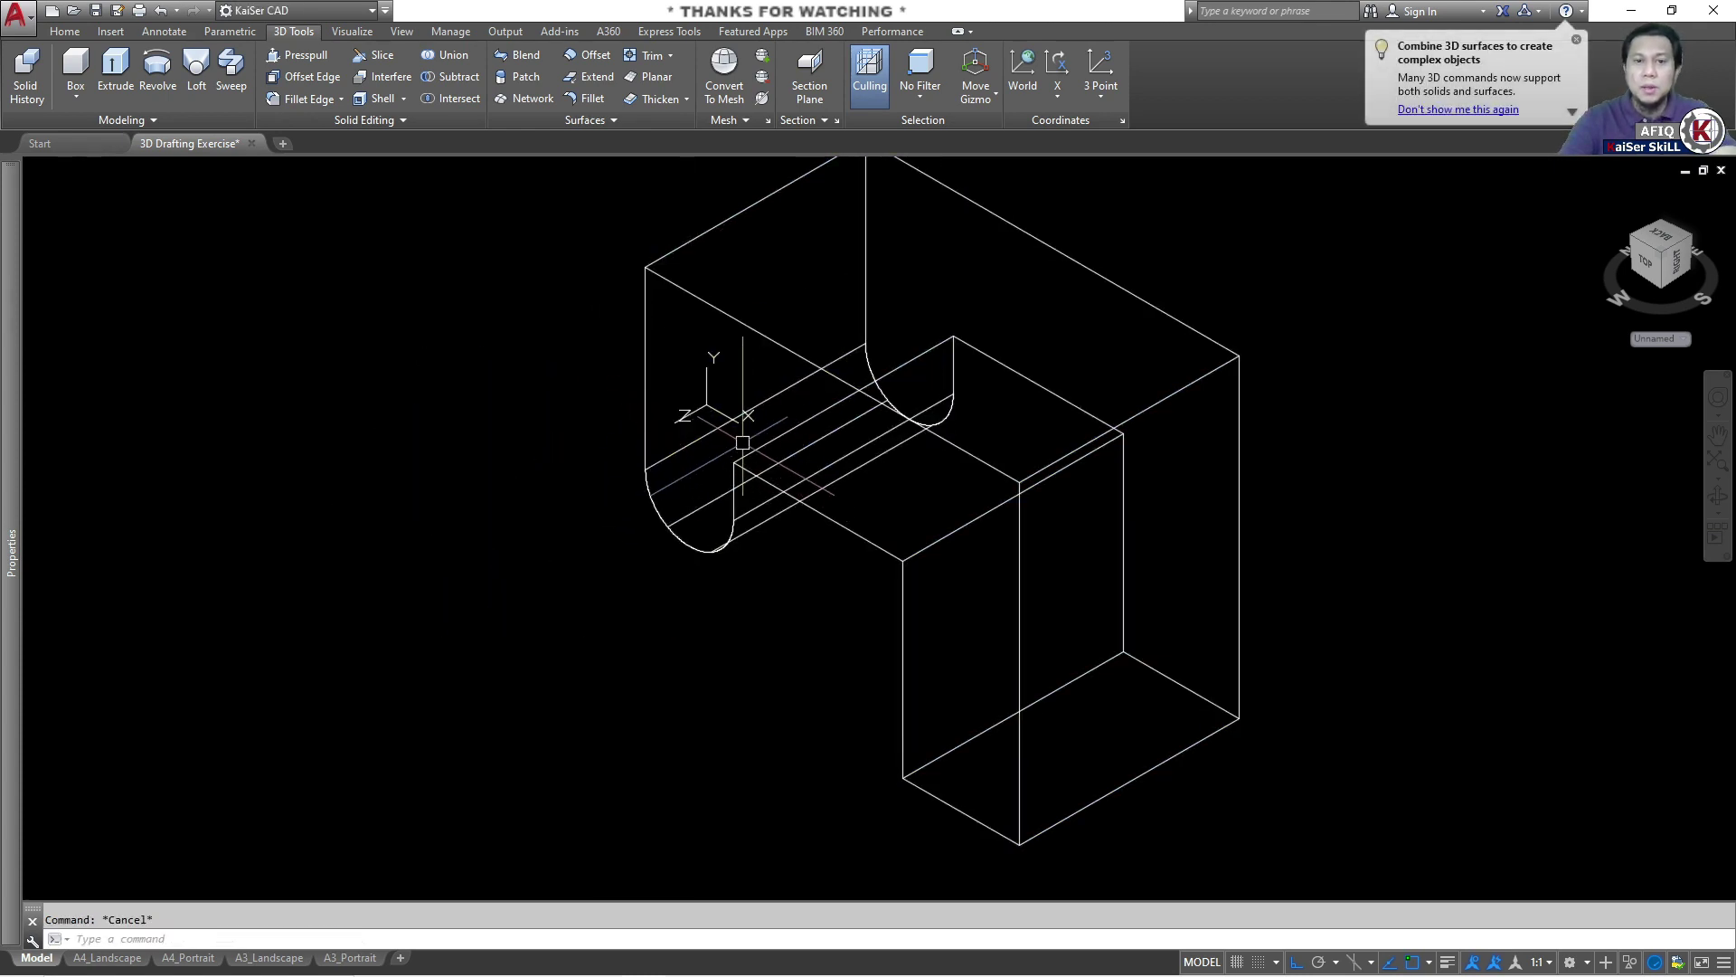
pyautogui.moveTo(769, 452); pyautogui.dragTo(718, 534, button='middle')
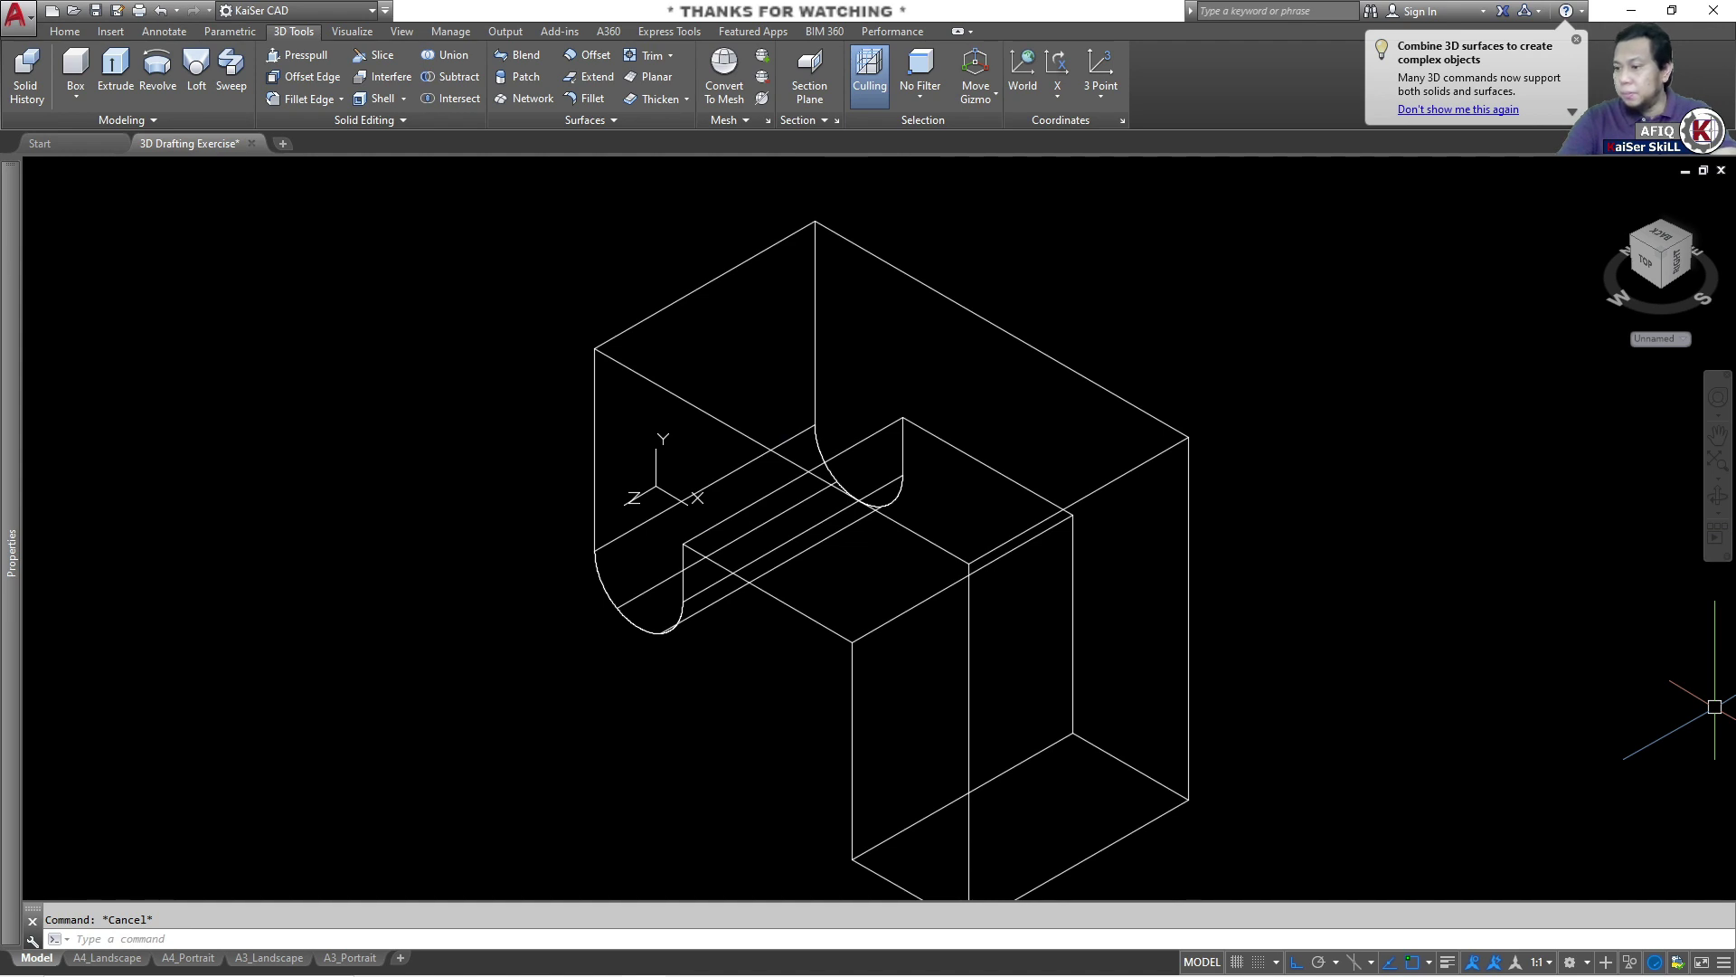
pyautogui.hotkey('alt', 'Tab')
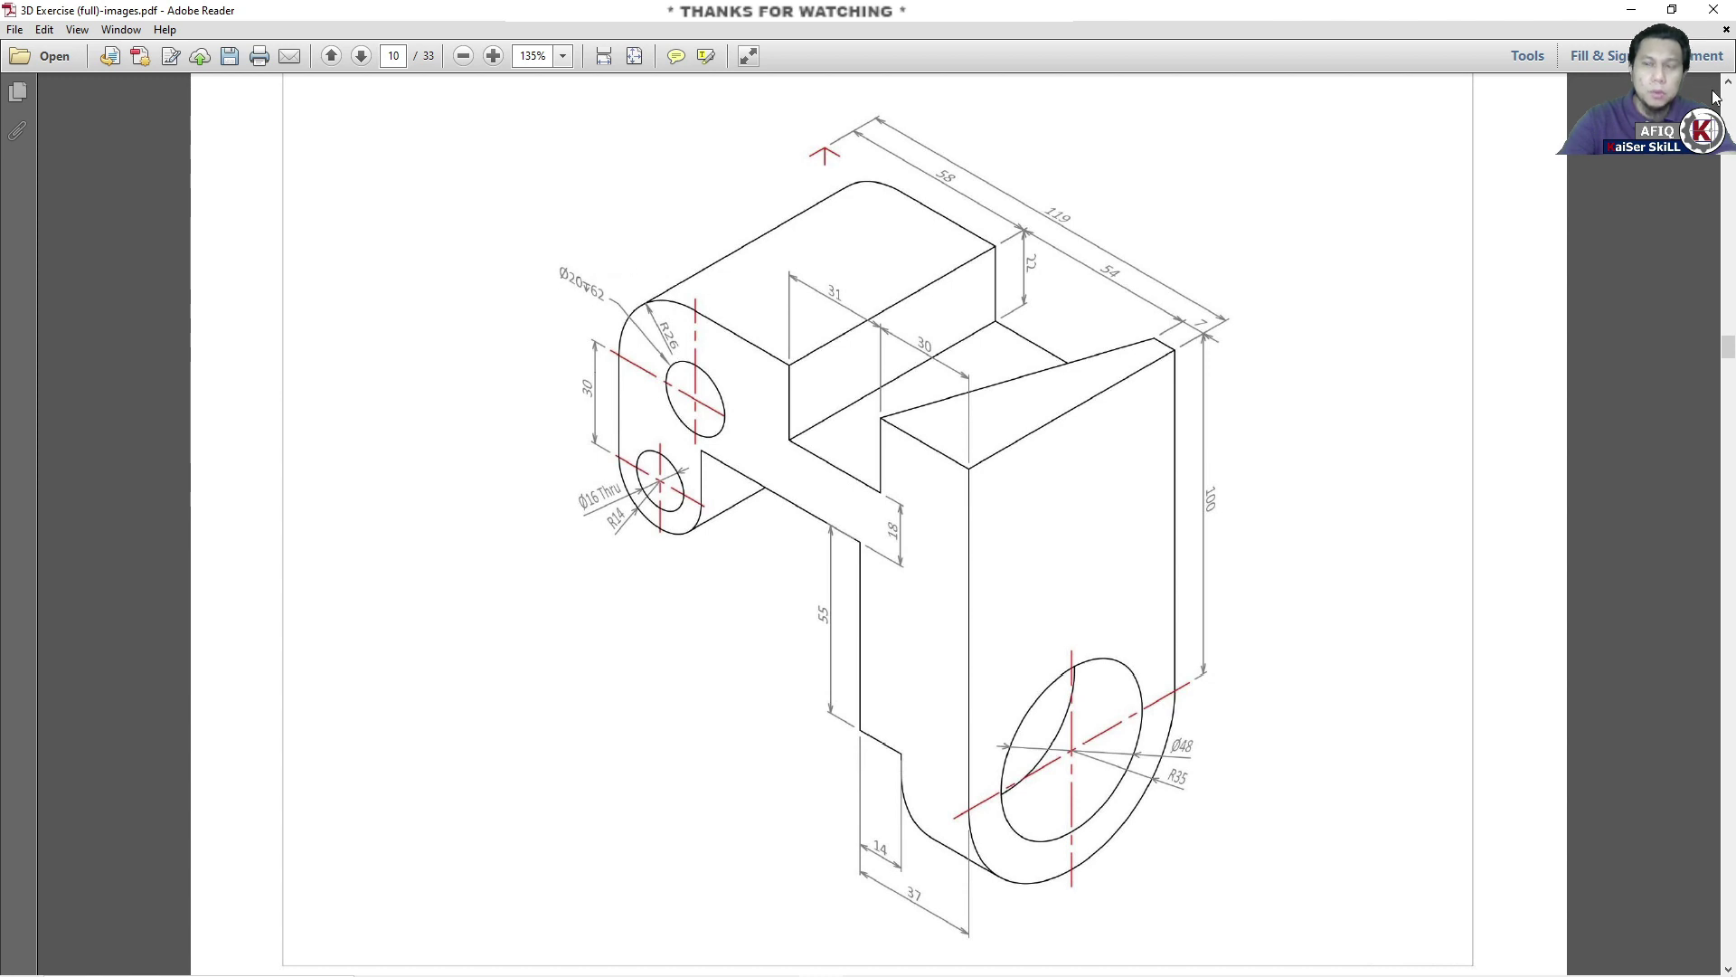
pyautogui.click(1633, 14)
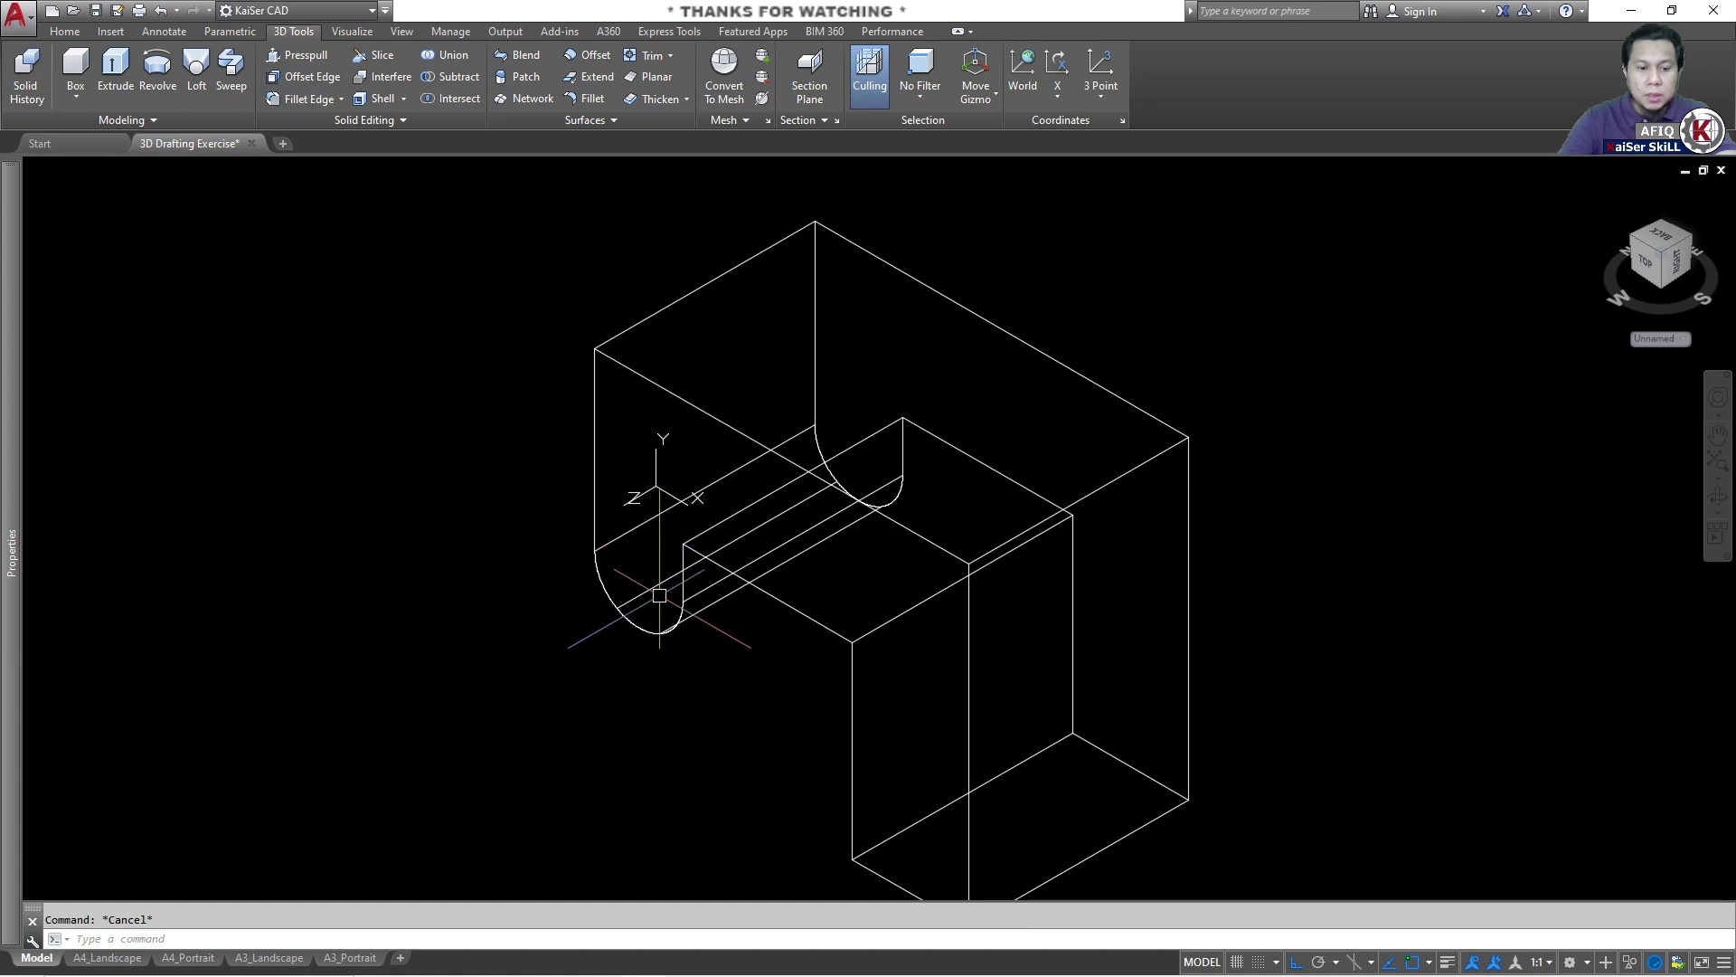
pyautogui.hotkey('alt', 'Tab')
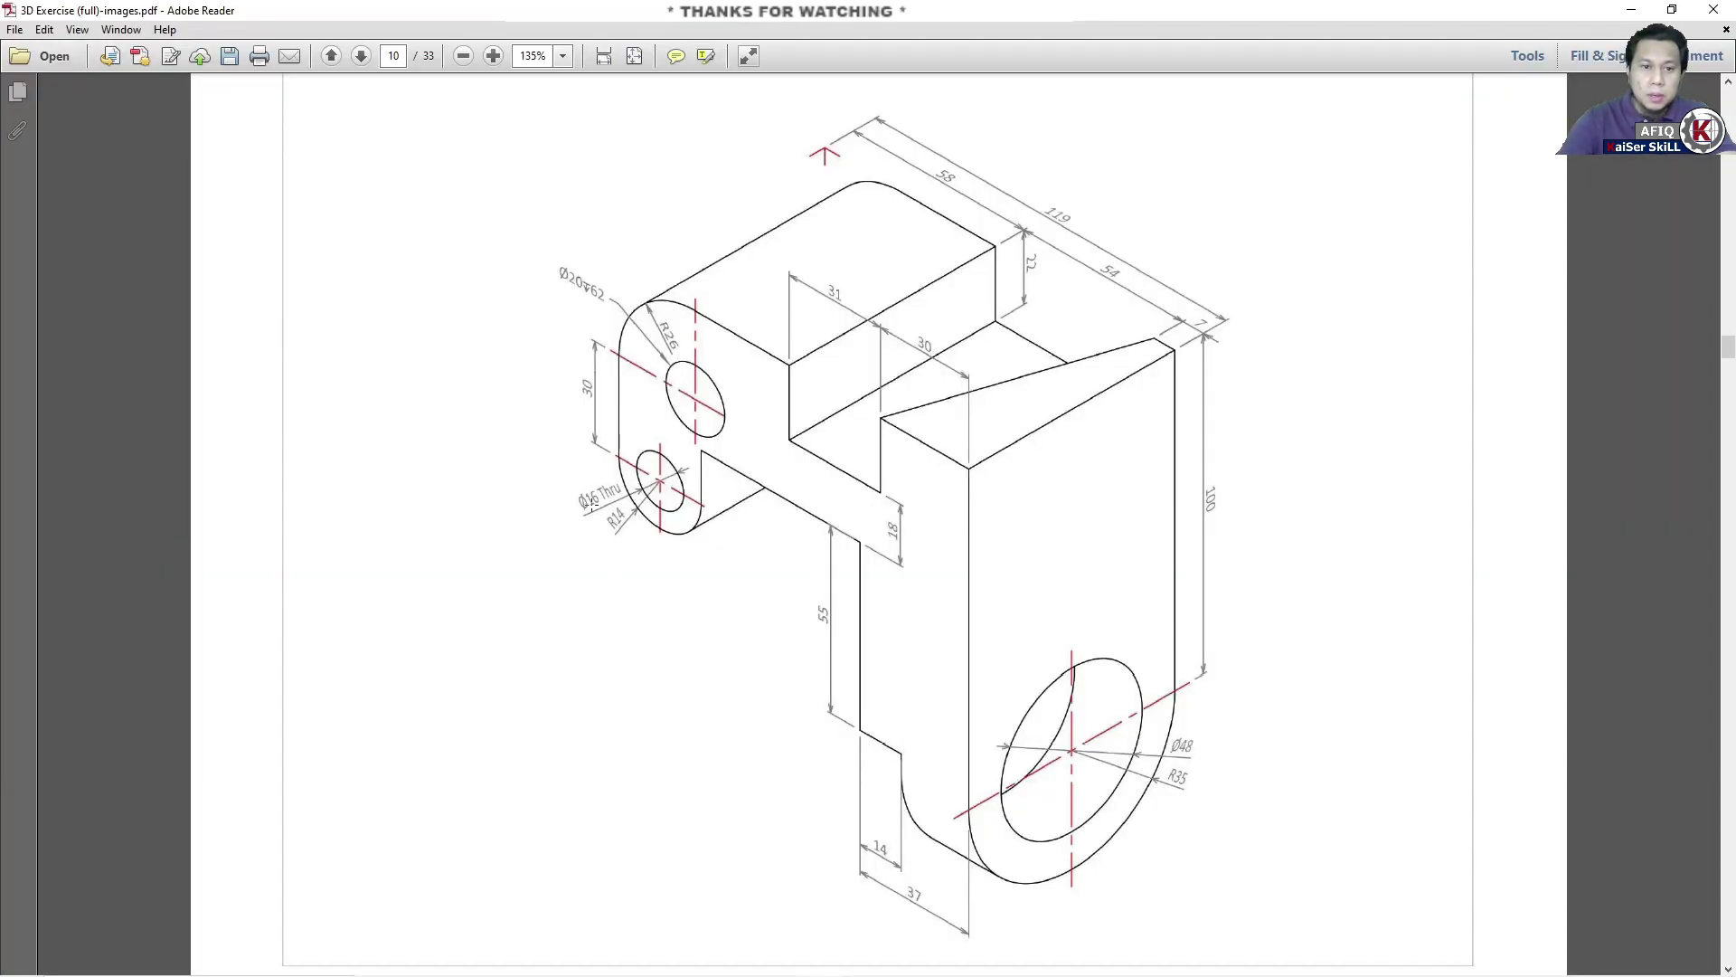
pyautogui.click(1647, 14)
pyautogui.write('c')
pyautogui.press('Return')
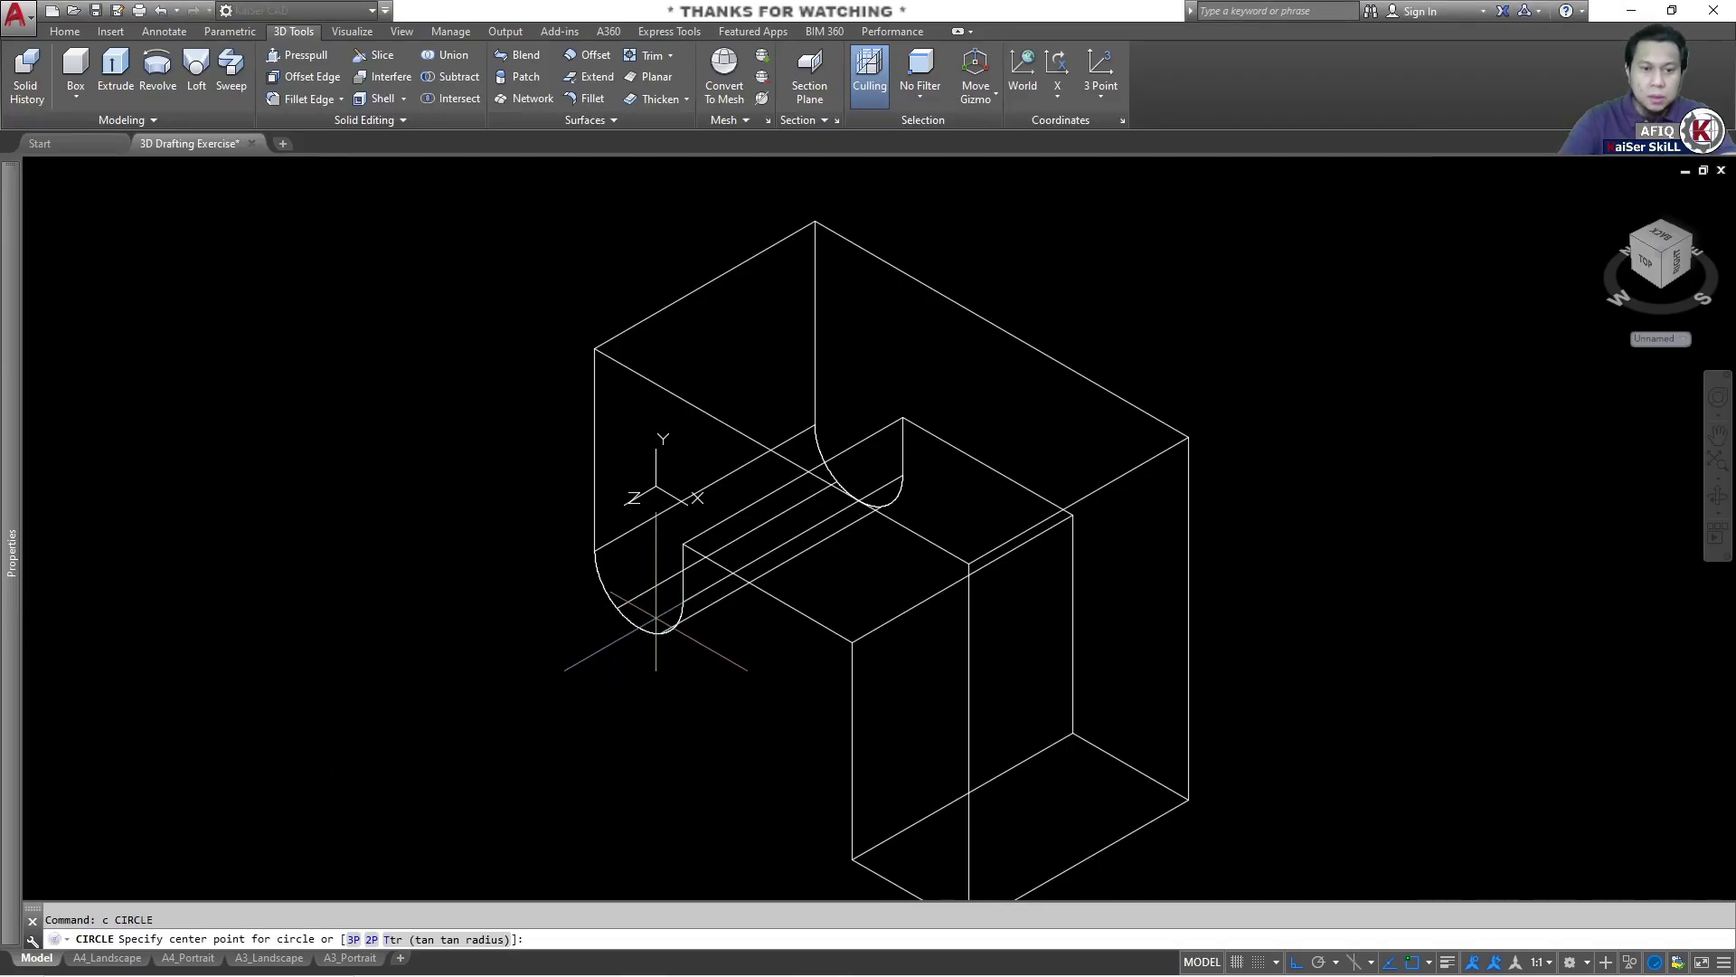
# Start a circle at the marked midpoint, then cancel it without creating one.
pyautogui.click(638, 576)
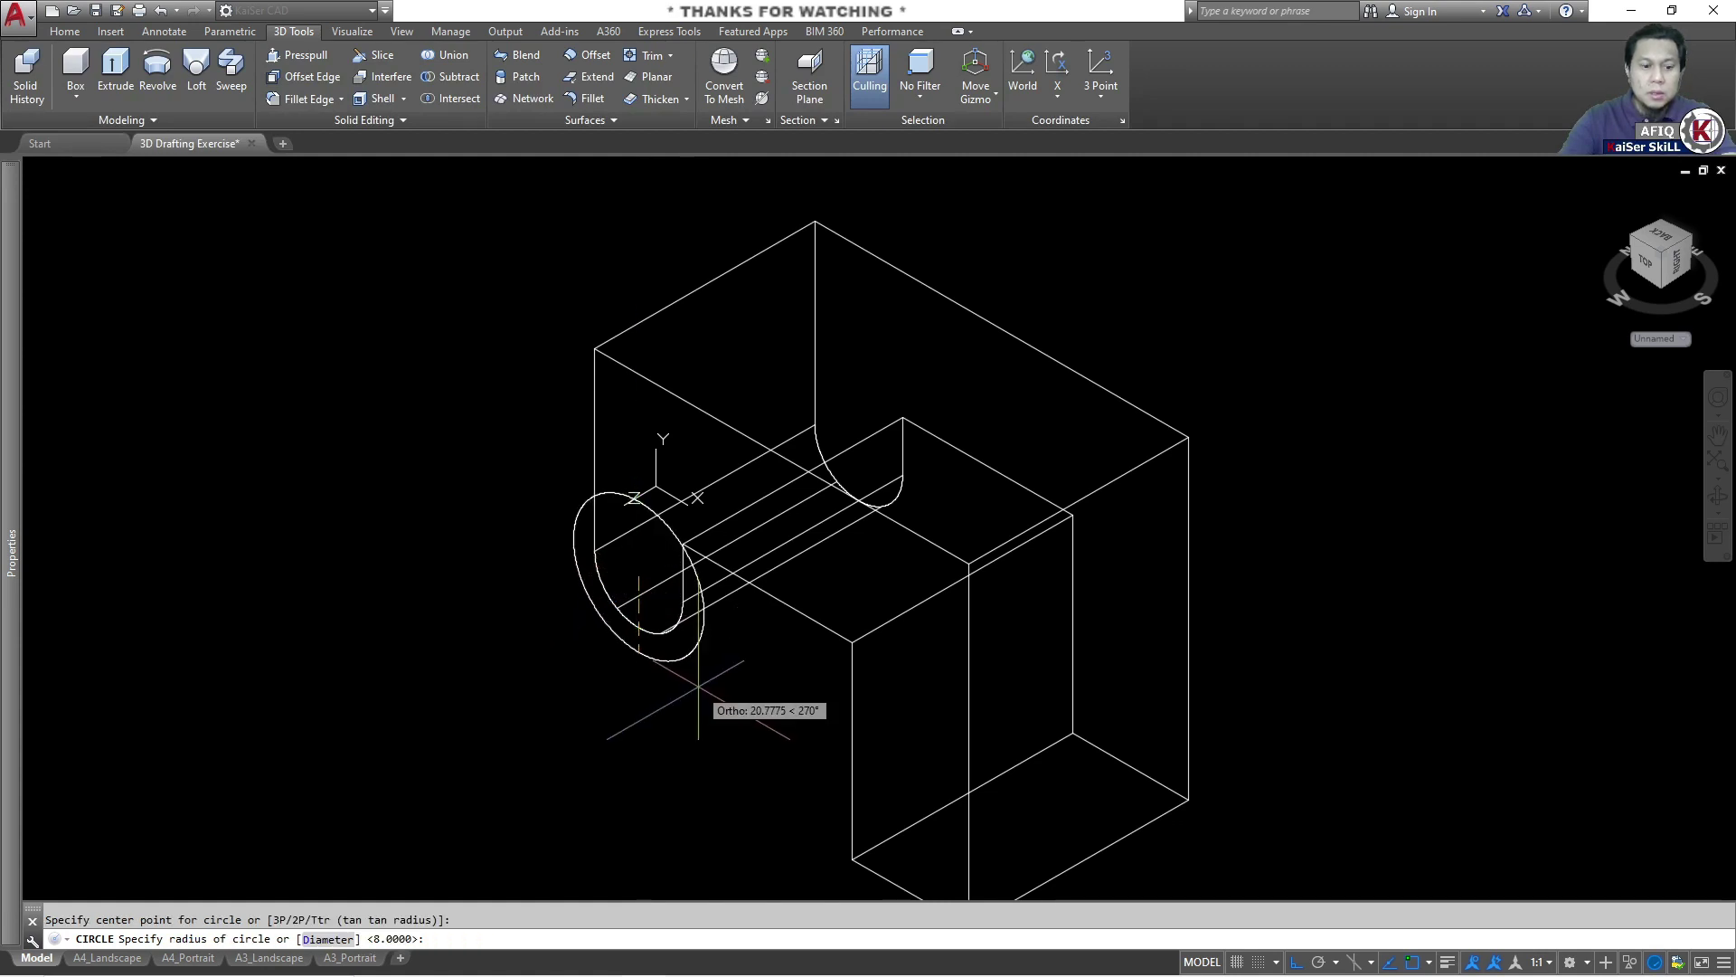
pyautogui.write('d')
pyautogui.press('Return')
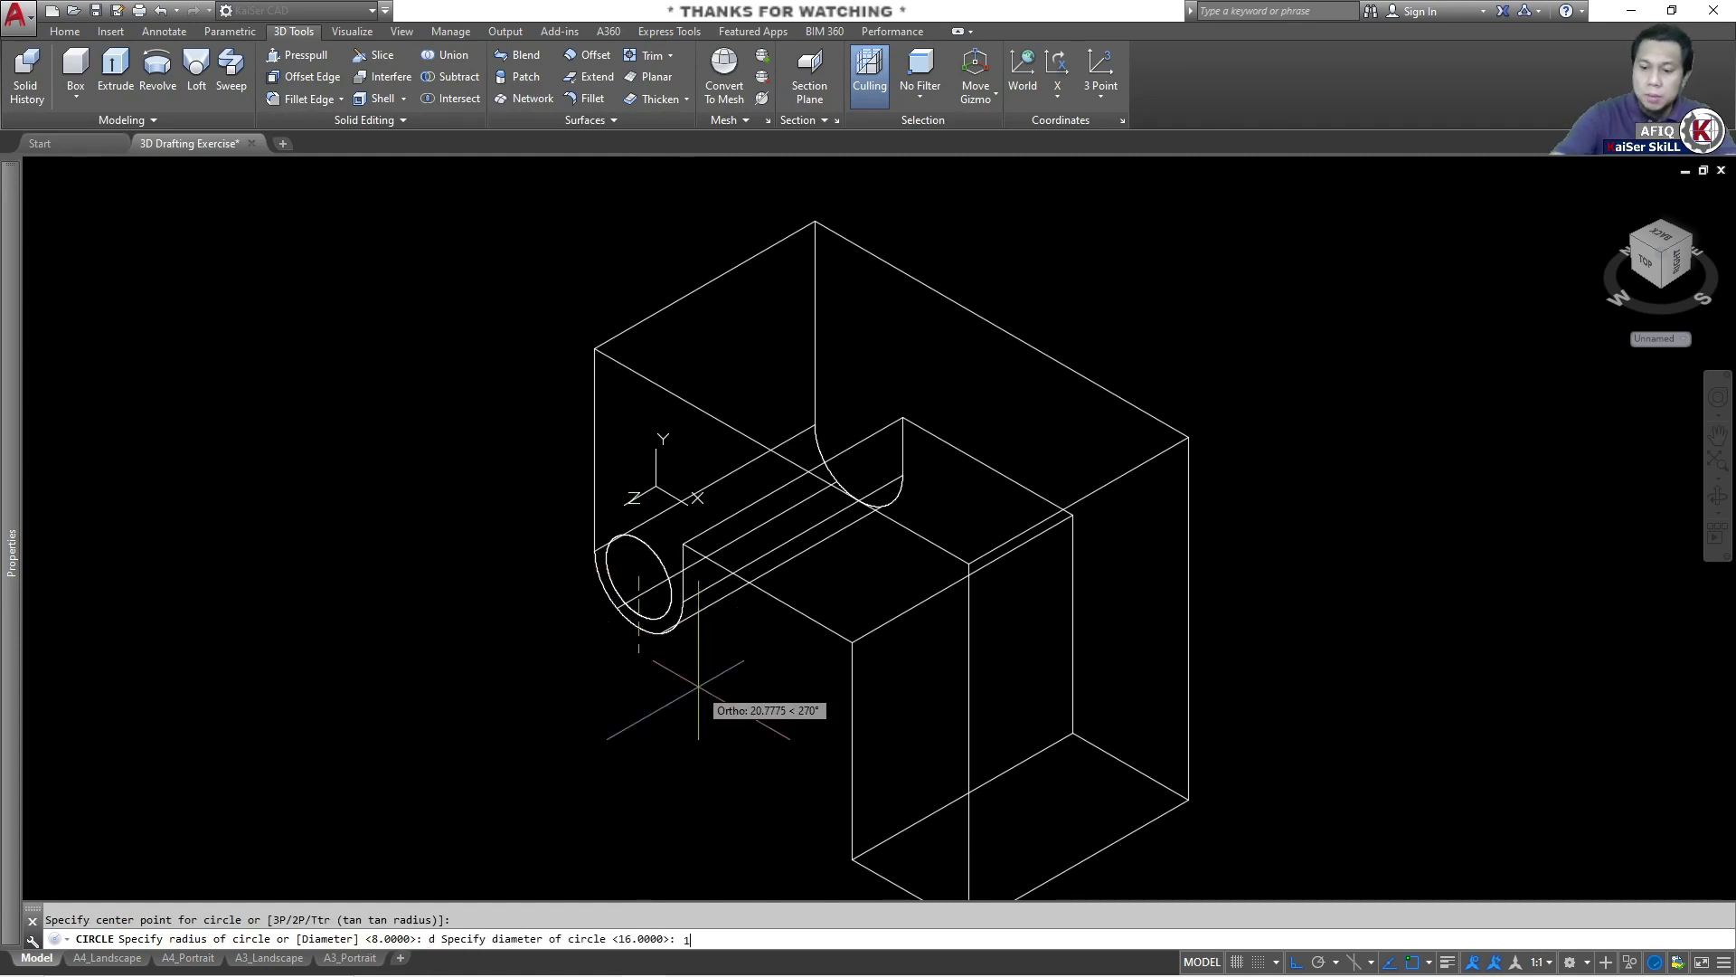
pyautogui.press('Escape')
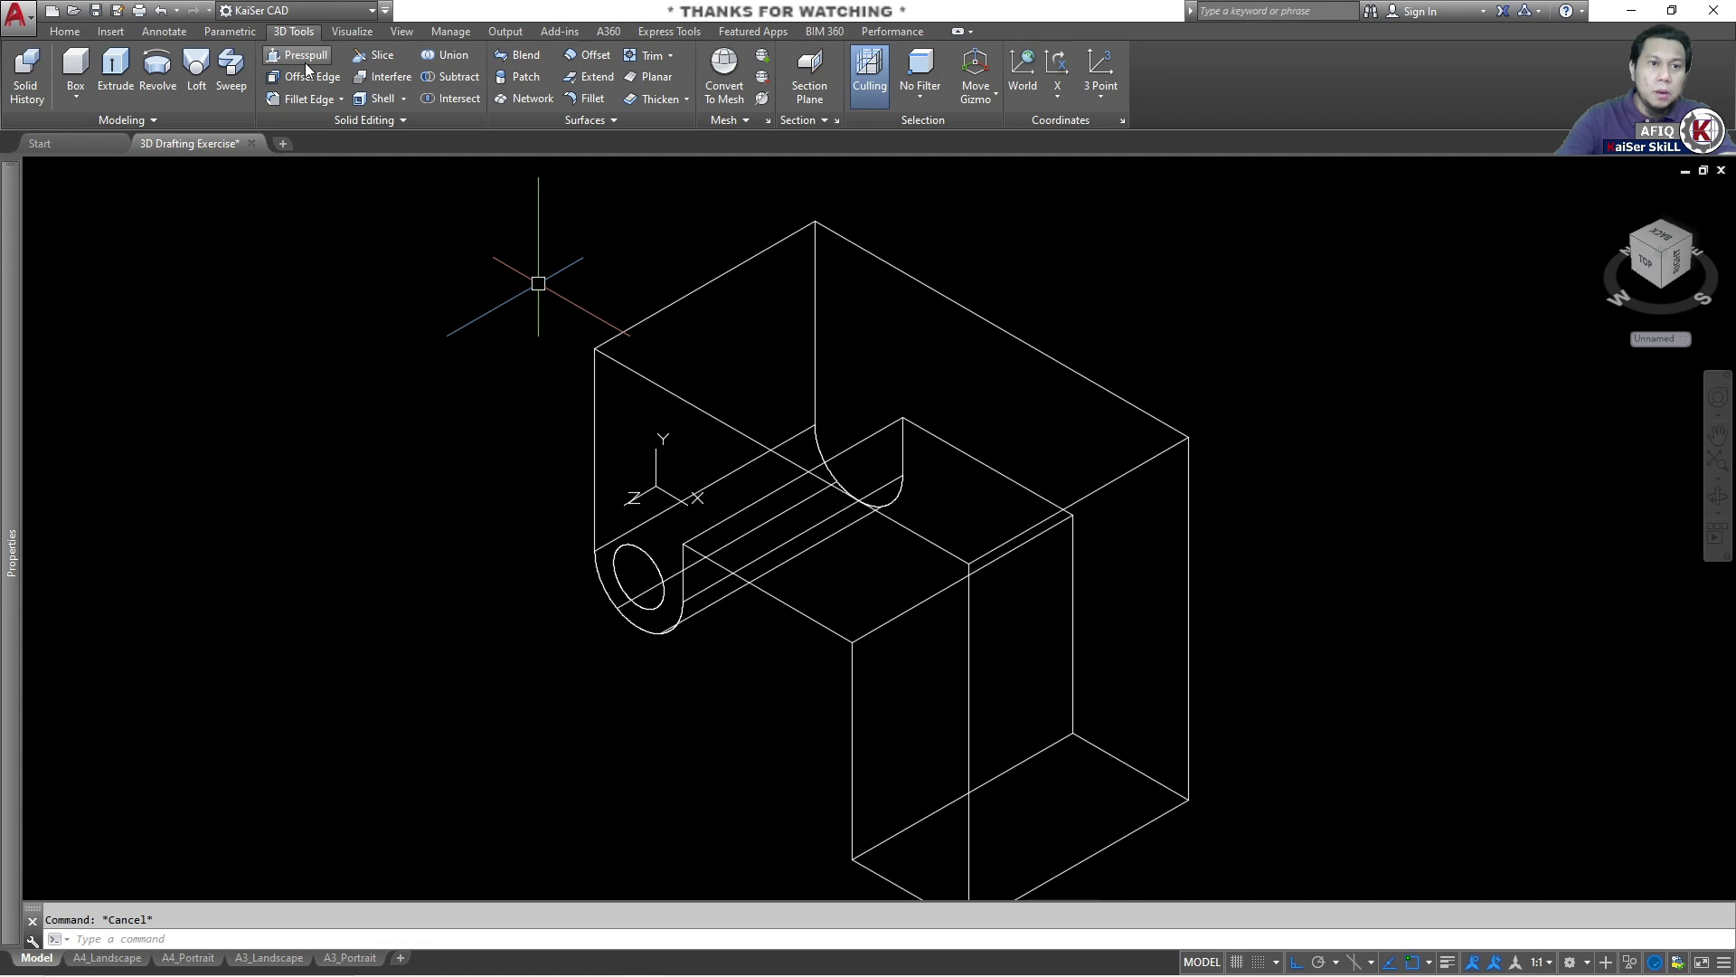
pyautogui.write('c')
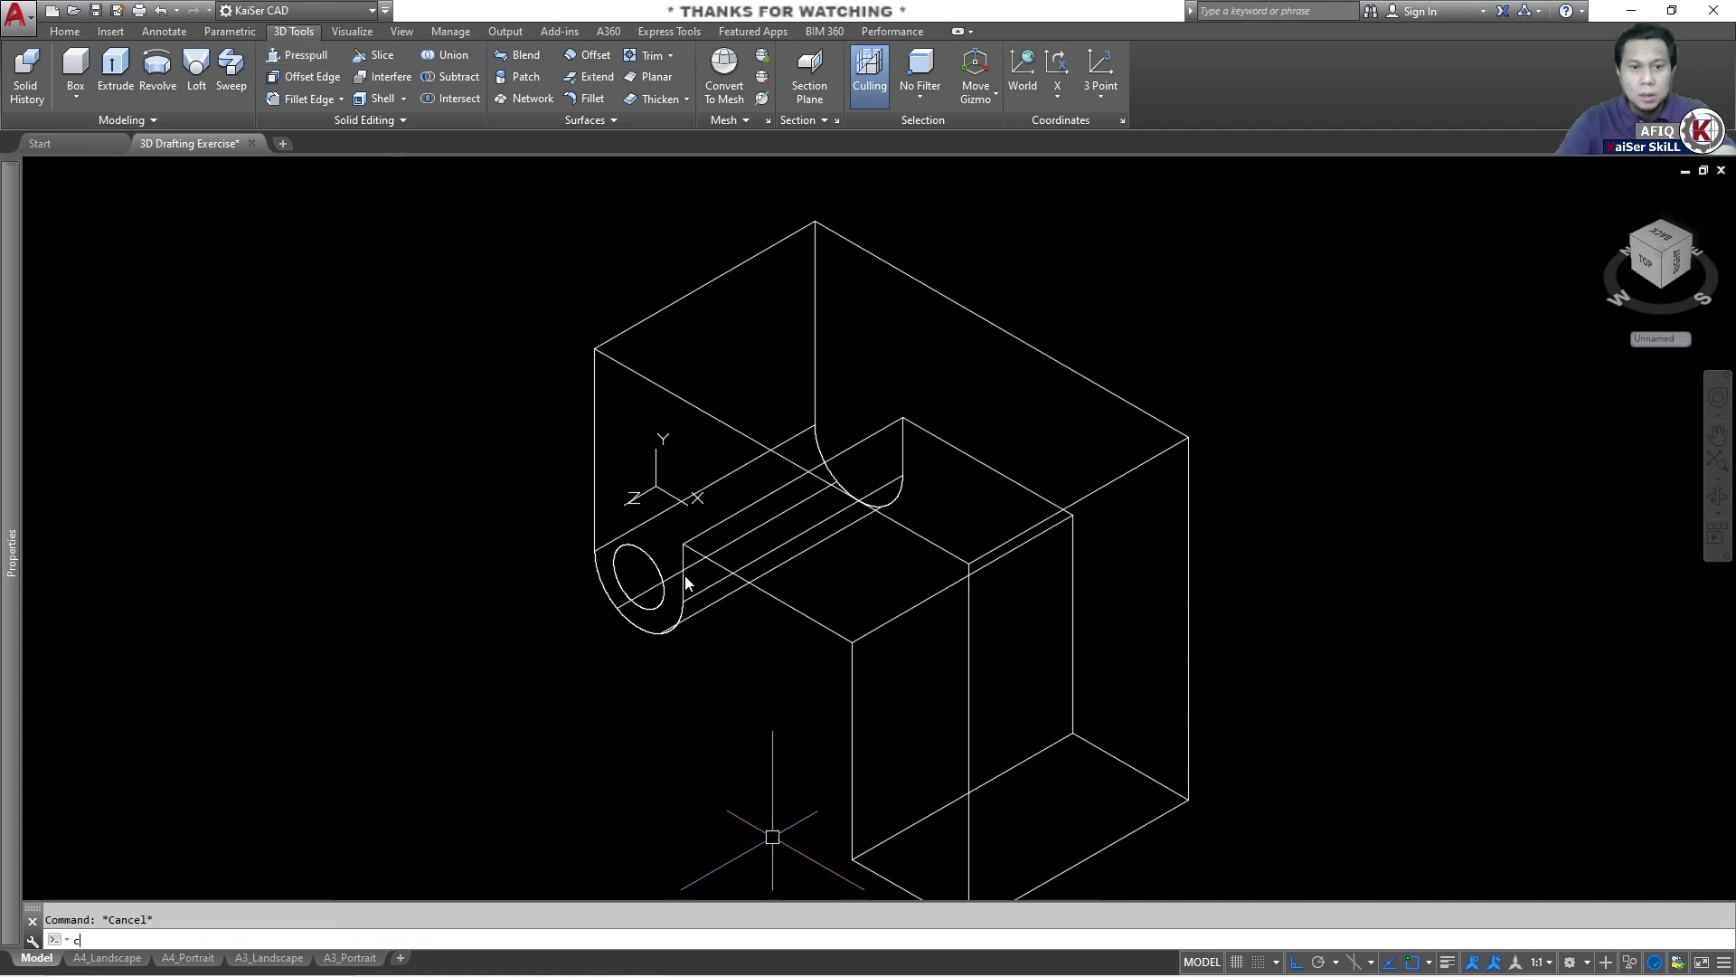
pyautogui.press('Return')
pyautogui.press('Escape')
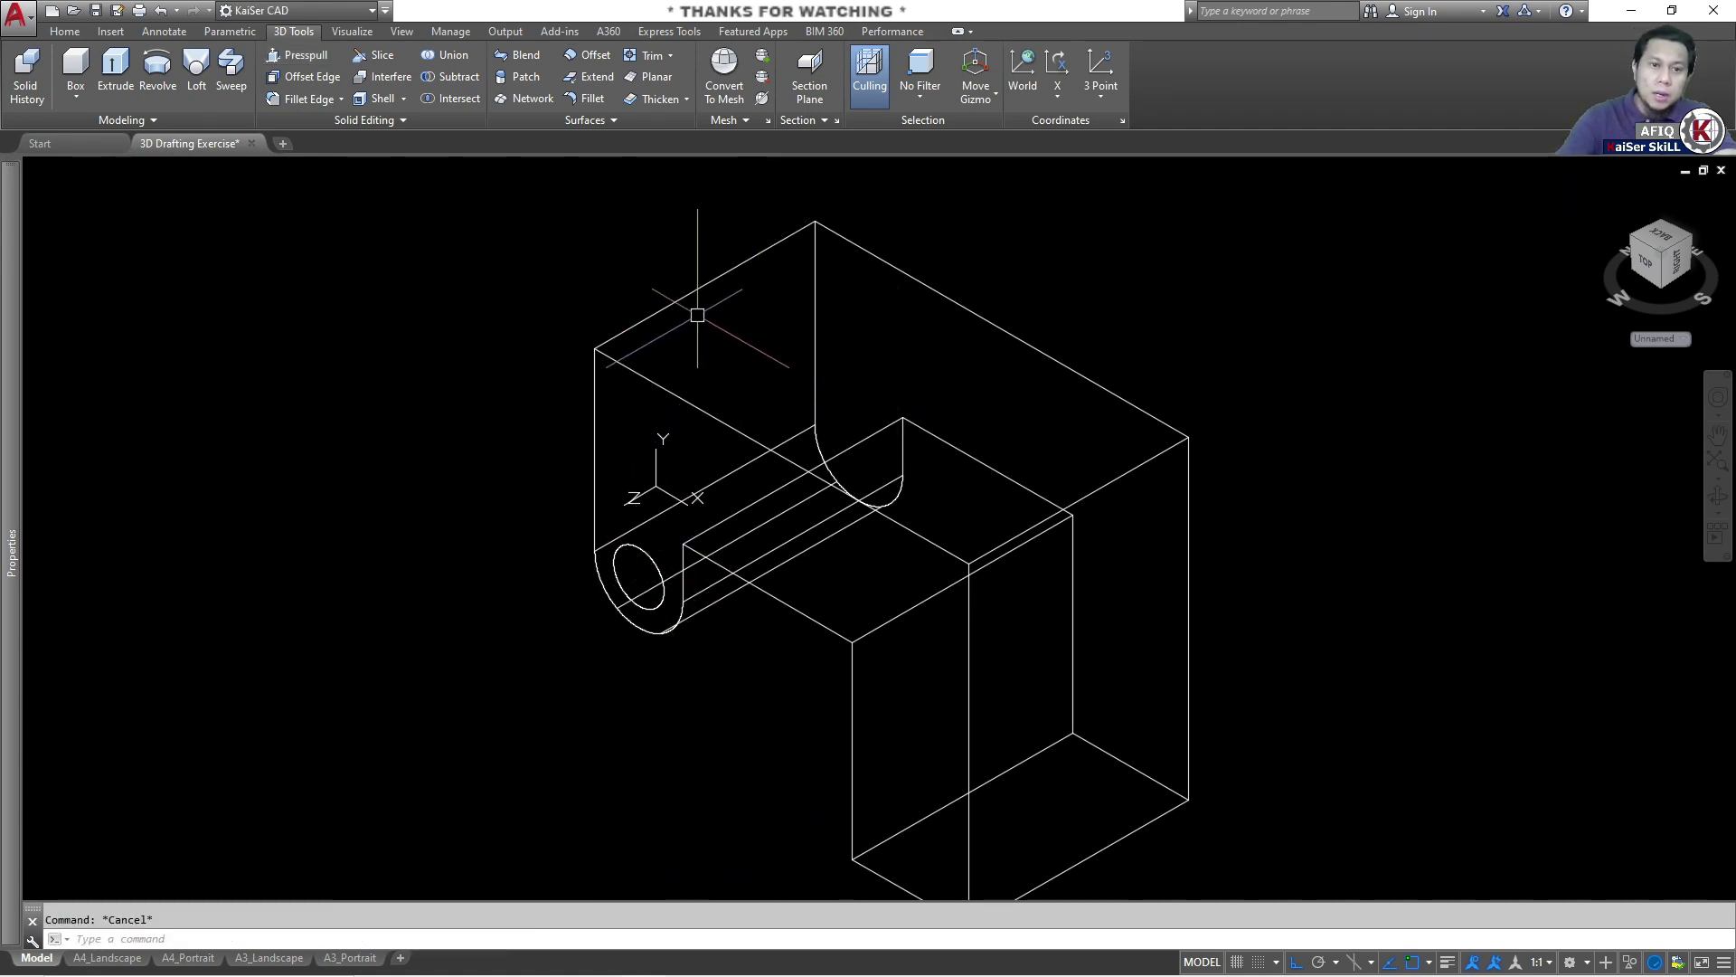
# Apply a radius-26 Fillet Edge to the upper block's top front edge.
pyautogui.click(293, 98)
pyautogui.click(322, 137)
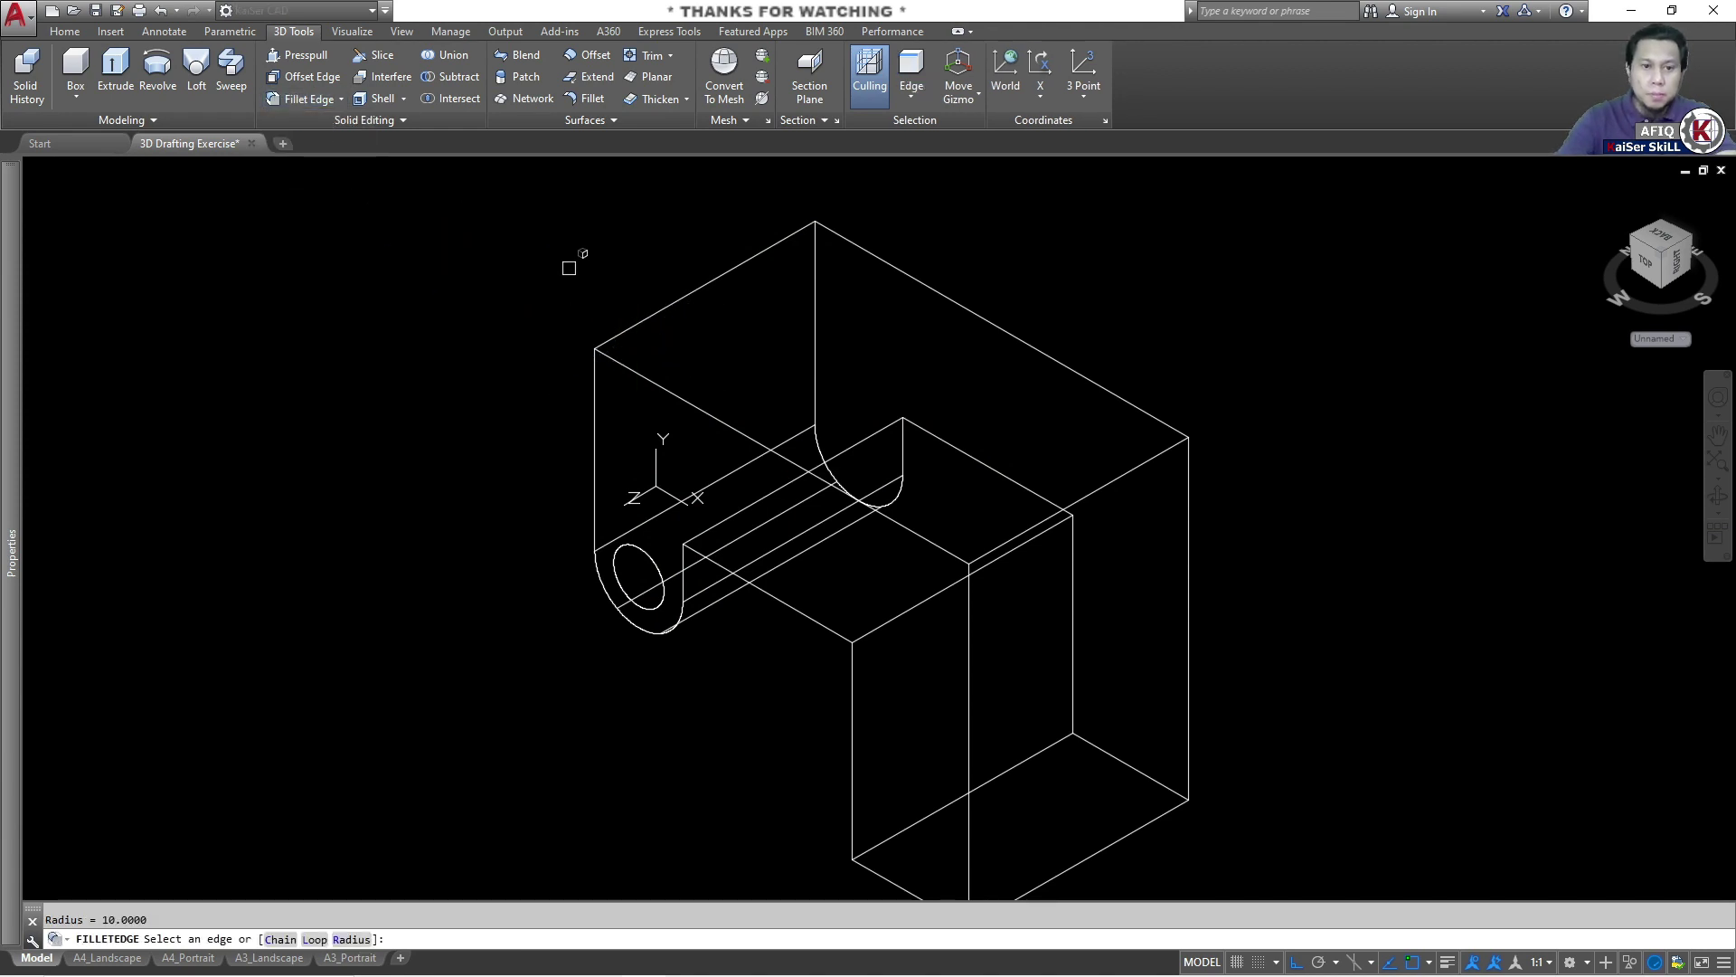
pyautogui.write('r')
pyautogui.press('Return')
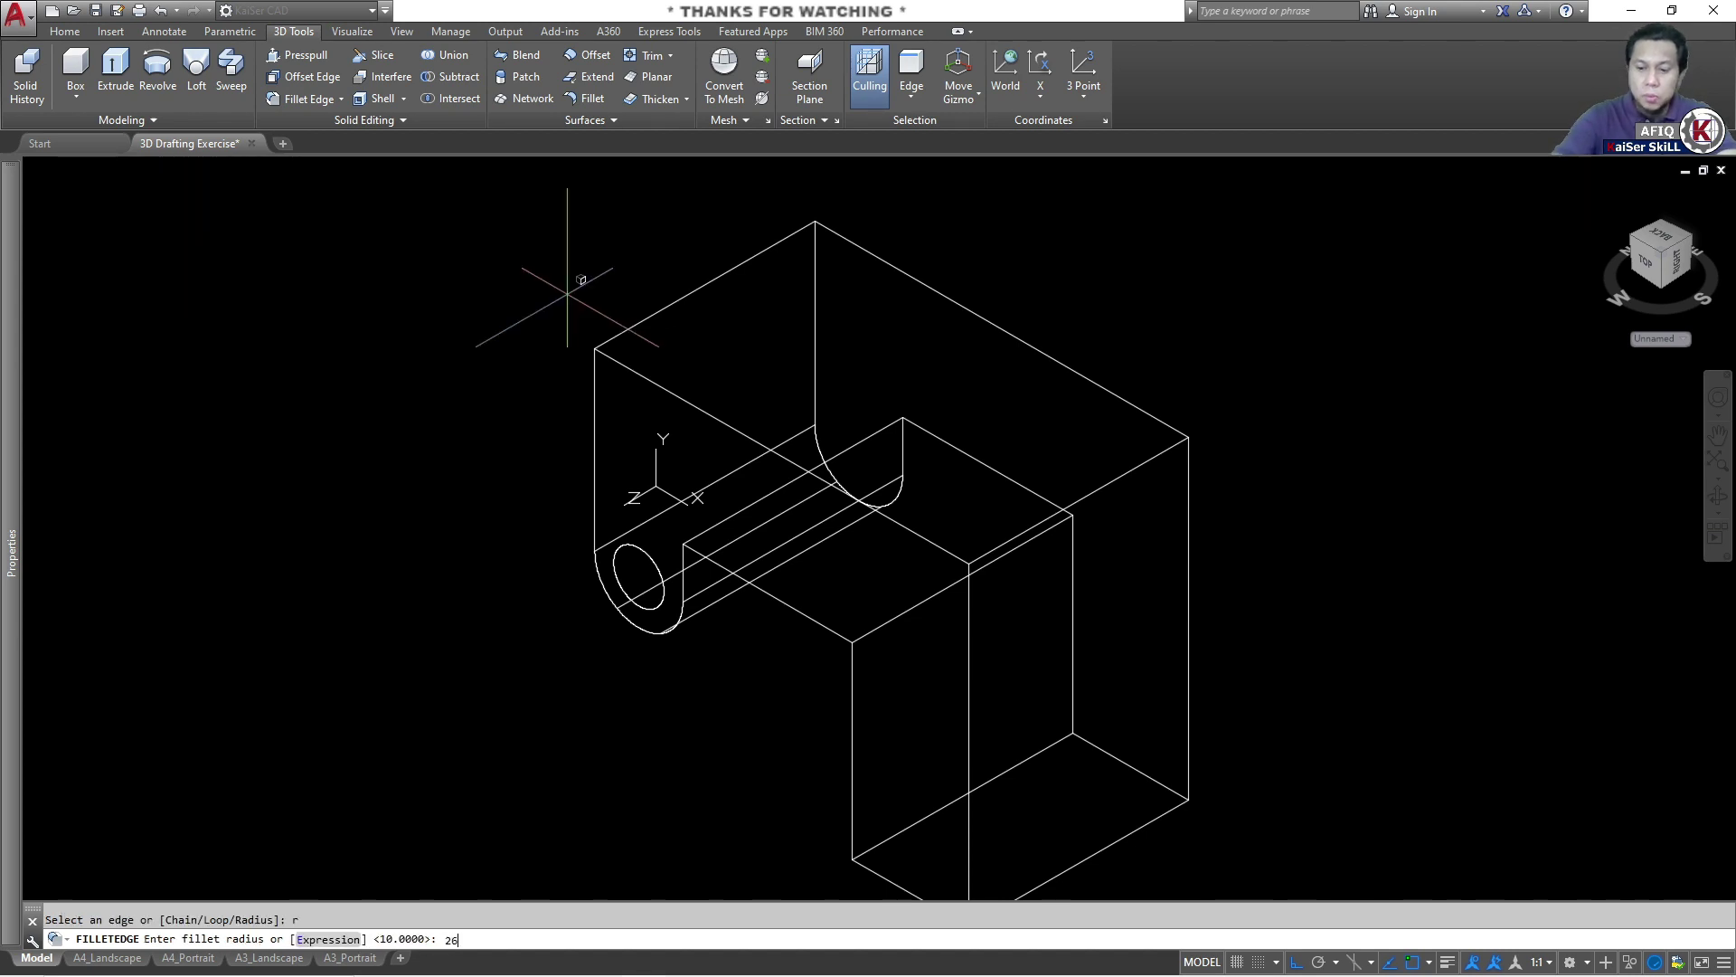
pyautogui.press('Return')
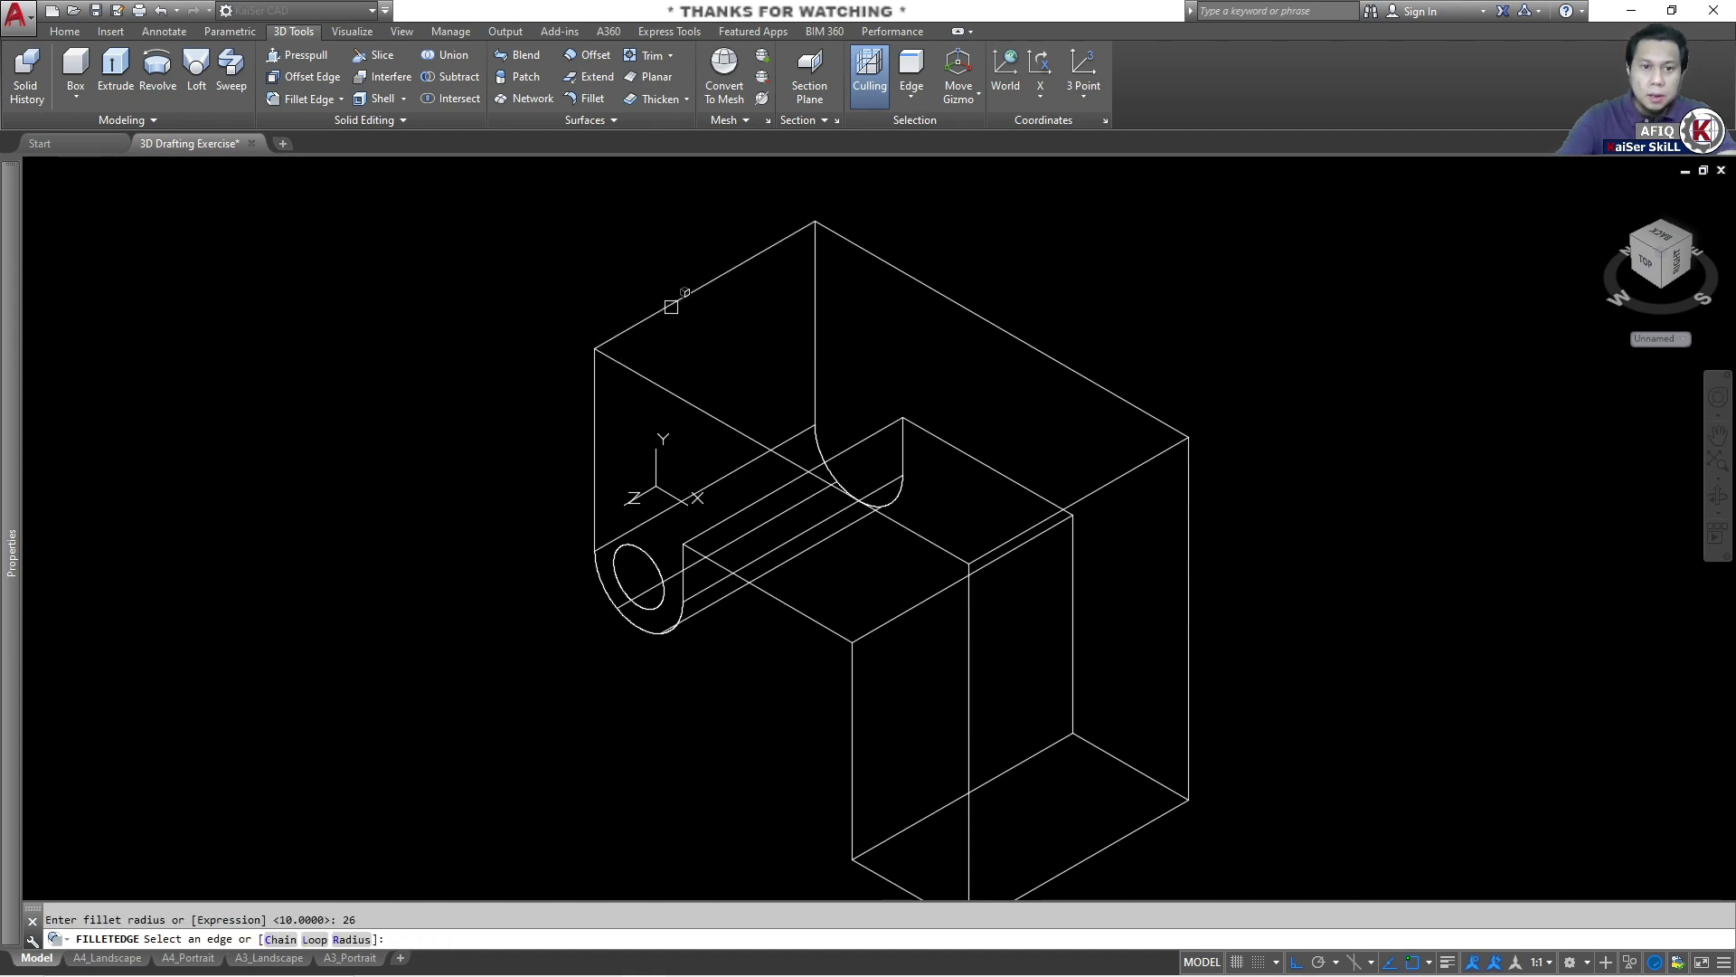
pyautogui.click(671, 307)
pyautogui.press('Return')
pyautogui.write('c')
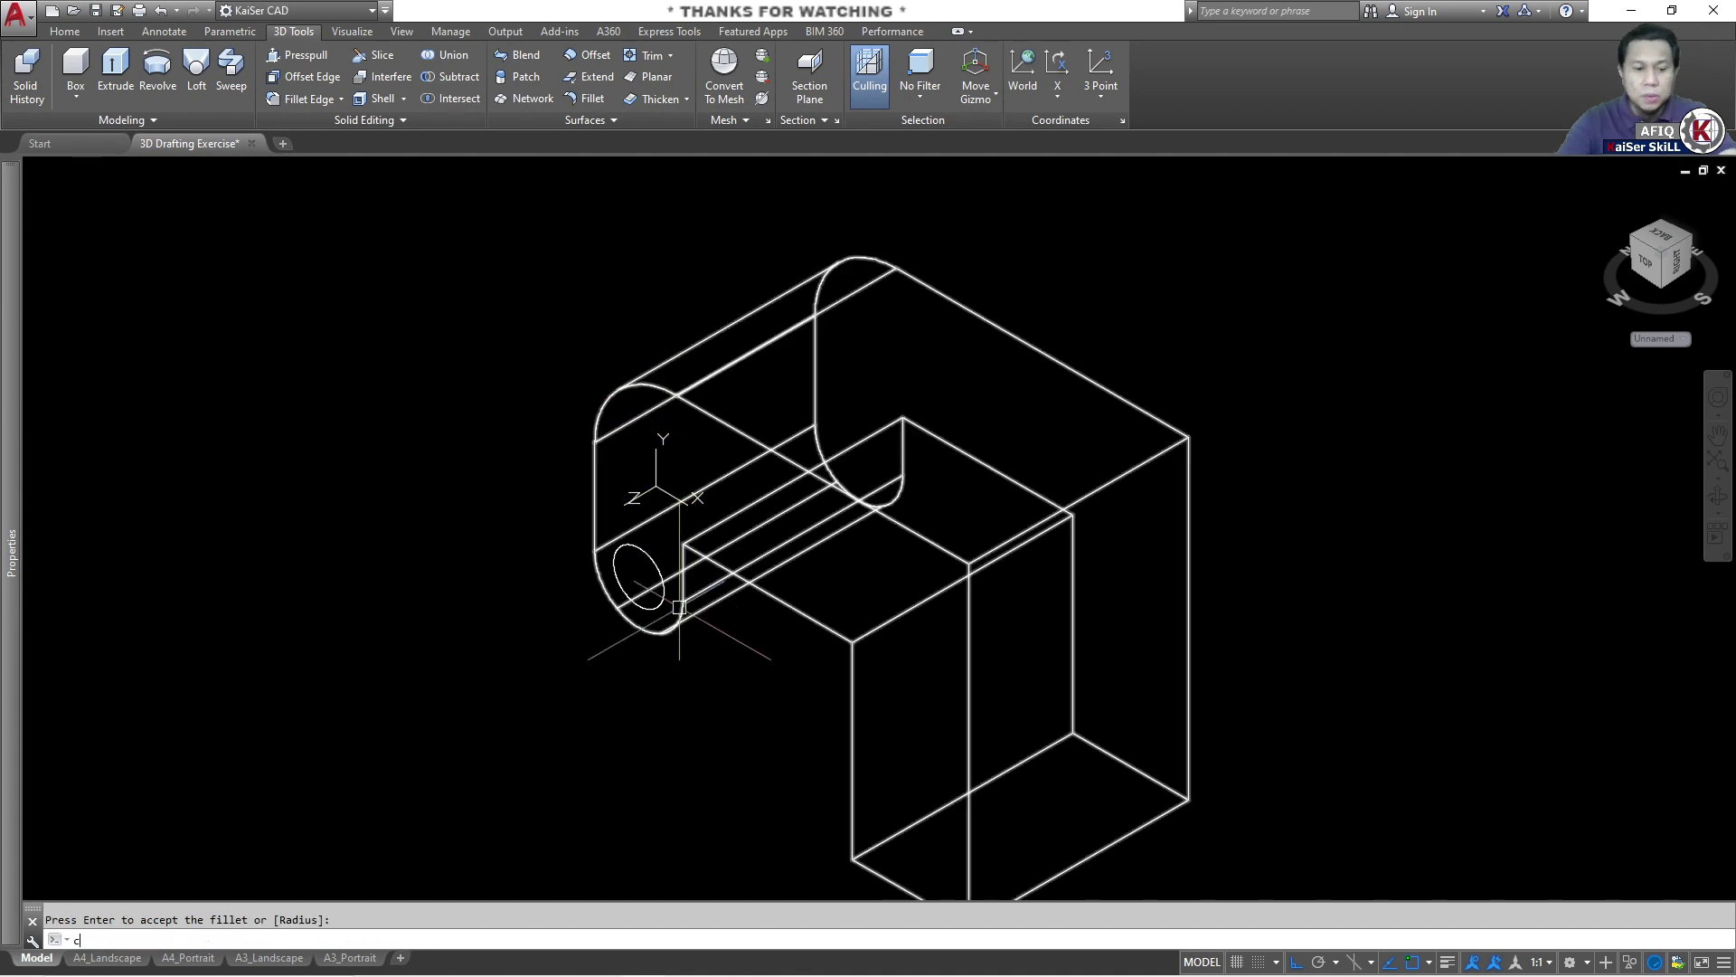
pyautogui.press('Return')
pyautogui.press('Escape')
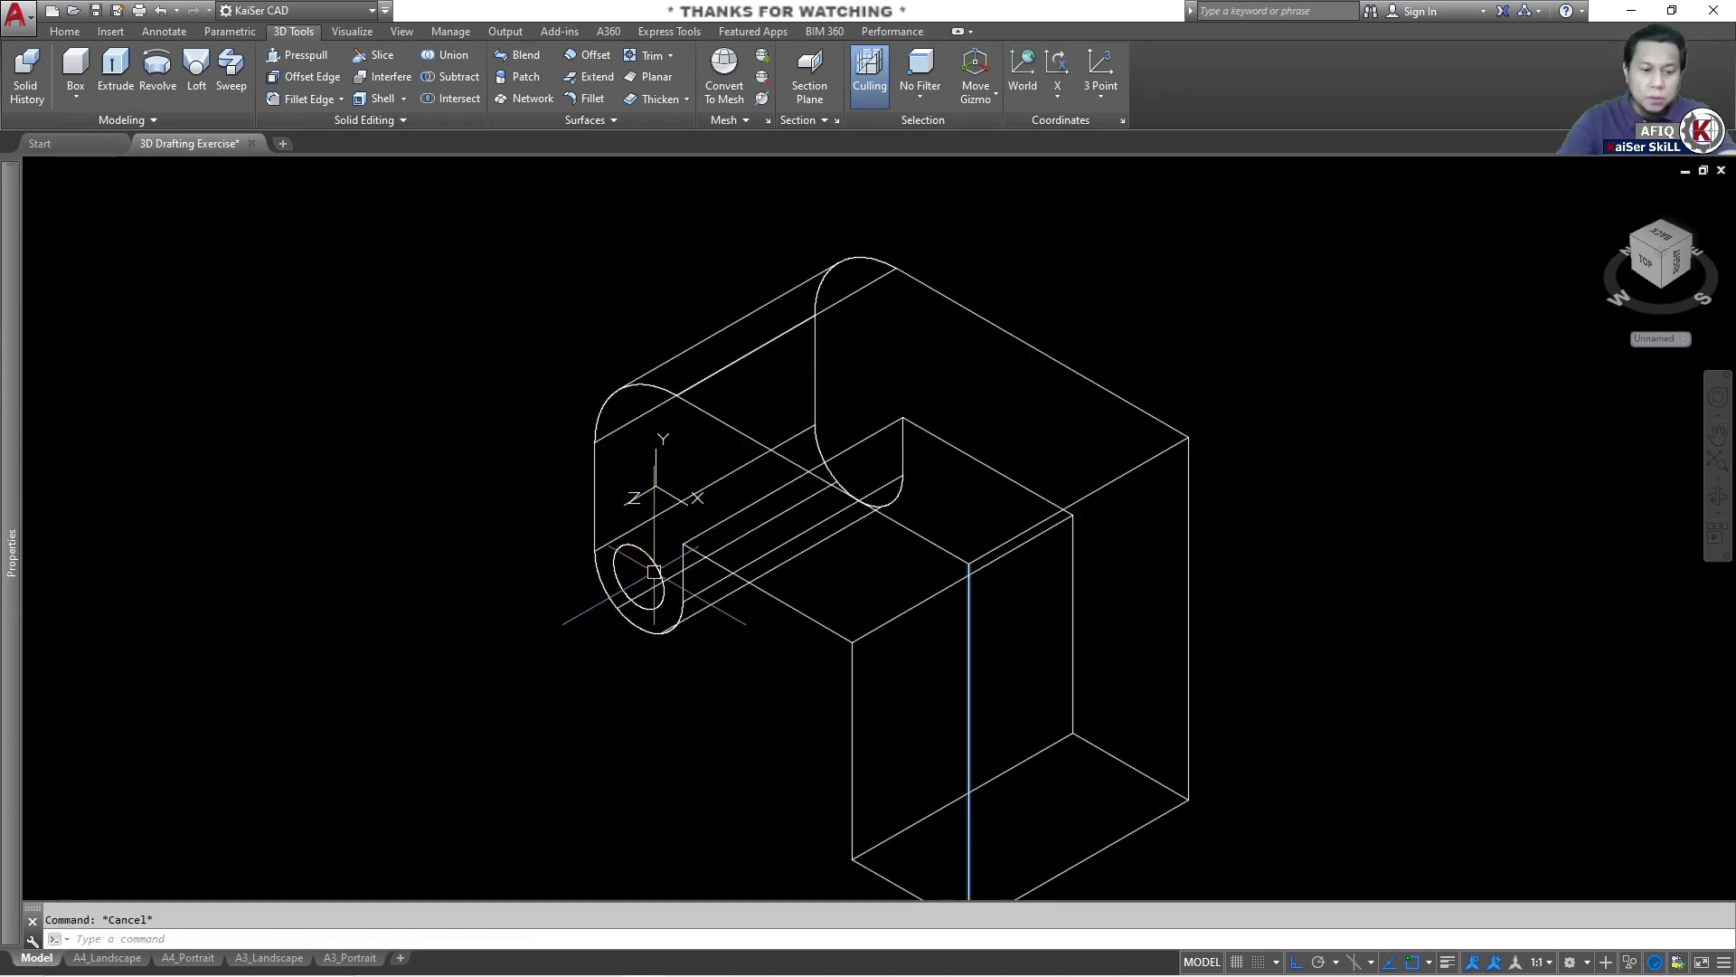
# Copy the small circle from its centre to the centre of the rounded top end.
pyautogui.write('co')
pyautogui.press('Return')
pyautogui.click(644, 548)
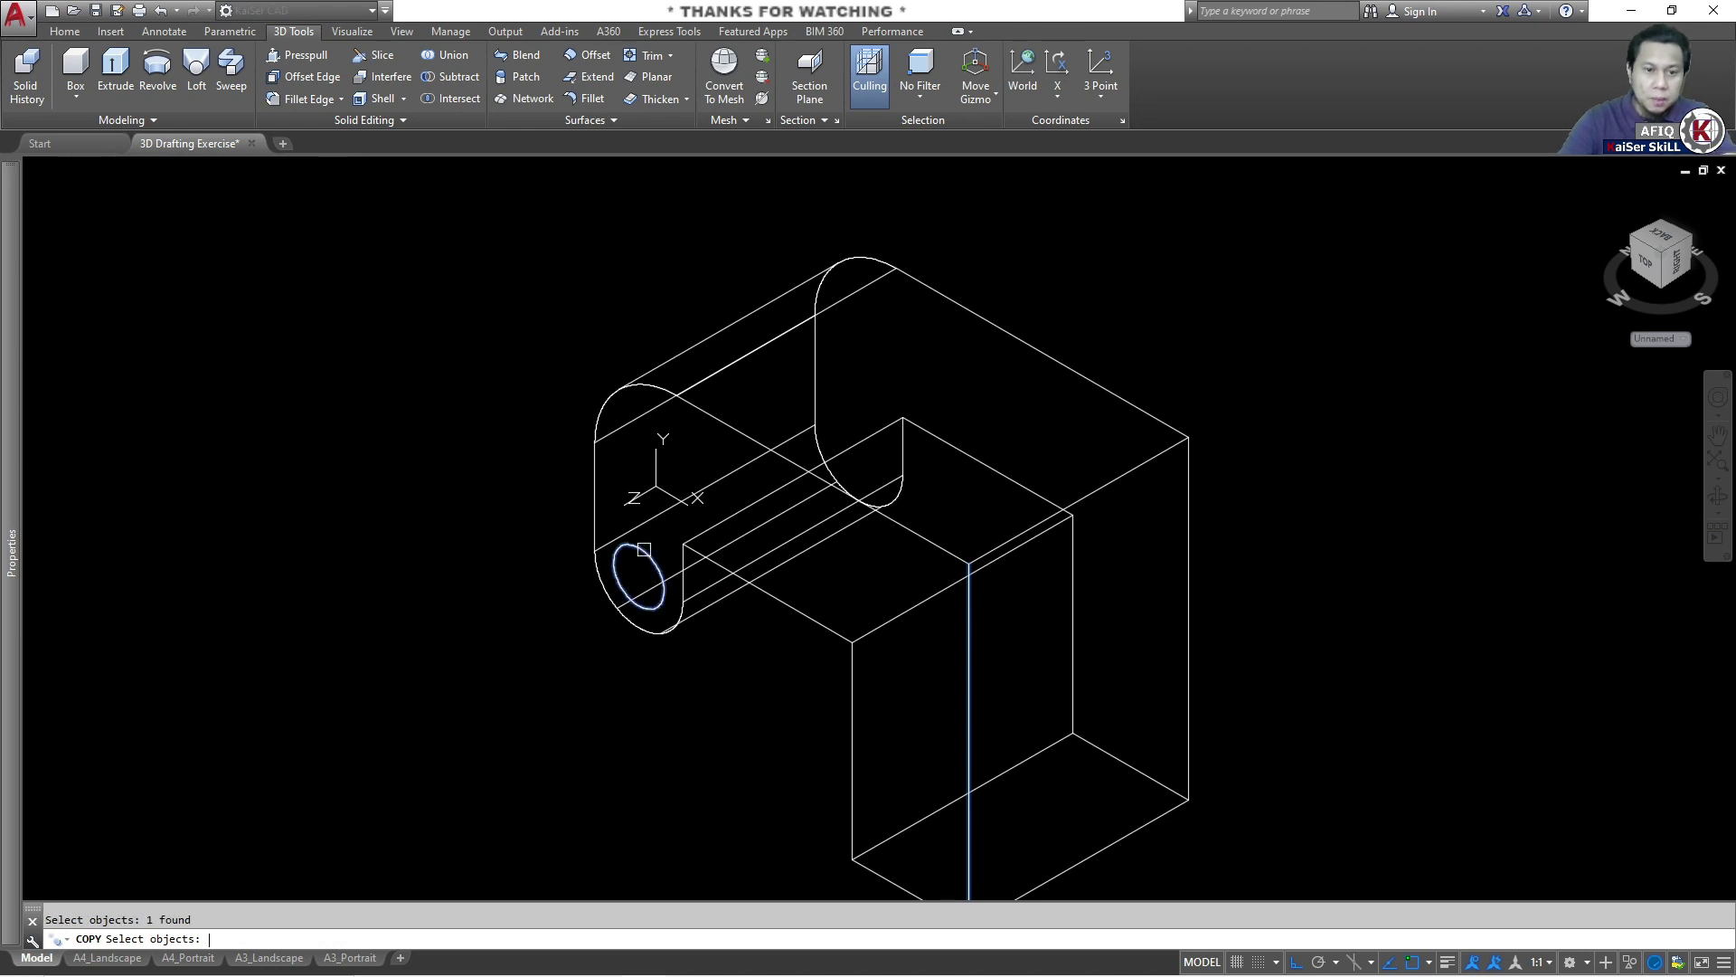
pyautogui.press('Return')
pyautogui.click(639, 575)
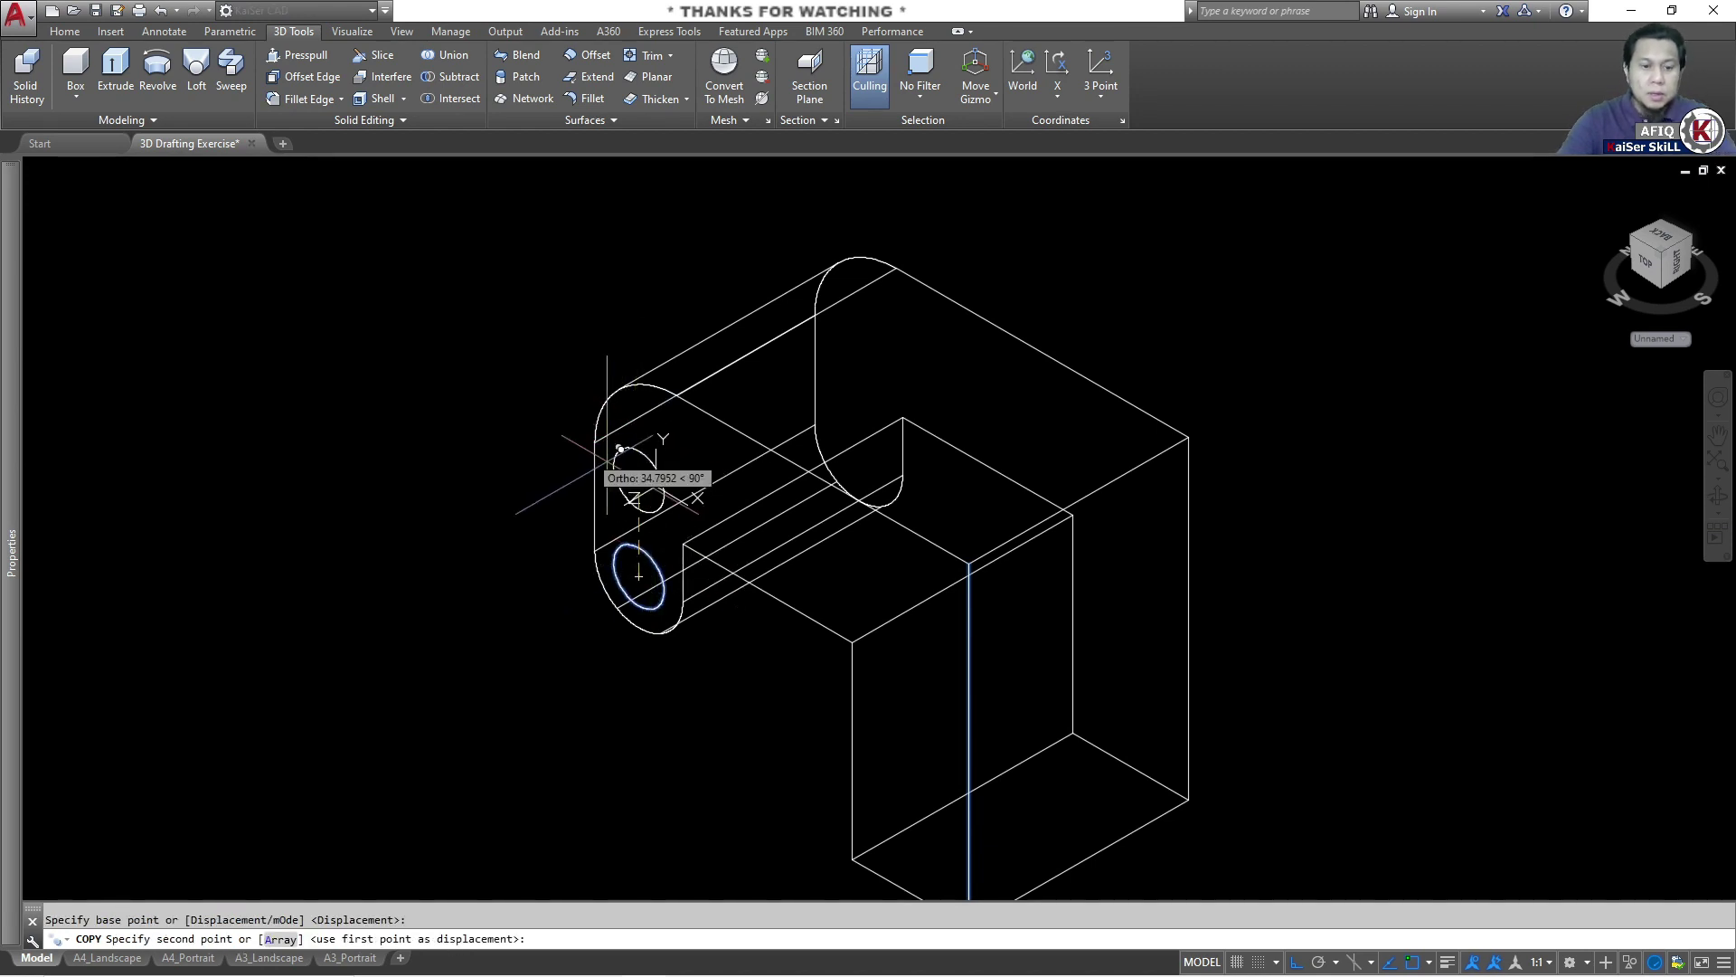
pyautogui.keyDown('shift'); pyautogui.rightClick(642, 405); pyautogui.keyUp('shift')
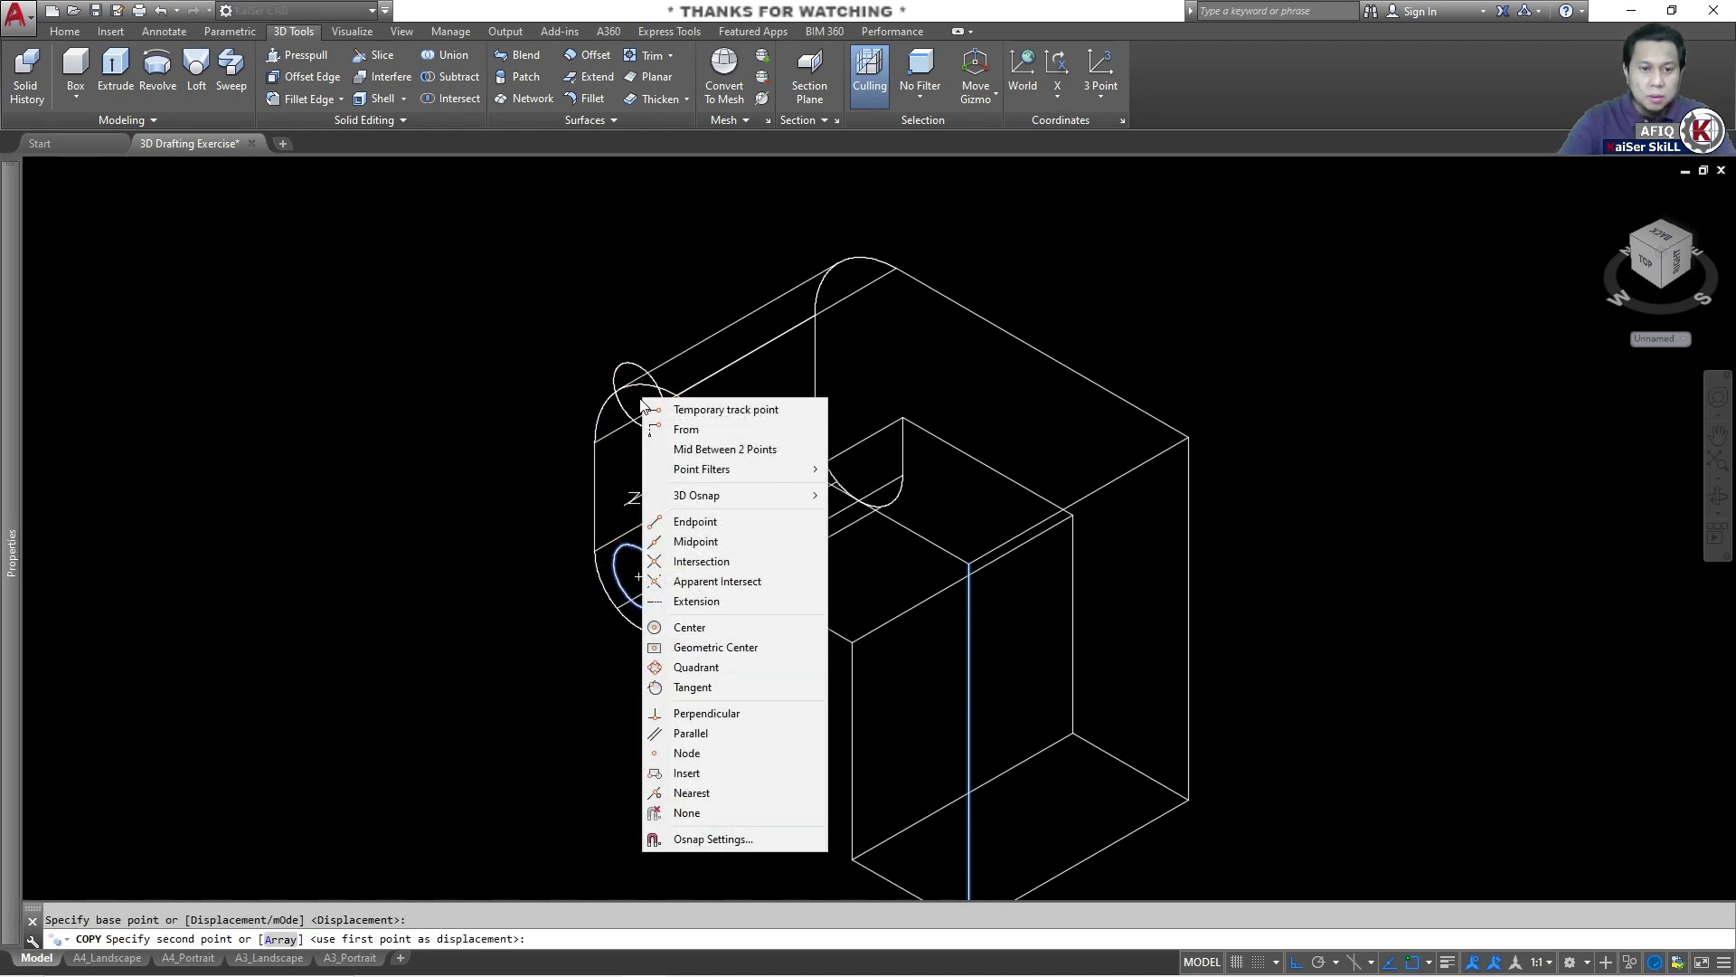
pyautogui.press('c')
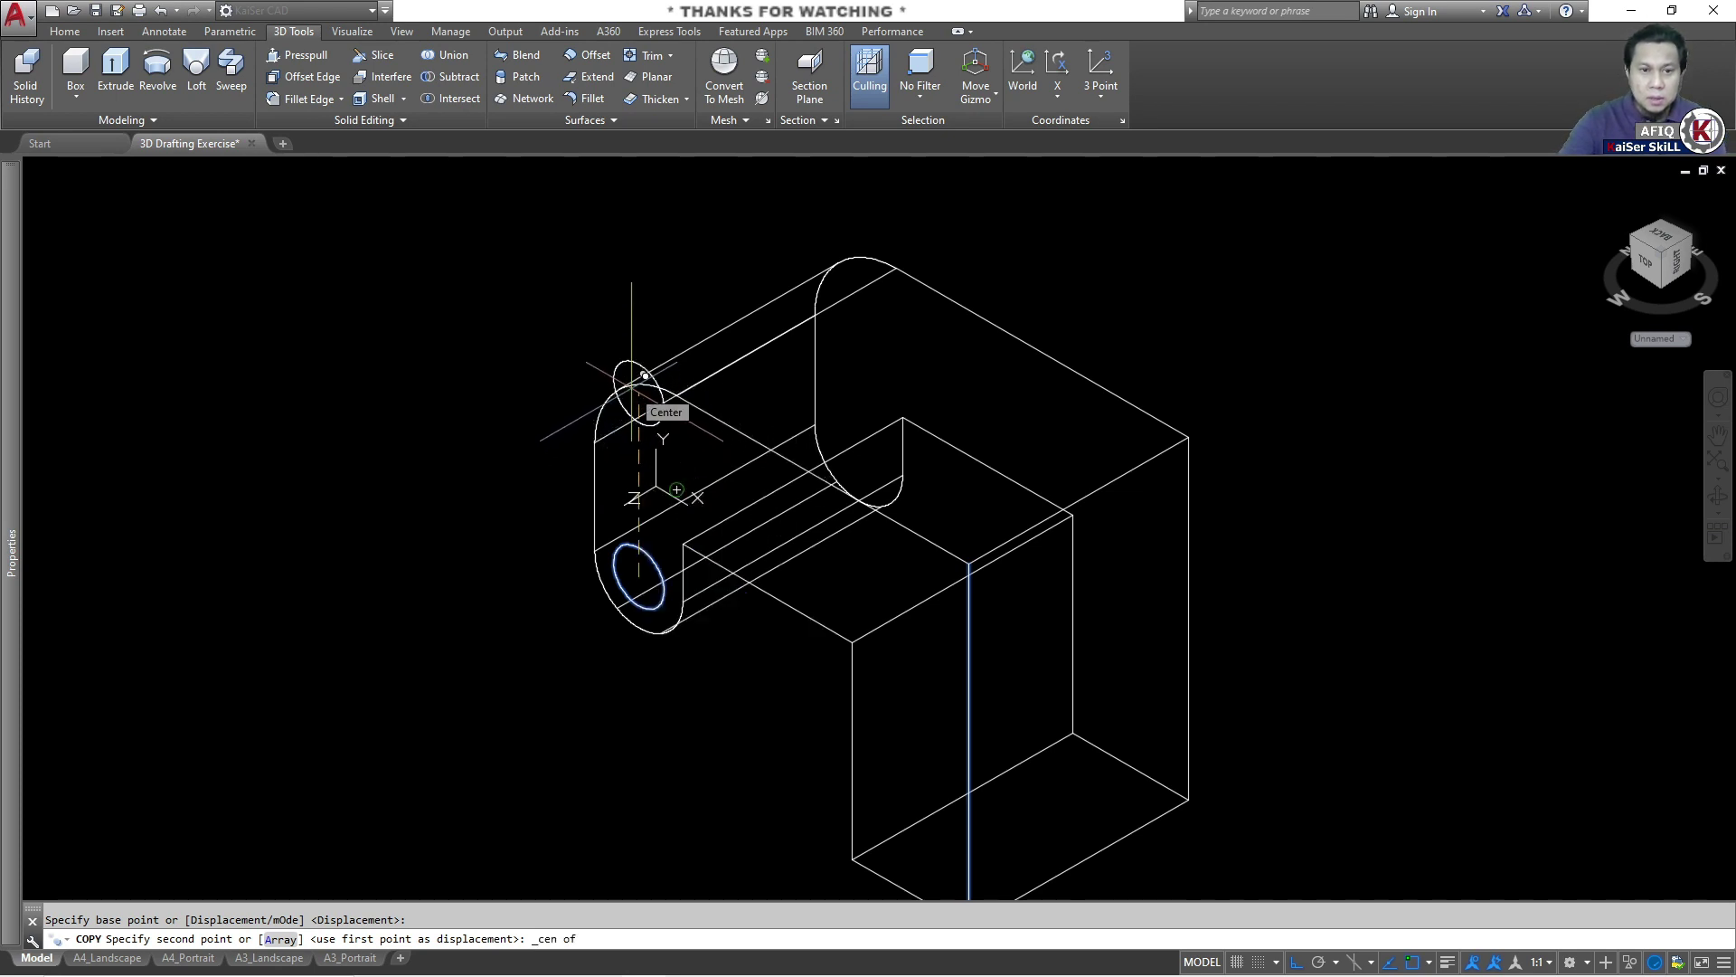
pyautogui.click(644, 375)
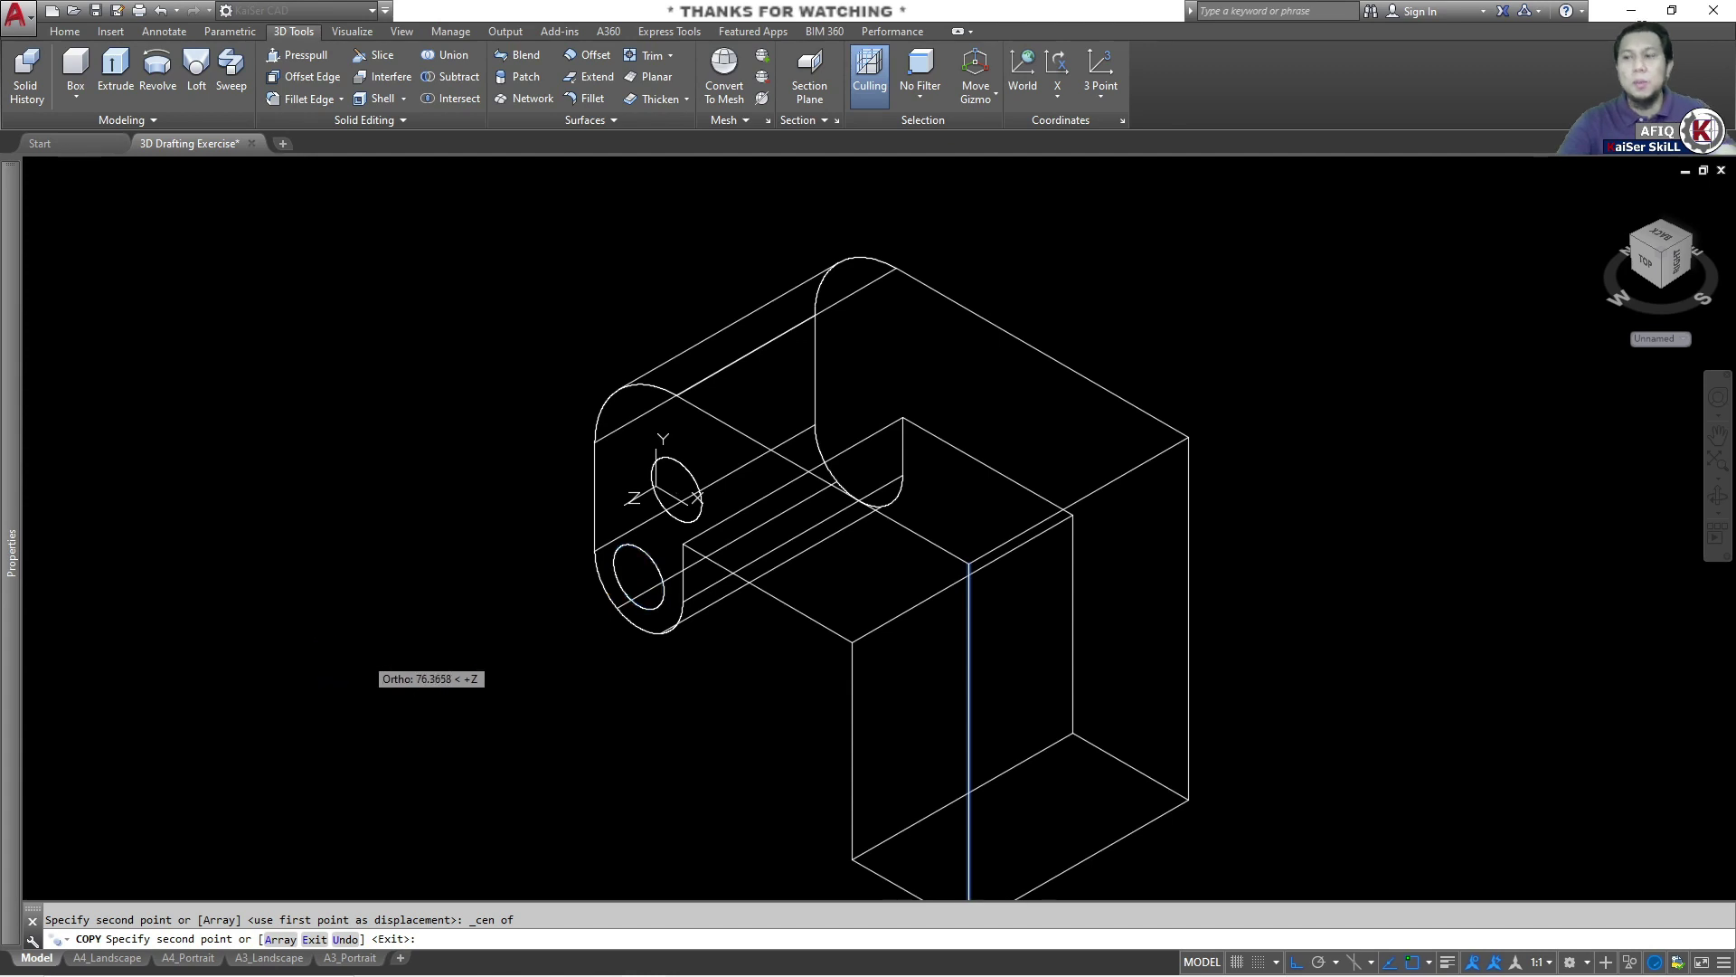
pyautogui.press('Escape')
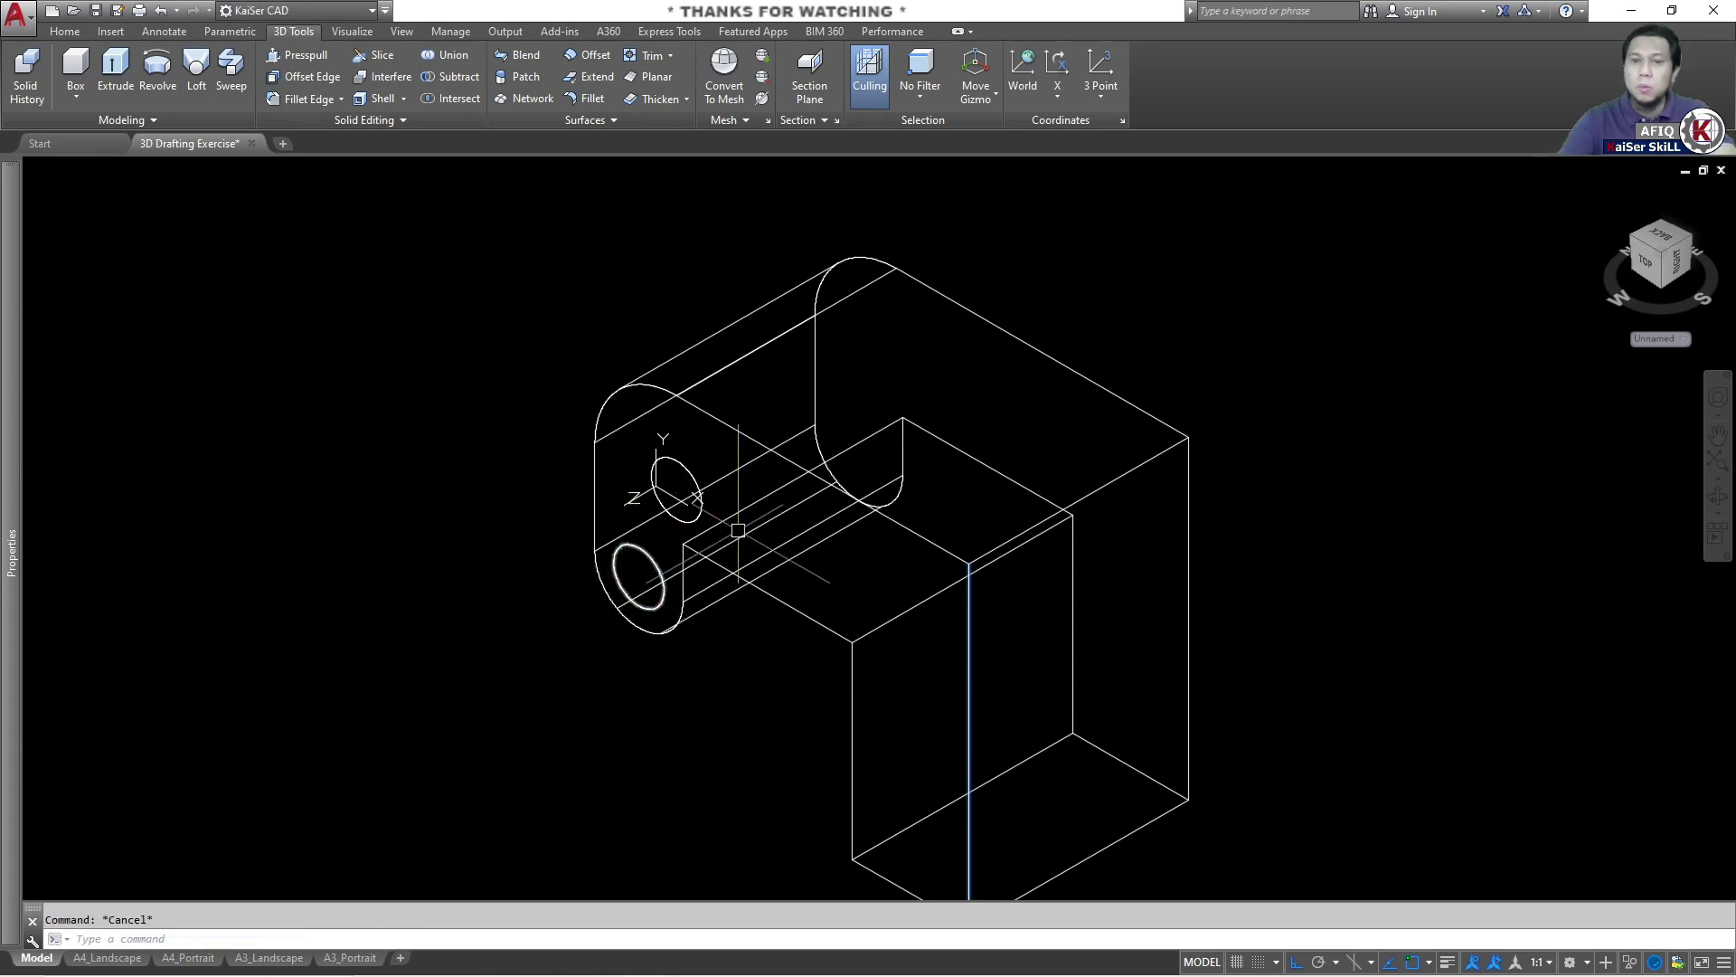
# Set the copied circle's diameter to 20 in Quick Properties.
pyautogui.click(684, 467)
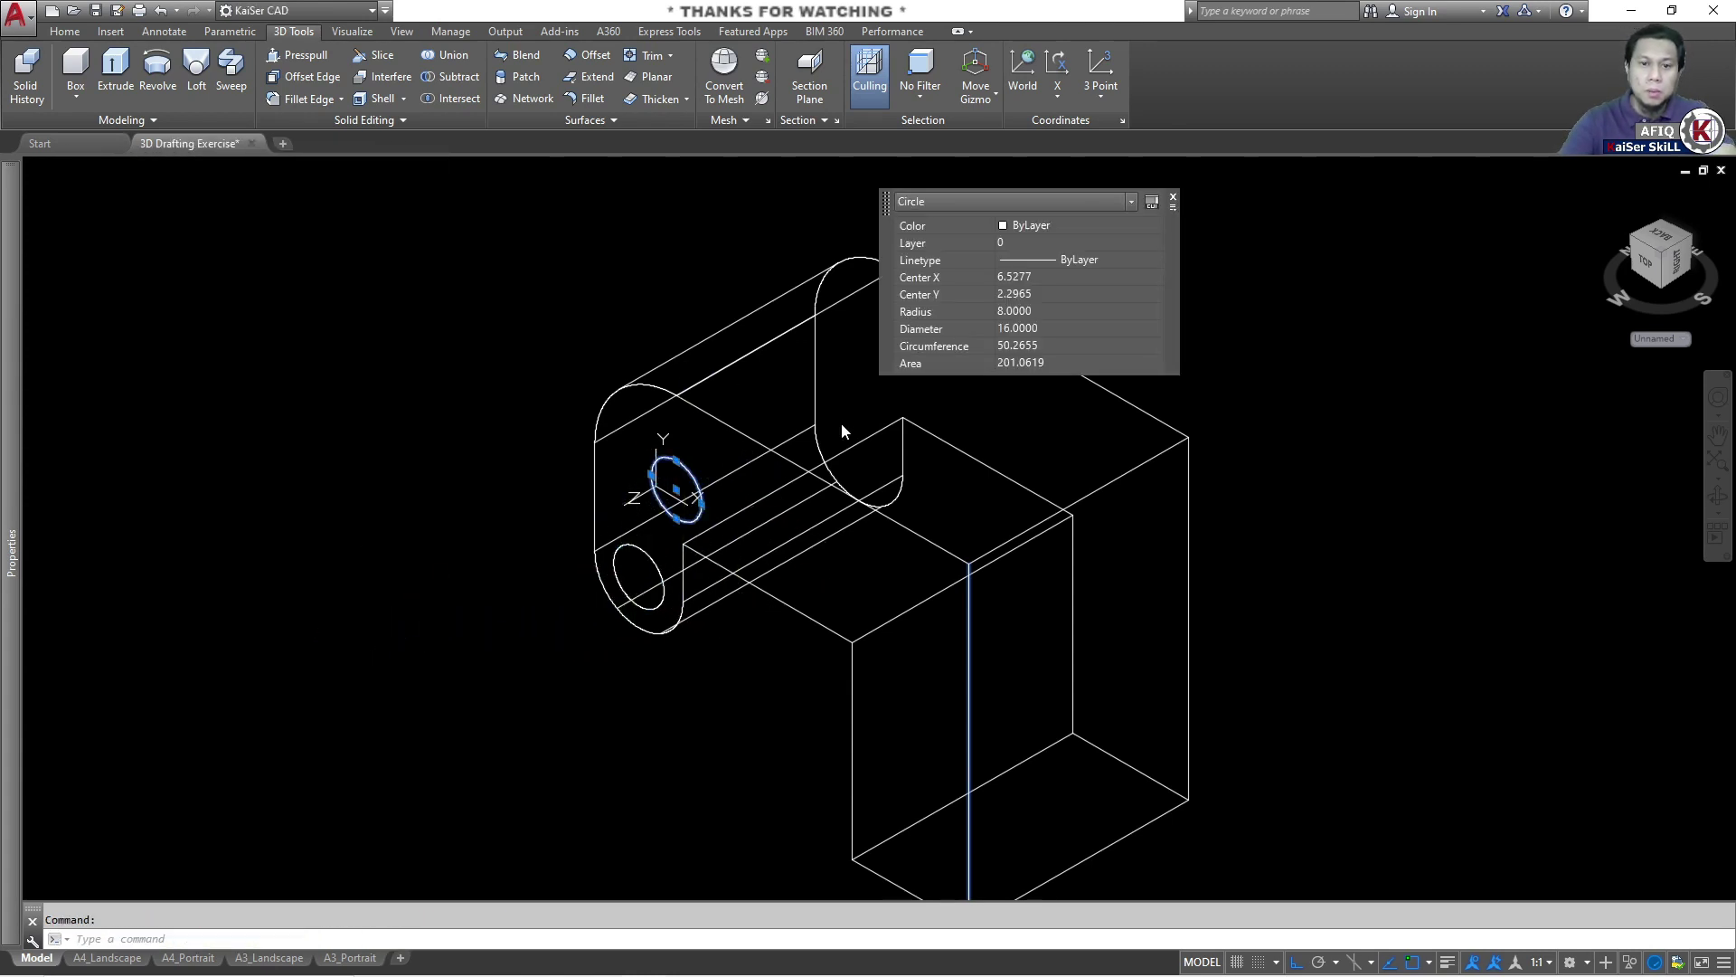
pyautogui.click(1056, 325)
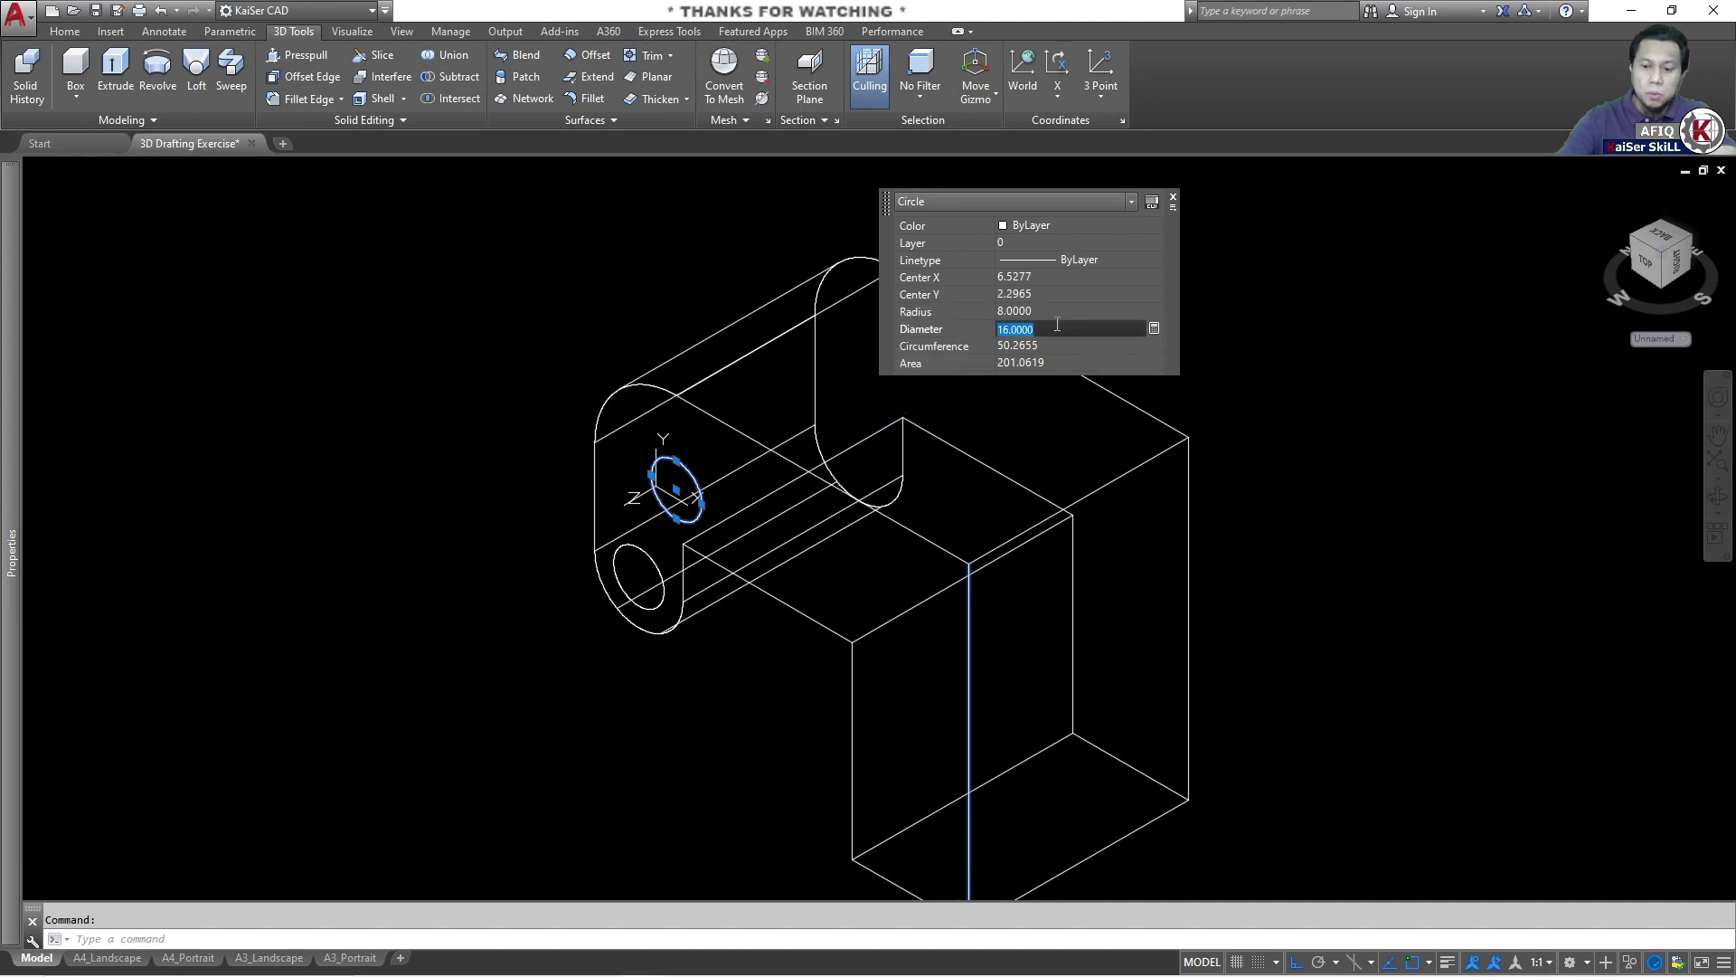
pyautogui.write('20')
pyautogui.press('Return')
pyautogui.press('Escape')
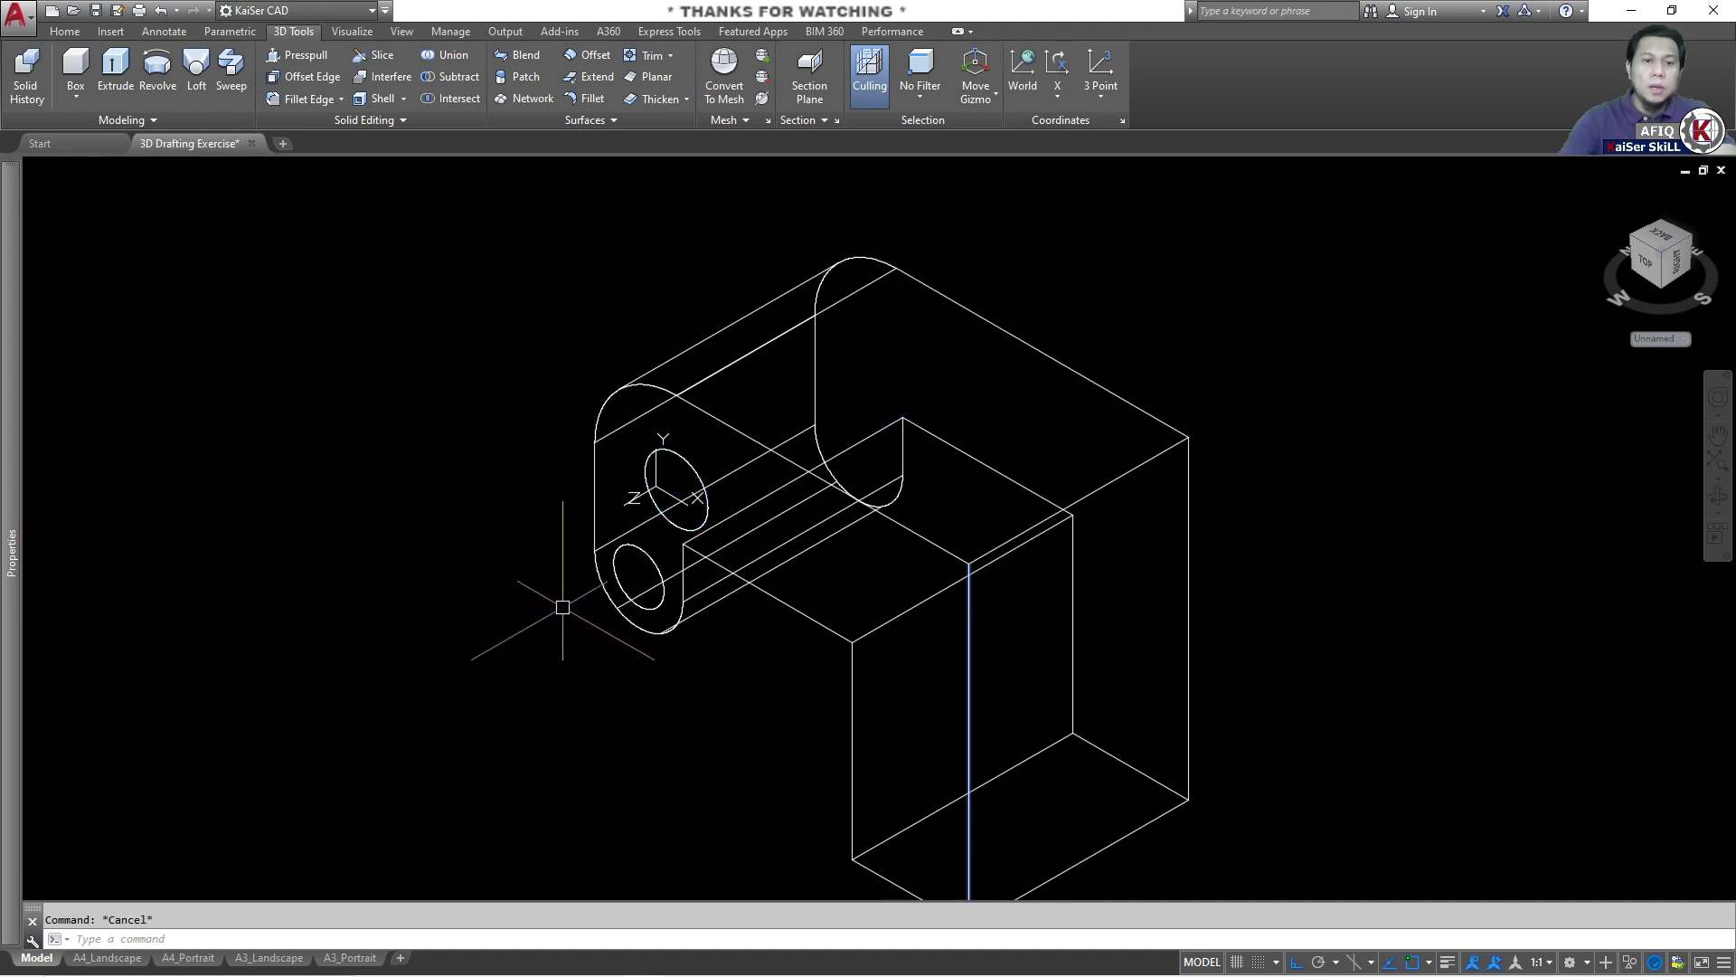
pyautogui.click(298, 55)
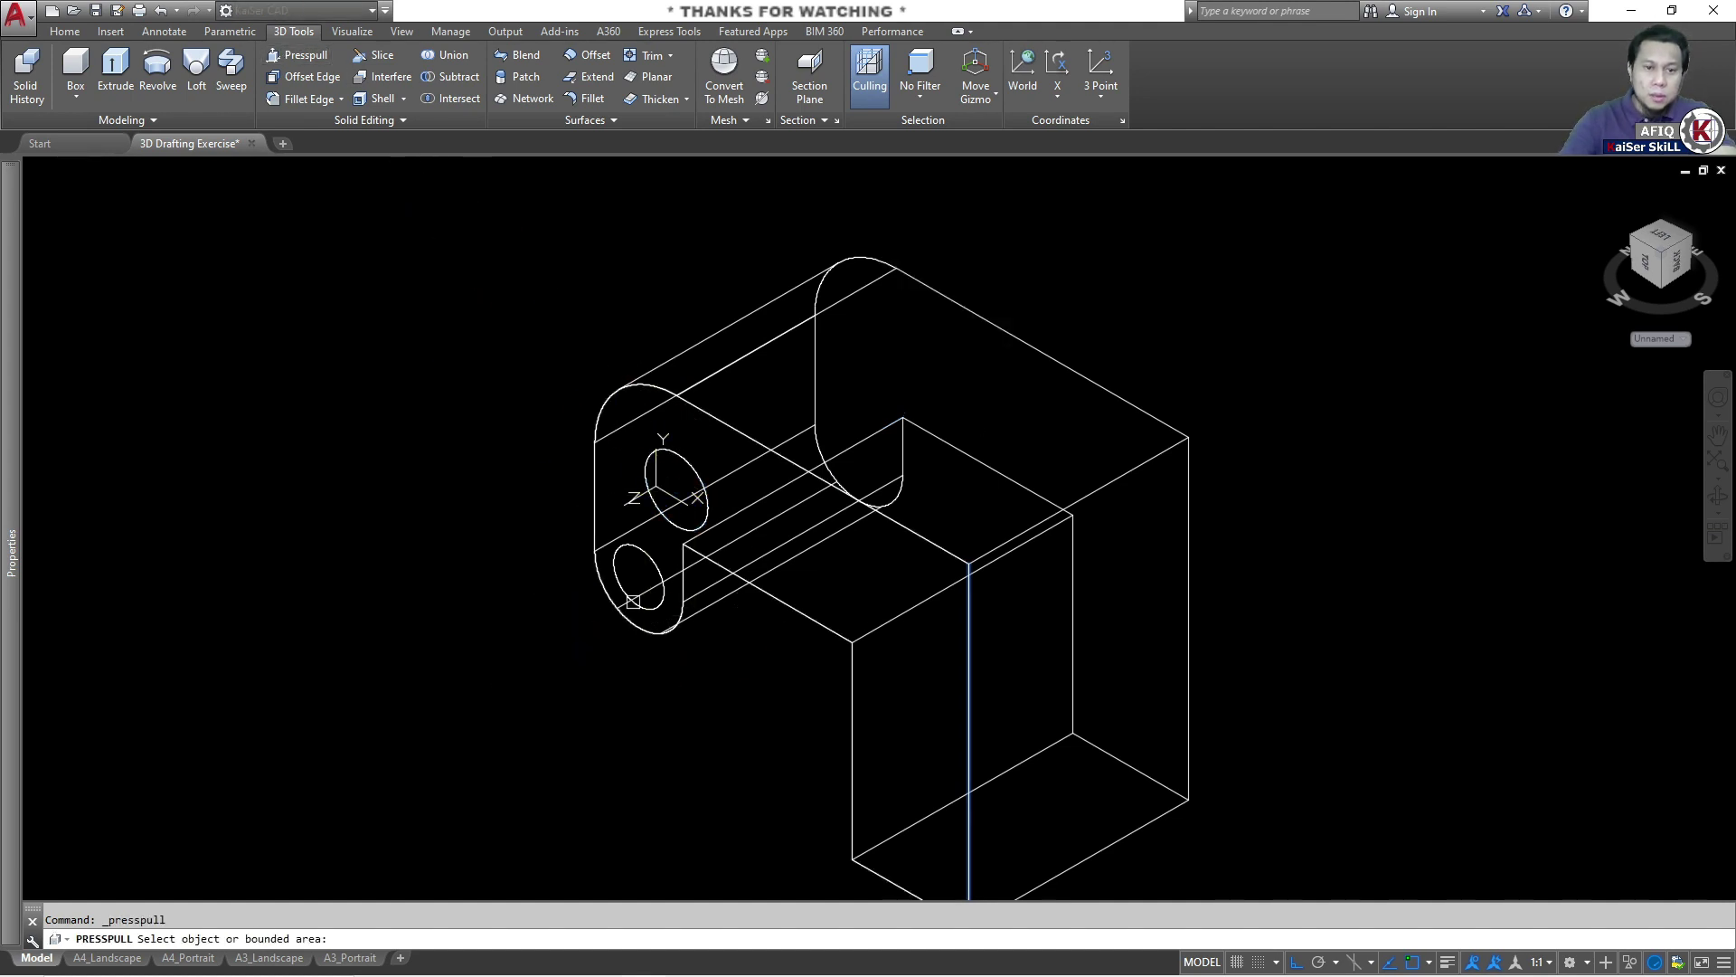
# Press-pull the lower circle 60 and the upper circle -62 to cut both lug holes.
pyautogui.click(647, 580)
pyautogui.write('60')
pyautogui.press('Return')
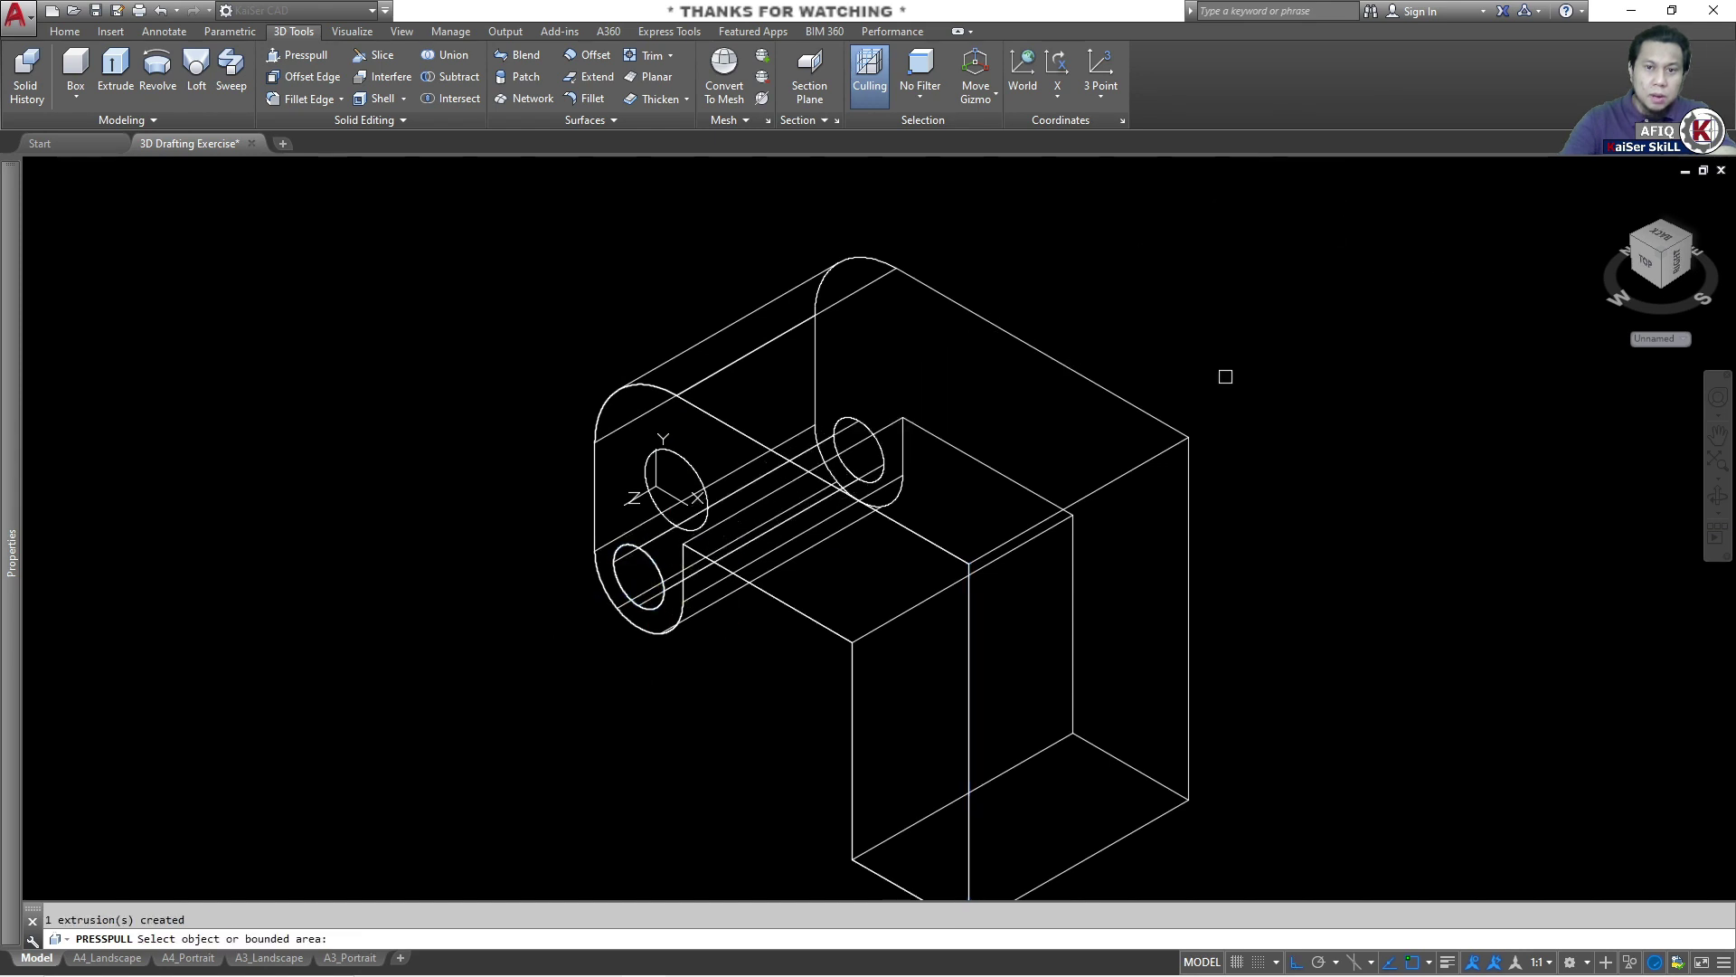
pyautogui.click(669, 489)
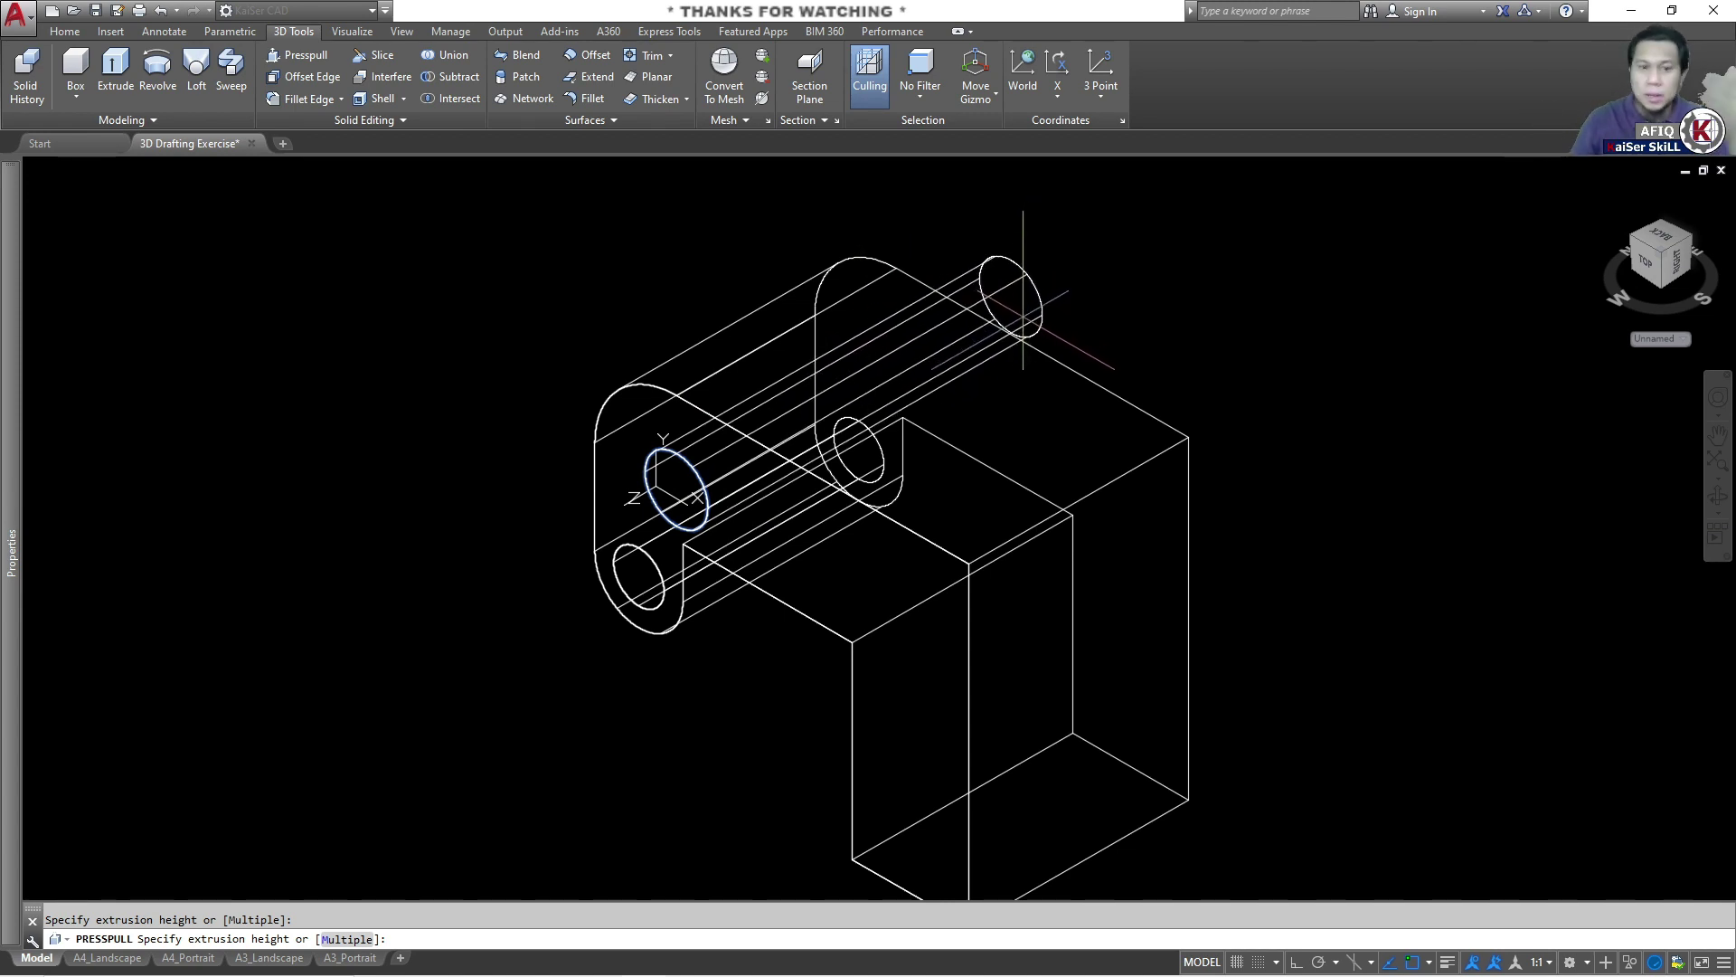
pyautogui.write('-62')
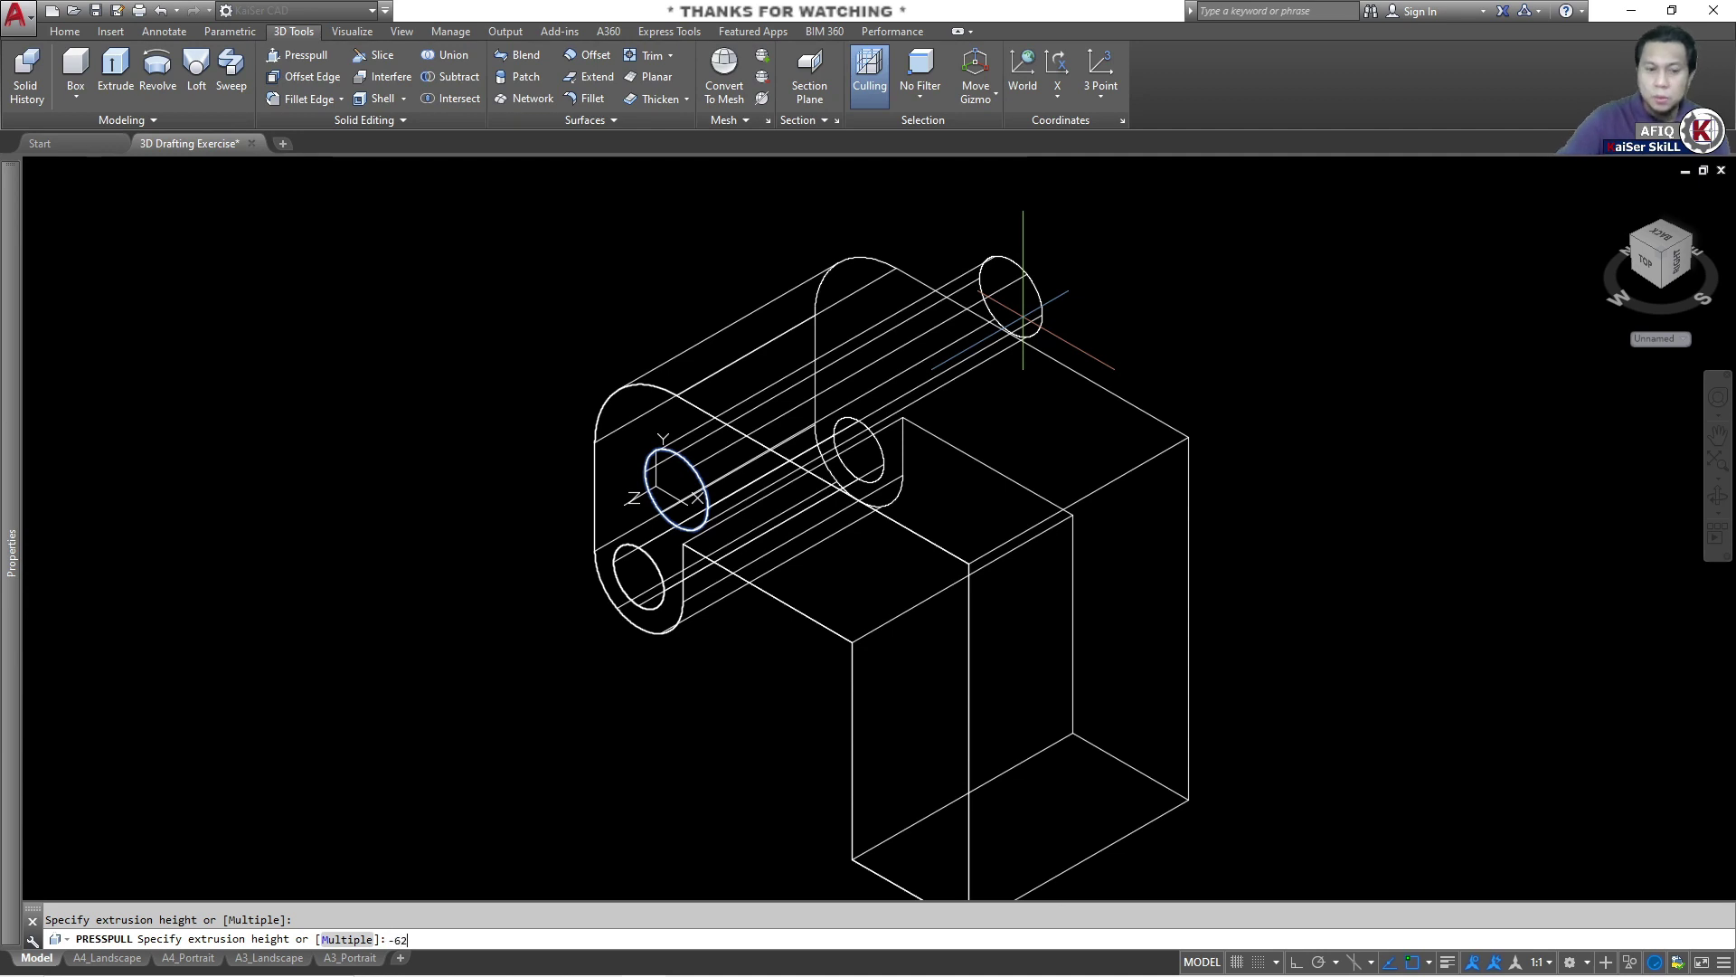
pyautogui.press('Return')
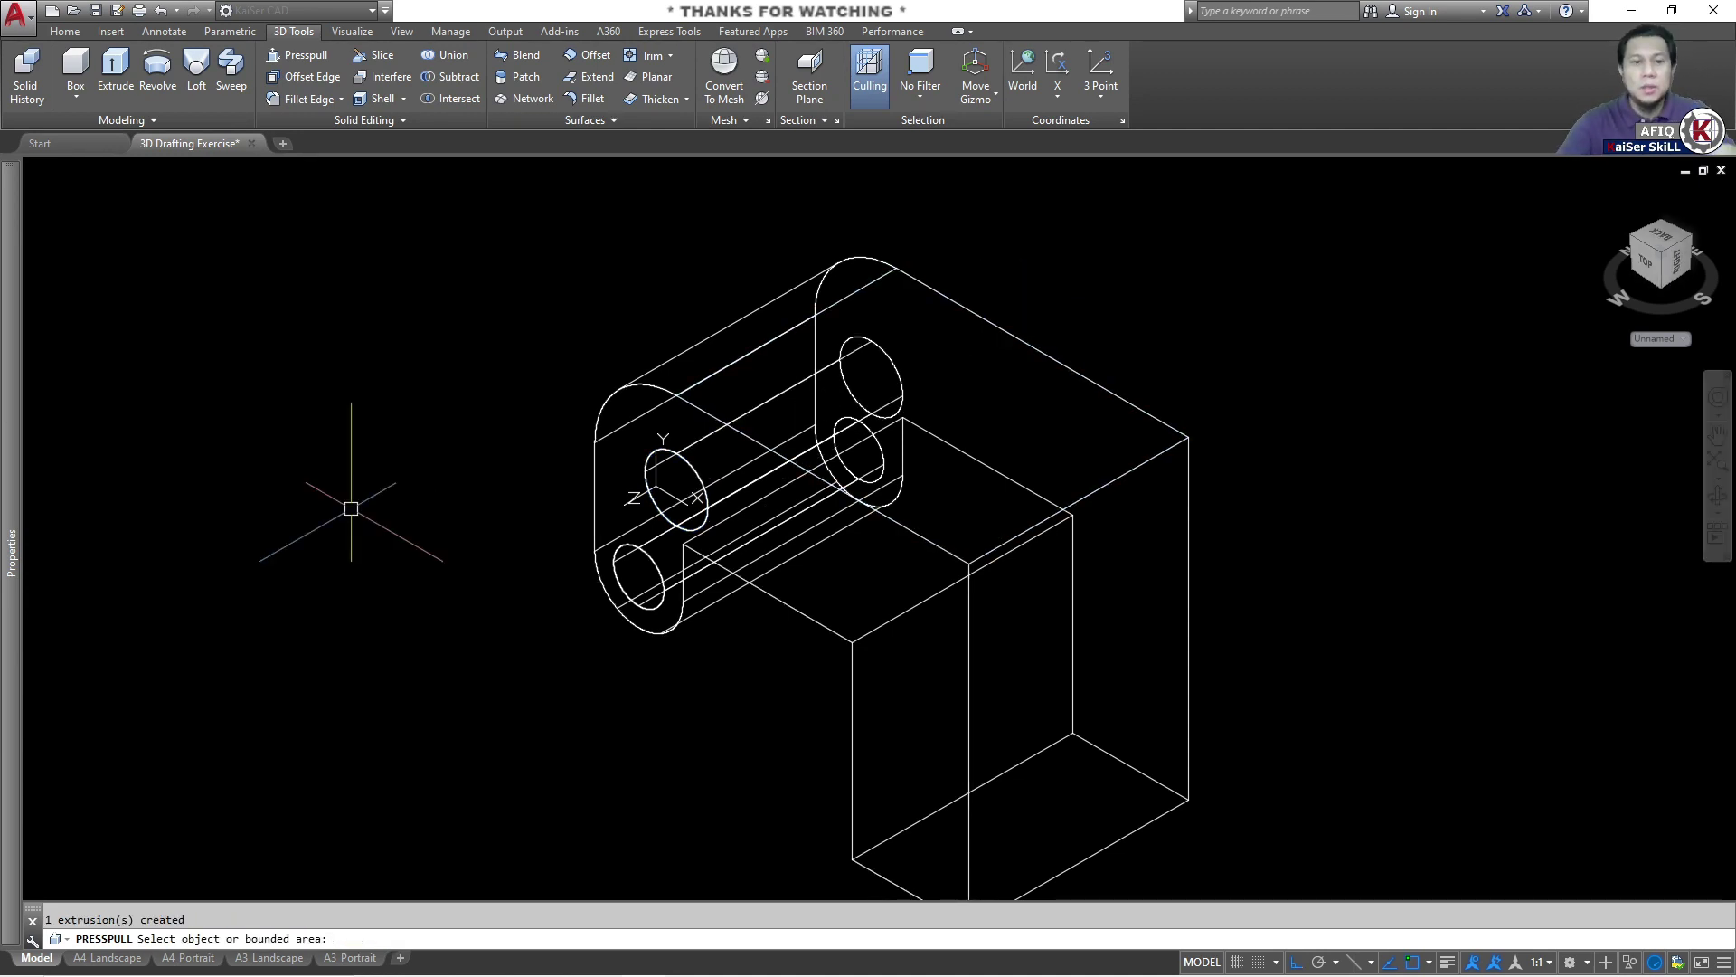
pyautogui.press('Escape')
# Erase the two leftover guide circles with a window selection.
pyautogui.click(353, 287)
pyautogui.click(790, 724)
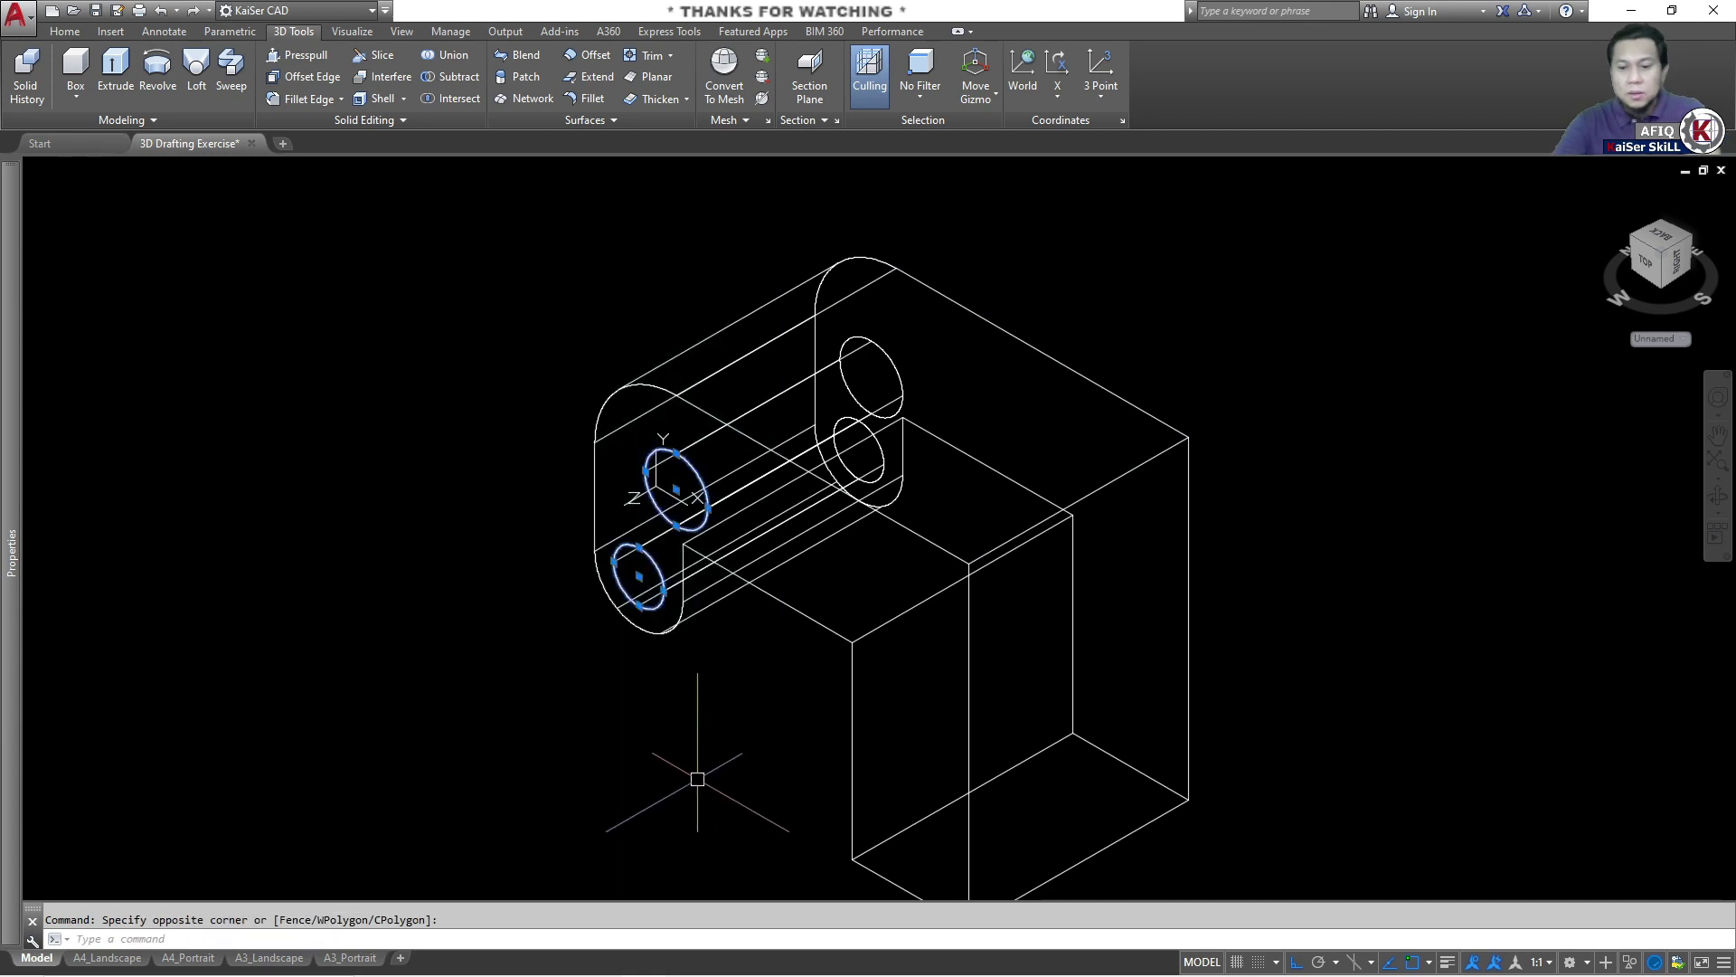
pyautogui.press('Delete')
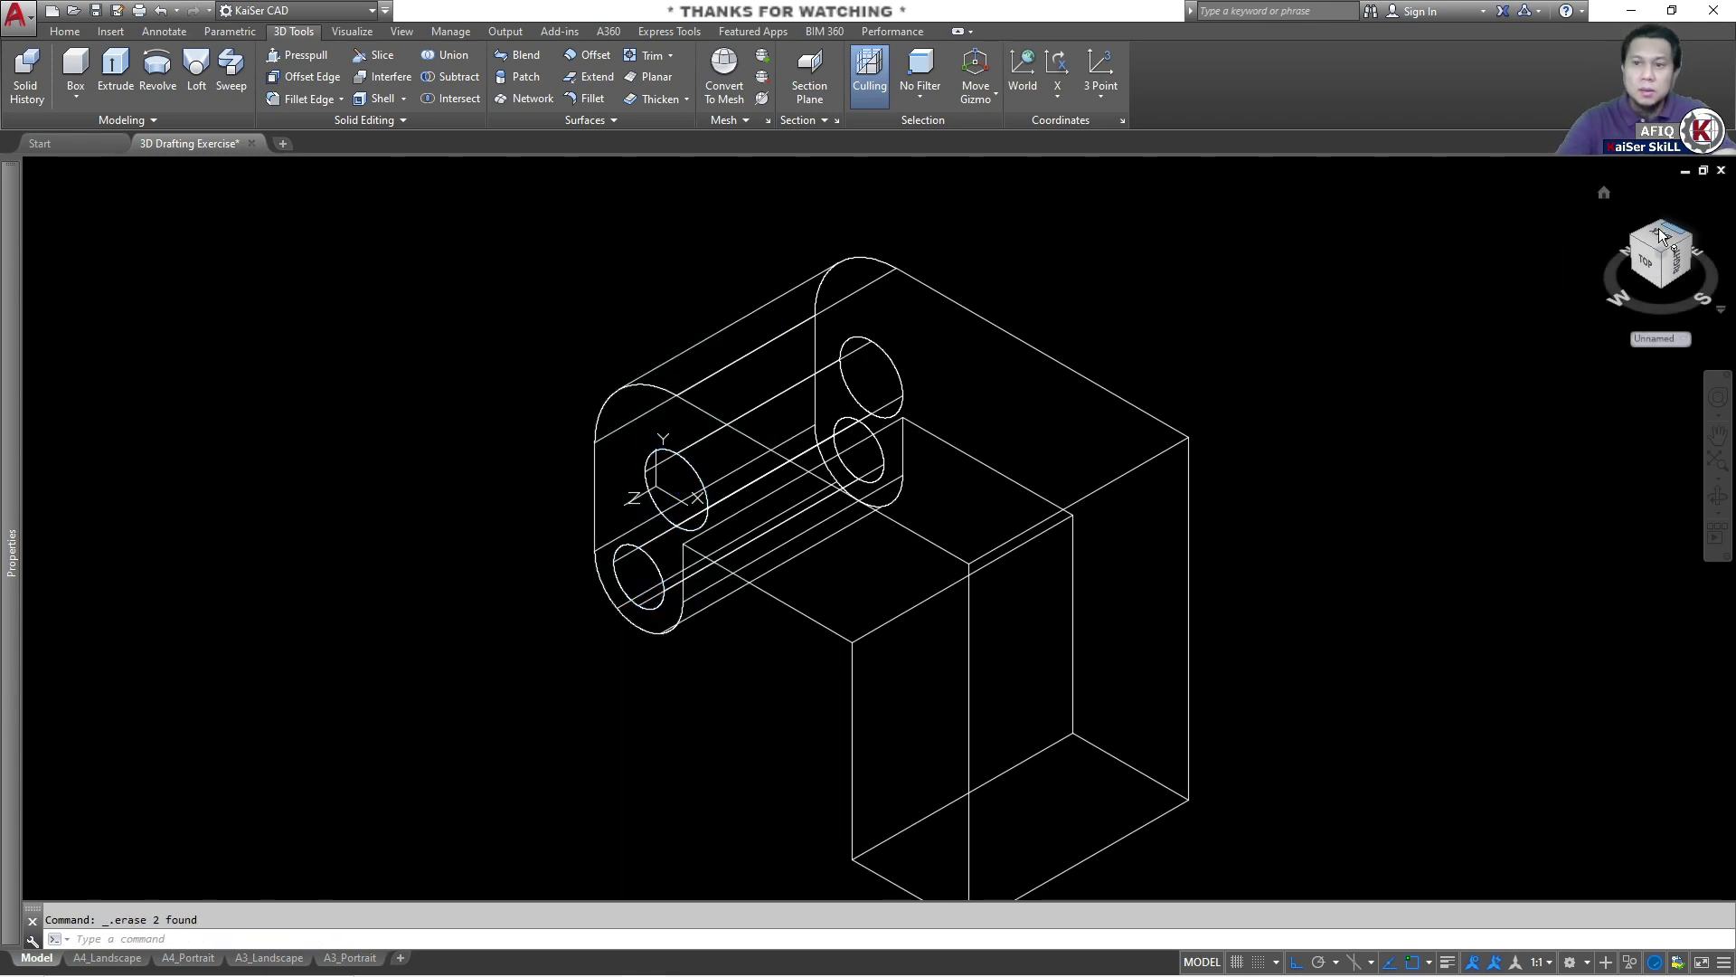
# Reset the UCS to World and return to the home 3D view.
pyautogui.click(1660, 240)
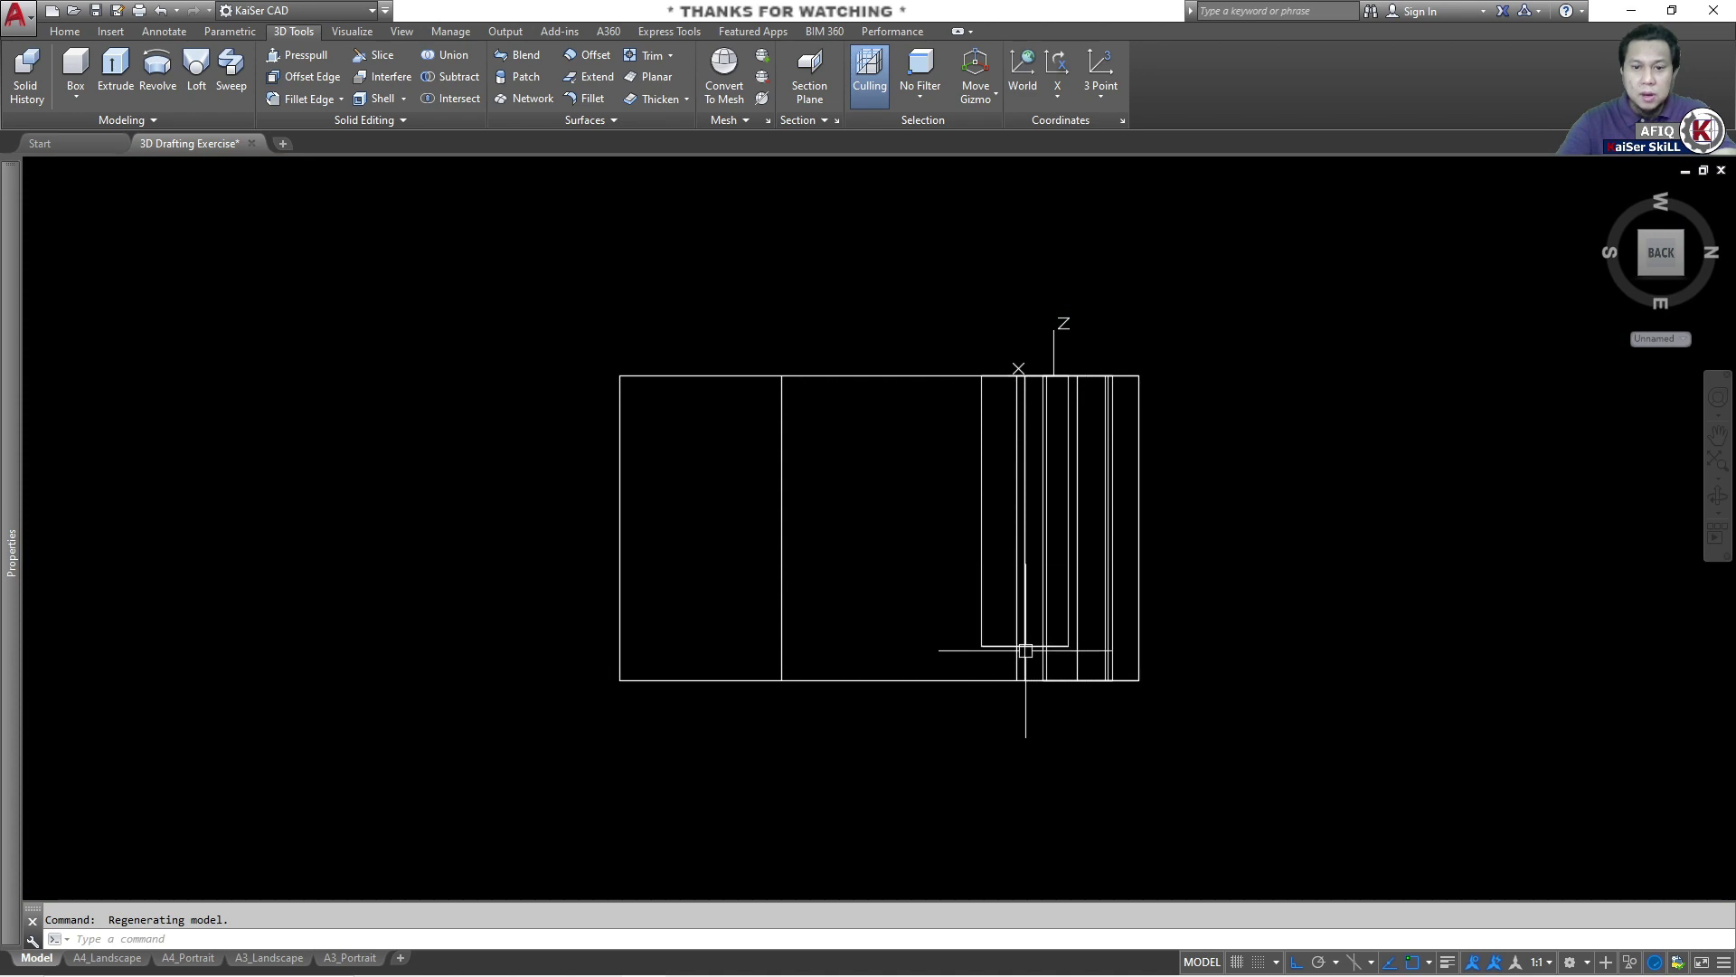
pyautogui.write('ucs')
pyautogui.press('Return')
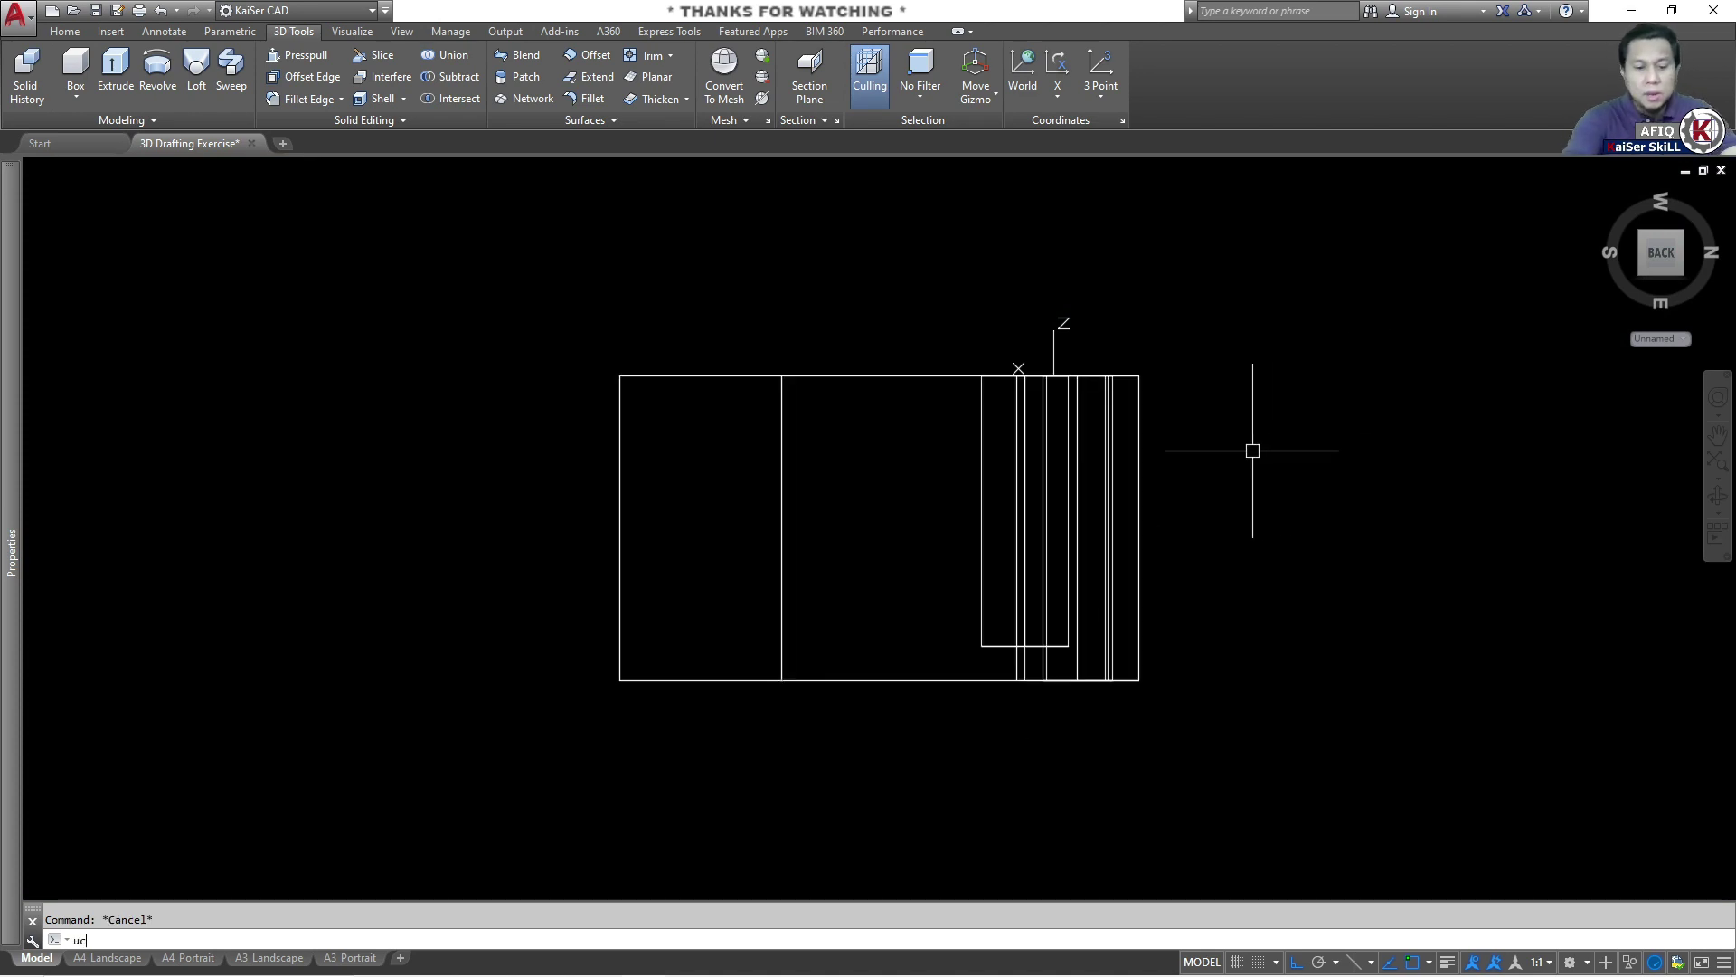
pyautogui.click(1600, 189)
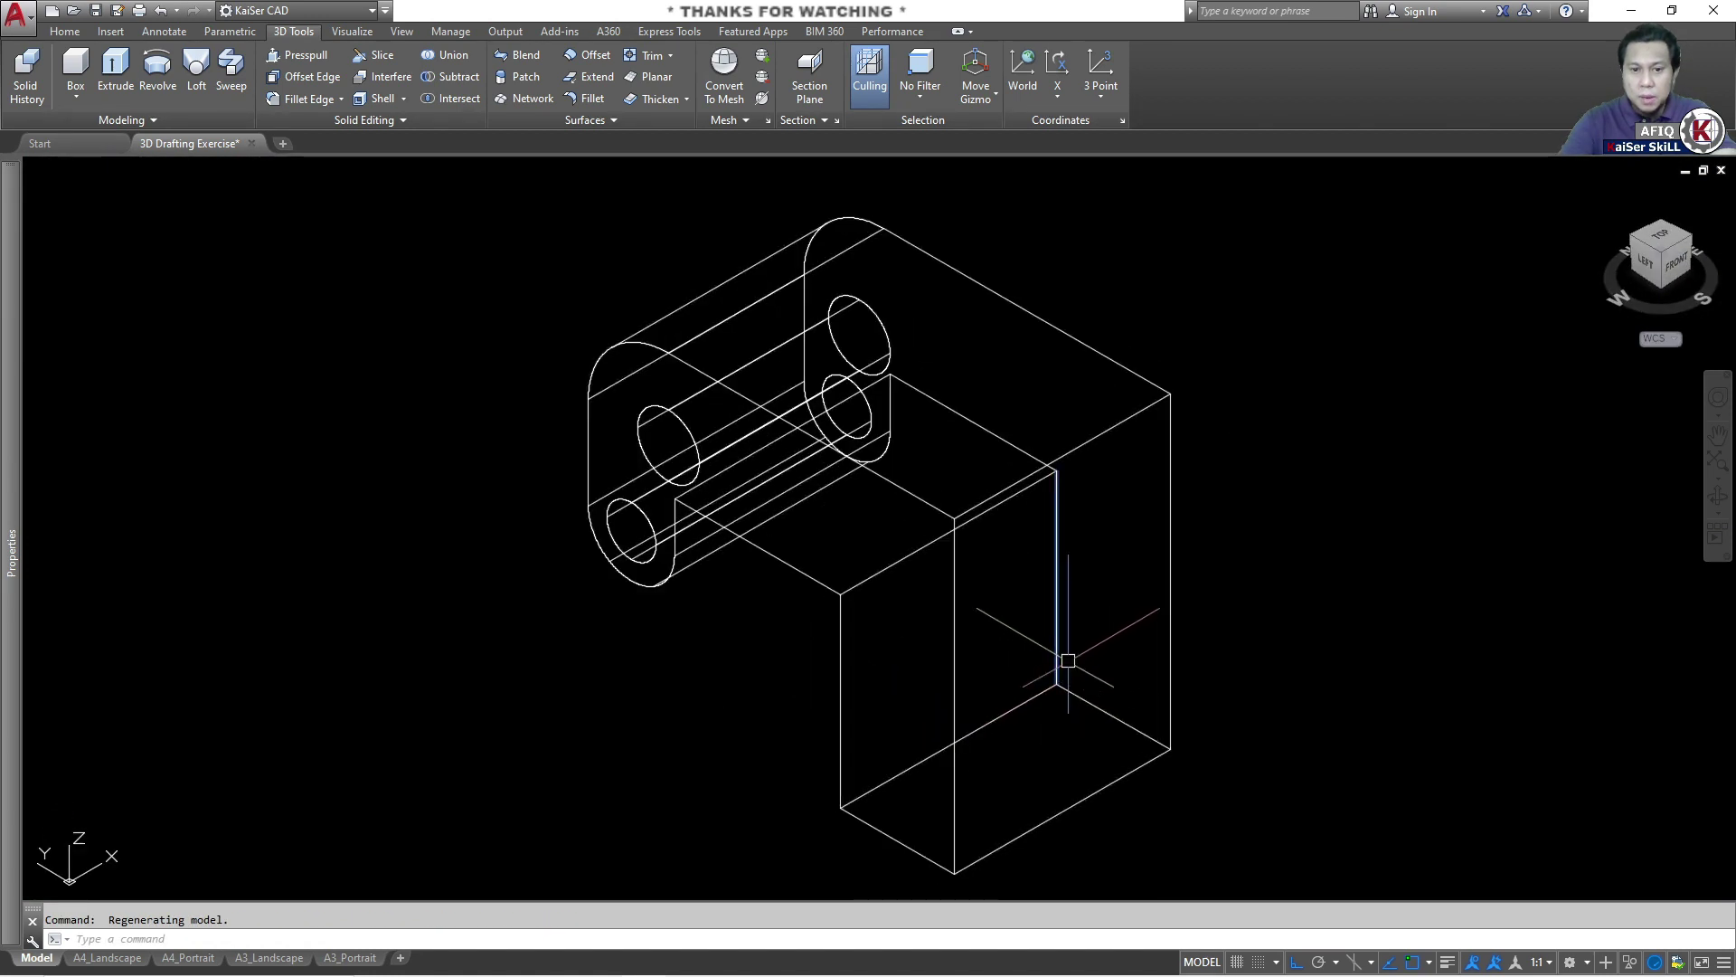
# After checking the reference, align the UCS to the lower block's right side face.
pyautogui.scroll(2, 1121, 785)
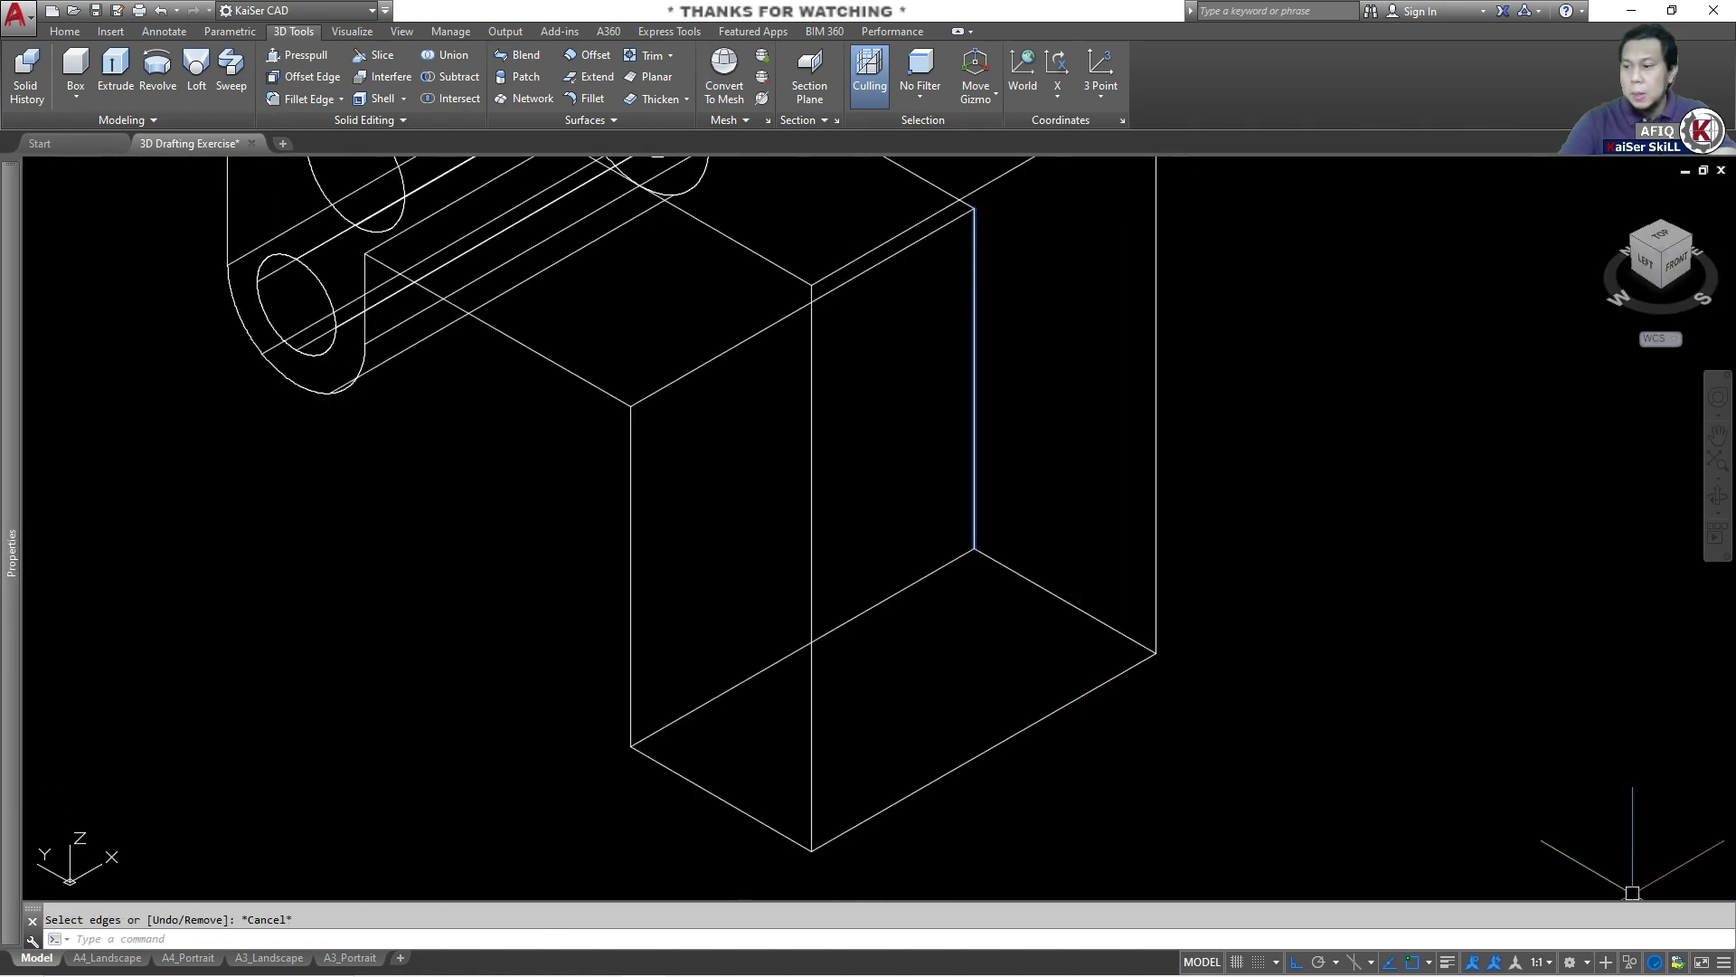
pyautogui.hotkey('alt', 'Tab')
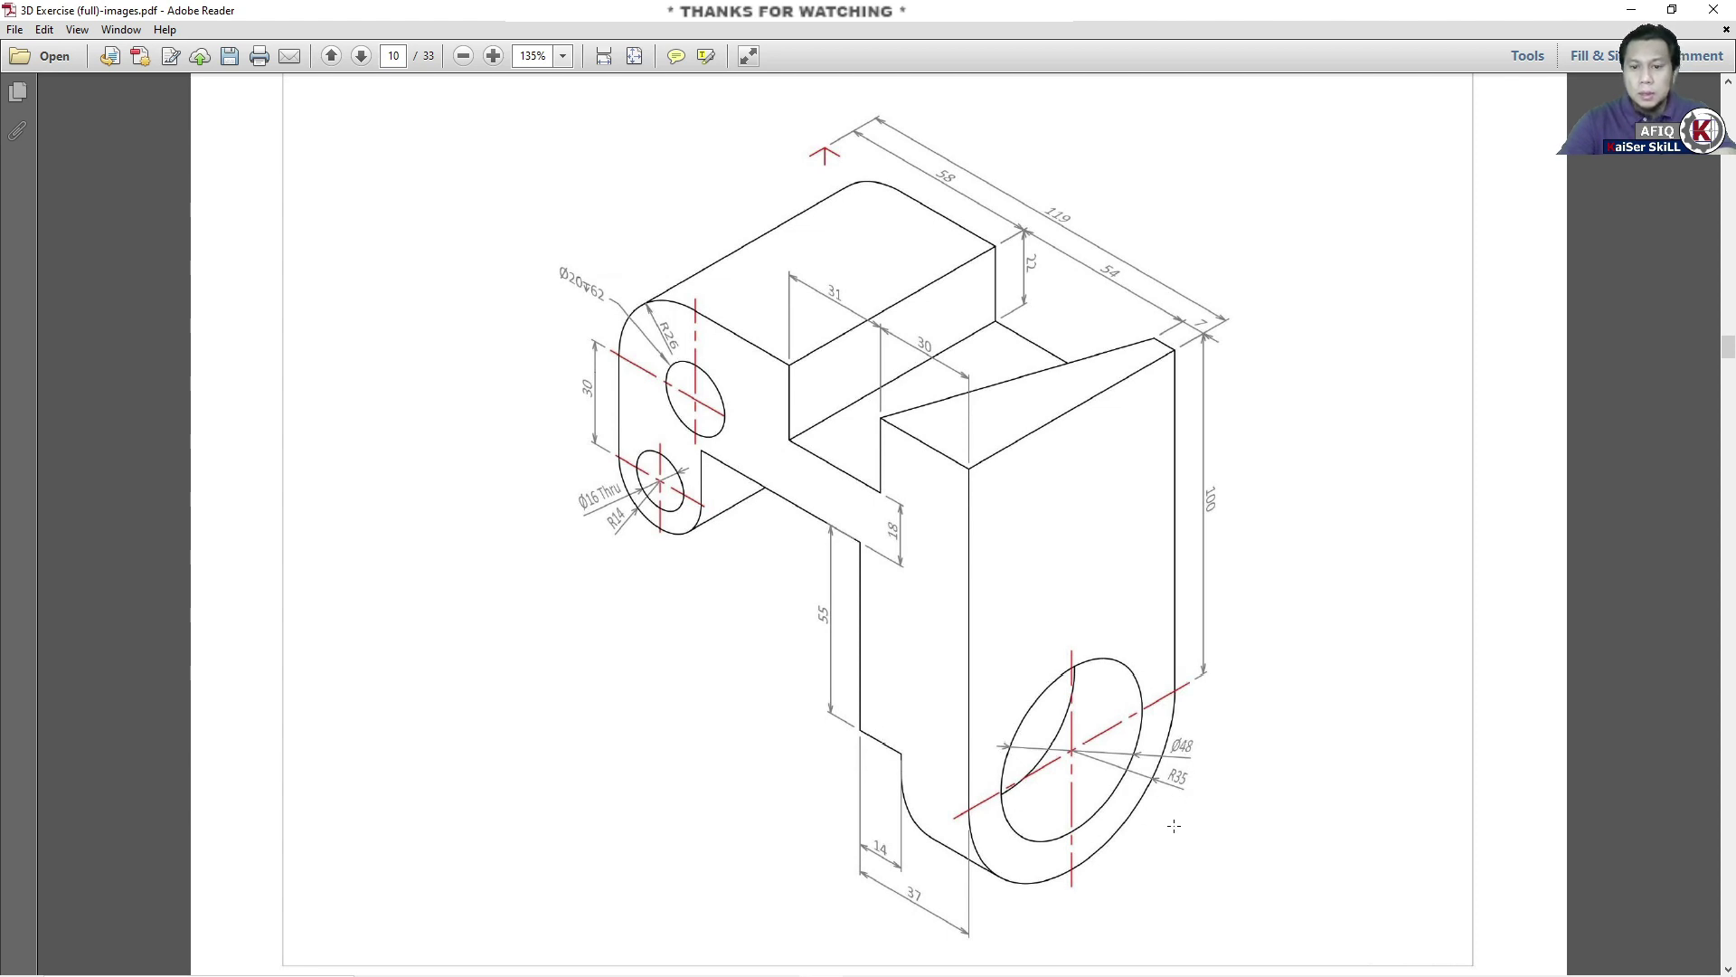
pyautogui.click(1630, 13)
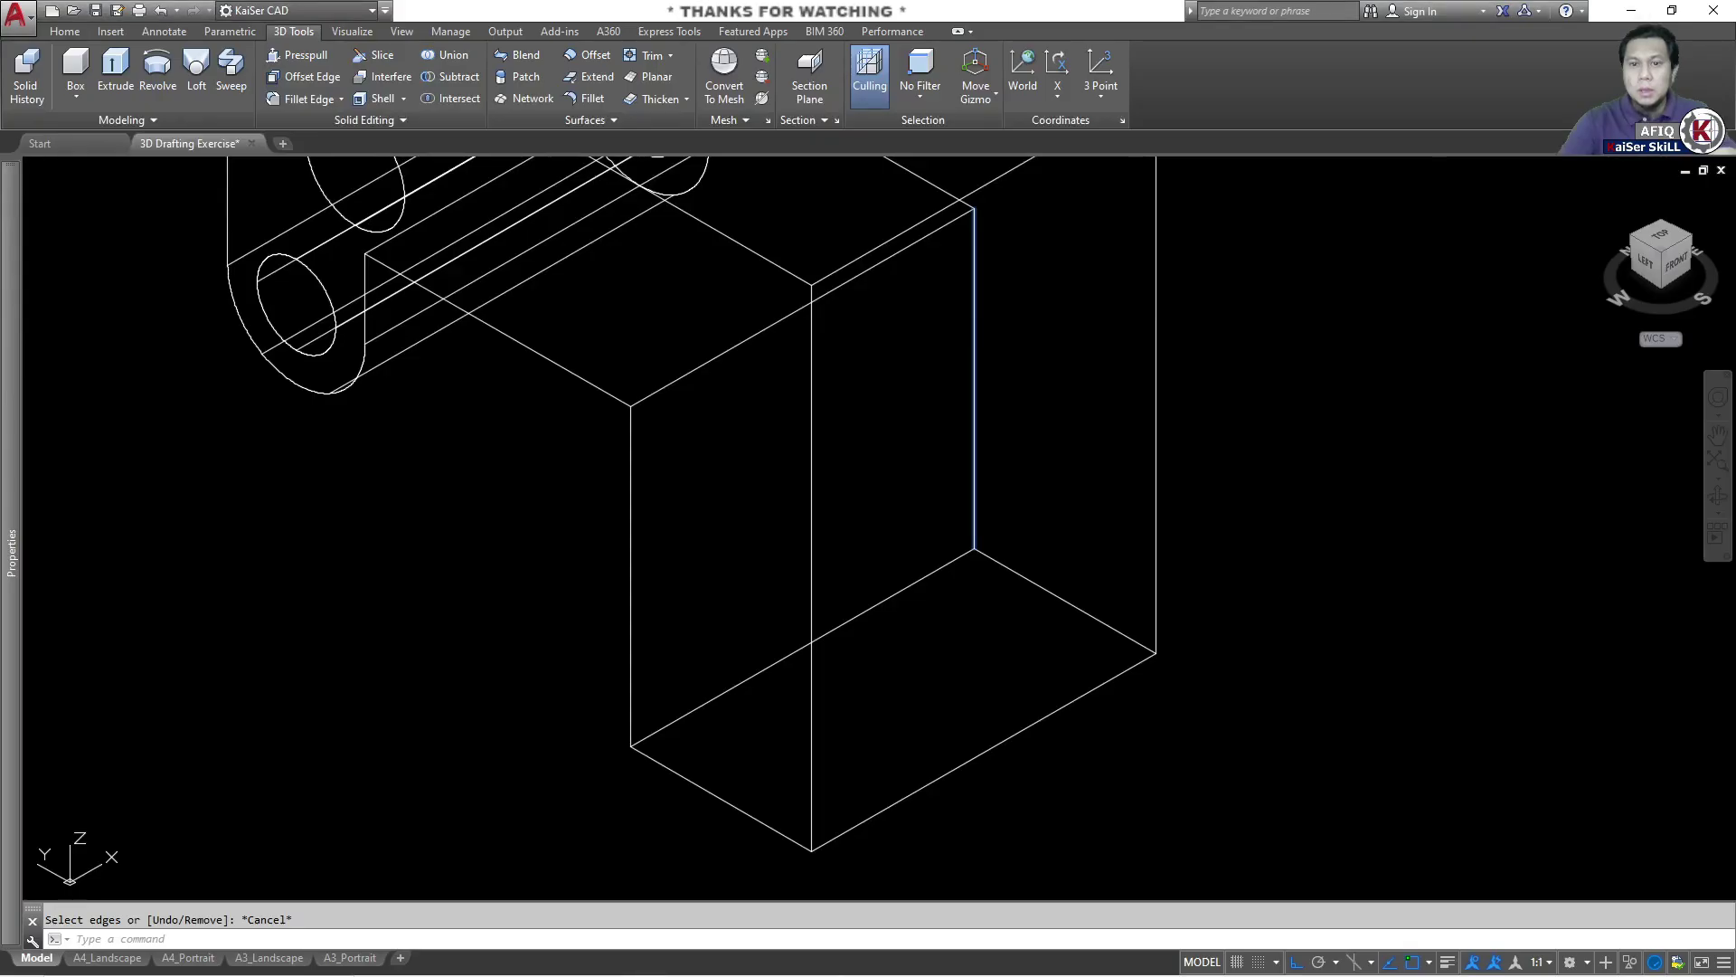
pyautogui.write('ucs')
pyautogui.press('Return')
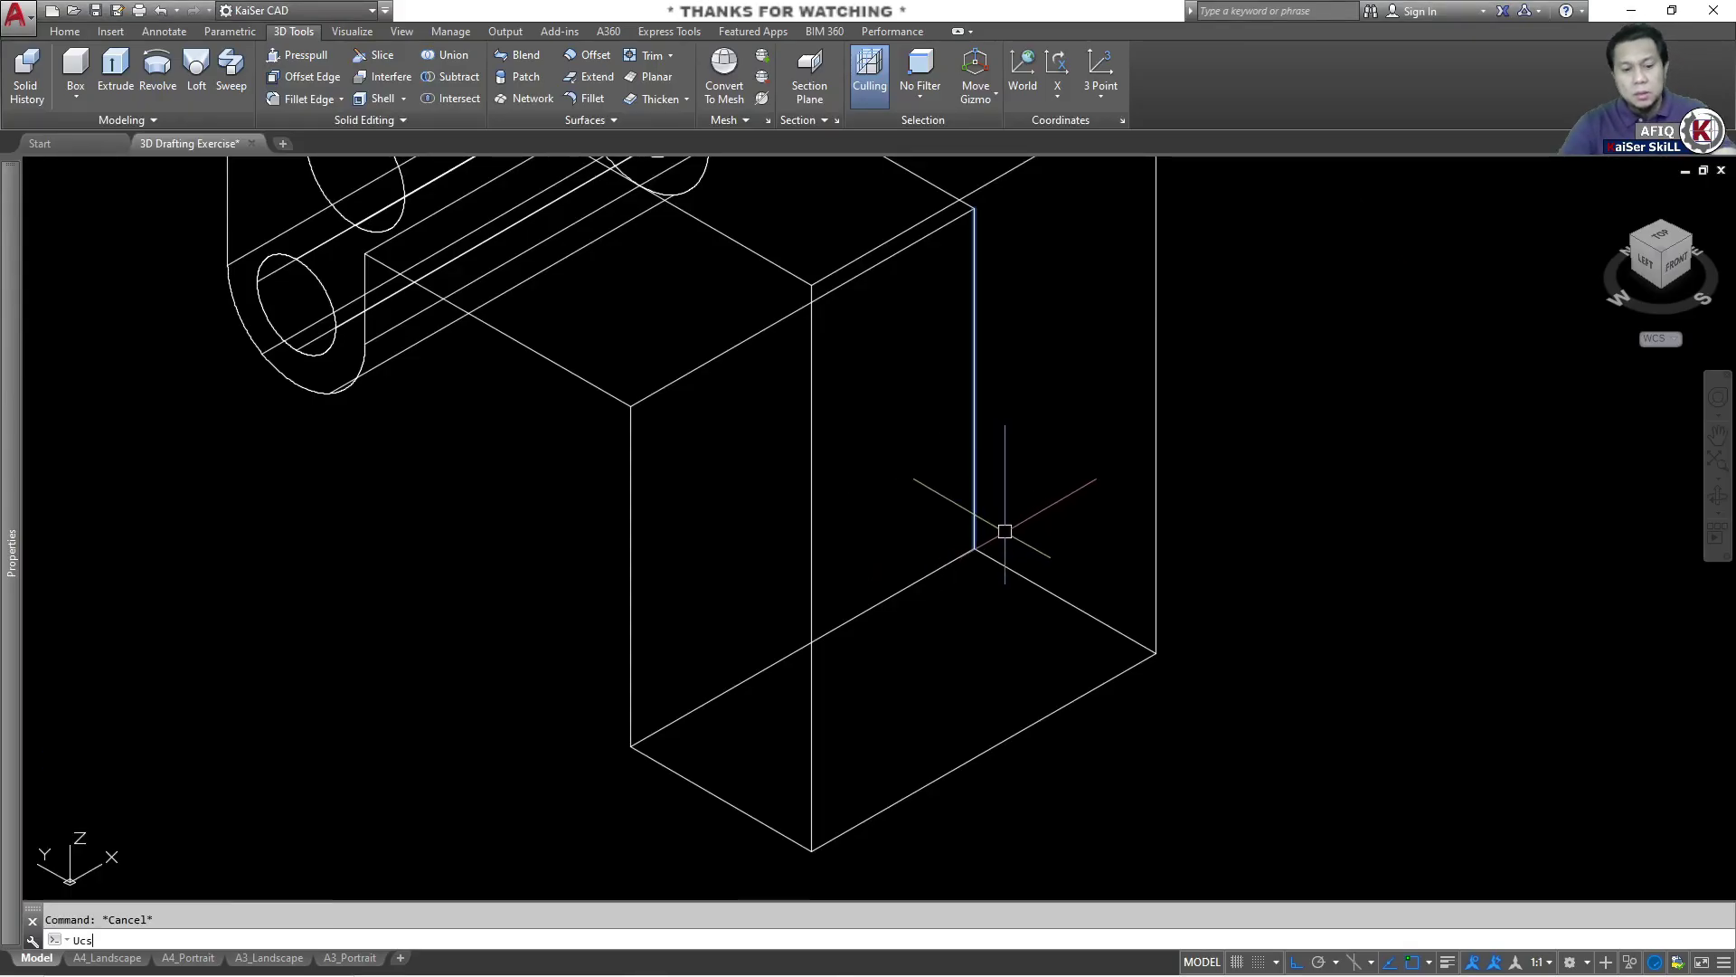
pyautogui.write('f')
pyautogui.press('Return')
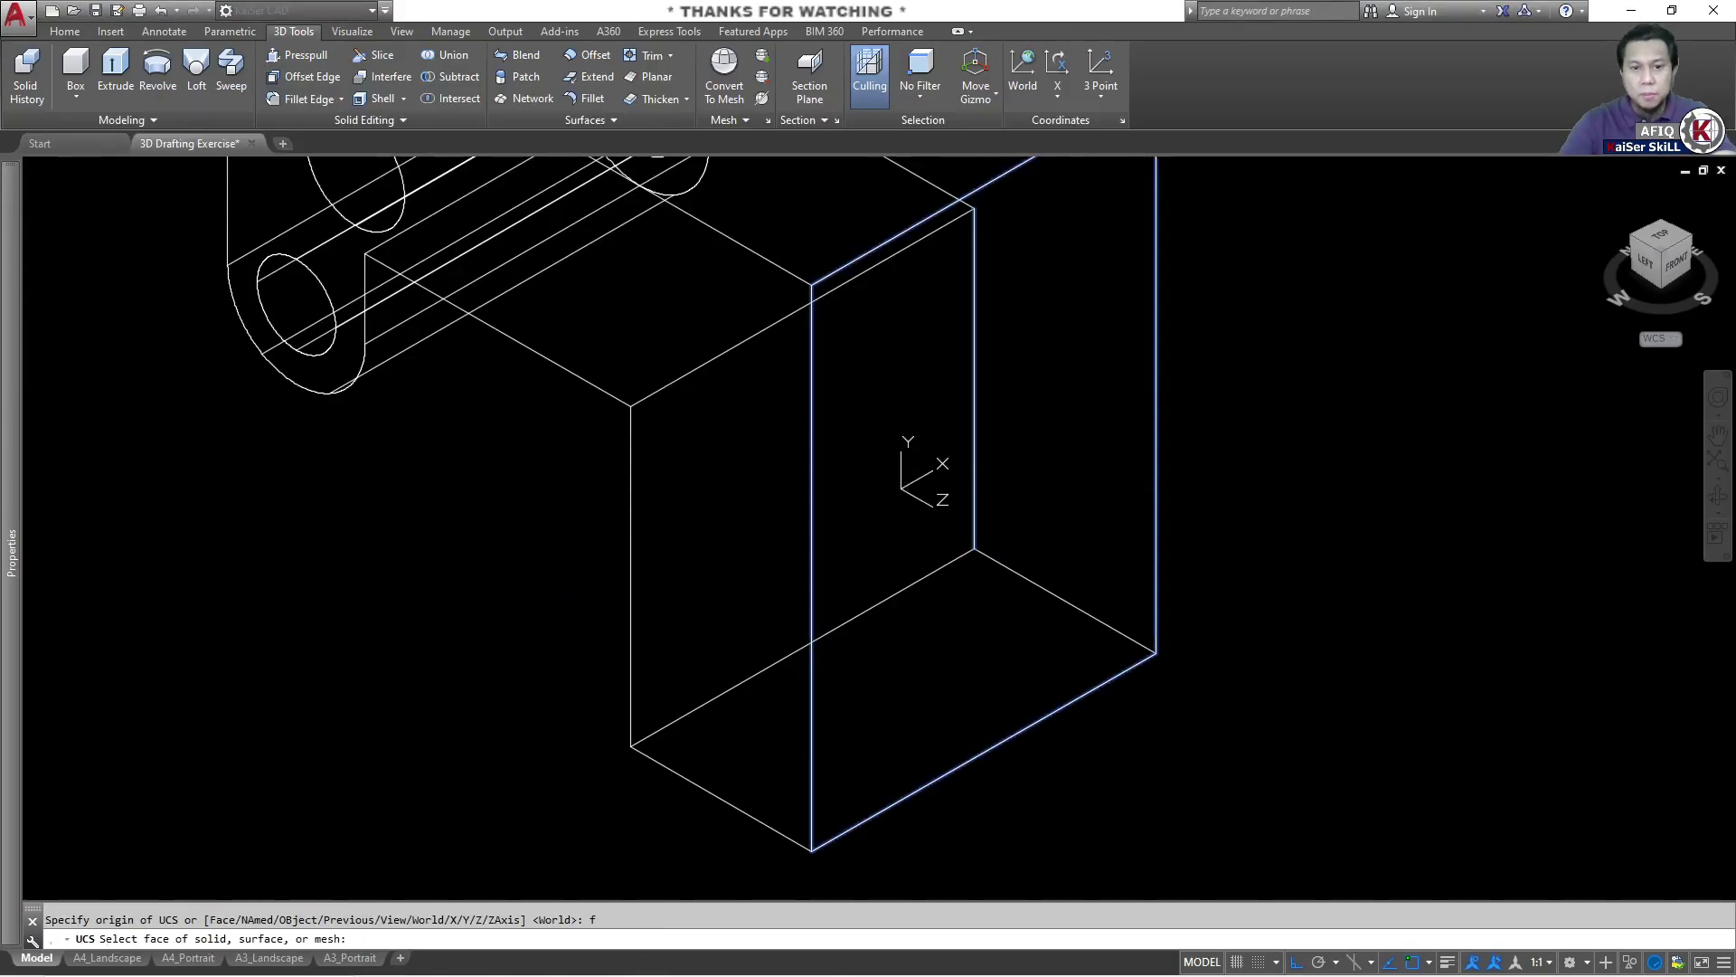
pyautogui.click(915, 472)
pyautogui.moveTo(1028, 679); pyautogui.dragTo(1020, 591, button='middle')
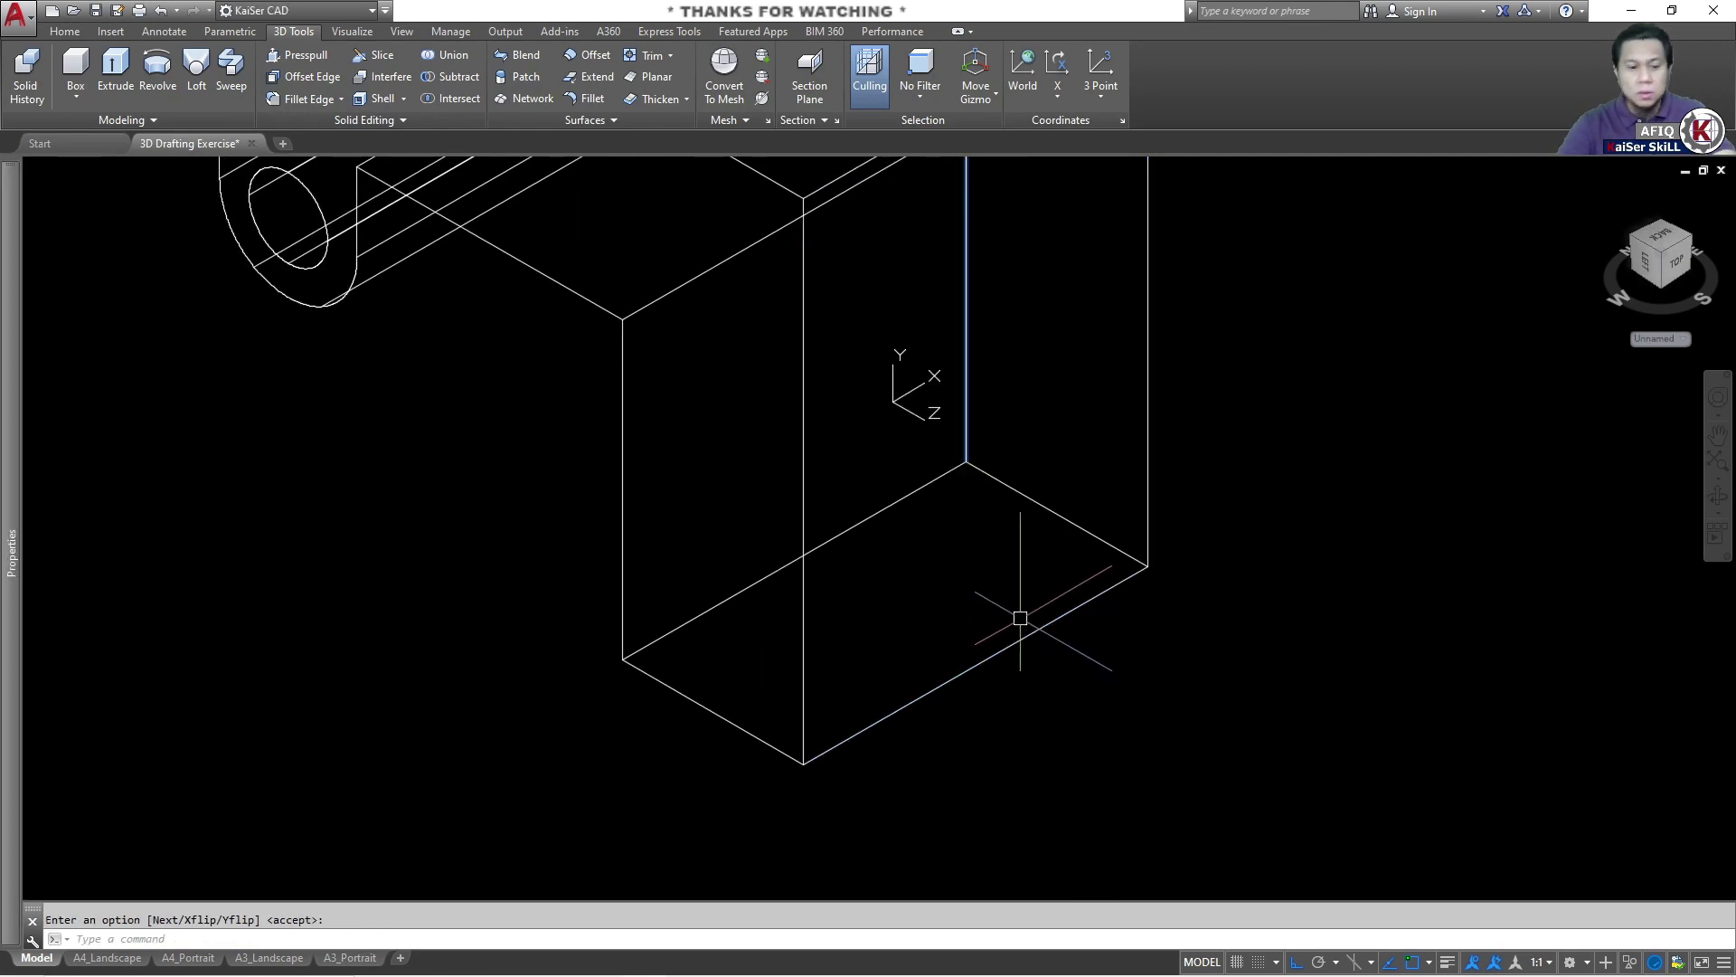
# Draw a cylinder at the lower block's bottom corner, spanning across the box.
pyautogui.write('cyl')
pyautogui.press('Return')
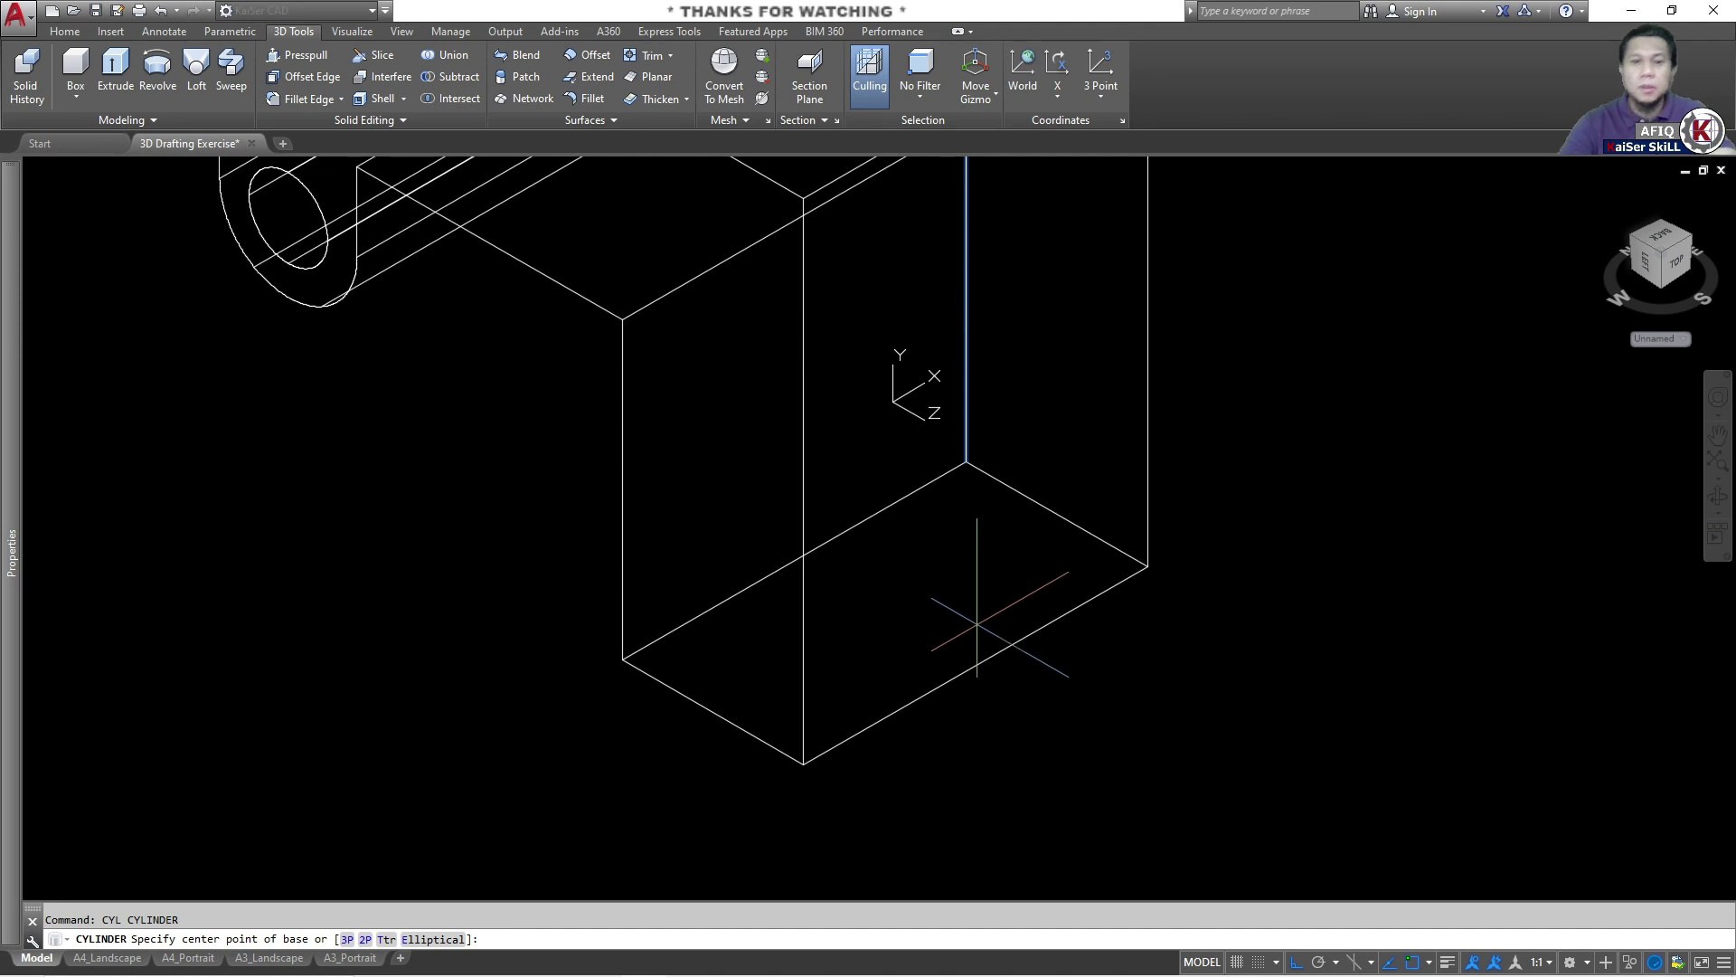
pyautogui.click(803, 764)
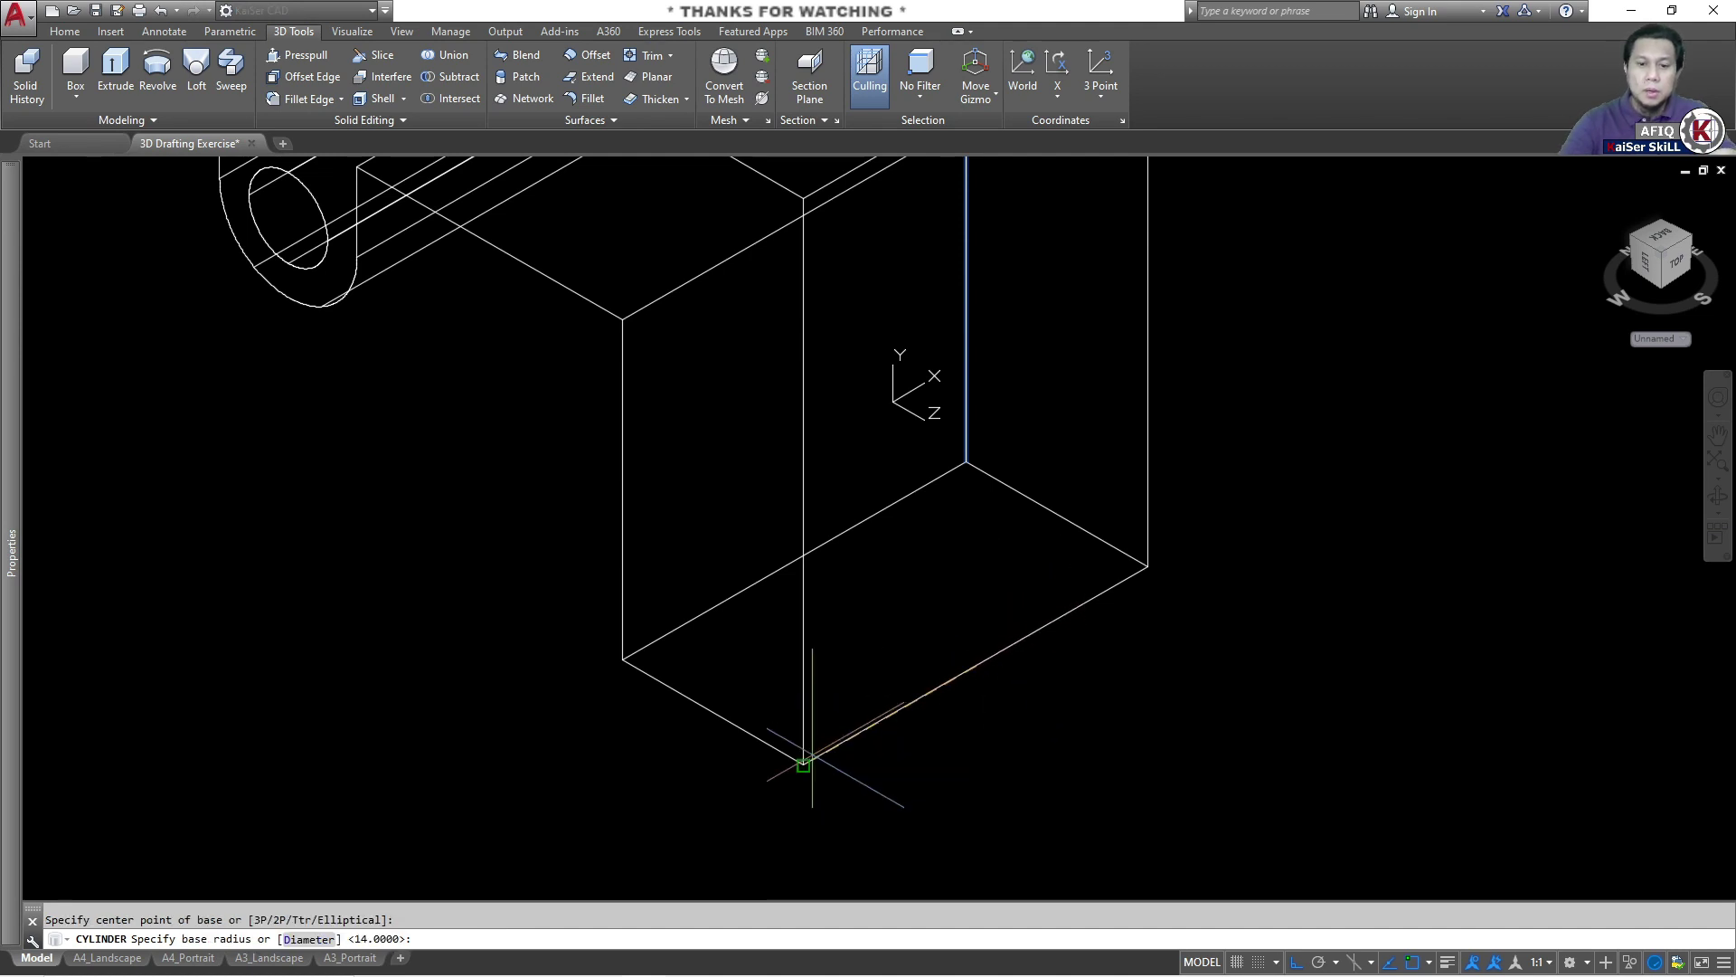
pyautogui.click(803, 764)
pyautogui.click(623, 660)
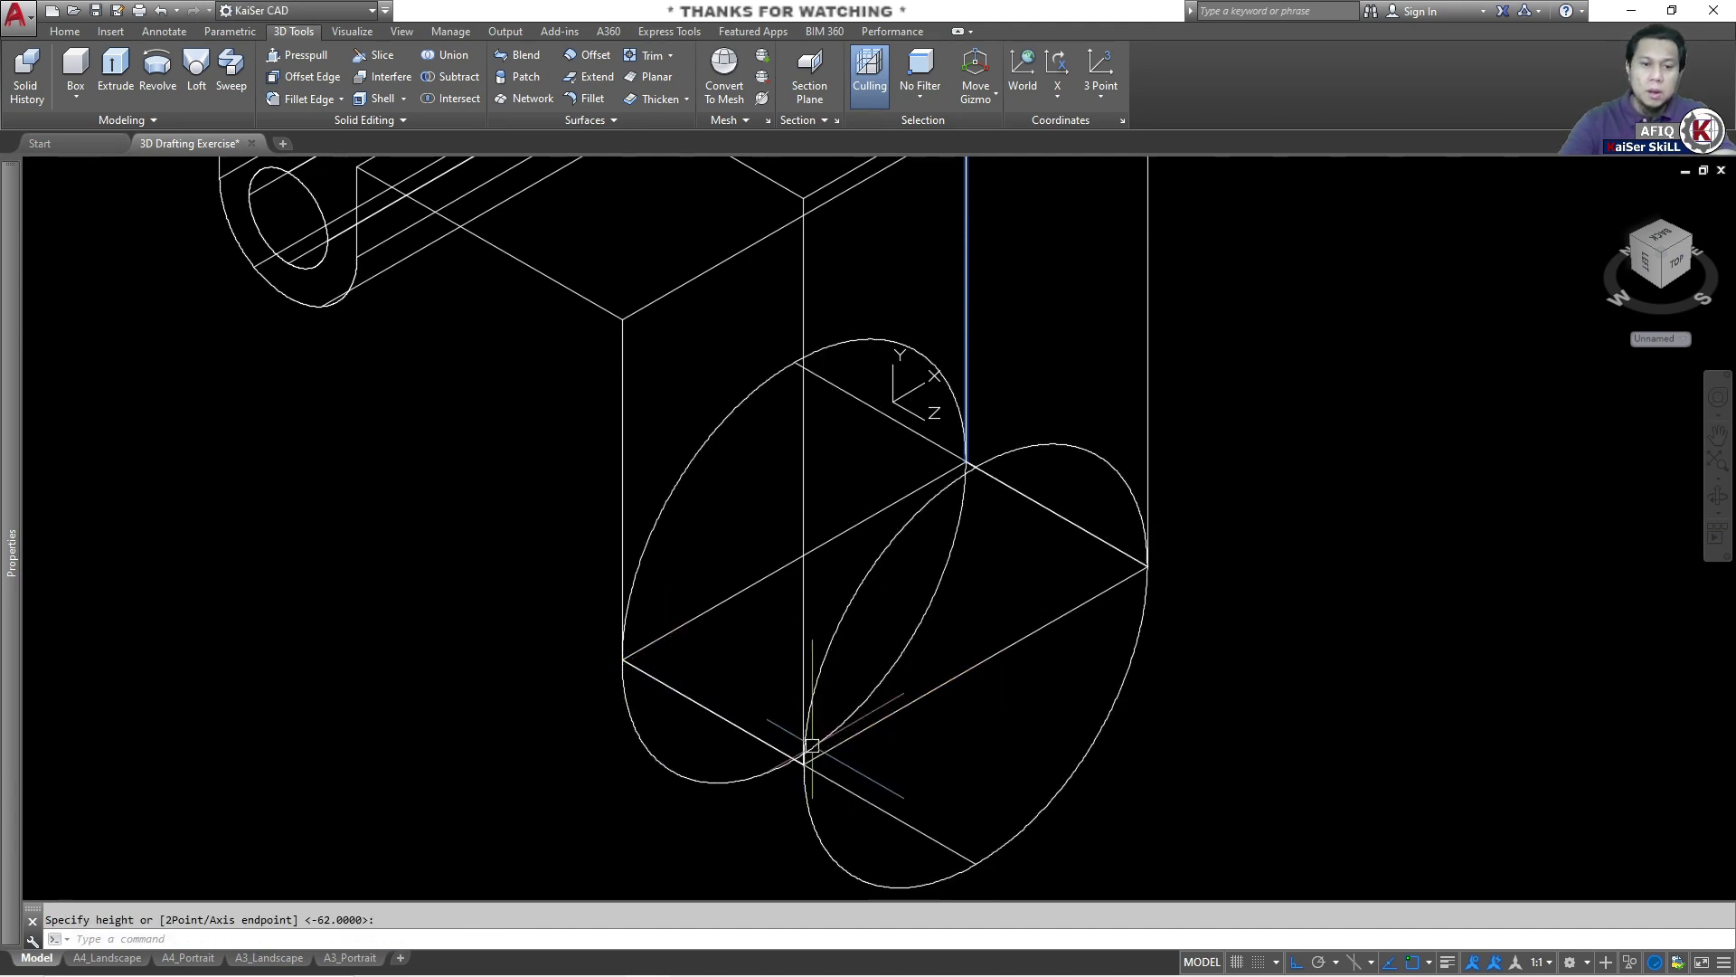
pyautogui.press('Return')
pyautogui.press('Escape')
# Union the box and cylinder into one solid with a window selection.
pyautogui.write('uni')
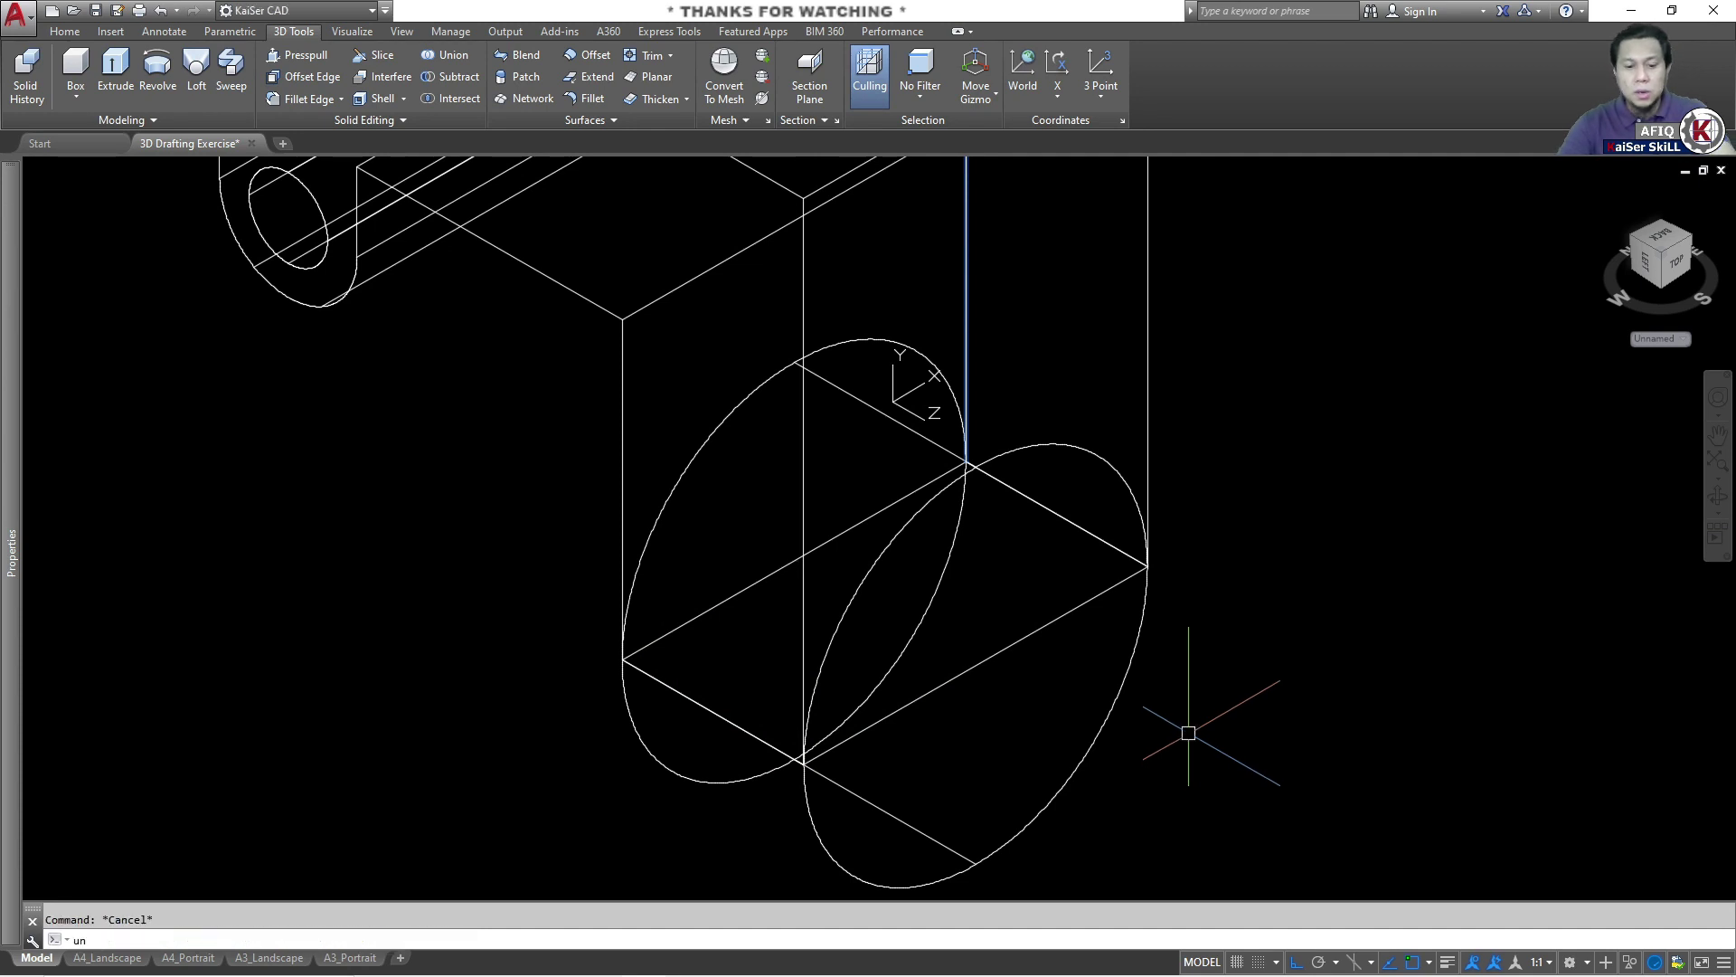
pyautogui.press('Return')
pyautogui.click(1224, 390)
pyautogui.click(1032, 674)
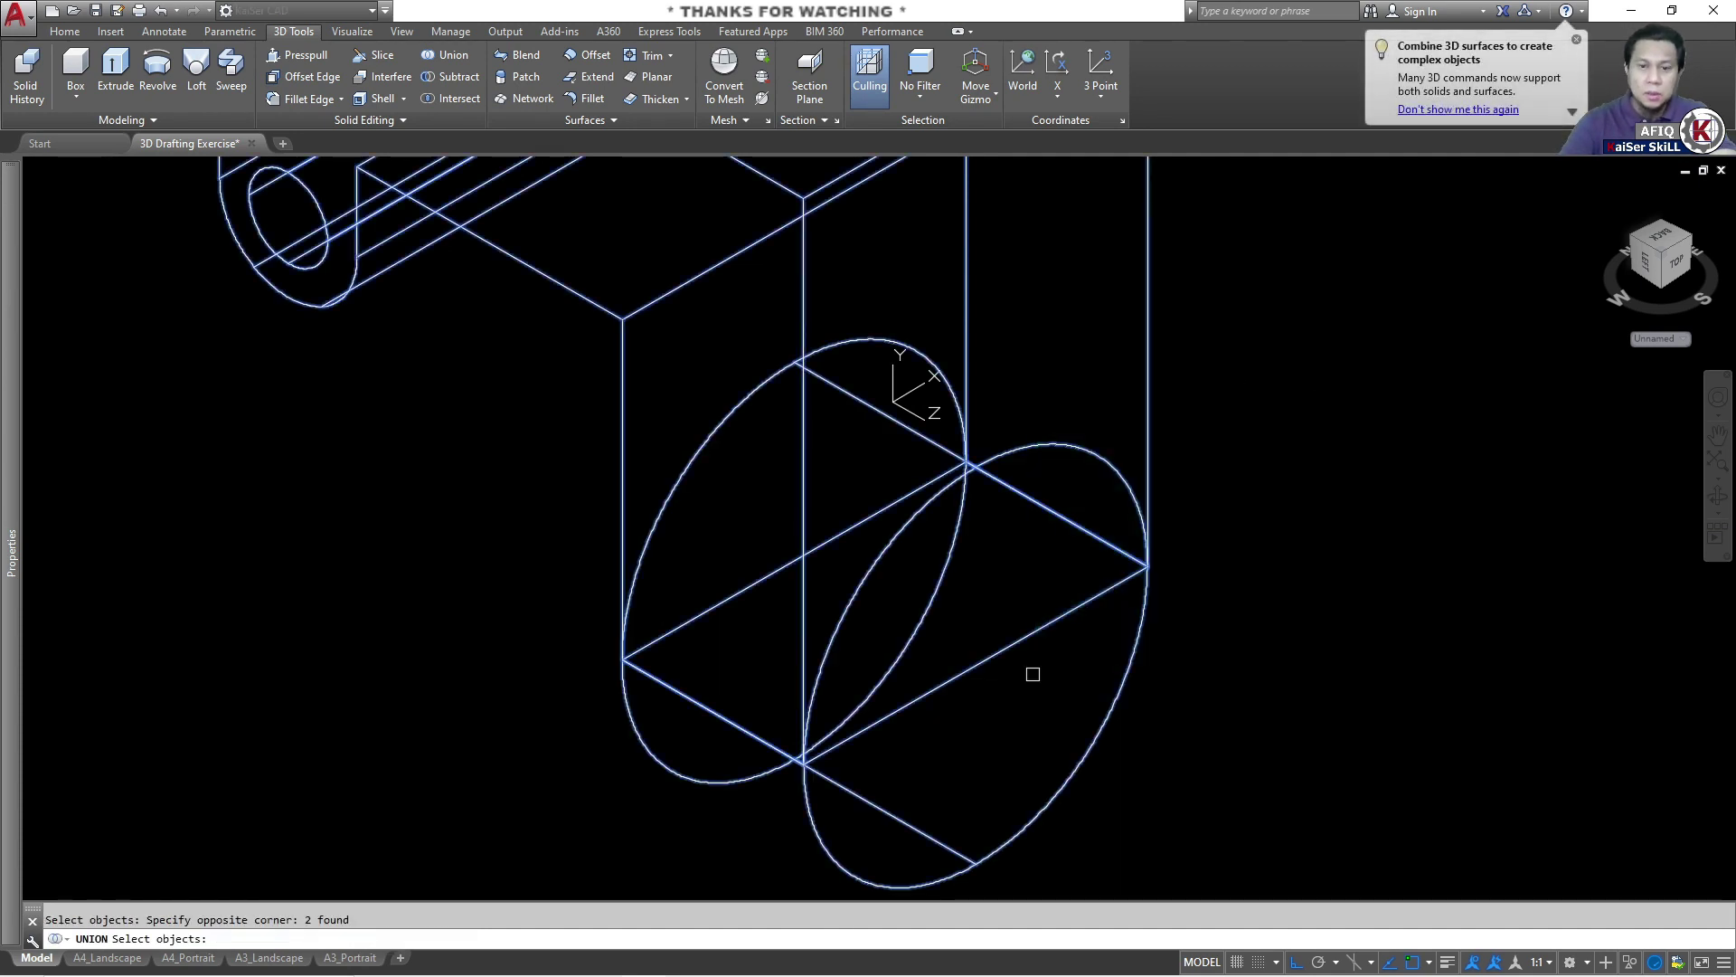
pyautogui.press('Return')
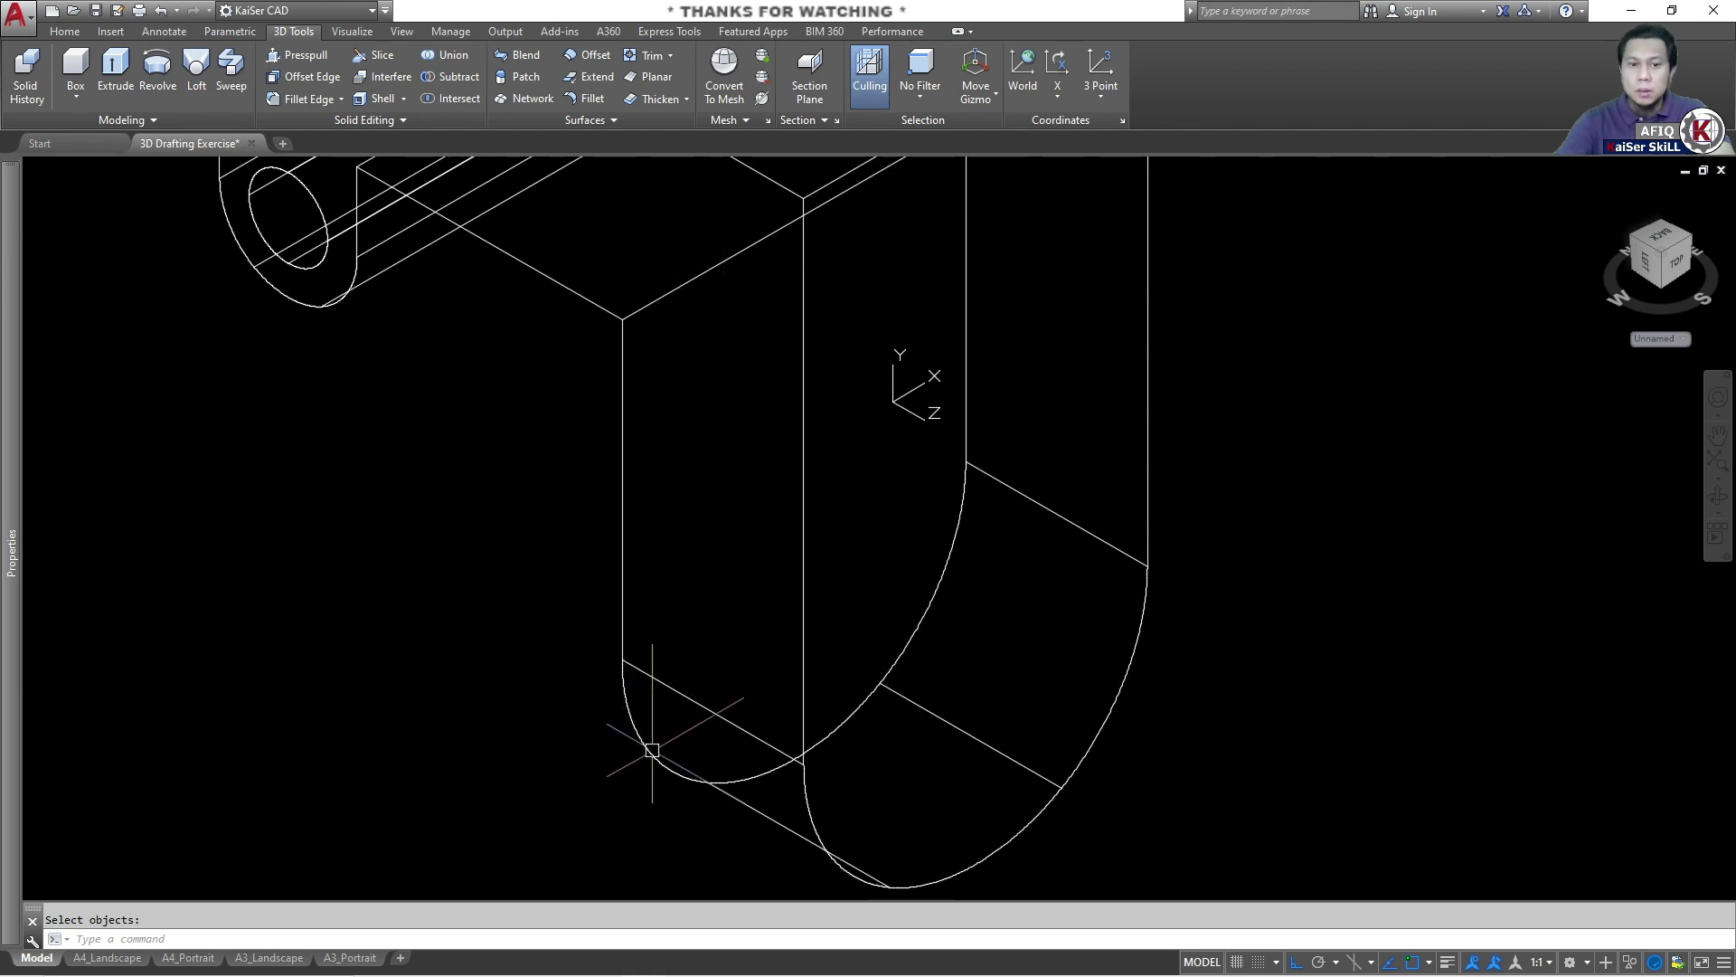
# Copy the lower block's top edge straight down its side face as a guide line.
pyautogui.moveTo(707, 370); pyautogui.dragTo(721, 387, button='middle')
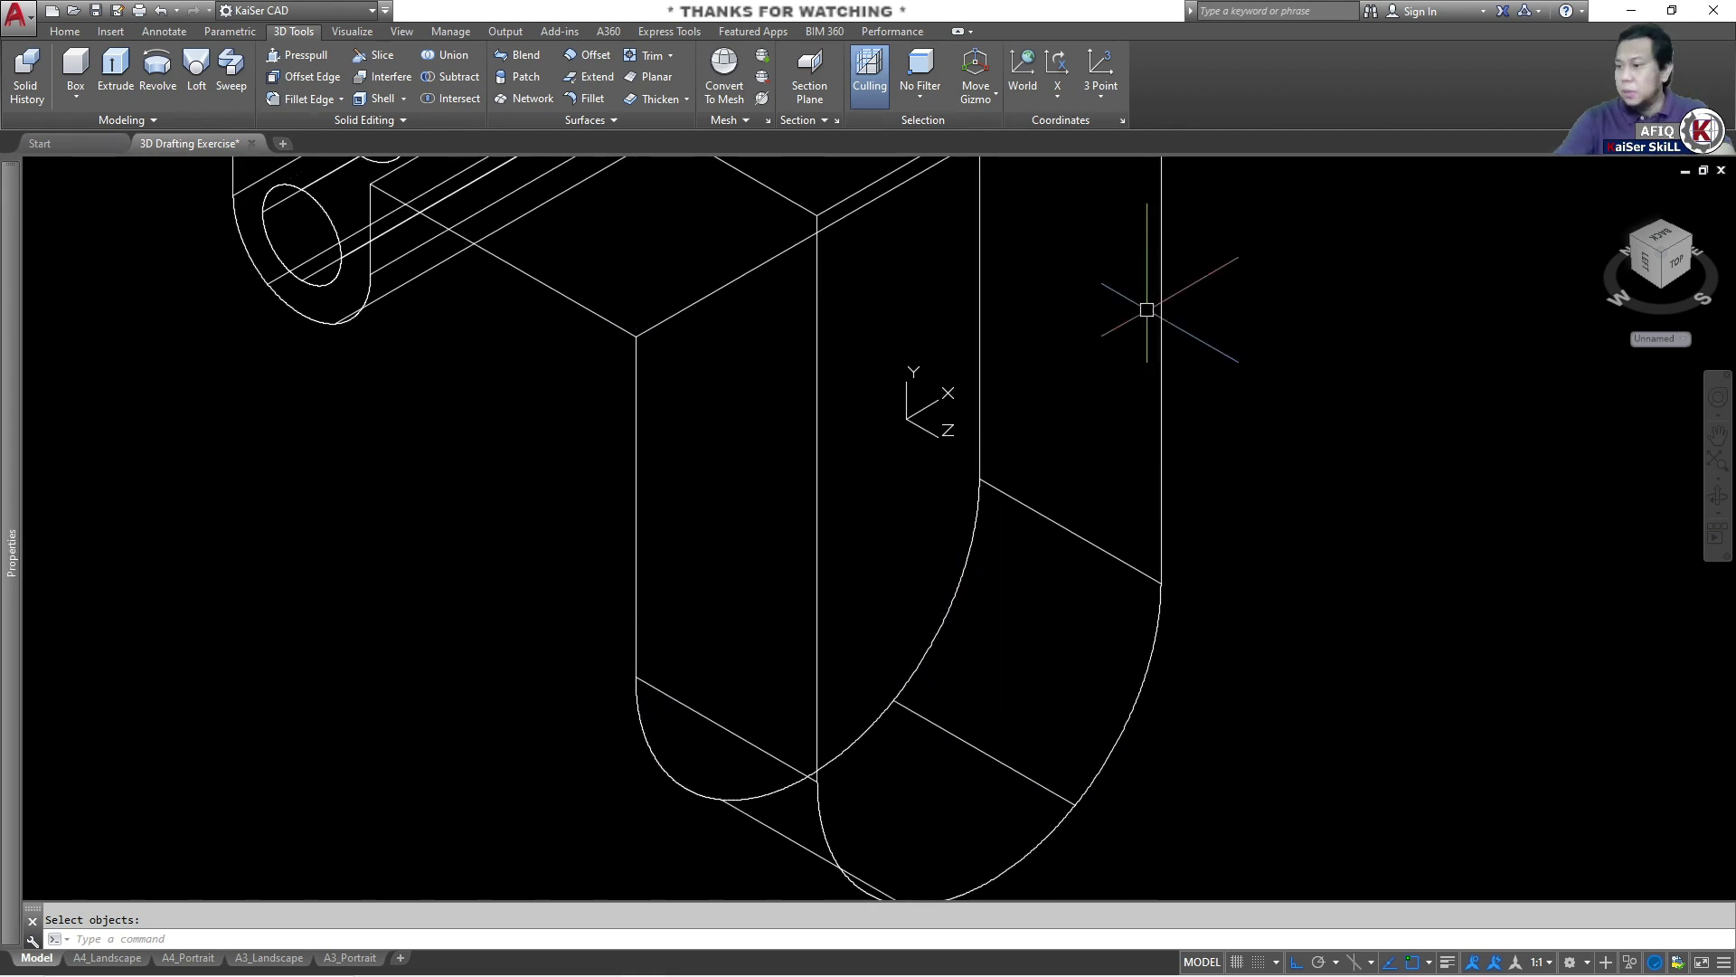
pyautogui.hotkey('alt', 'Tab')
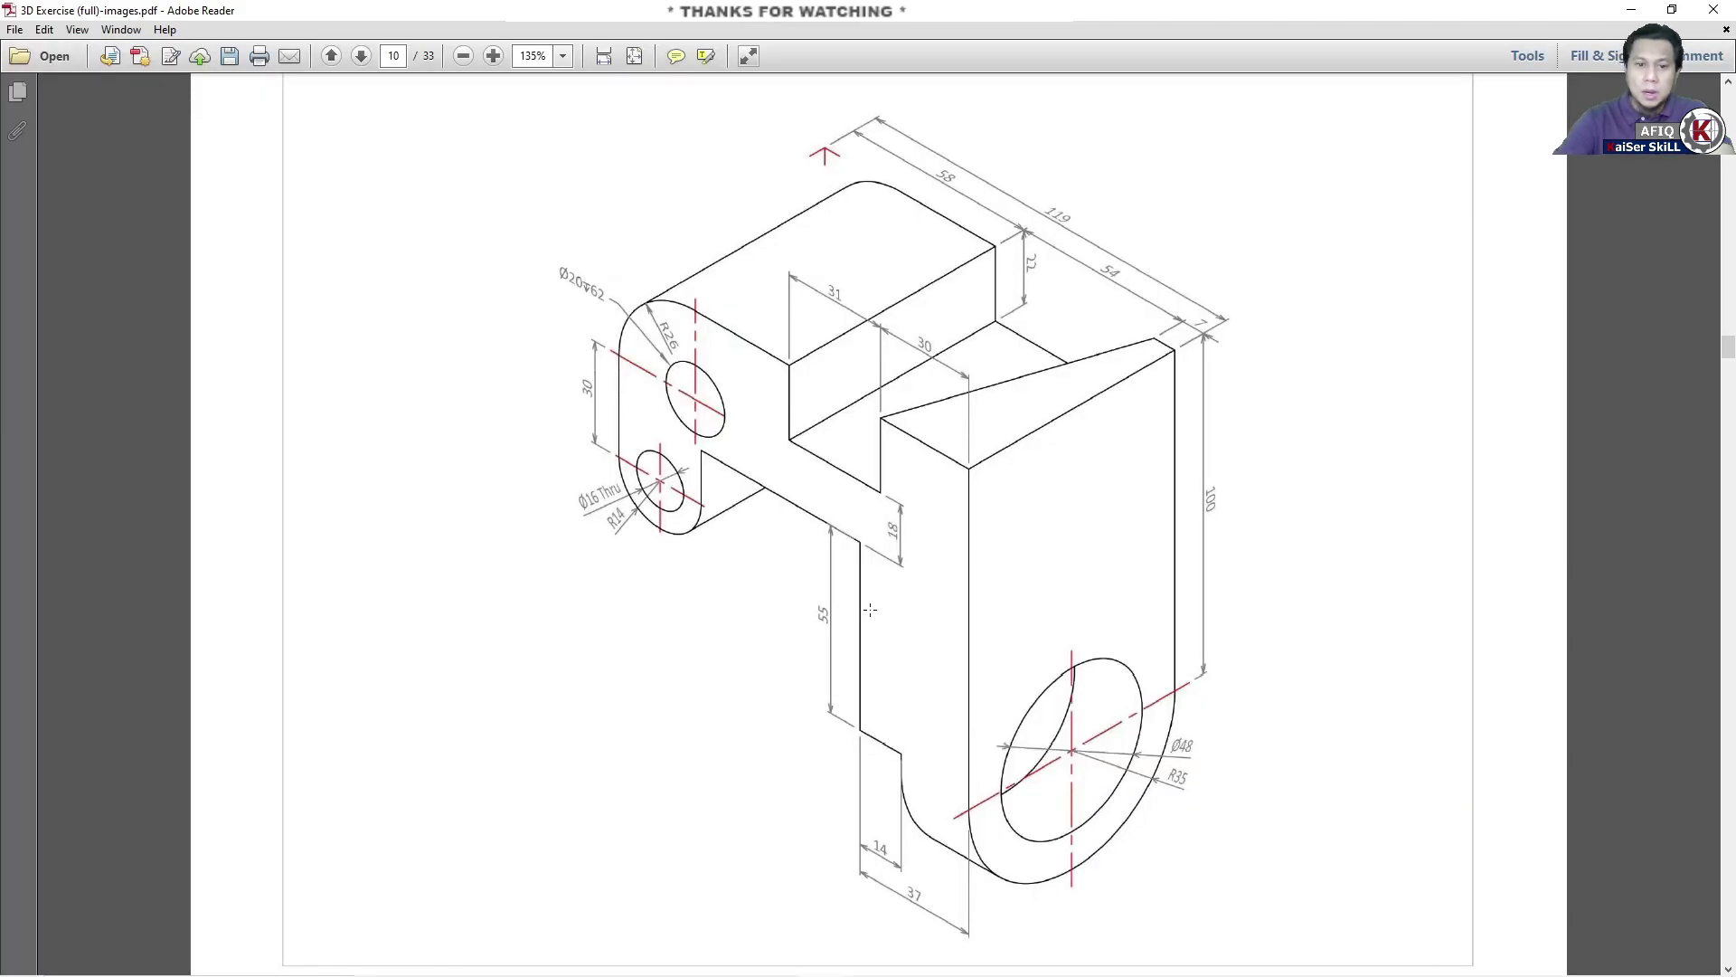
pyautogui.click(1633, 11)
pyautogui.click(323, 121)
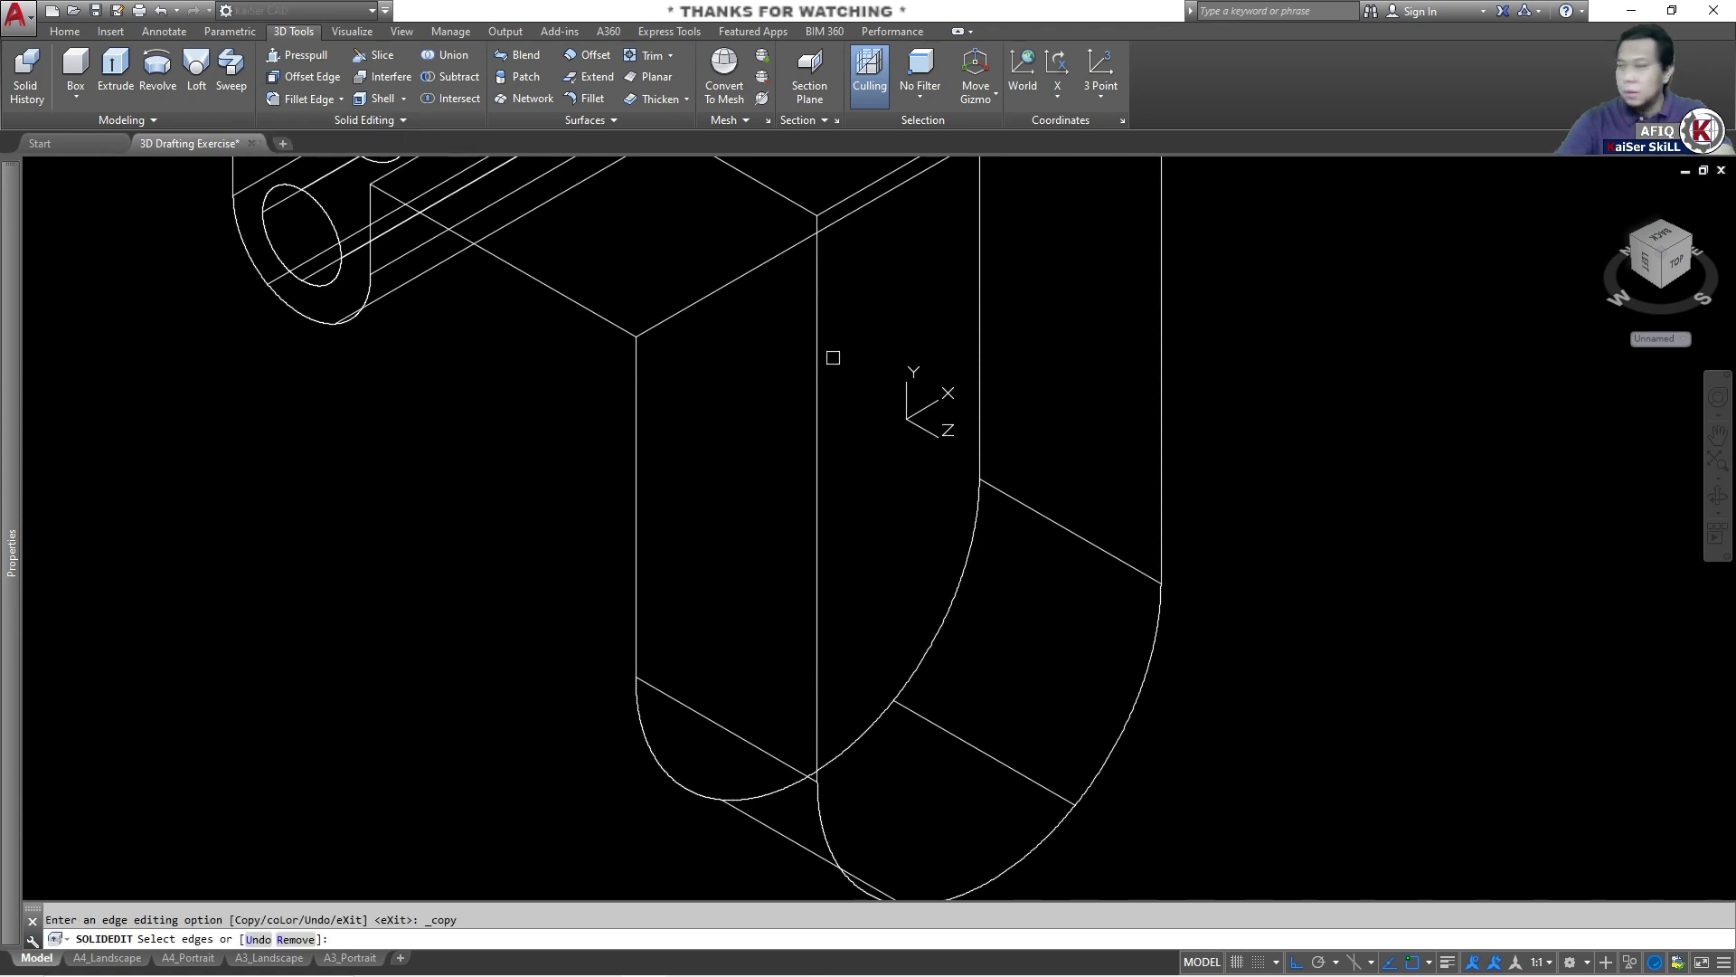
pyautogui.click(696, 301)
pyautogui.press('Return')
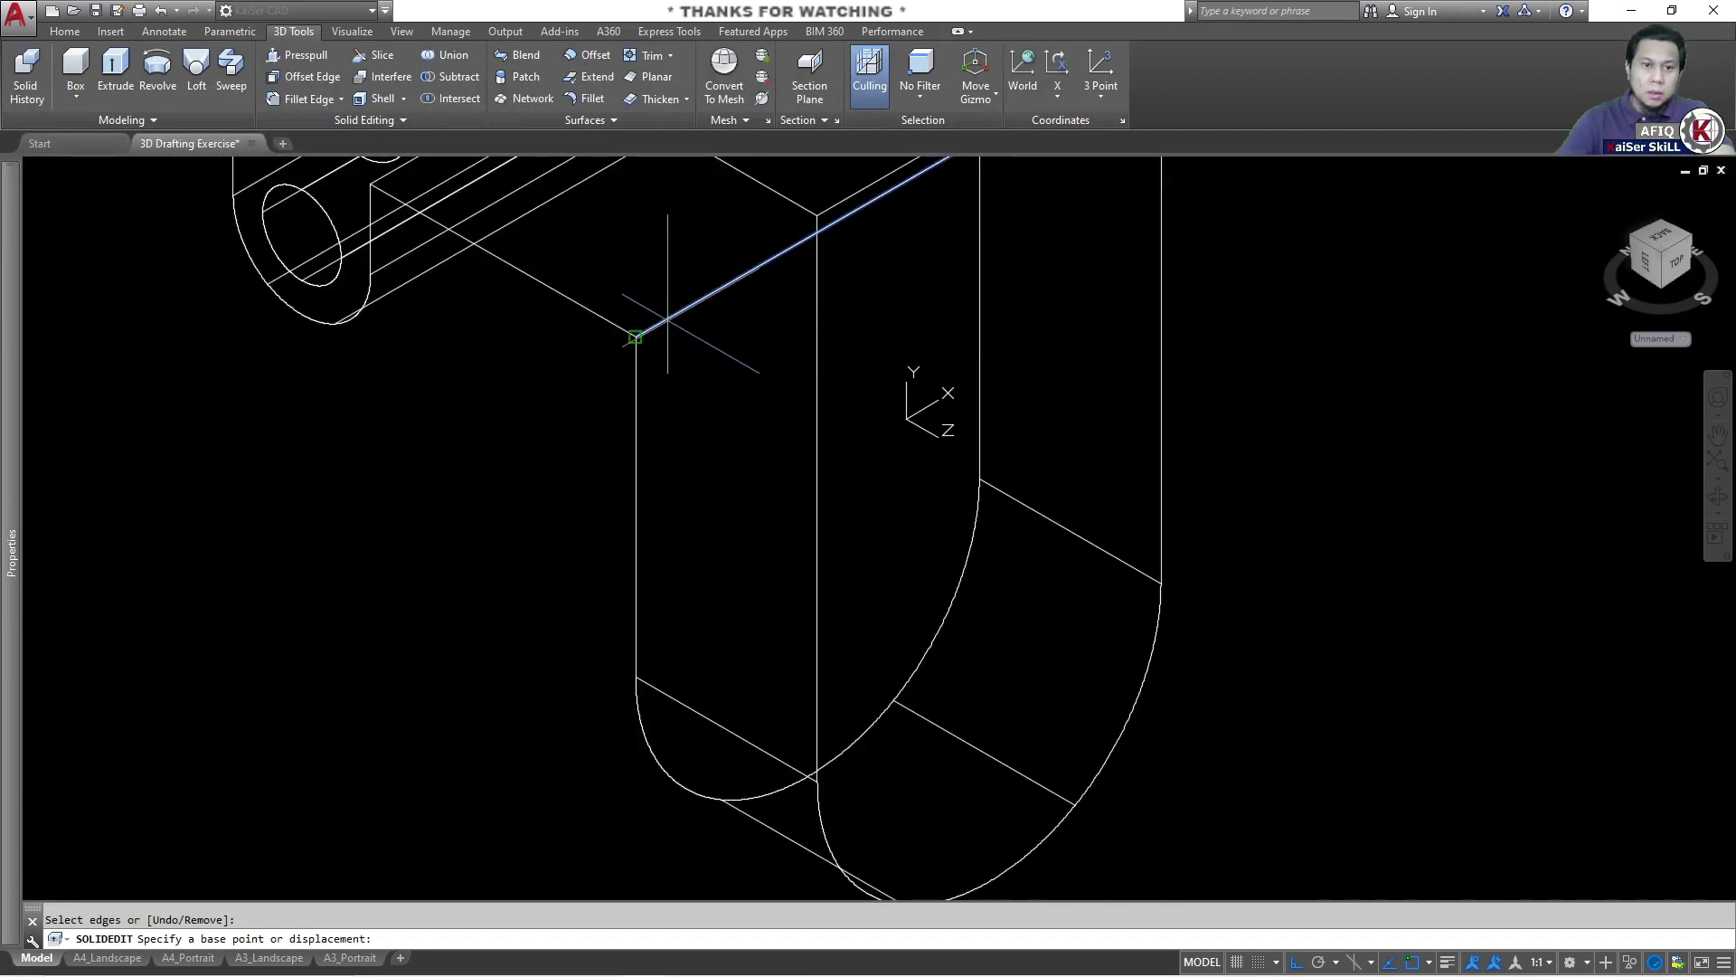
pyautogui.click(636, 337)
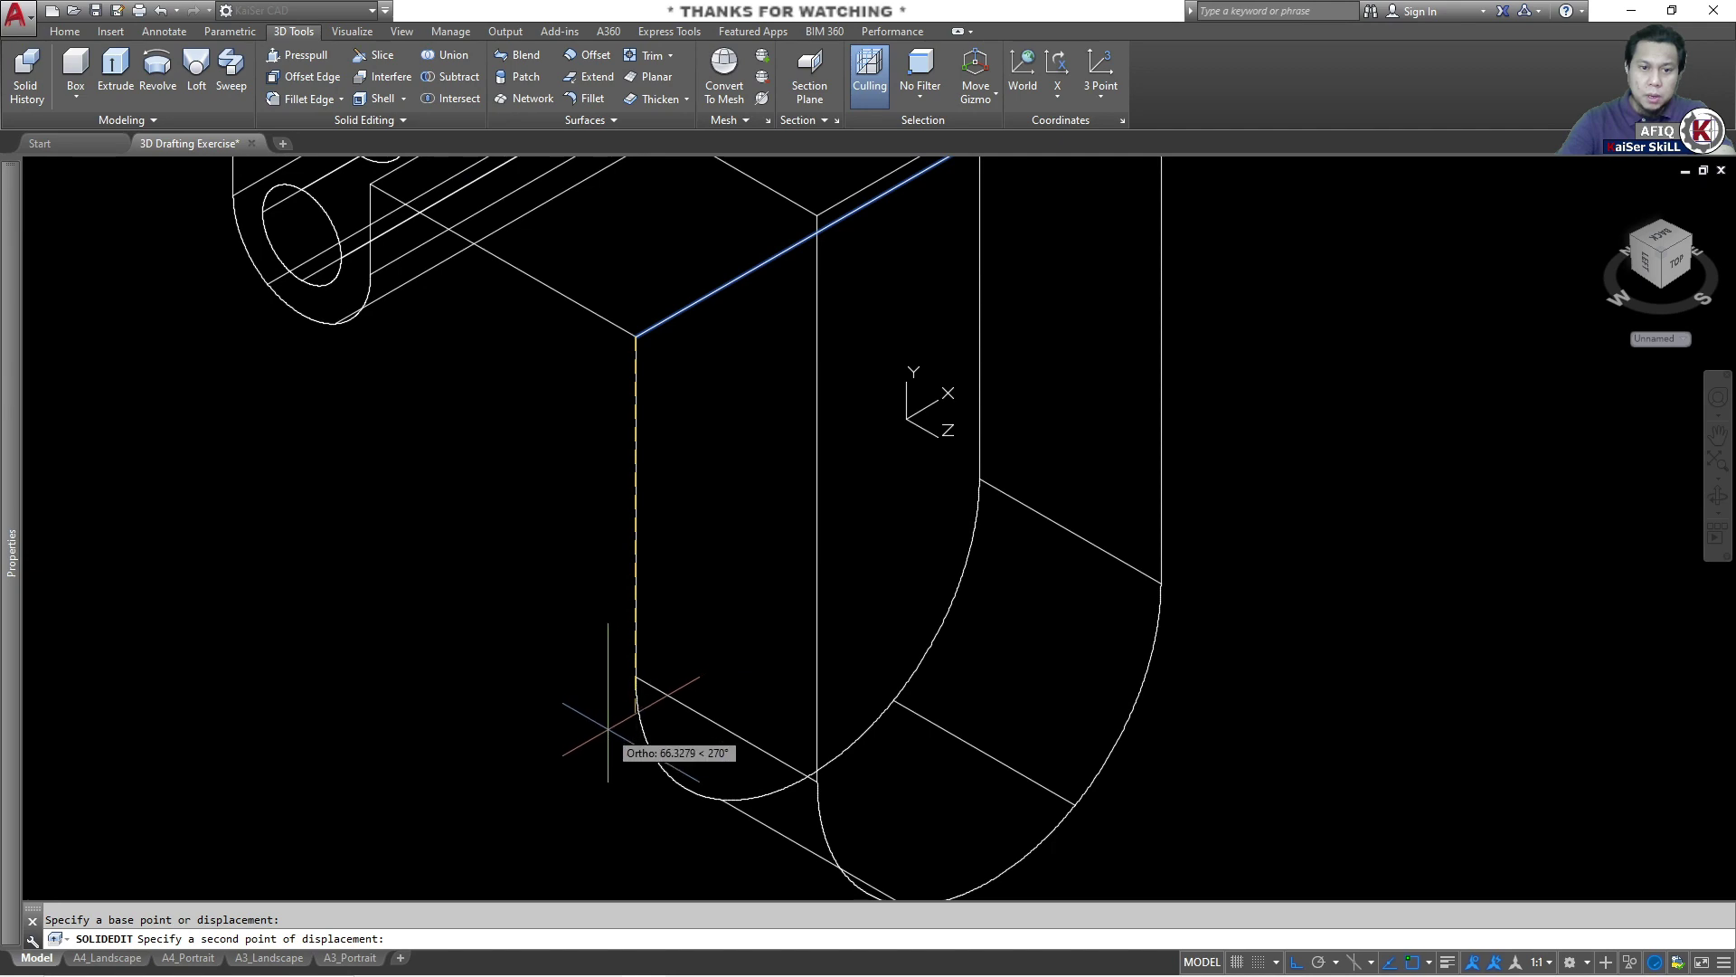
pyautogui.write('5')
pyautogui.press('Return')
pyautogui.press('Escape')
# Orbit the model and recheck the 55 dimension in the reference drawing.
pyautogui.moveTo(690, 621)
pyautogui.keyDown('shift'); pyautogui.mouseDown(button='middle')
pyautogui.moveTo(810, 560)
pyautogui.moveTo(910, 546)
pyautogui.moveTo(1020, 496)
pyautogui.mouseUp(button='middle'); pyautogui.keyUp('shift')
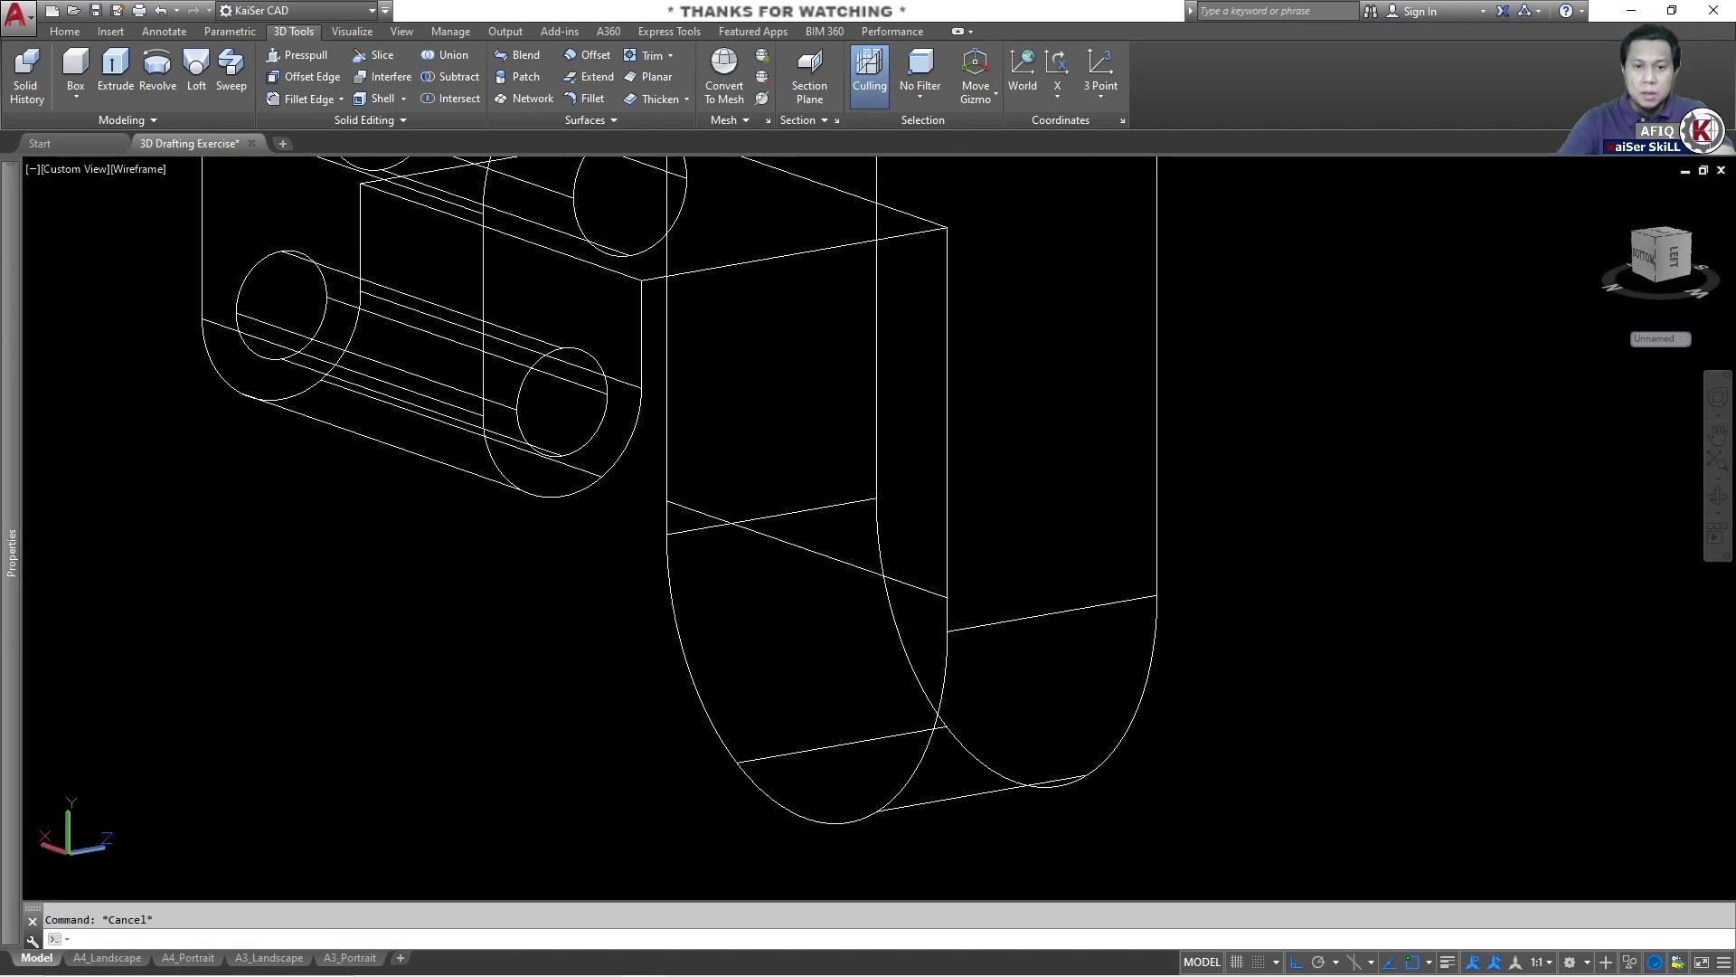
pyautogui.moveTo(1660, 258)
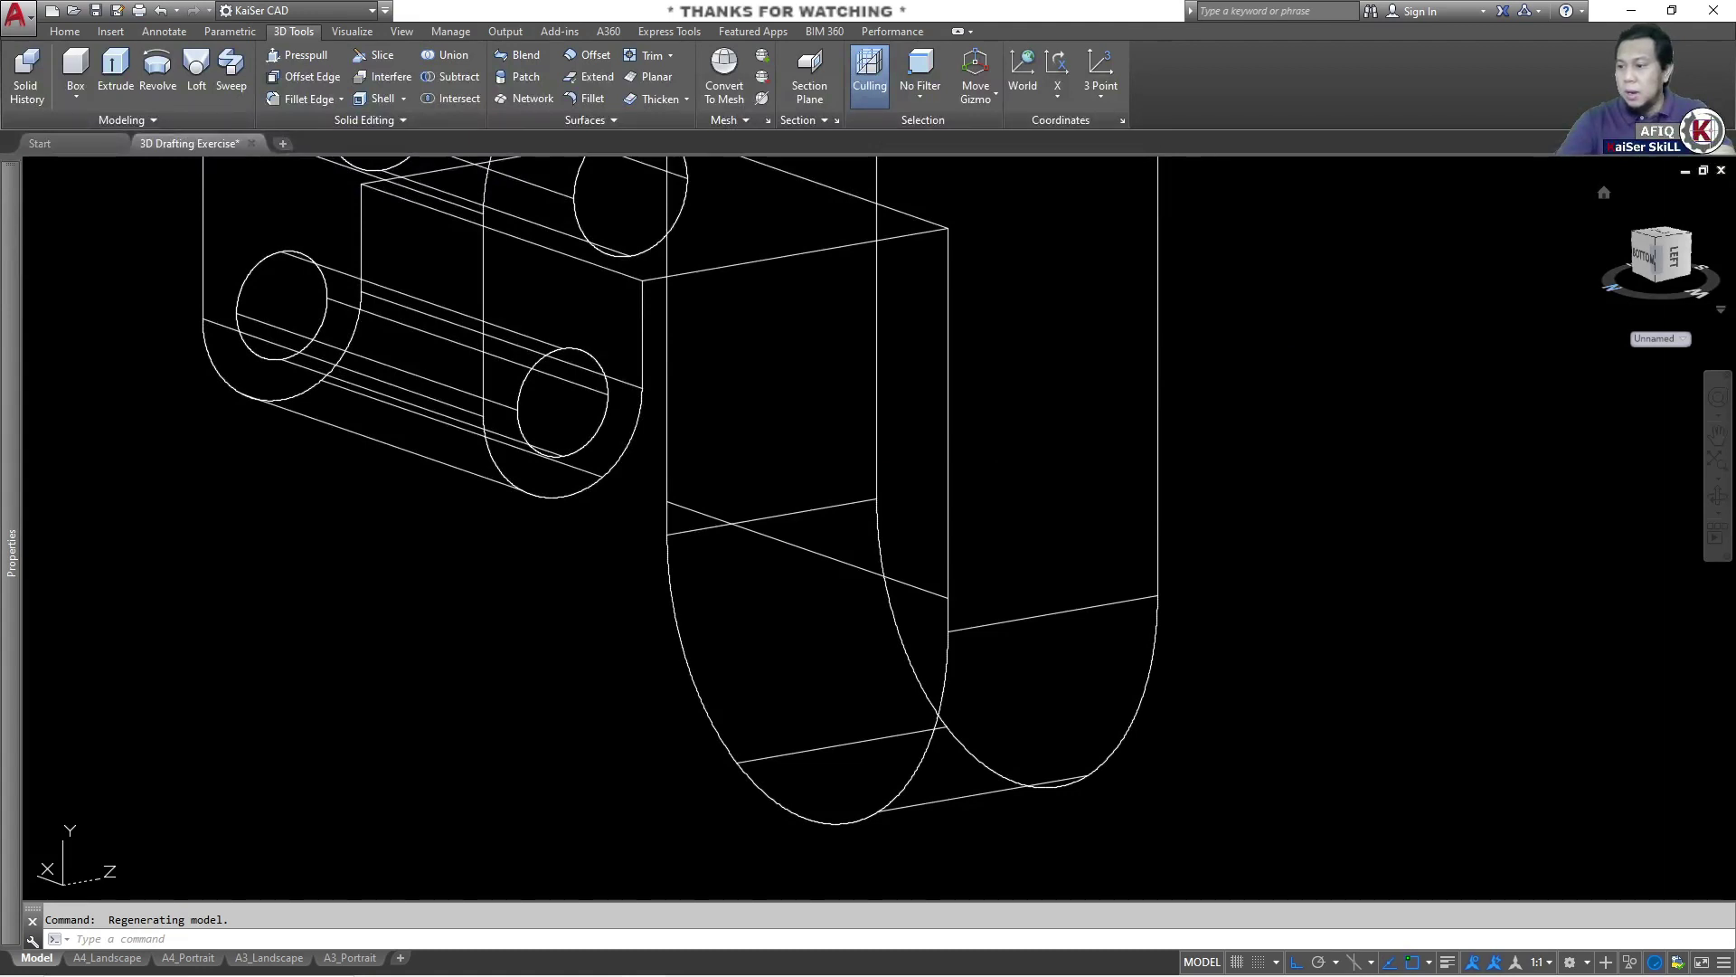
pyautogui.hotkey('alt', 'Tab')
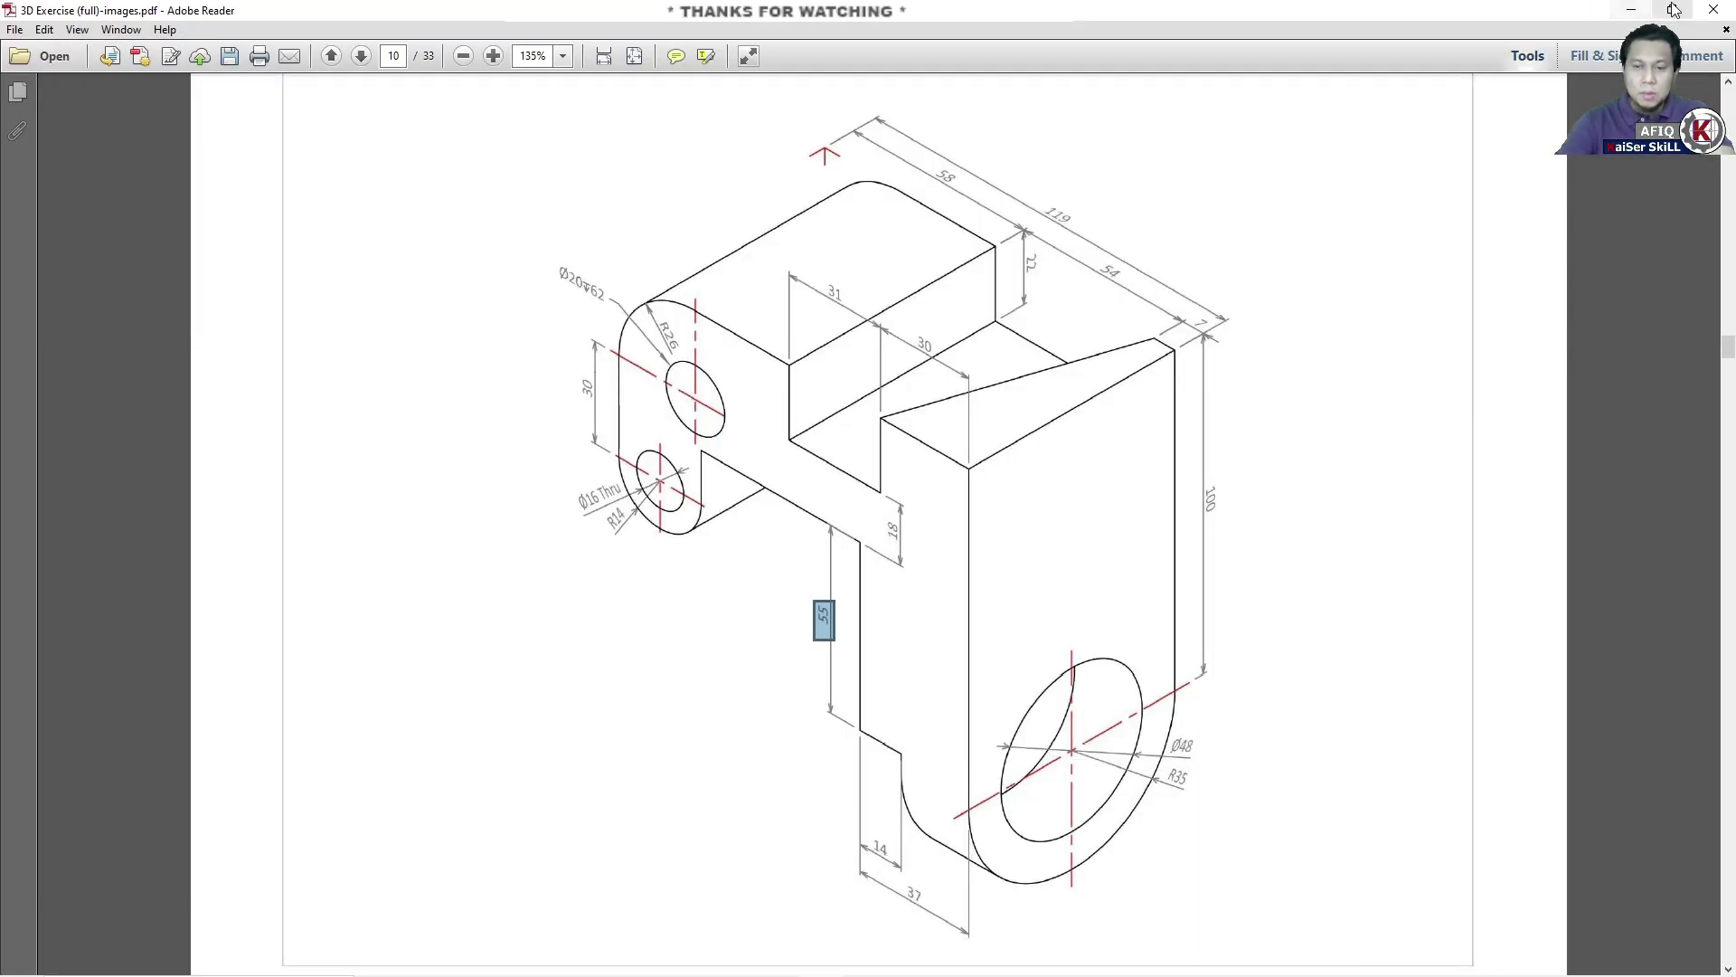
pyautogui.hotkey('alt', 'Tab')
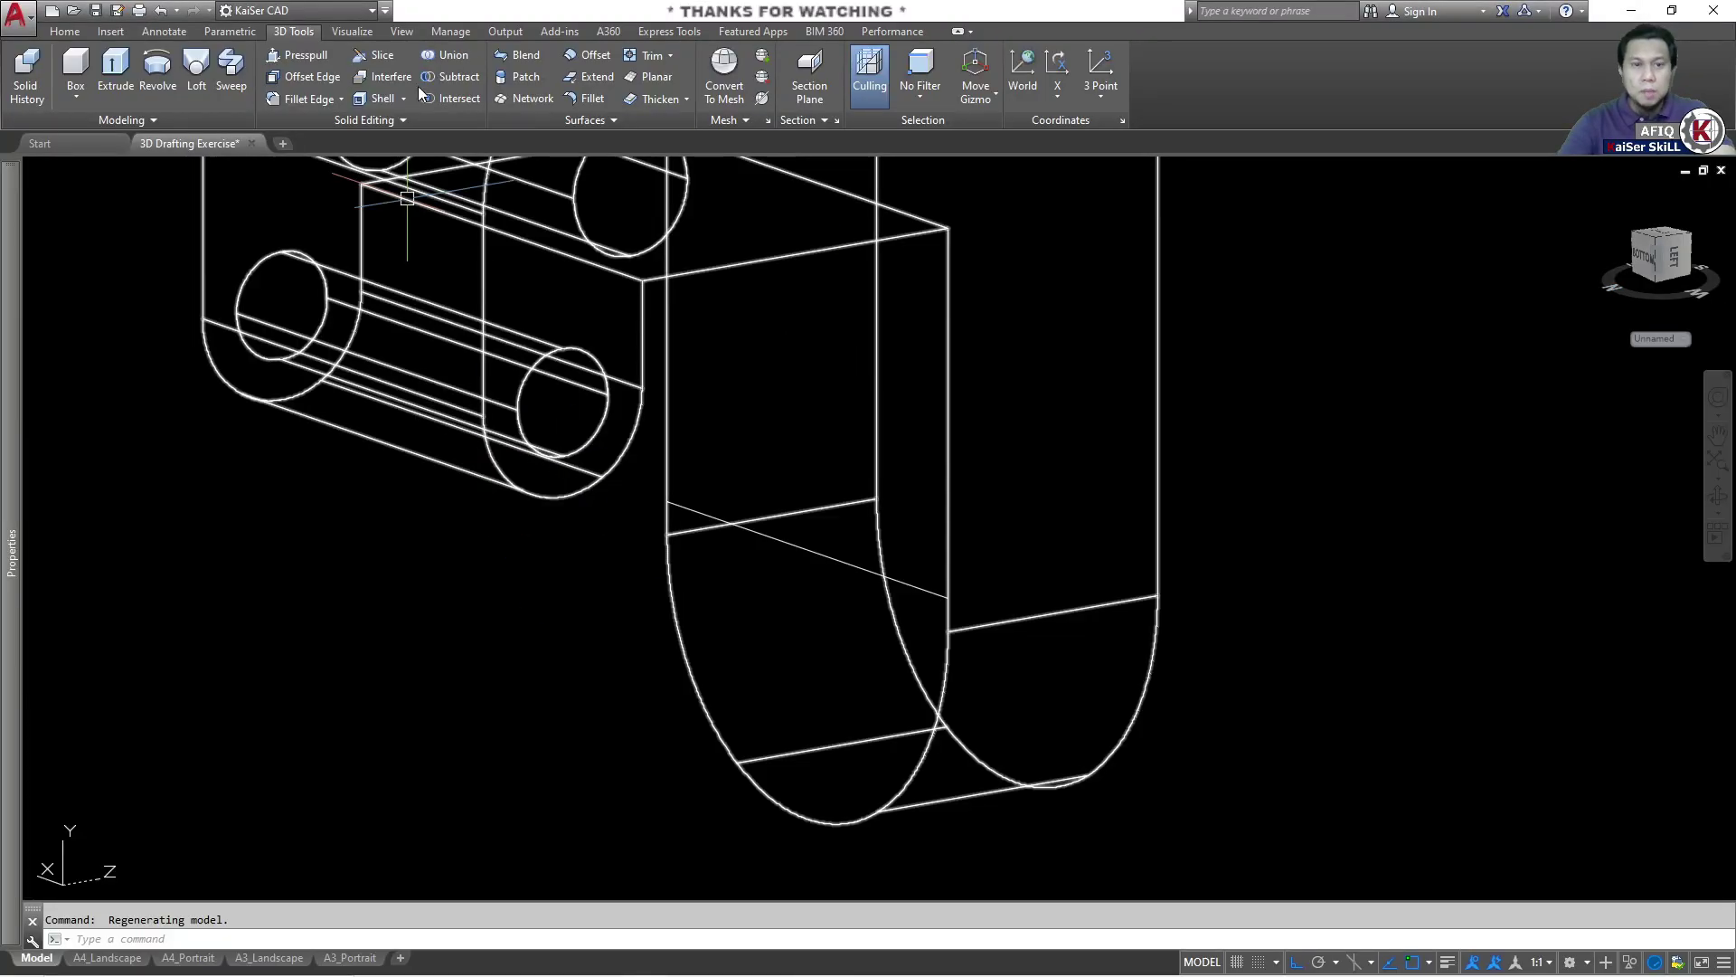
# Press-pull the half-round region back with a negative depth to form the step.
pyautogui.click(308, 56)
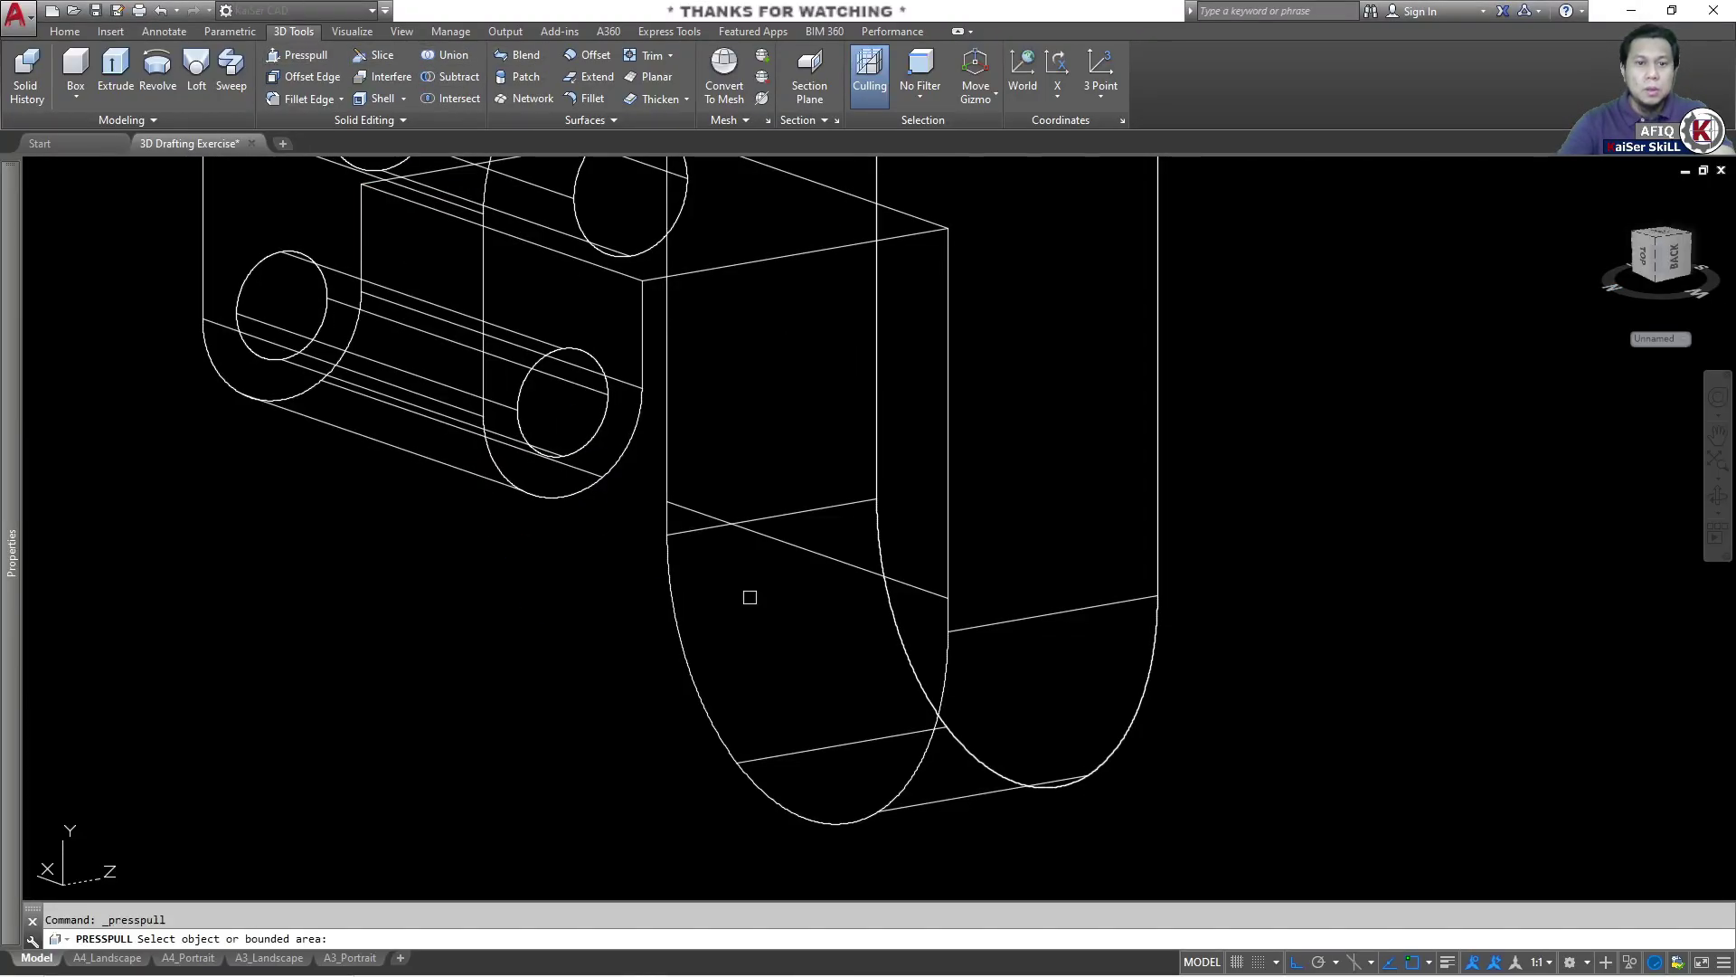
pyautogui.click(767, 659)
pyautogui.scroll(-1, 1230, 588)
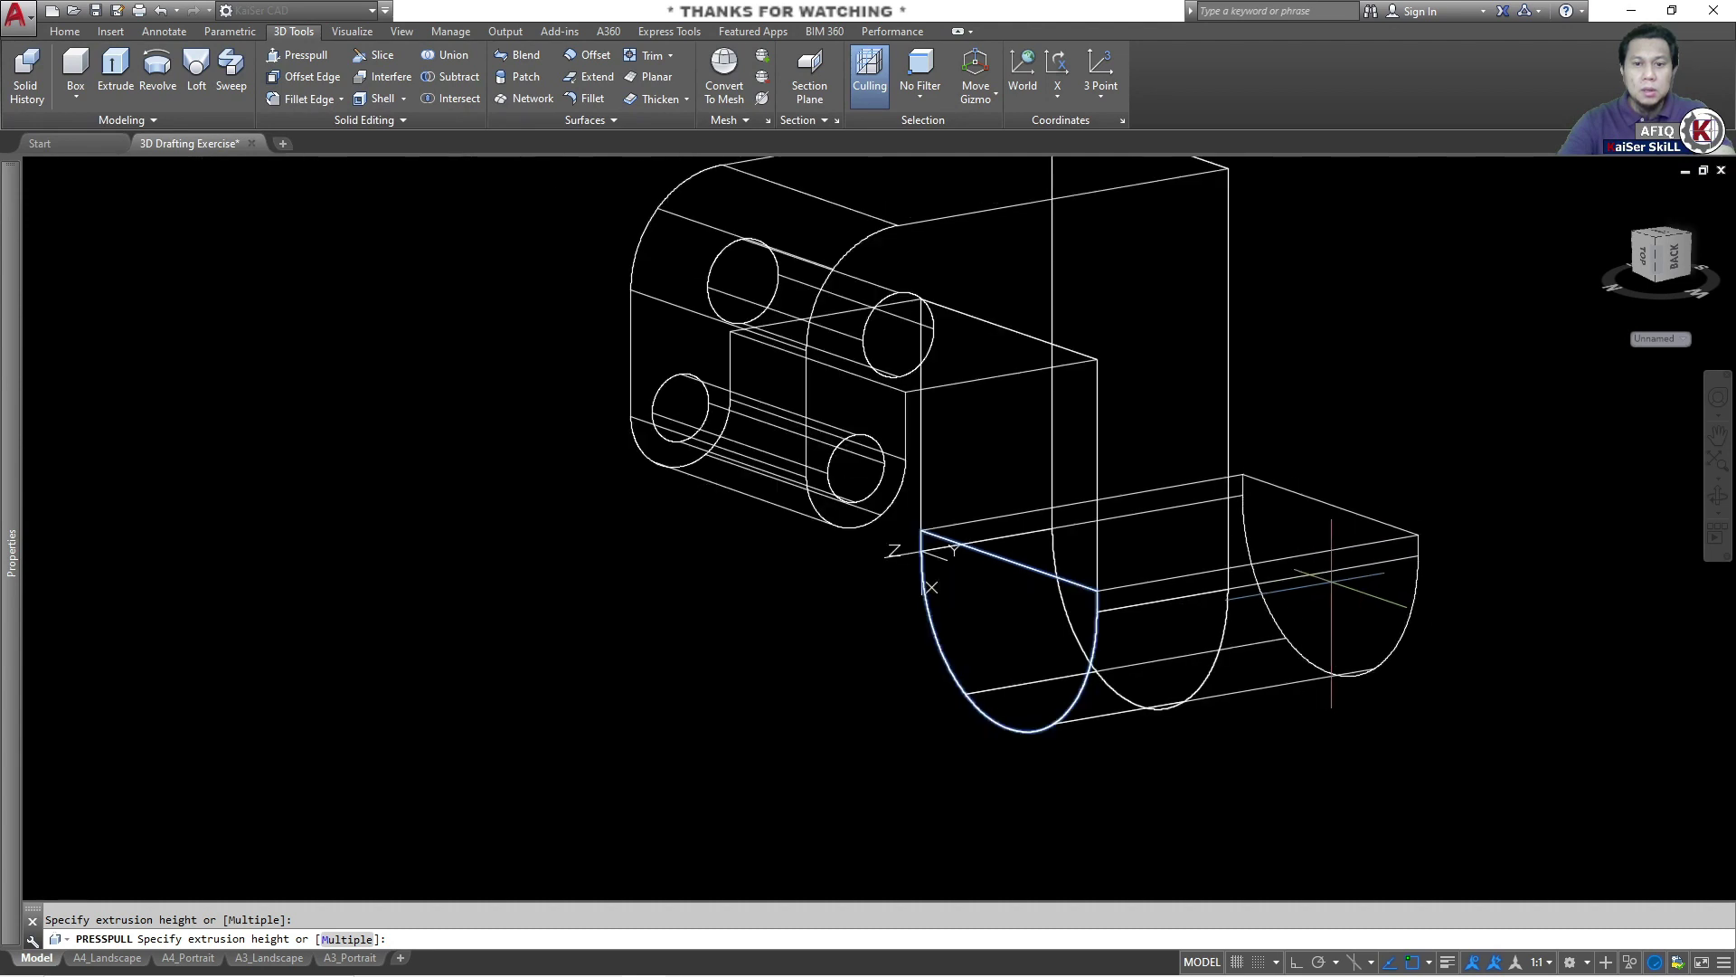
pyautogui.scroll(1, 1239, 588)
pyautogui.keyDown('shift'); pyautogui.moveTo(1247, 587); pyautogui.dragTo(904, 608, button='middle'); pyautogui.keyUp('shift')
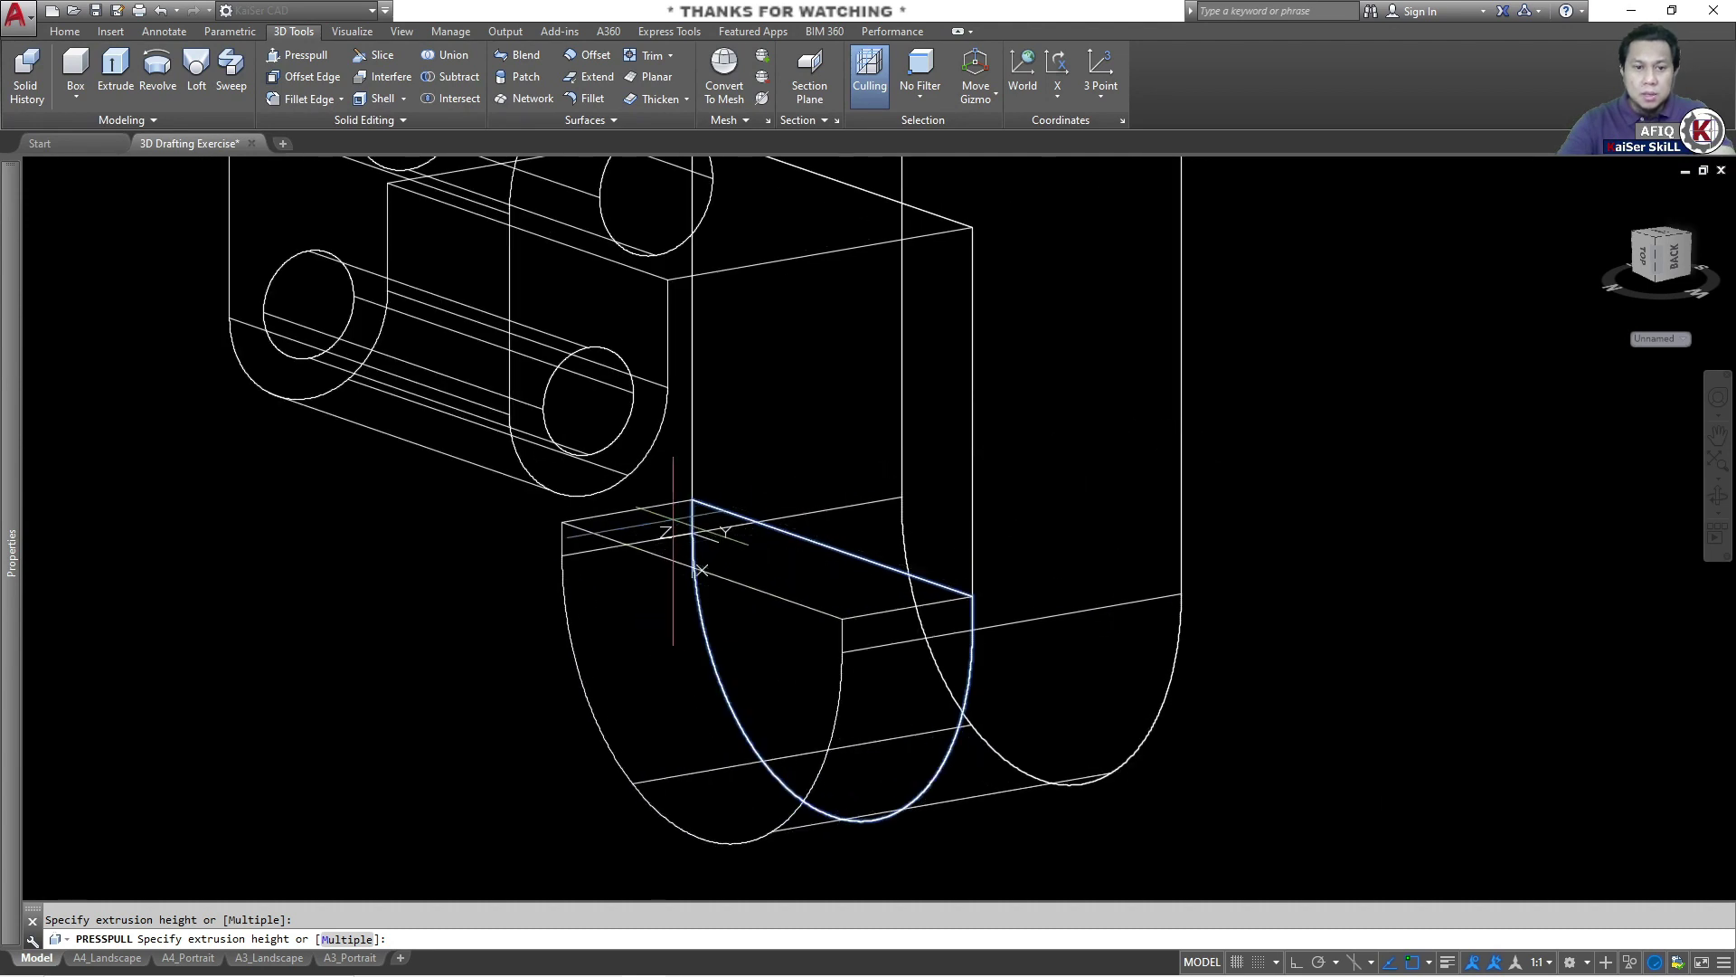
pyautogui.scroll(2, 905, 607)
pyautogui.scroll(2, 1067, 583)
pyautogui.scroll(2, 1028, 609)
pyautogui.keyDown('shift'); pyautogui.moveTo(1028, 609); pyautogui.dragTo(1022, 606, button='middle'); pyautogui.keyUp('shift')
pyautogui.write('-1')
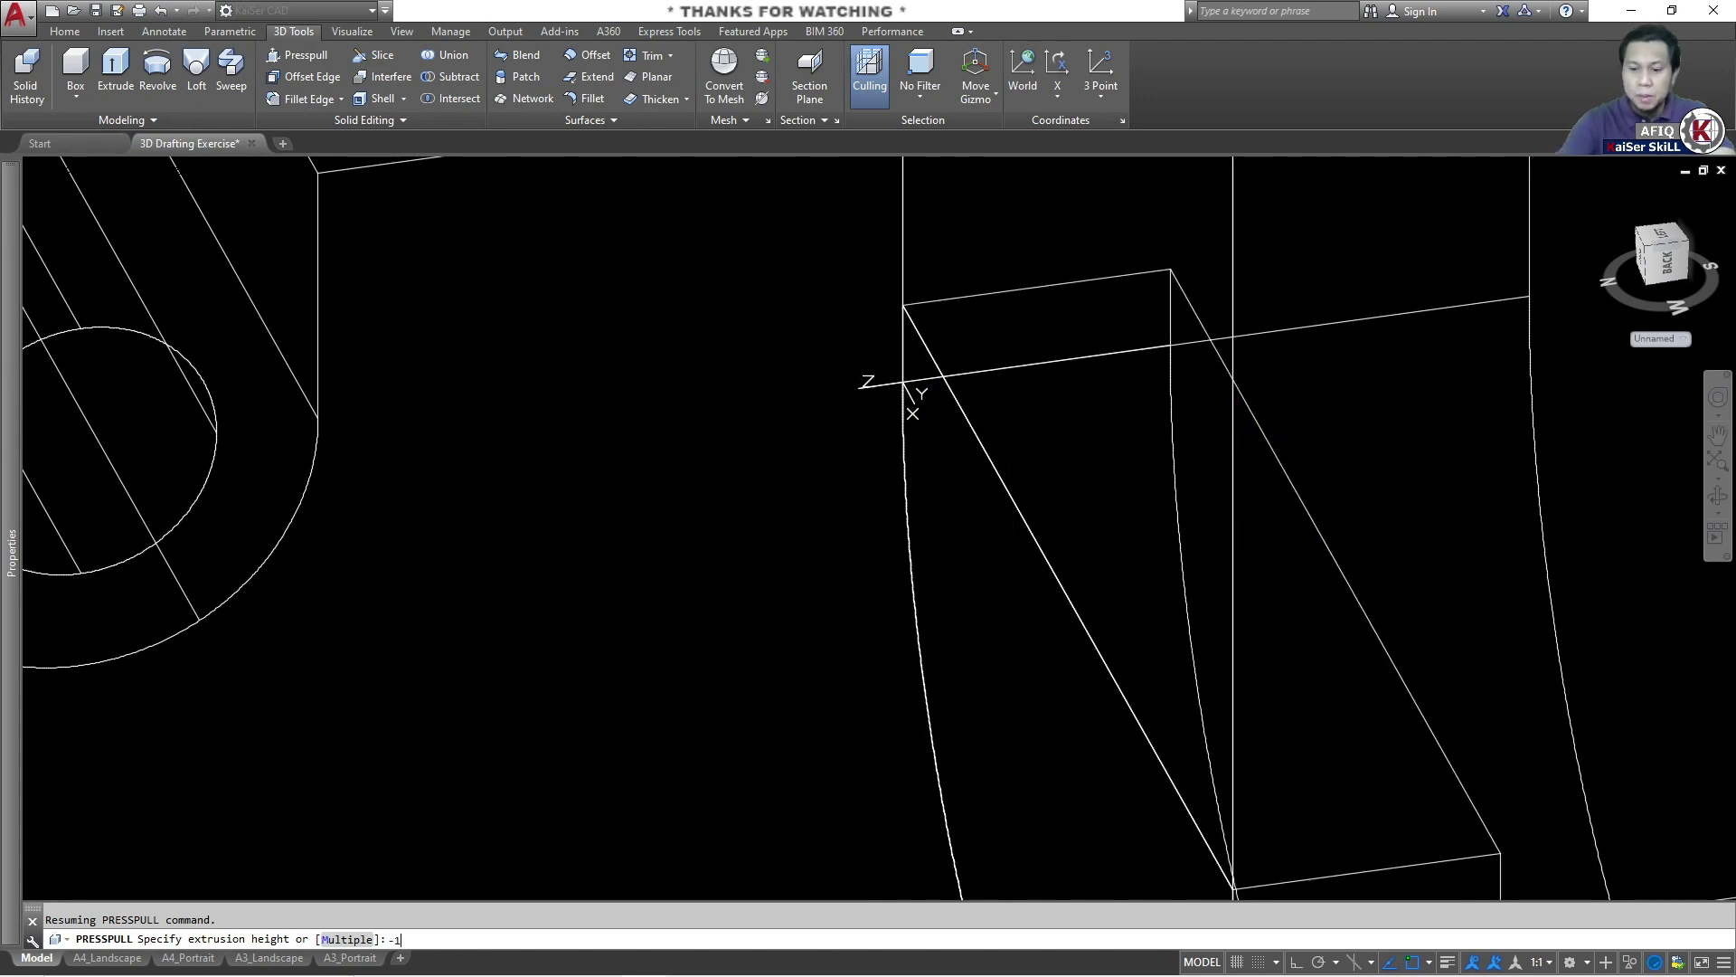
pyautogui.press('Return')
# Erase the leftover slanted guide line and return to the home view.
pyautogui.keyDown('shift'); pyautogui.moveTo(1278, 426); pyautogui.dragTo(889, 385, button='middle'); pyautogui.keyUp('shift')
pyautogui.click(852, 372)
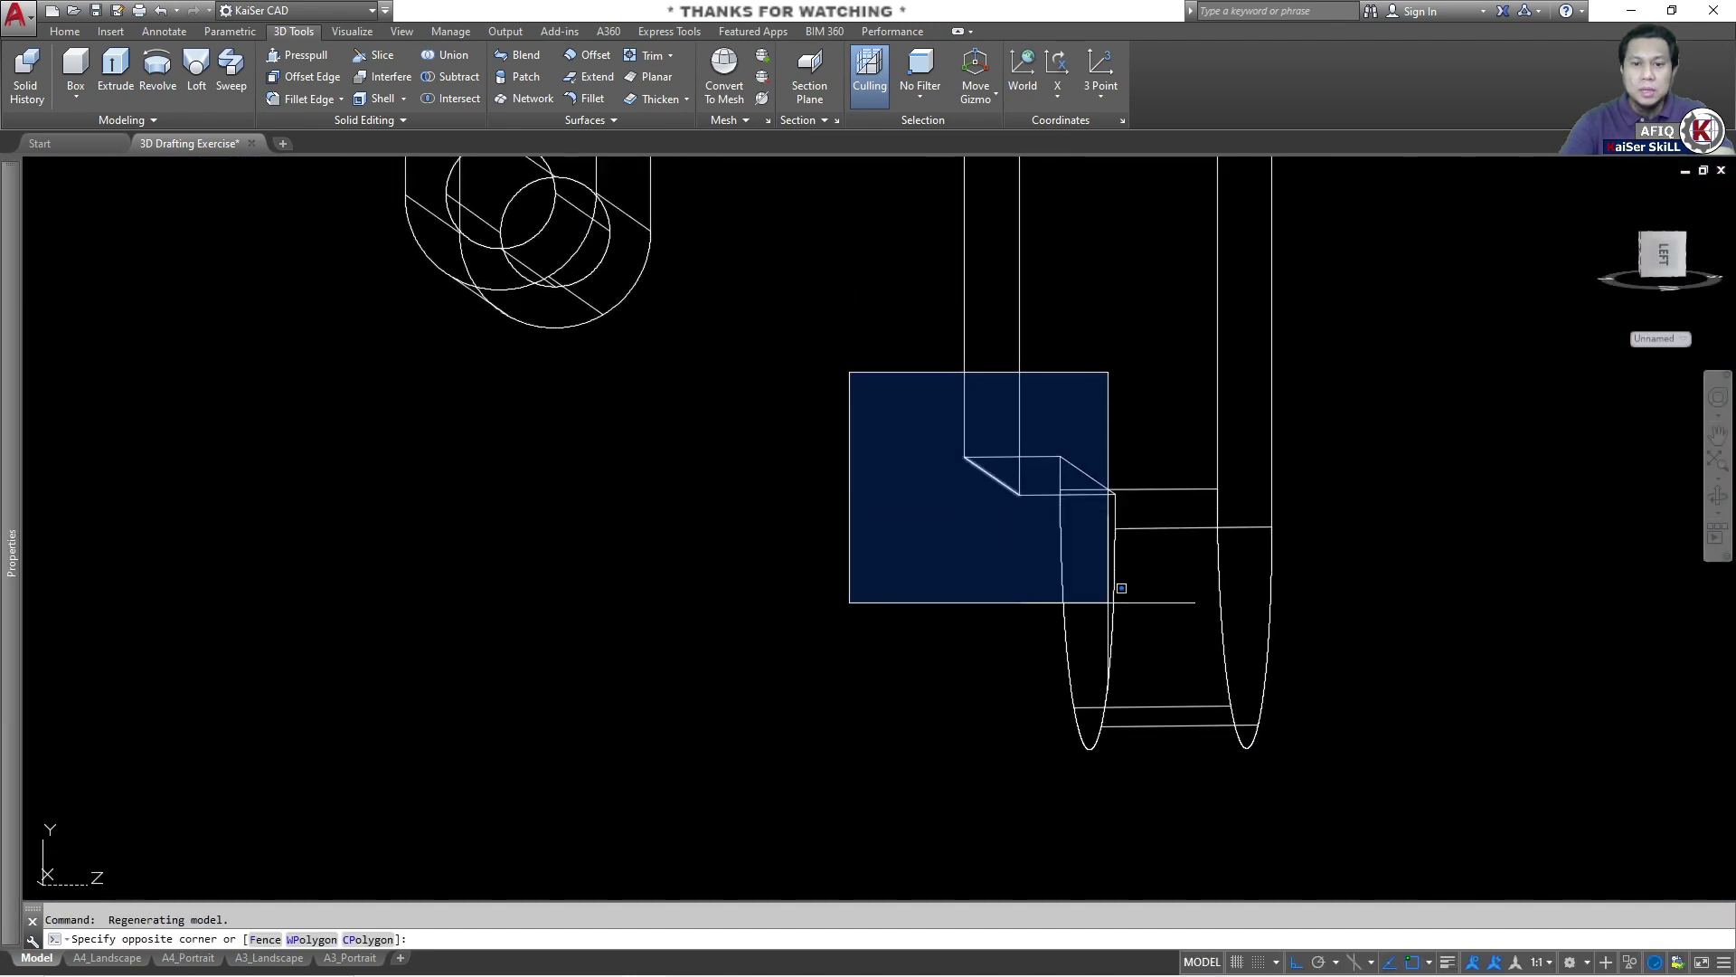
pyautogui.click(1114, 593)
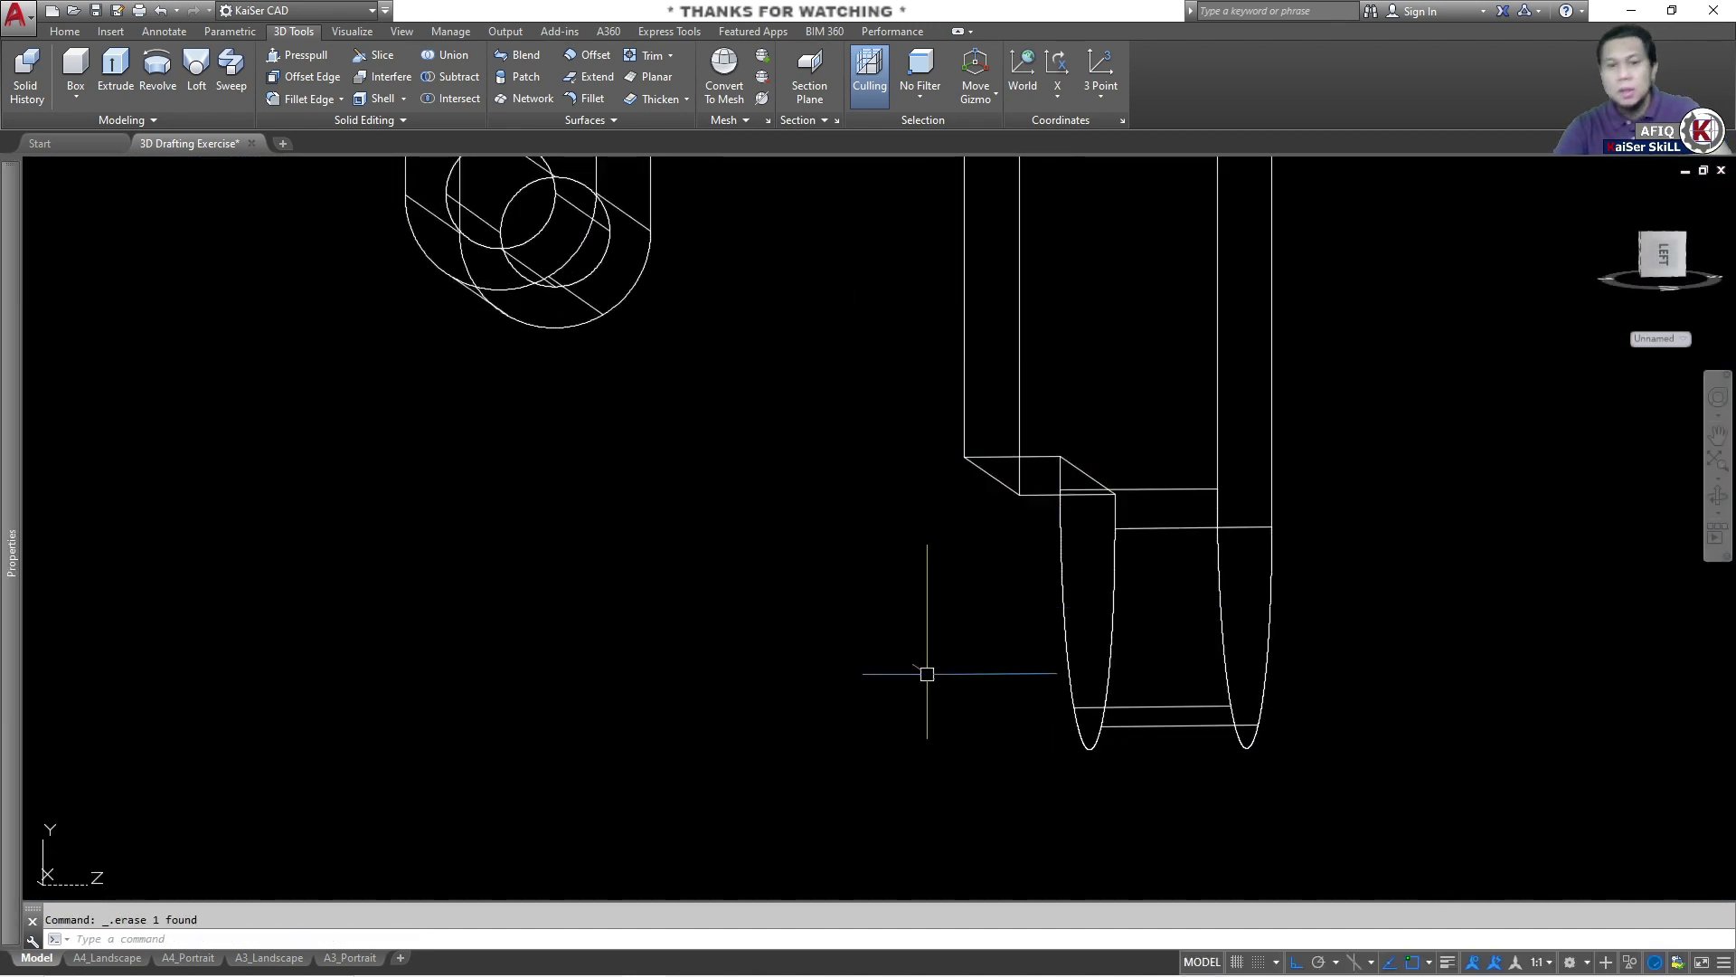
pyautogui.press('Delete')
pyautogui.moveTo(1287, 562)
pyautogui.keyDown('shift'); pyautogui.mouseDown(button='middle')
pyautogui.moveTo(1183, 600)
pyautogui.moveTo(1100, 593)
pyautogui.mouseUp(button='middle'); pyautogui.keyUp('shift')
pyautogui.click(1603, 194)
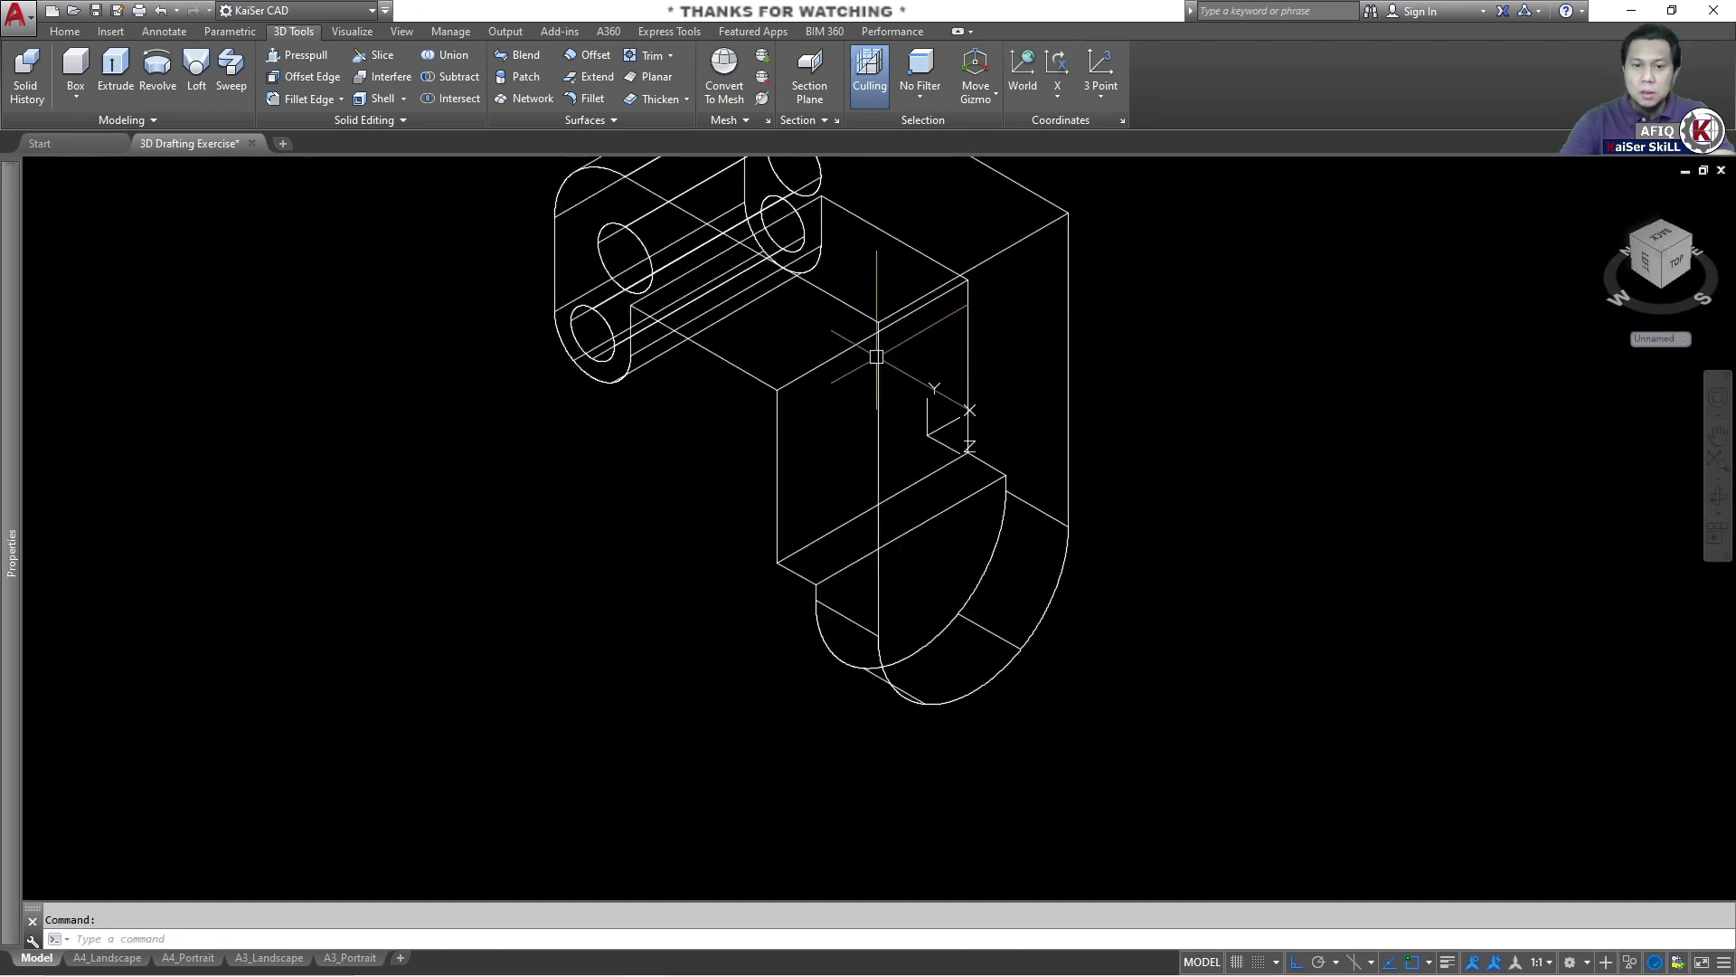
# Frame the curved lower end, check the Ø48 callout, and start a CIRCLE.
pyautogui.scroll(4, 892, 350)
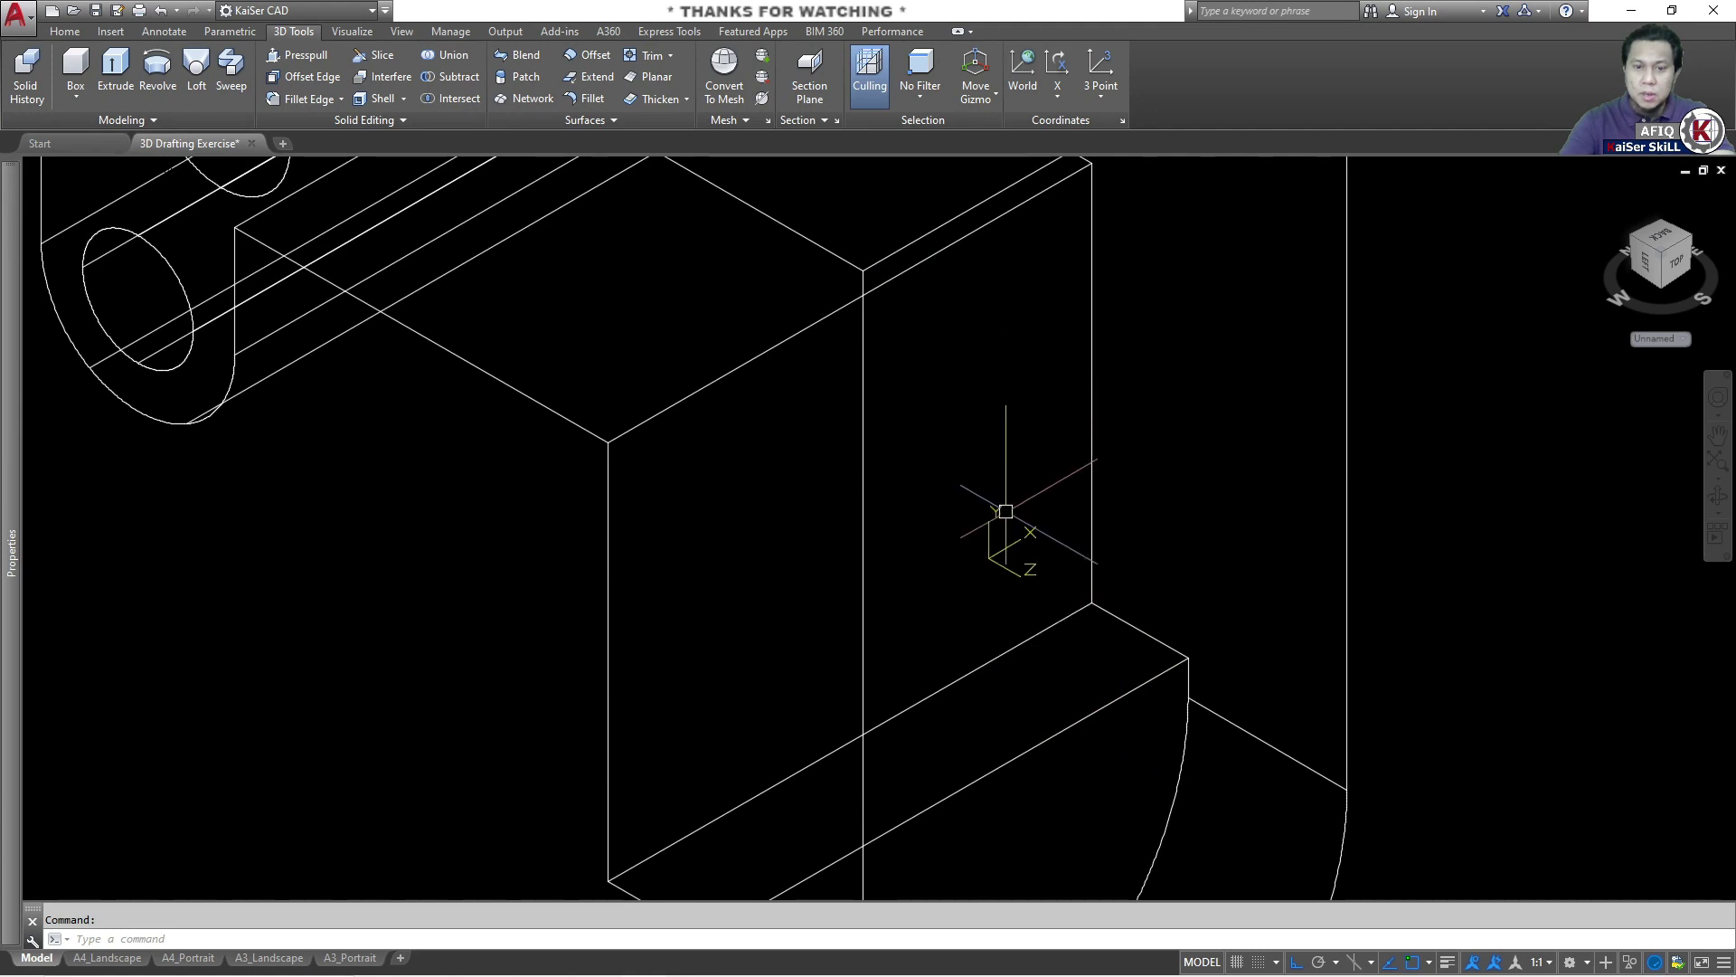
pyautogui.moveTo(1004, 506); pyautogui.dragTo(950, 333, button='middle')
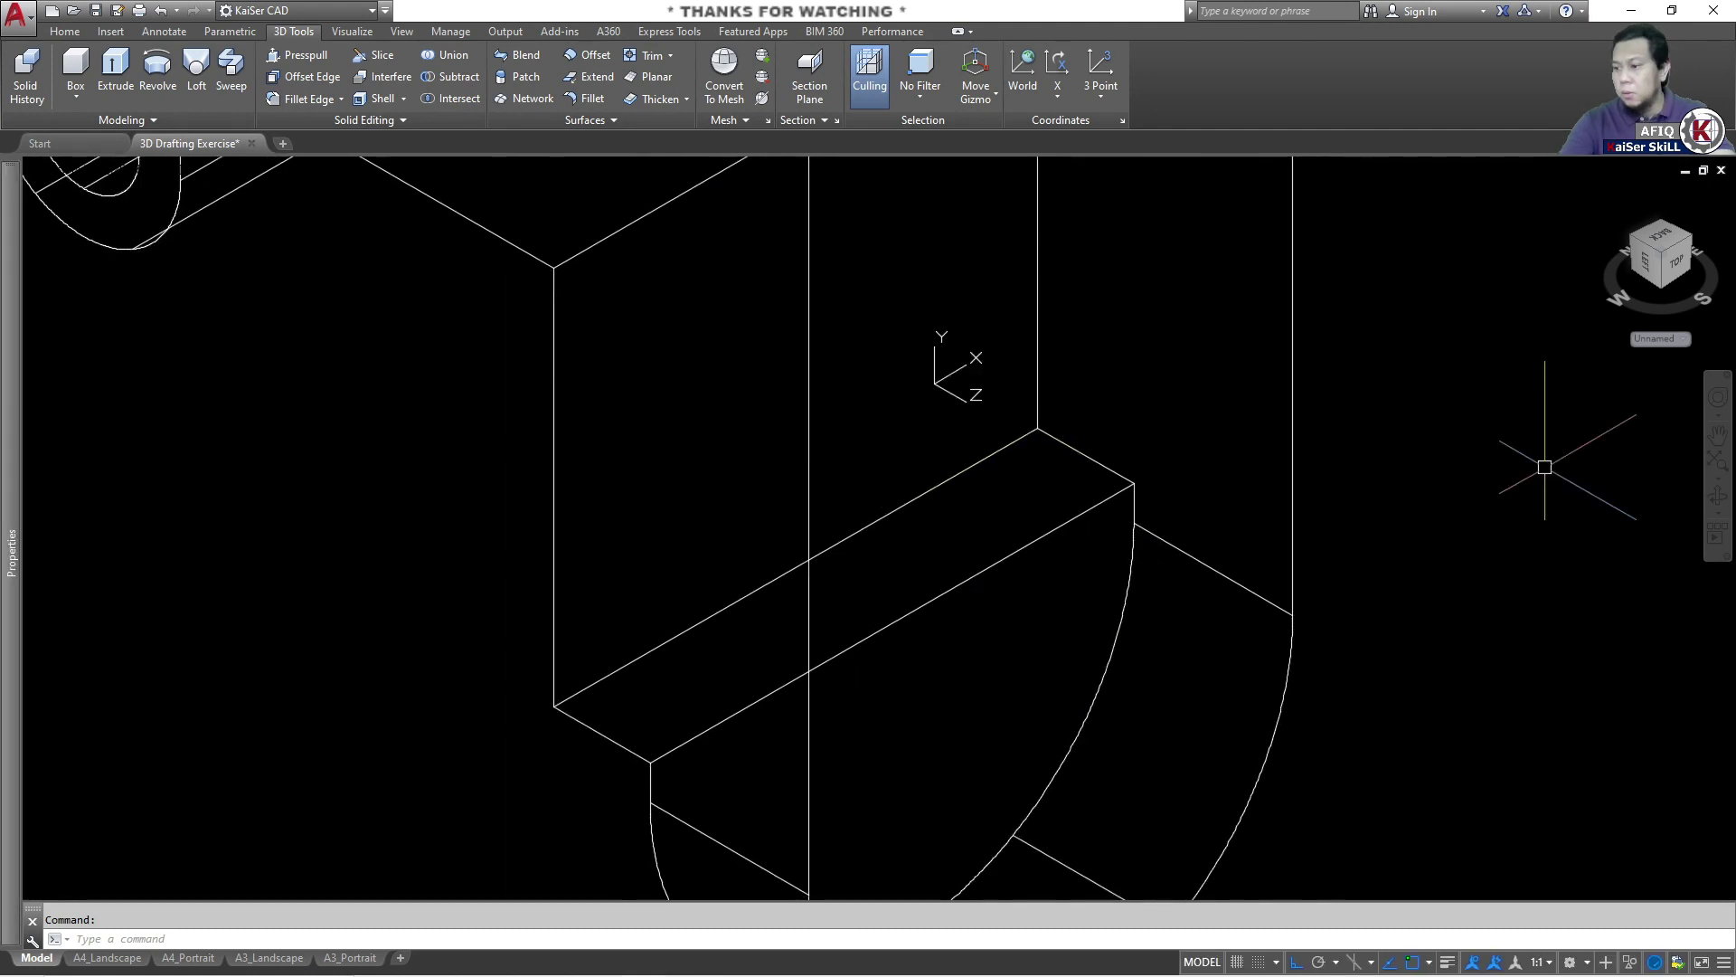
pyautogui.hotkey('alt', 'Tab')
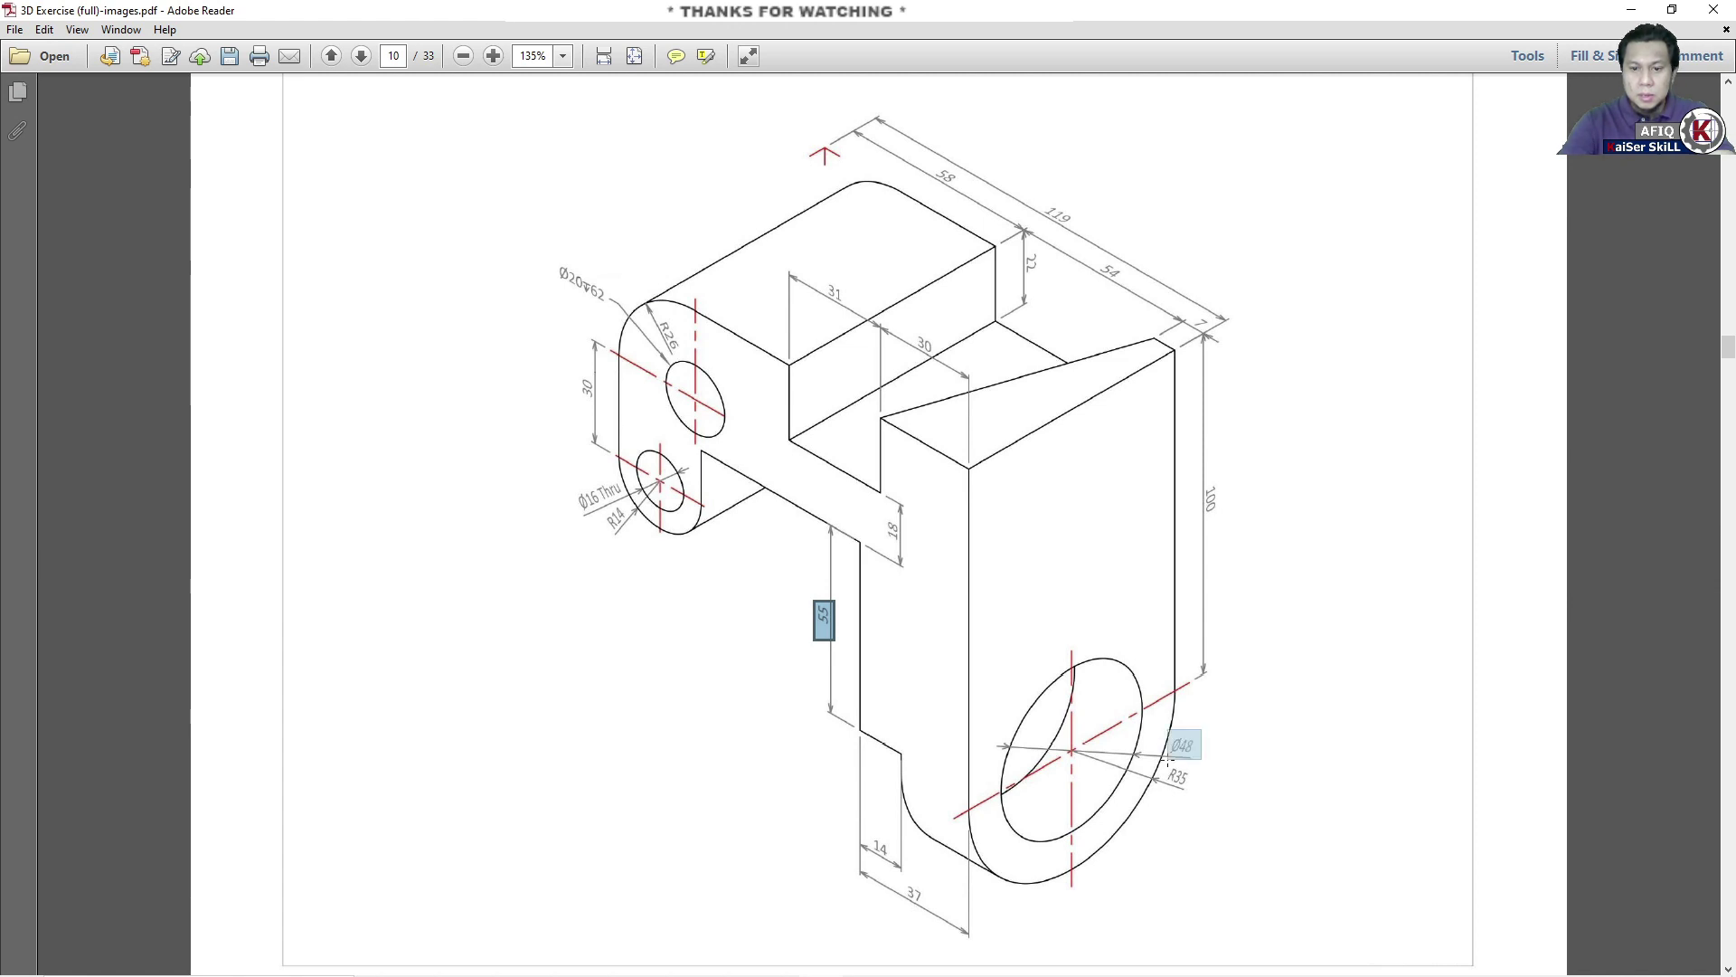
pyautogui.hotkey('alt', 'Tab')
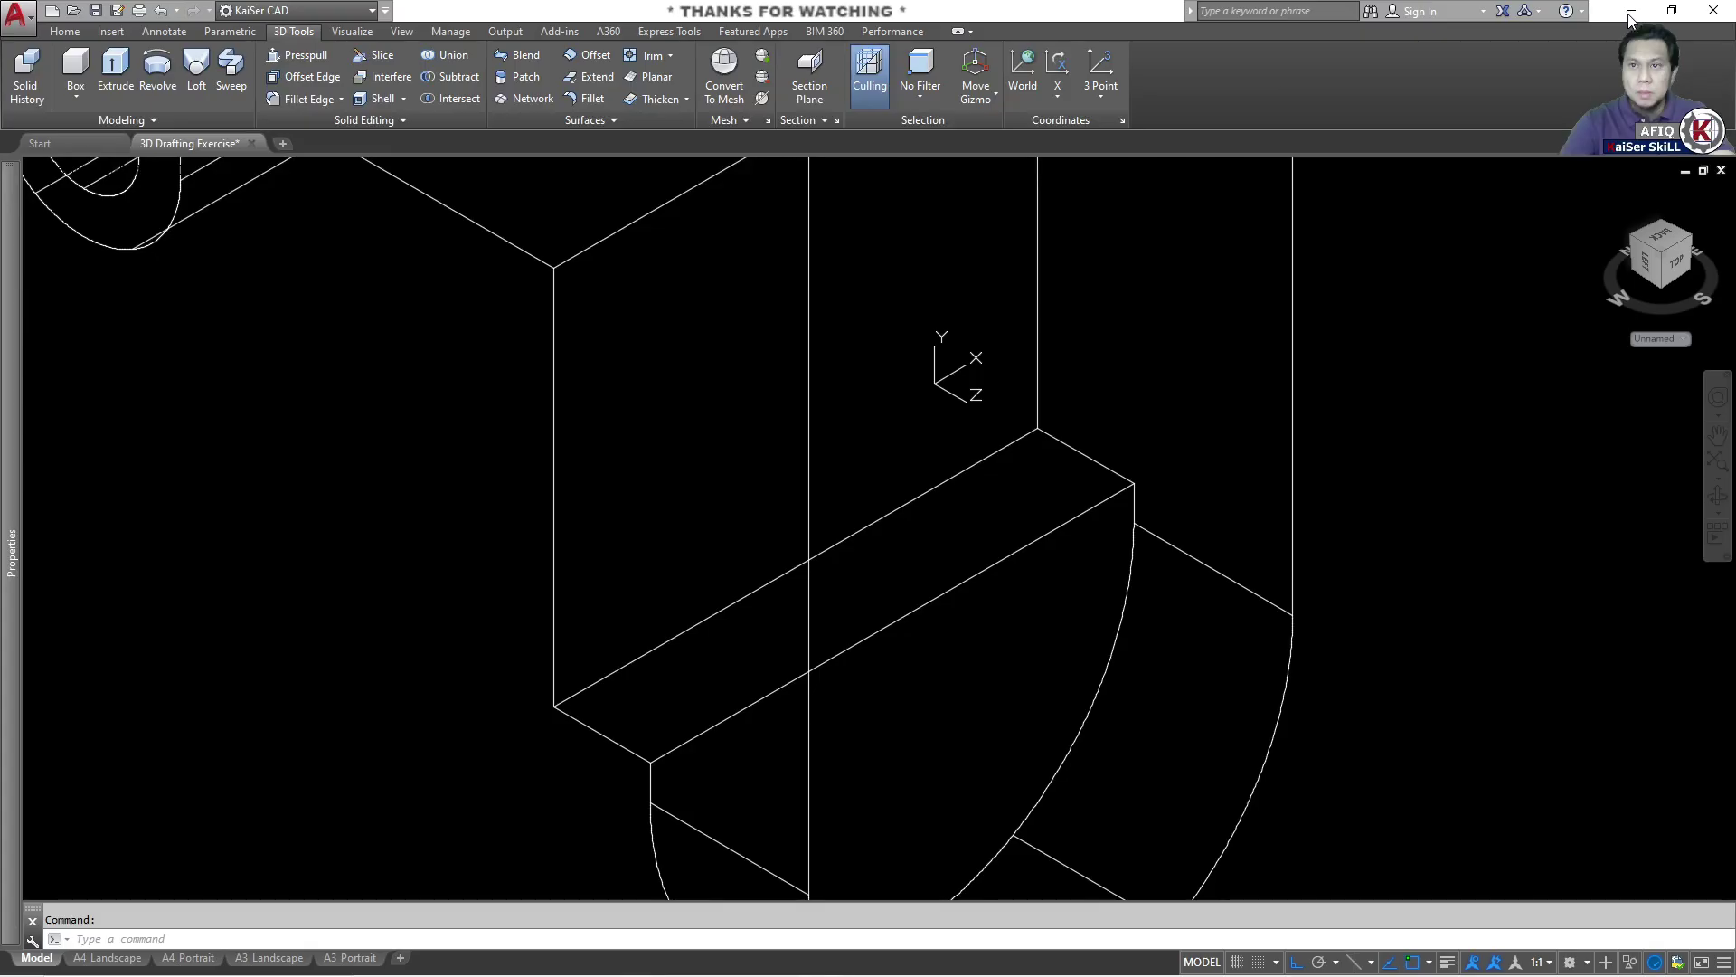
pyautogui.write('c')
pyautogui.press('Return')
pyautogui.moveTo(1073, 586)
pyautogui.mouseDown(button='middle')
pyautogui.moveTo(1023, 550)
pyautogui.moveTo(988, 416)
pyautogui.mouseUp(button='middle')
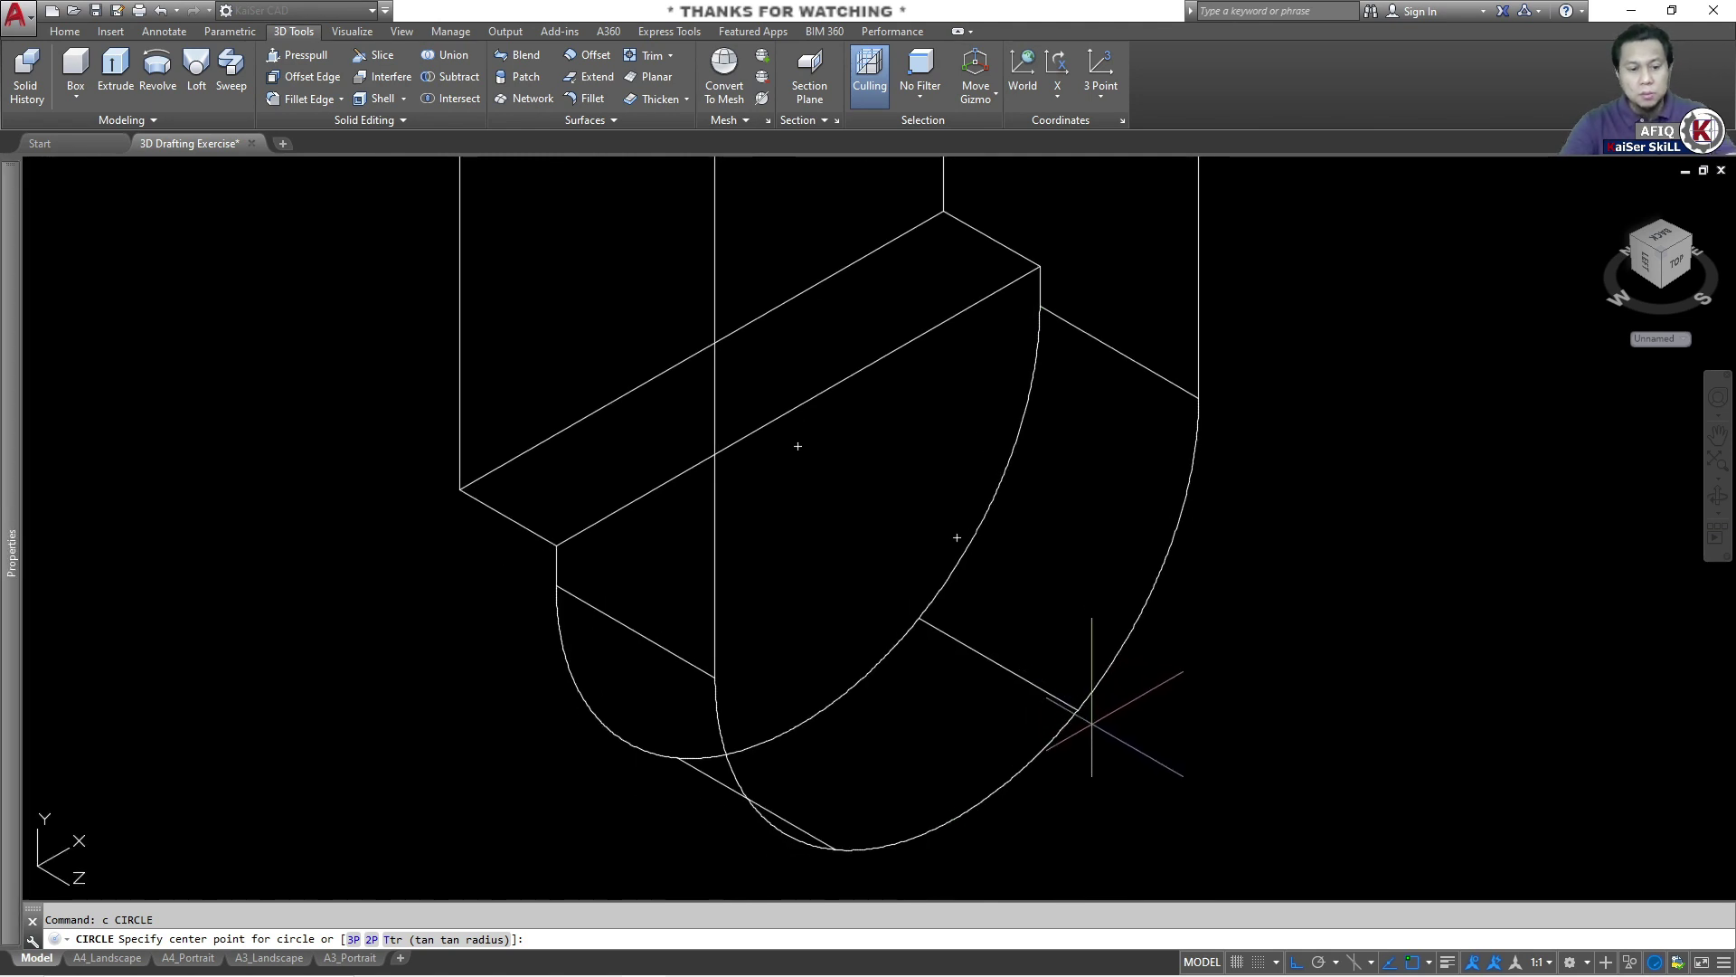
# Draw a 48-diameter circle centred on the lower end's arc centre.
pyautogui.keyDown('shift'); pyautogui.rightClick(1093, 723); pyautogui.keyUp('shift')
pyautogui.click(1158, 492)
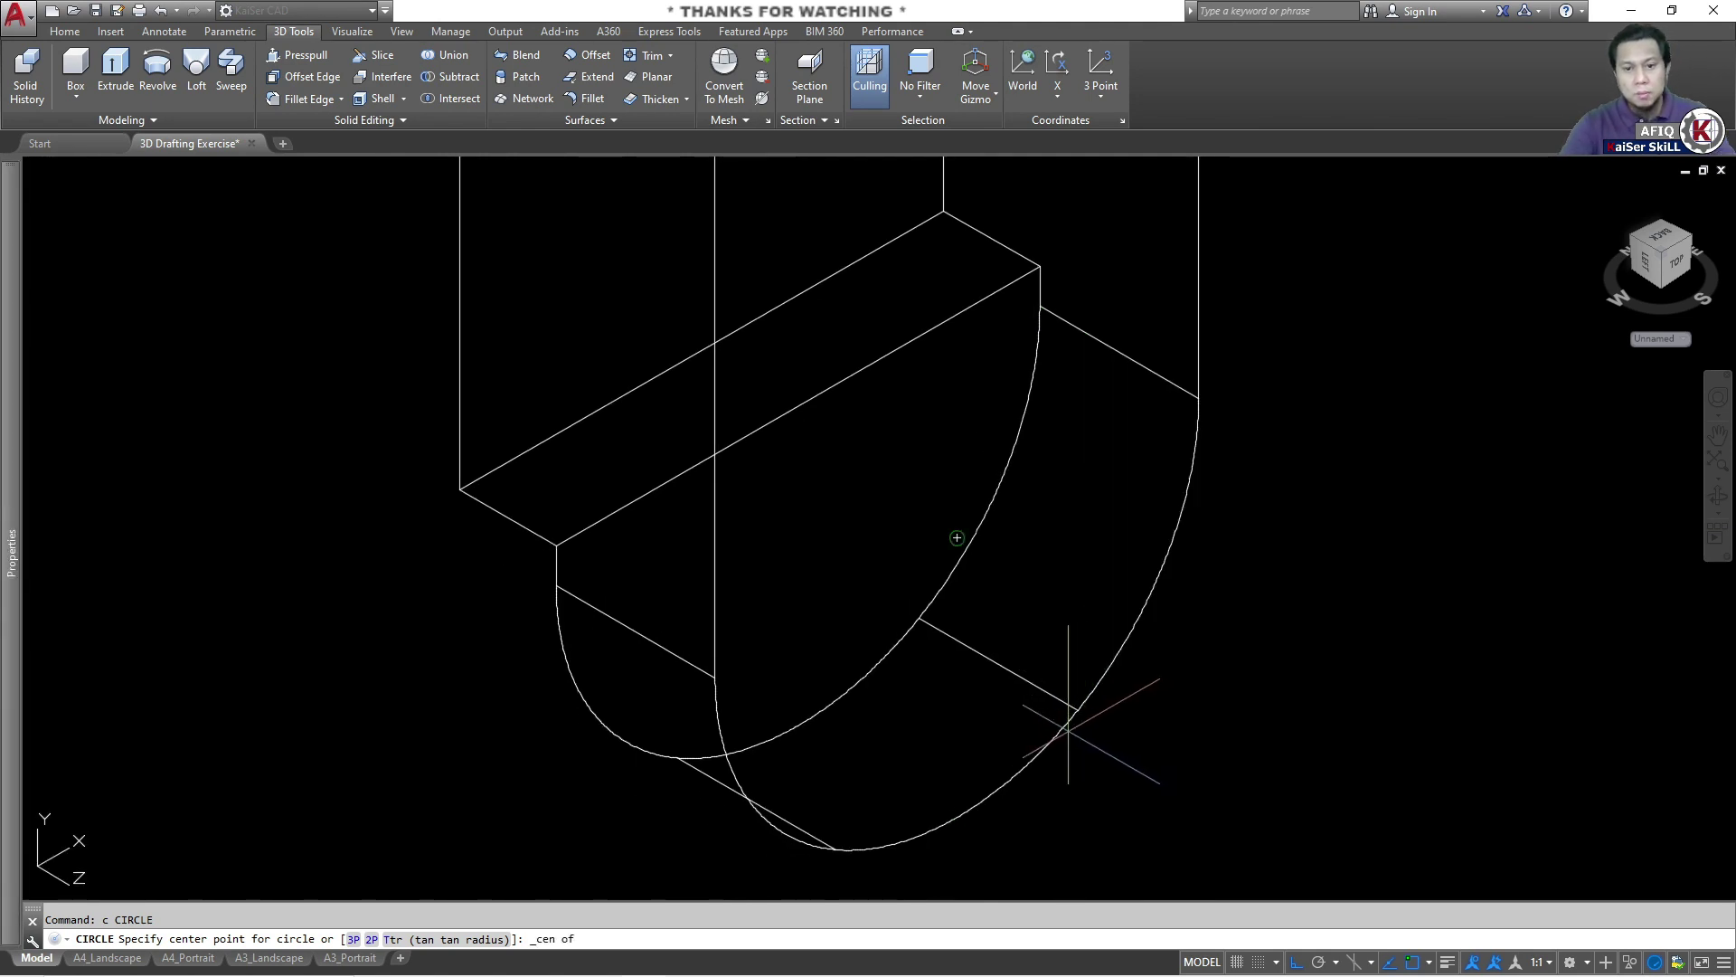
pyautogui.click(1069, 705)
pyautogui.write('d')
pyautogui.press('Return')
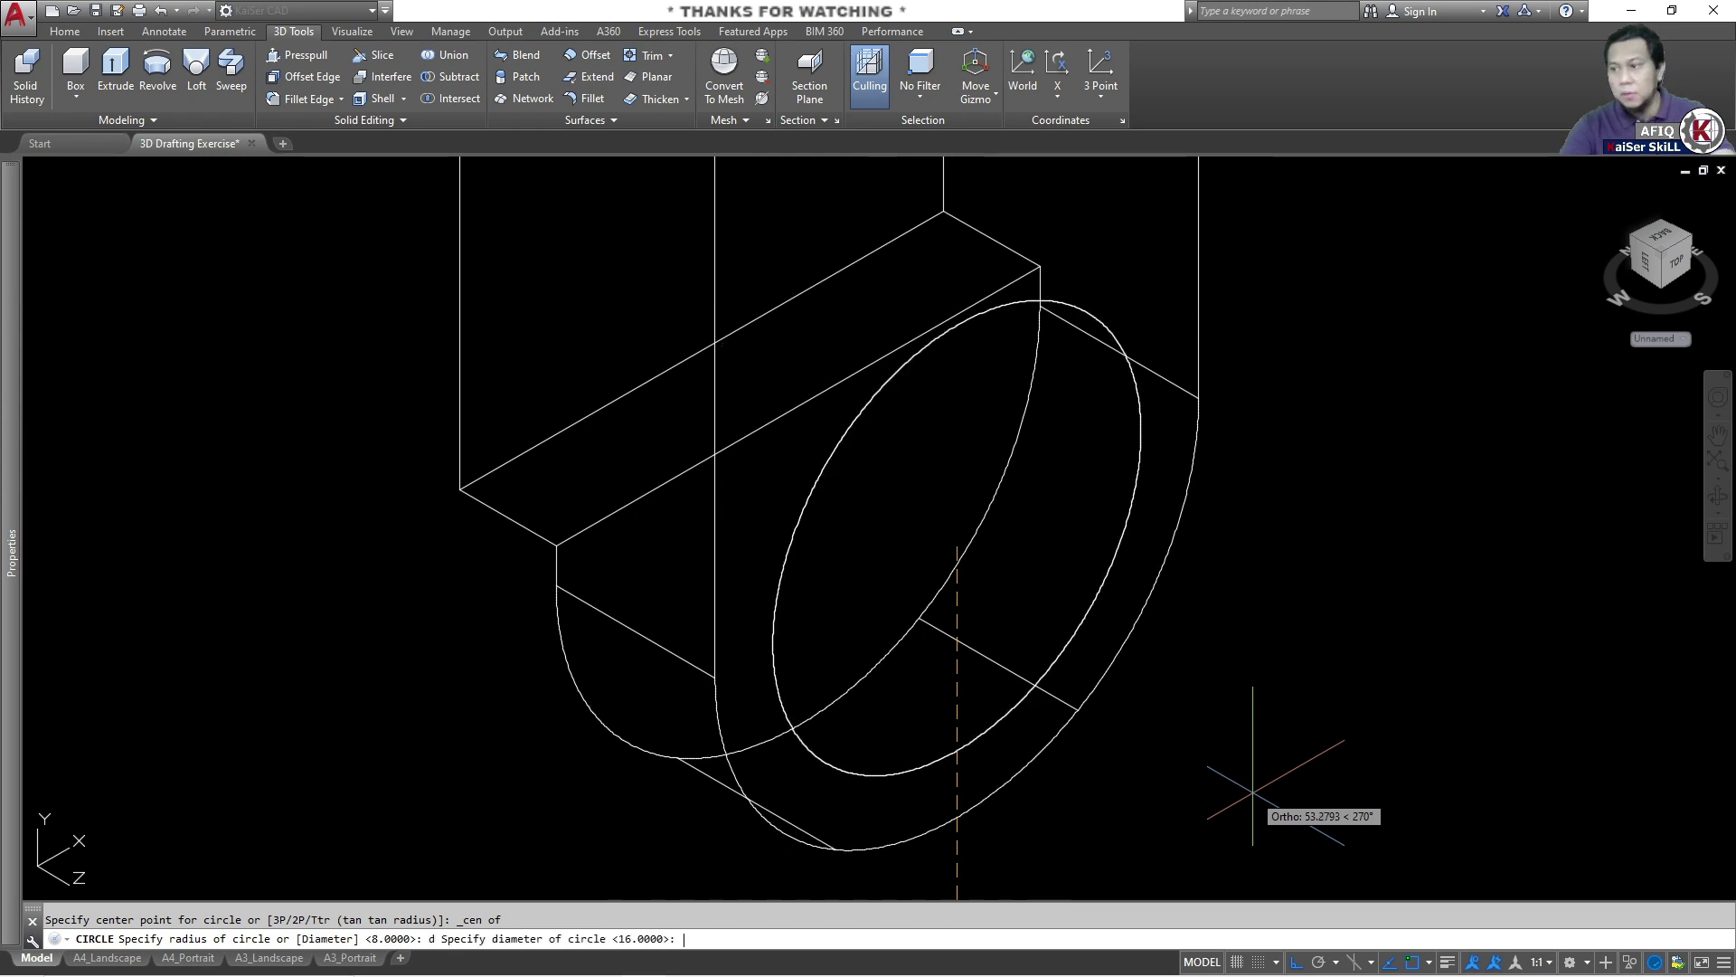
pyautogui.write('48')
pyautogui.press('Return')
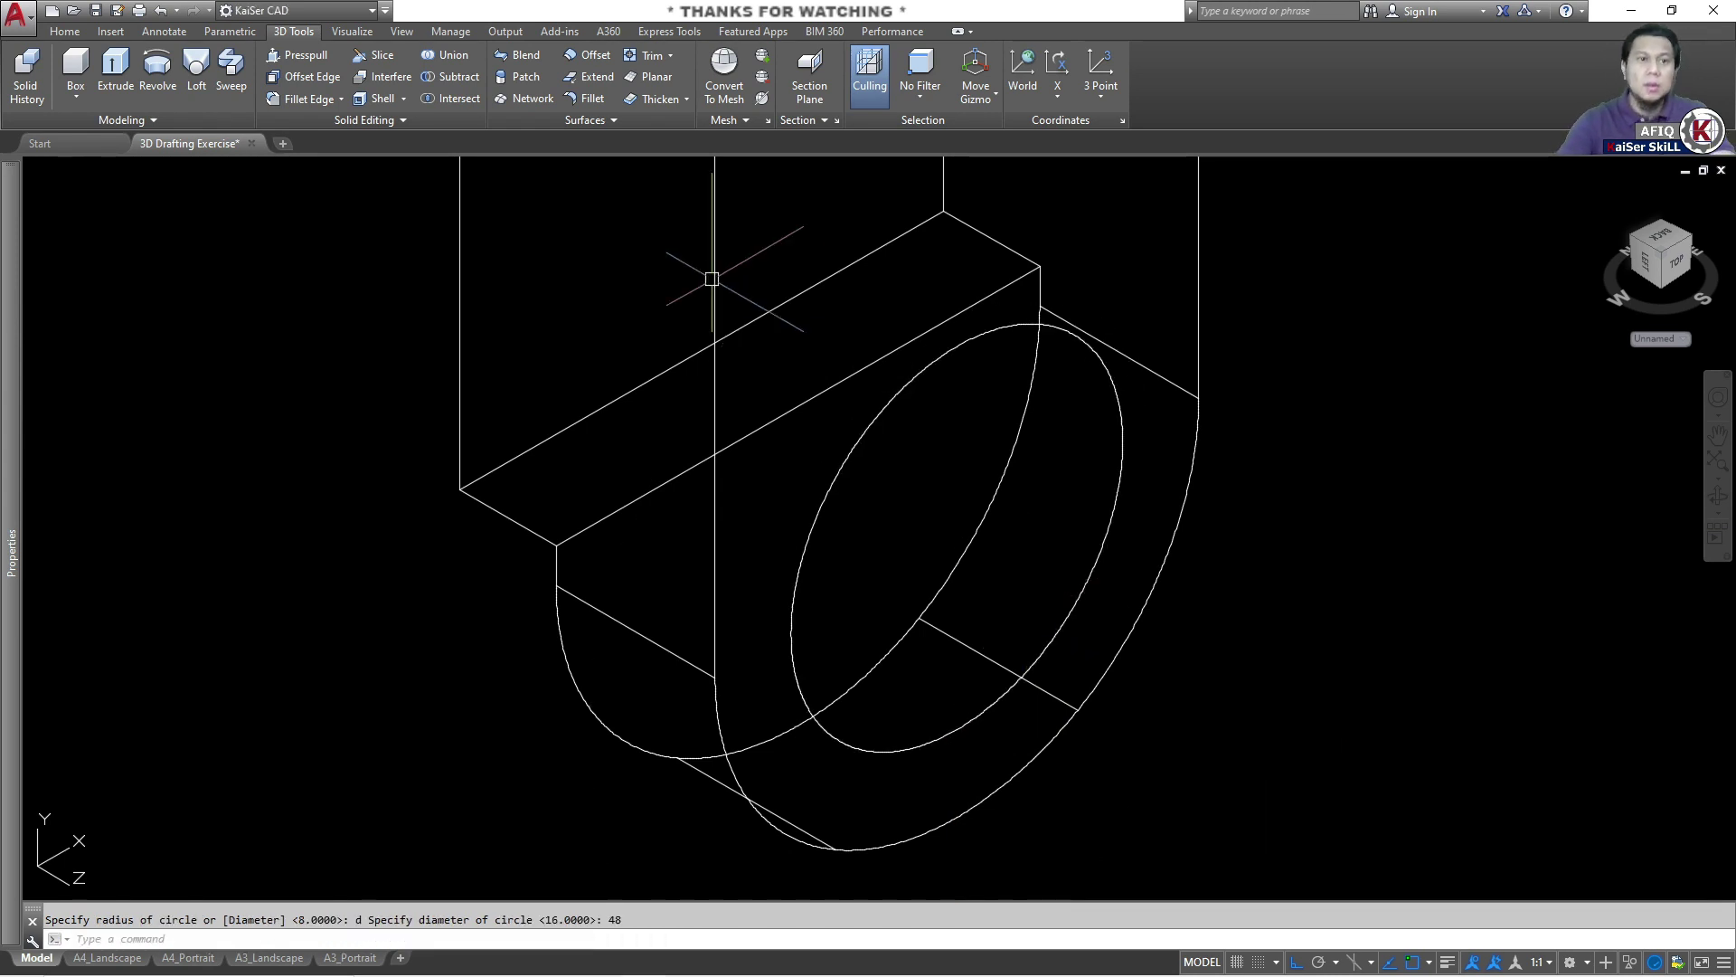
# Press-pull the new circle through the half-round end to cut the hole.
pyautogui.click(295, 56)
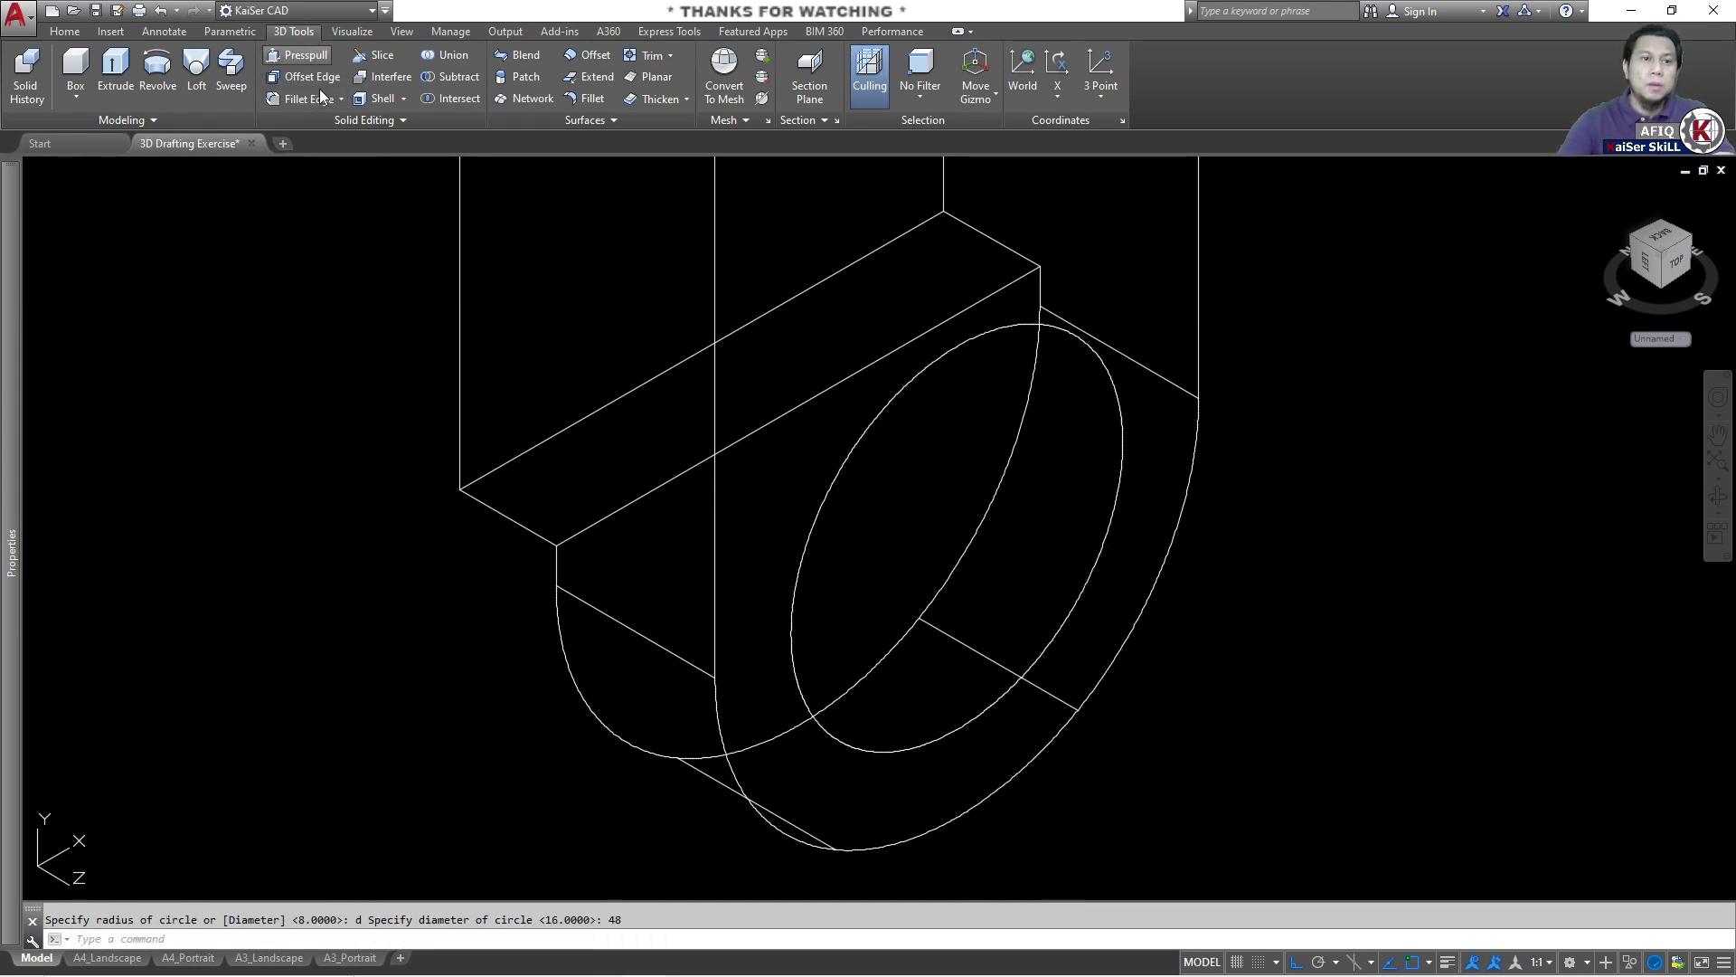
pyautogui.click(965, 549)
pyautogui.scroll(-5, 963, 549)
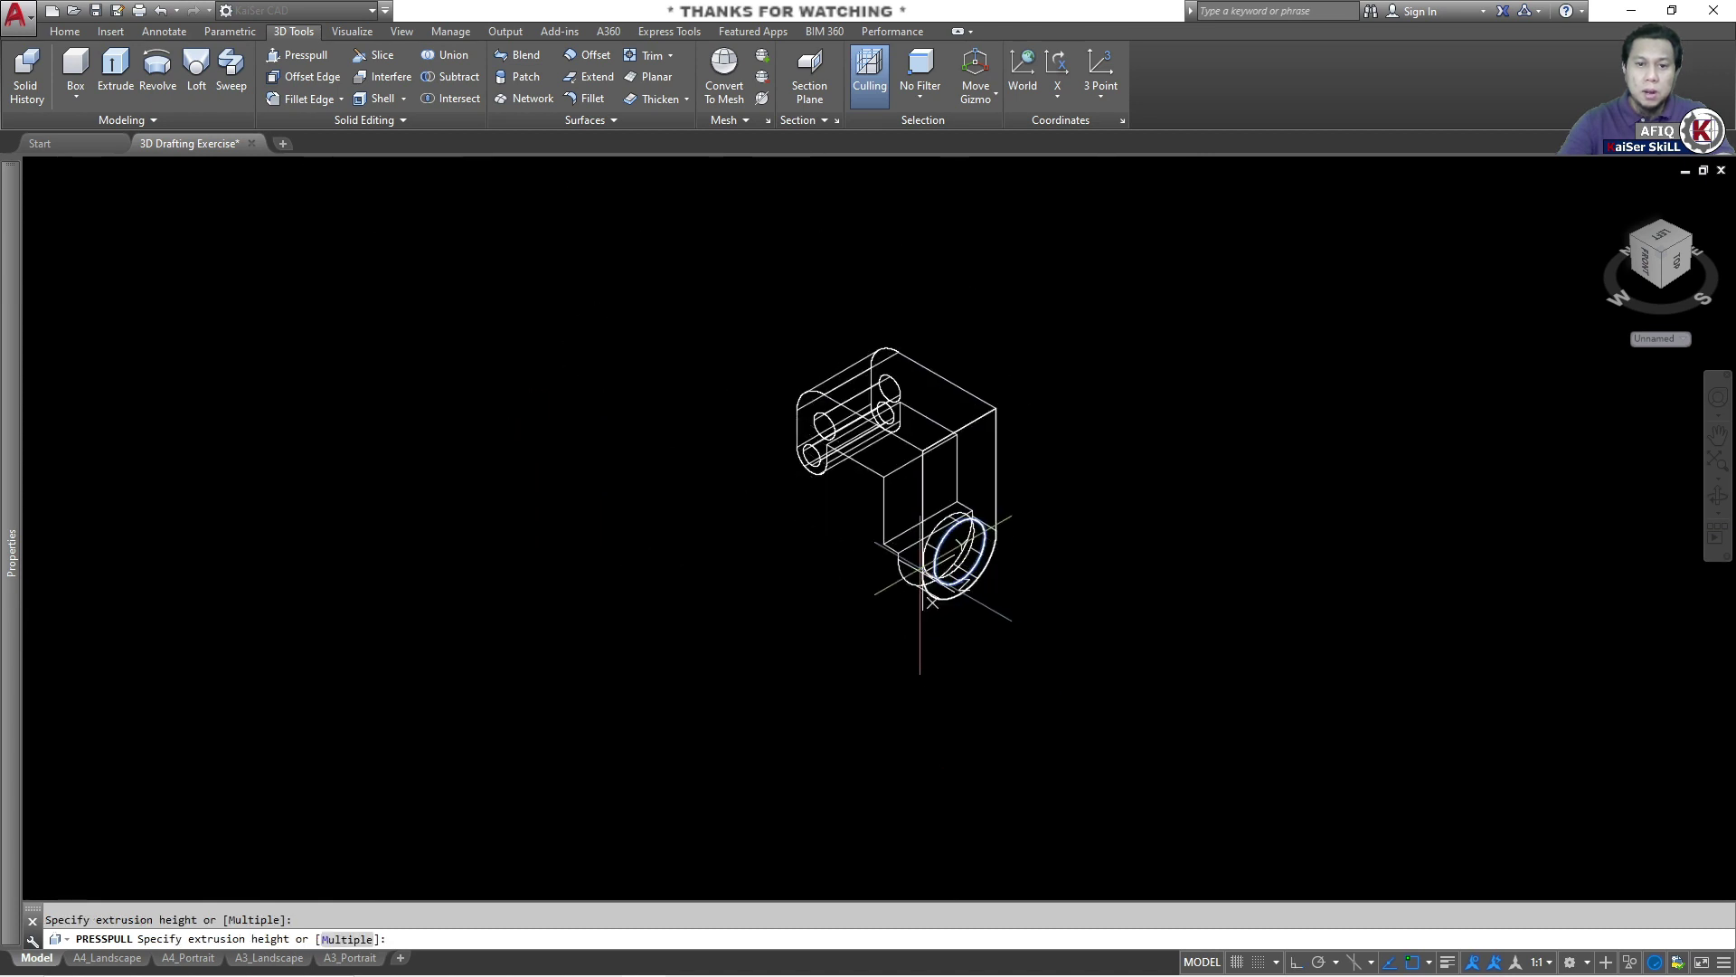
pyautogui.scroll(3, 940, 570)
pyautogui.click(750, 541)
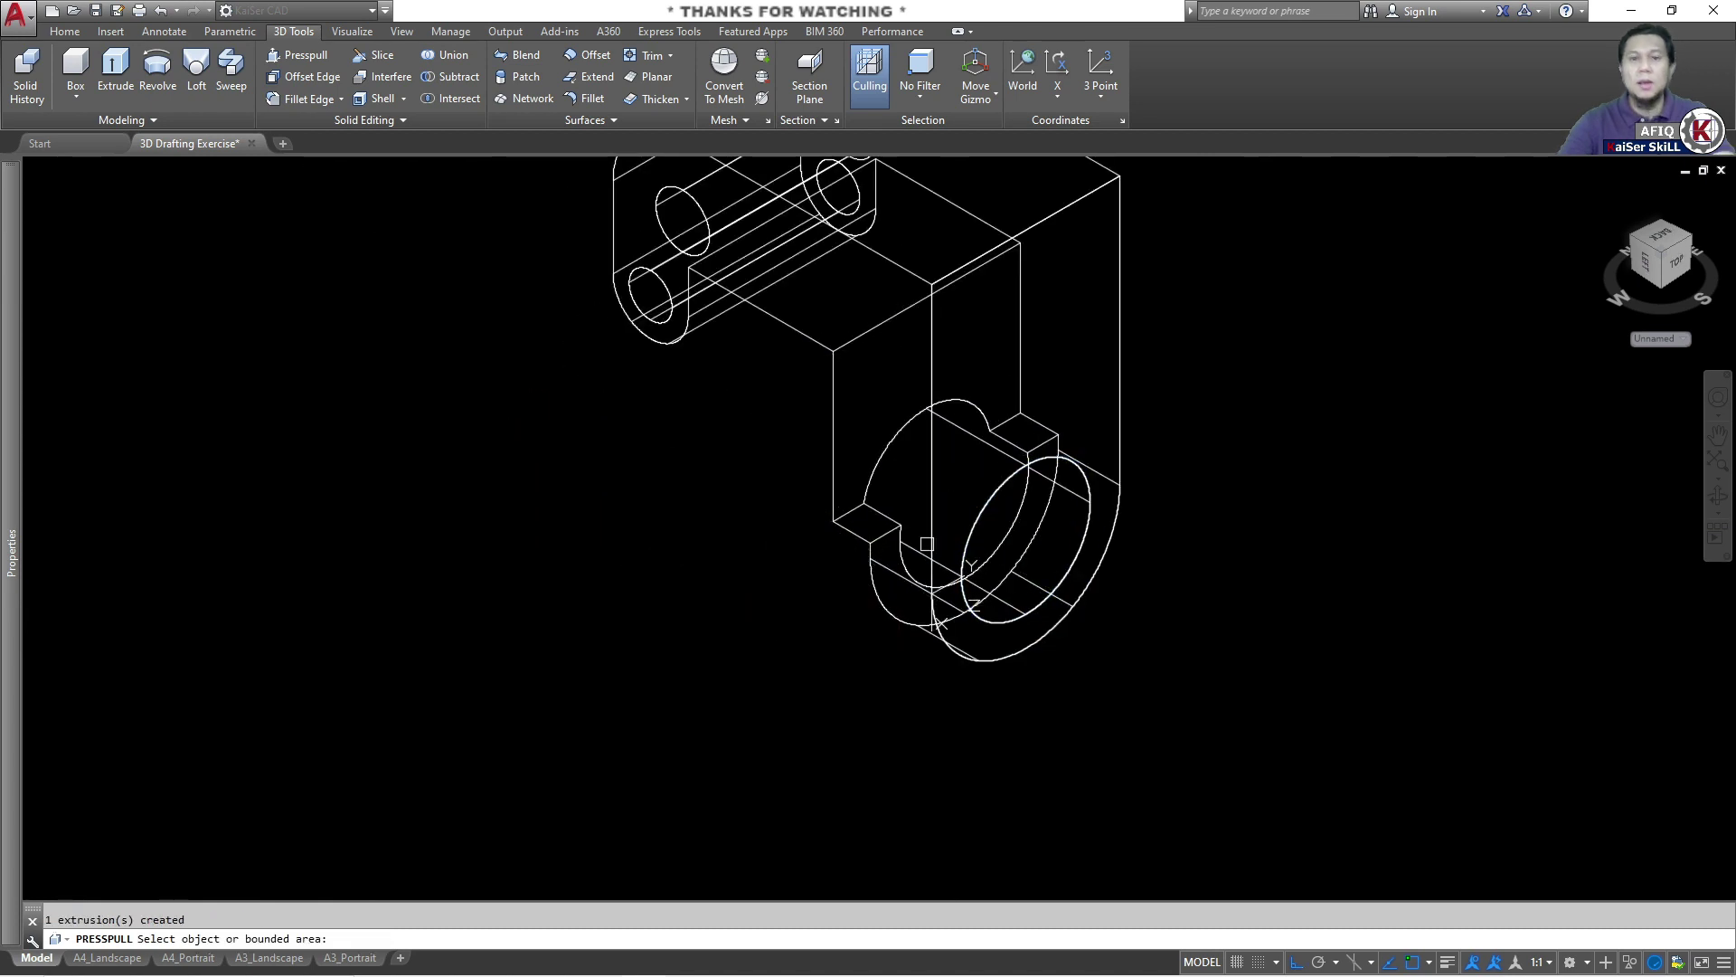
pyautogui.press('Escape')
# Erase the leftover guide circle and zoom to fit the model.
pyautogui.click(1284, 715)
pyautogui.press('Escape')
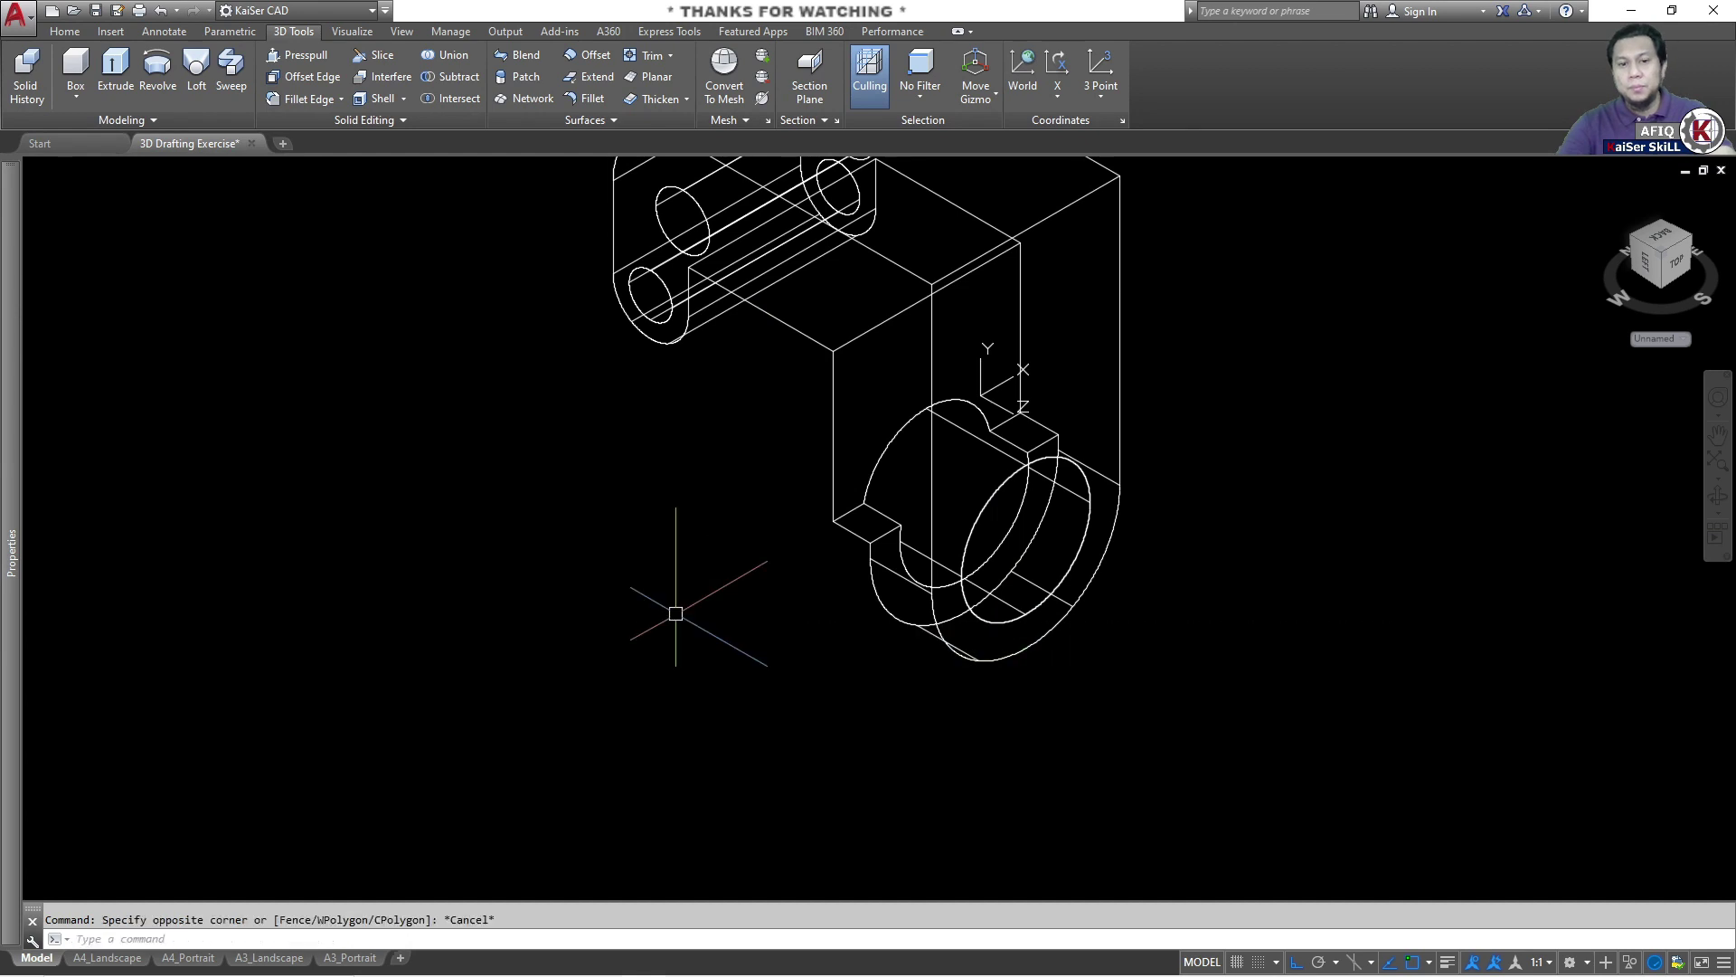
pyautogui.click(743, 405)
pyautogui.click(1397, 735)
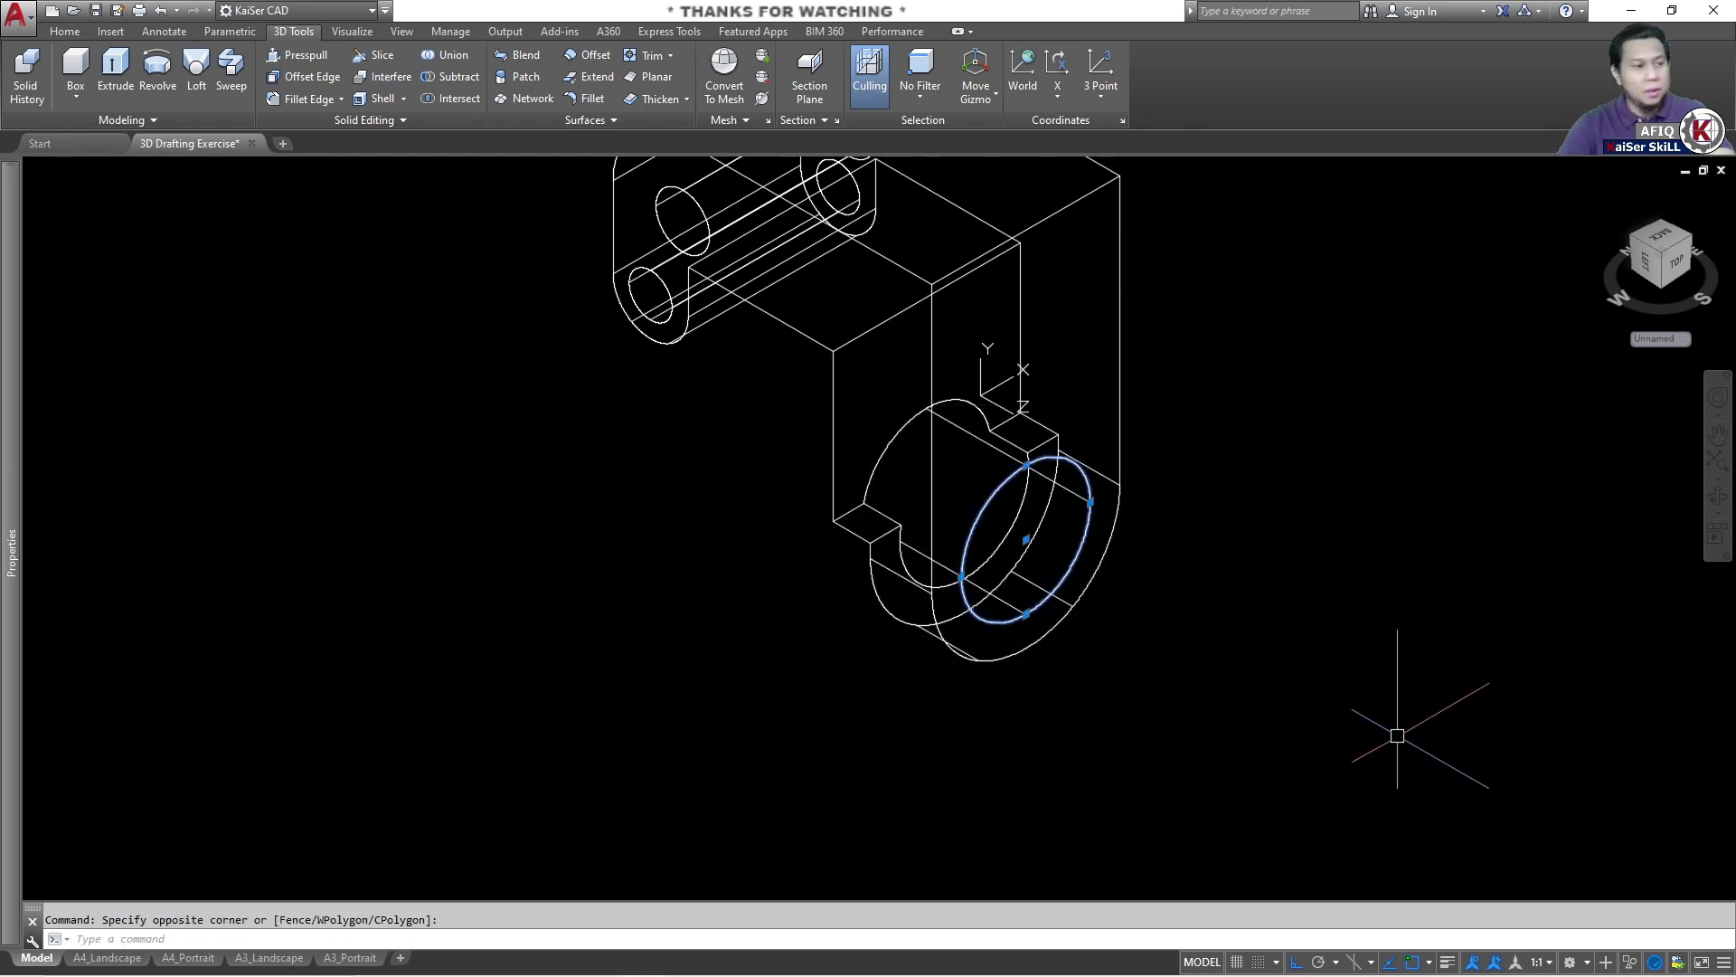
pyautogui.press('Delete')
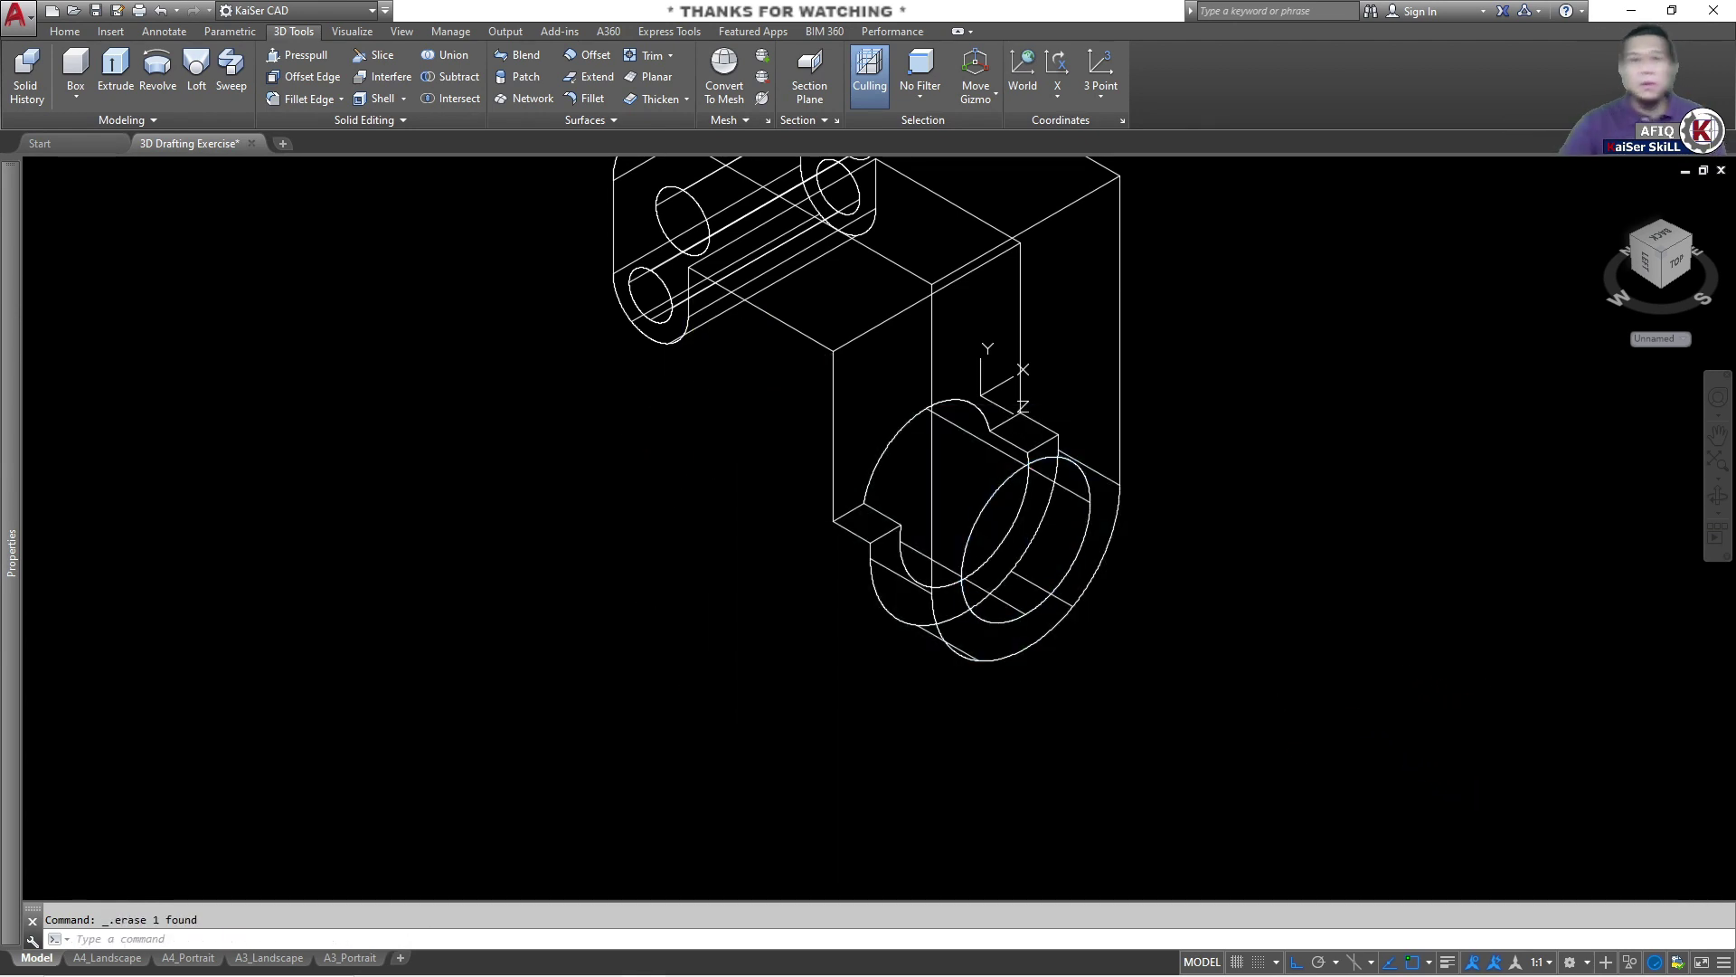
pyautogui.middleClick(1316, 696)
pyautogui.middleClick(1316, 697)
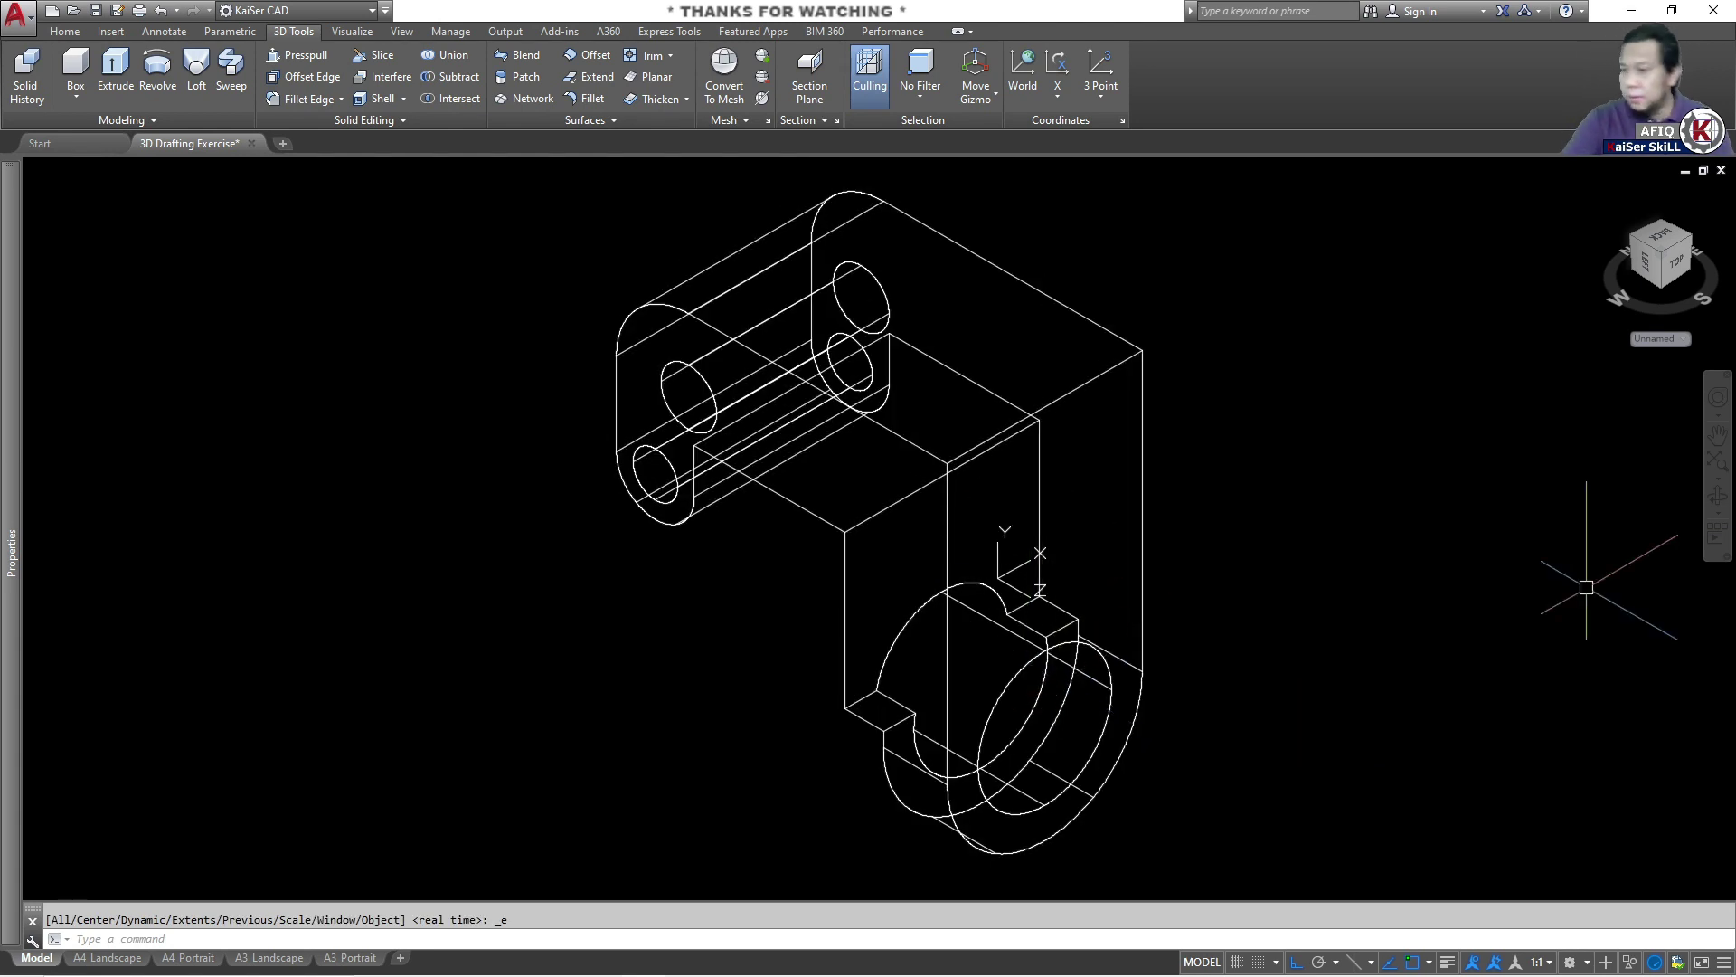
pyautogui.hotkey('alt', 'Tab')
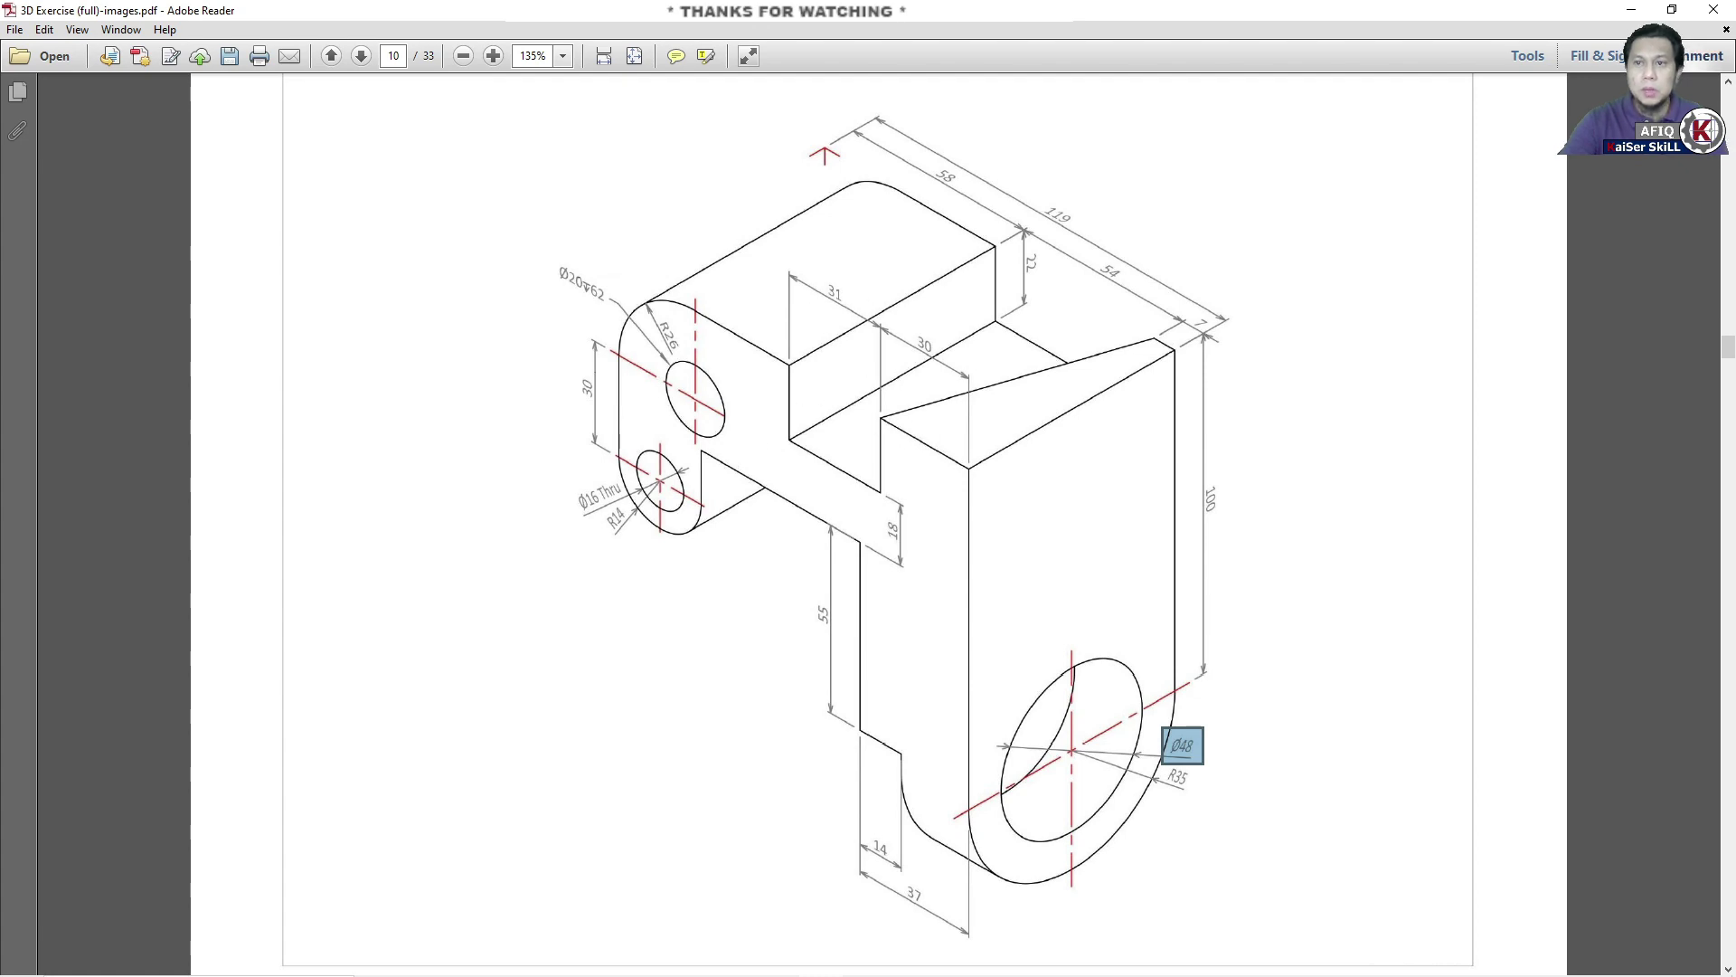
pyautogui.hotkey('alt', 'Tab')
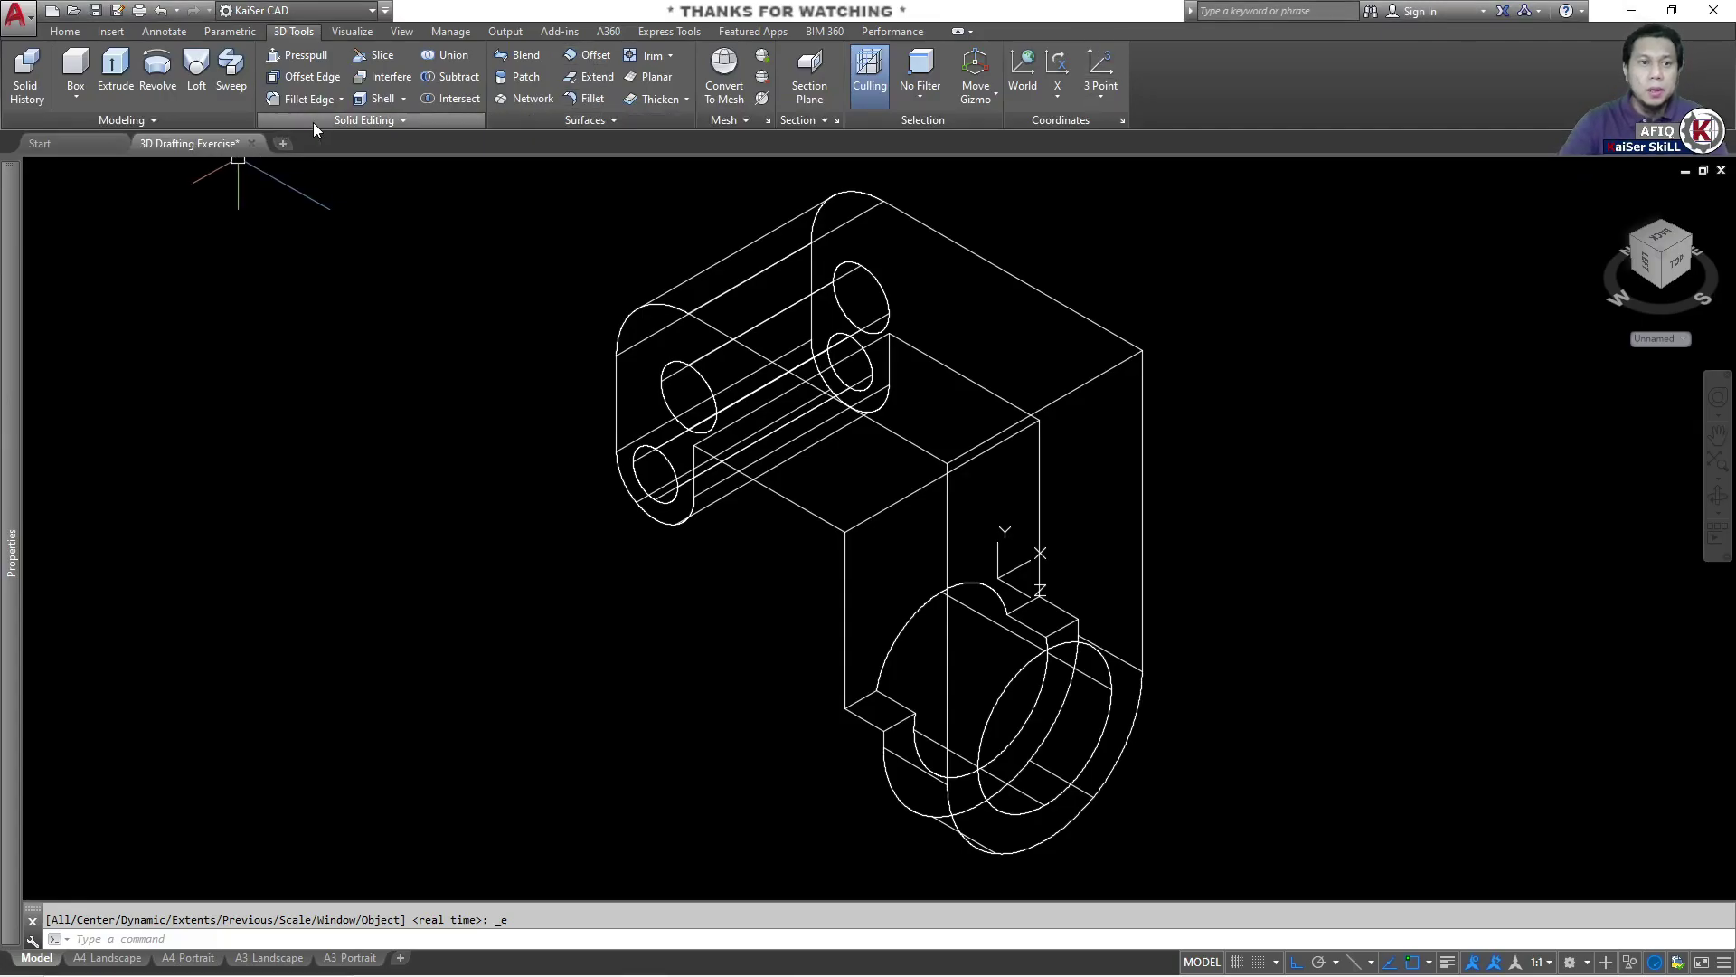
pyautogui.click(314, 122)
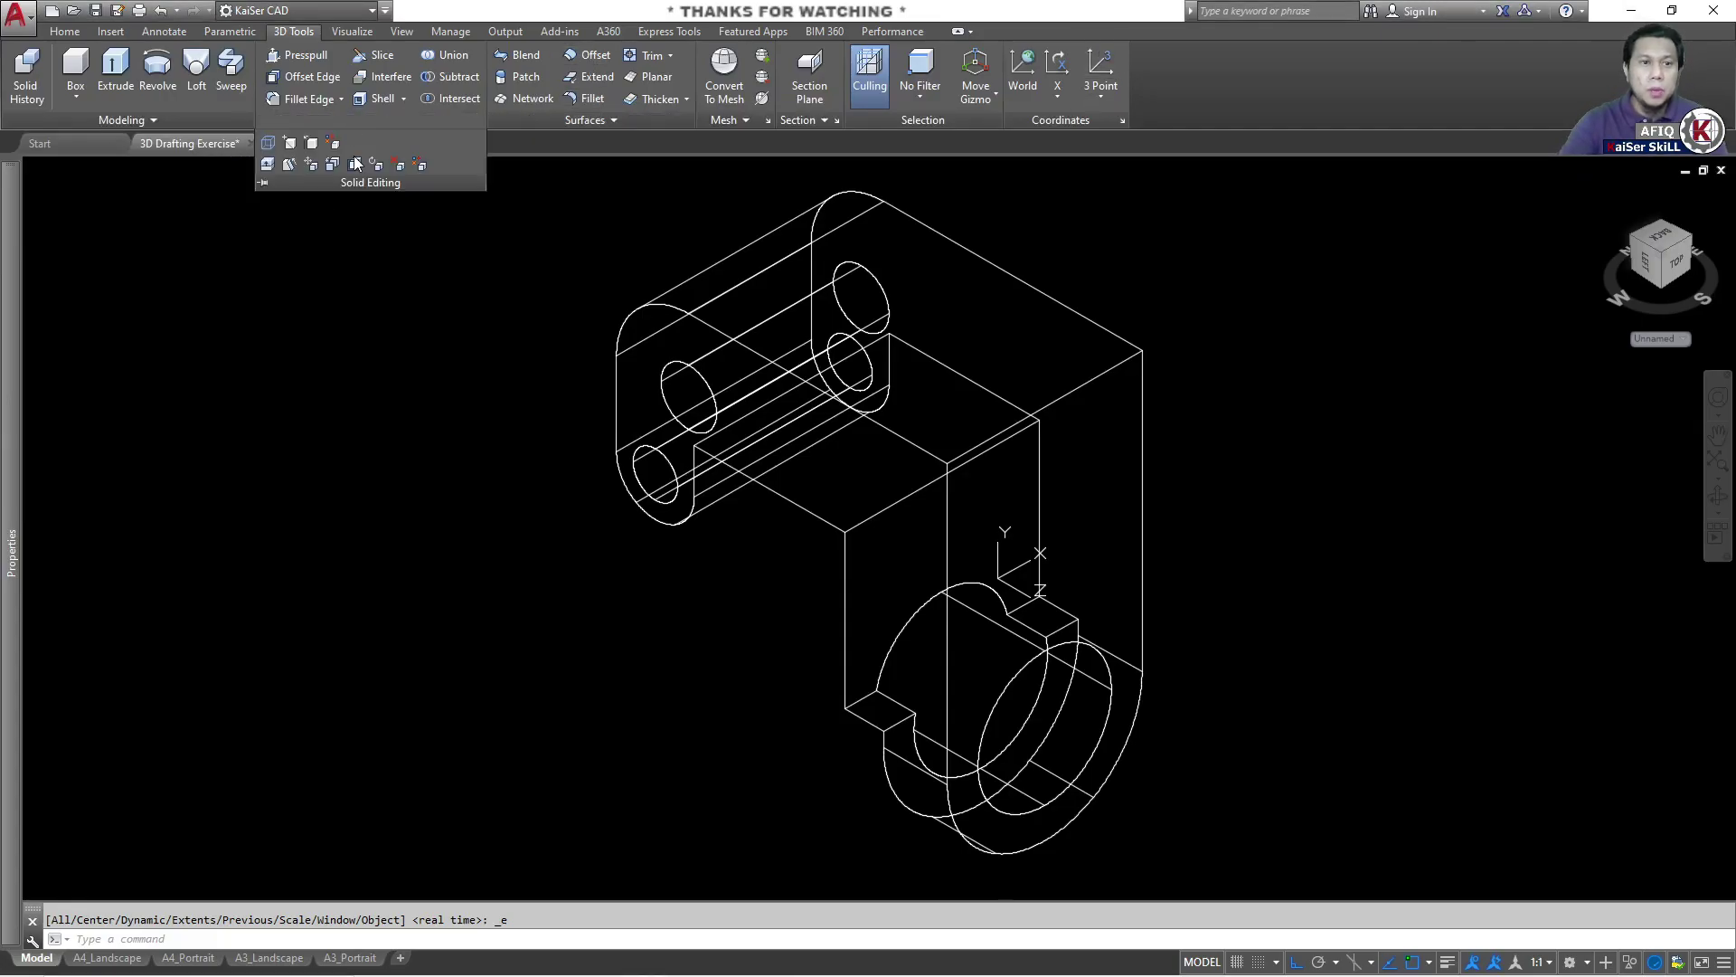
pyautogui.click(290, 165)
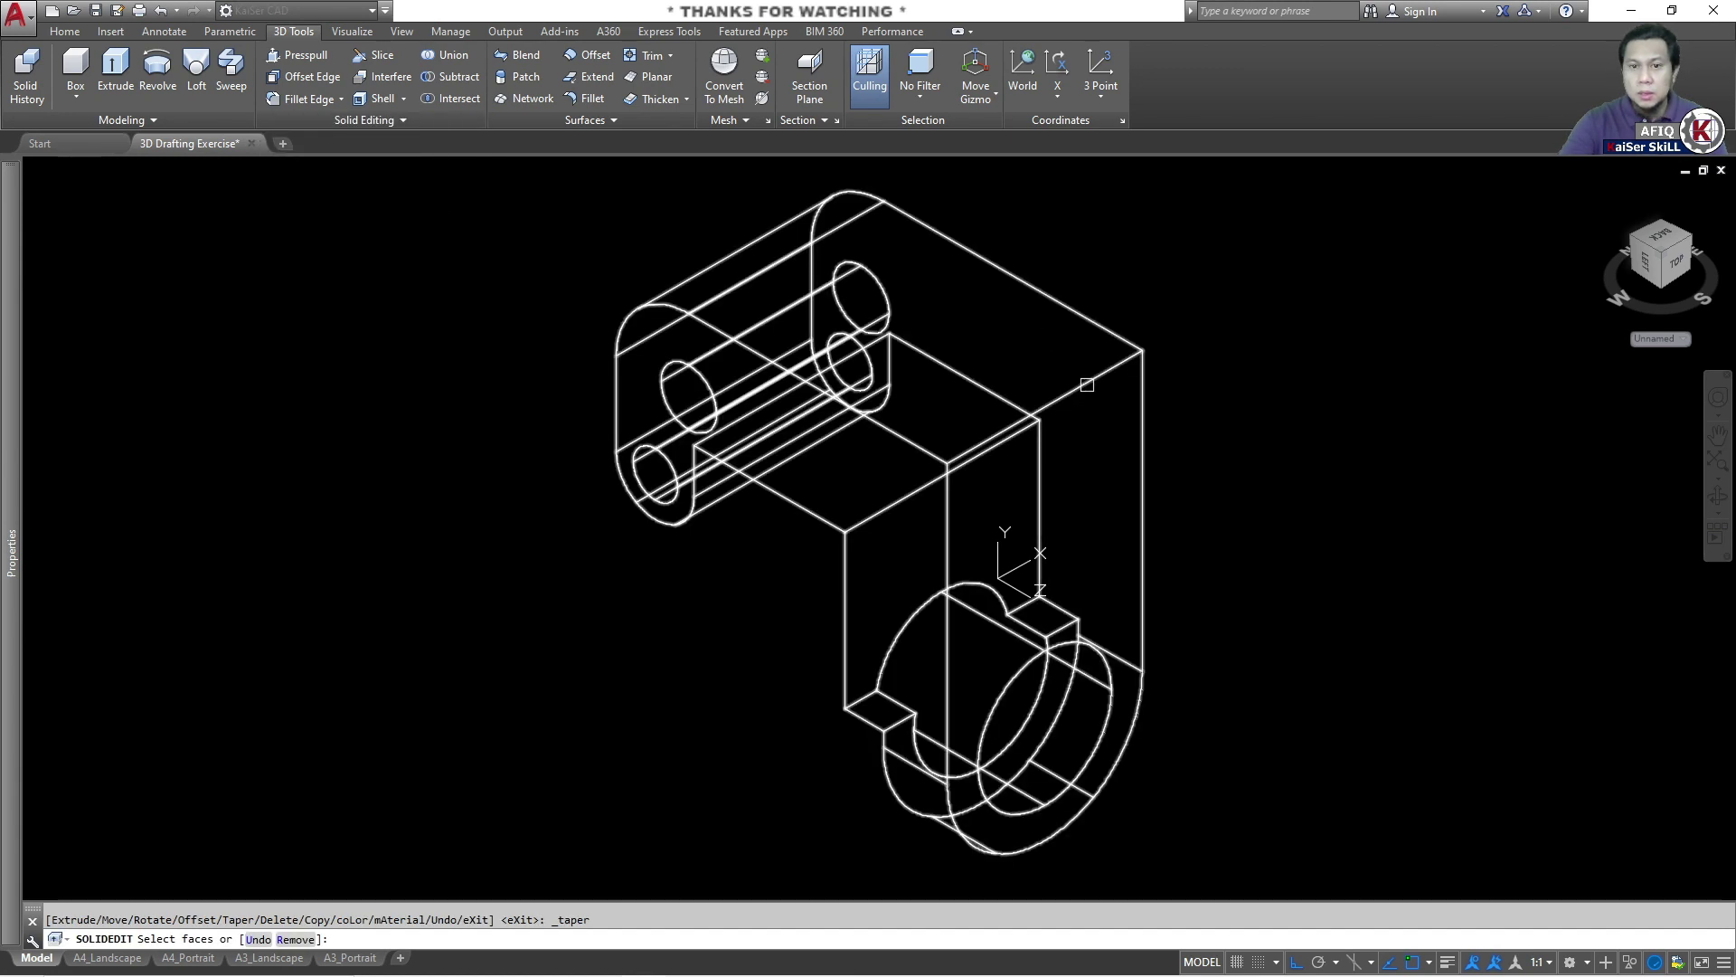
pyautogui.click(1085, 386)
pyautogui.press('Escape')
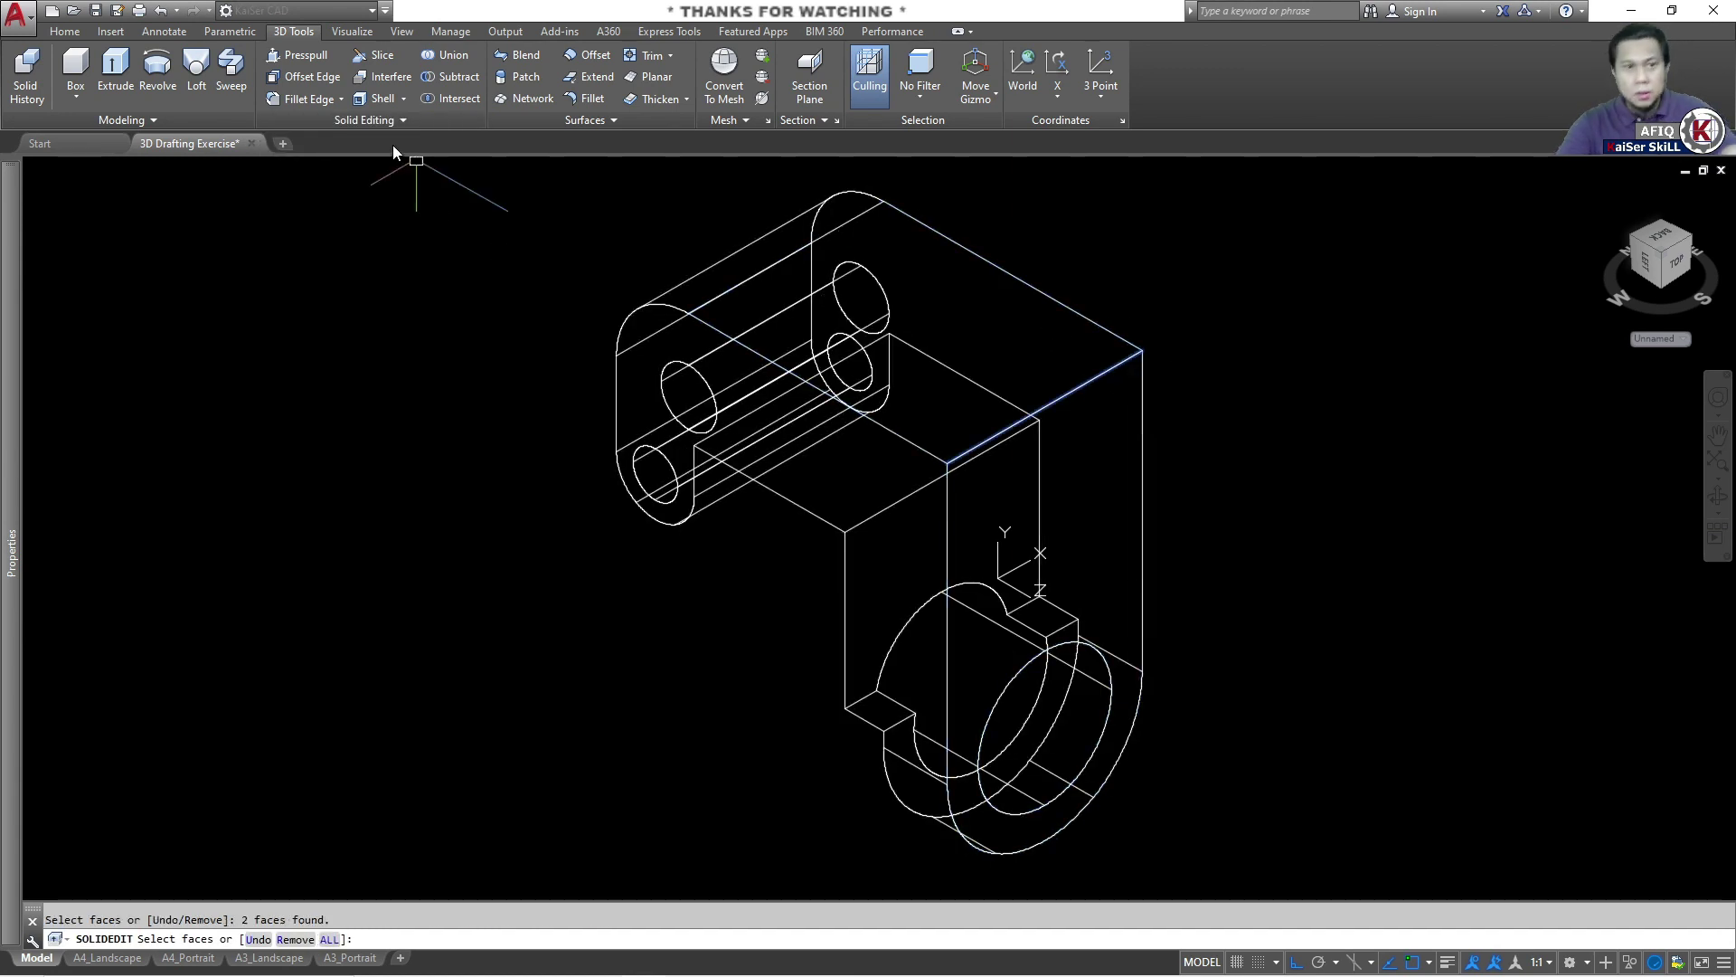
pyautogui.click(366, 120)
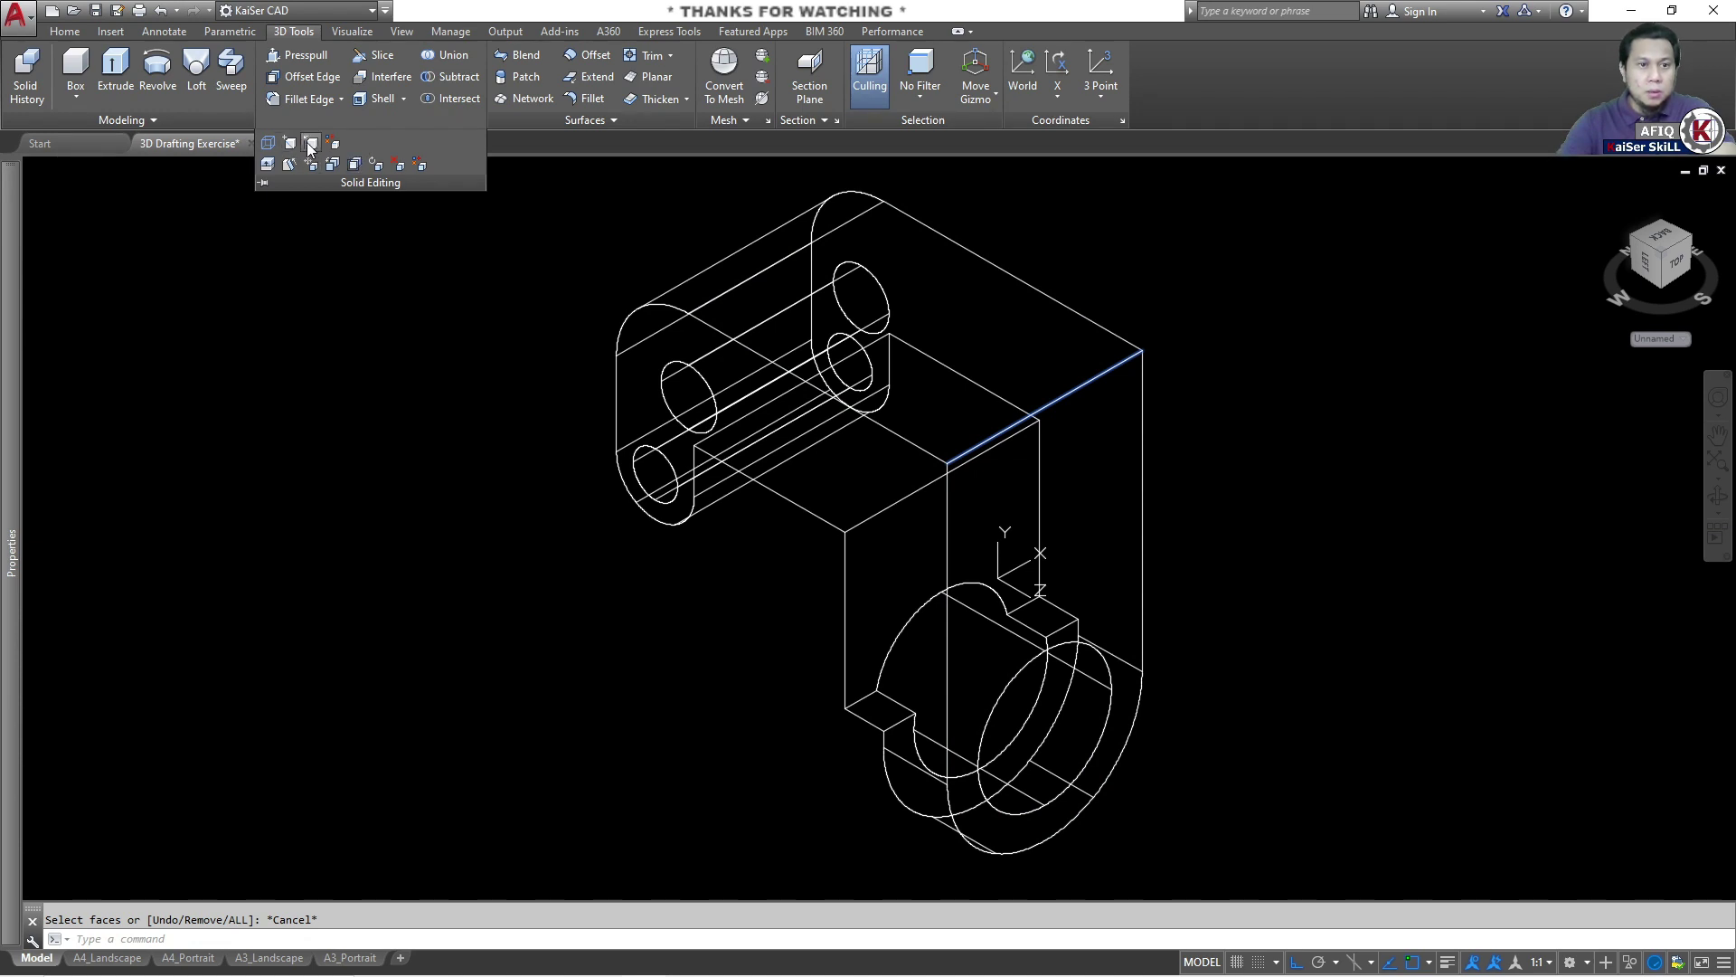
# Copy the top-right edge of the upper block 7 units down.
pyautogui.click(310, 150)
pyautogui.scroll(5, 1146, 361)
pyautogui.click(1083, 364)
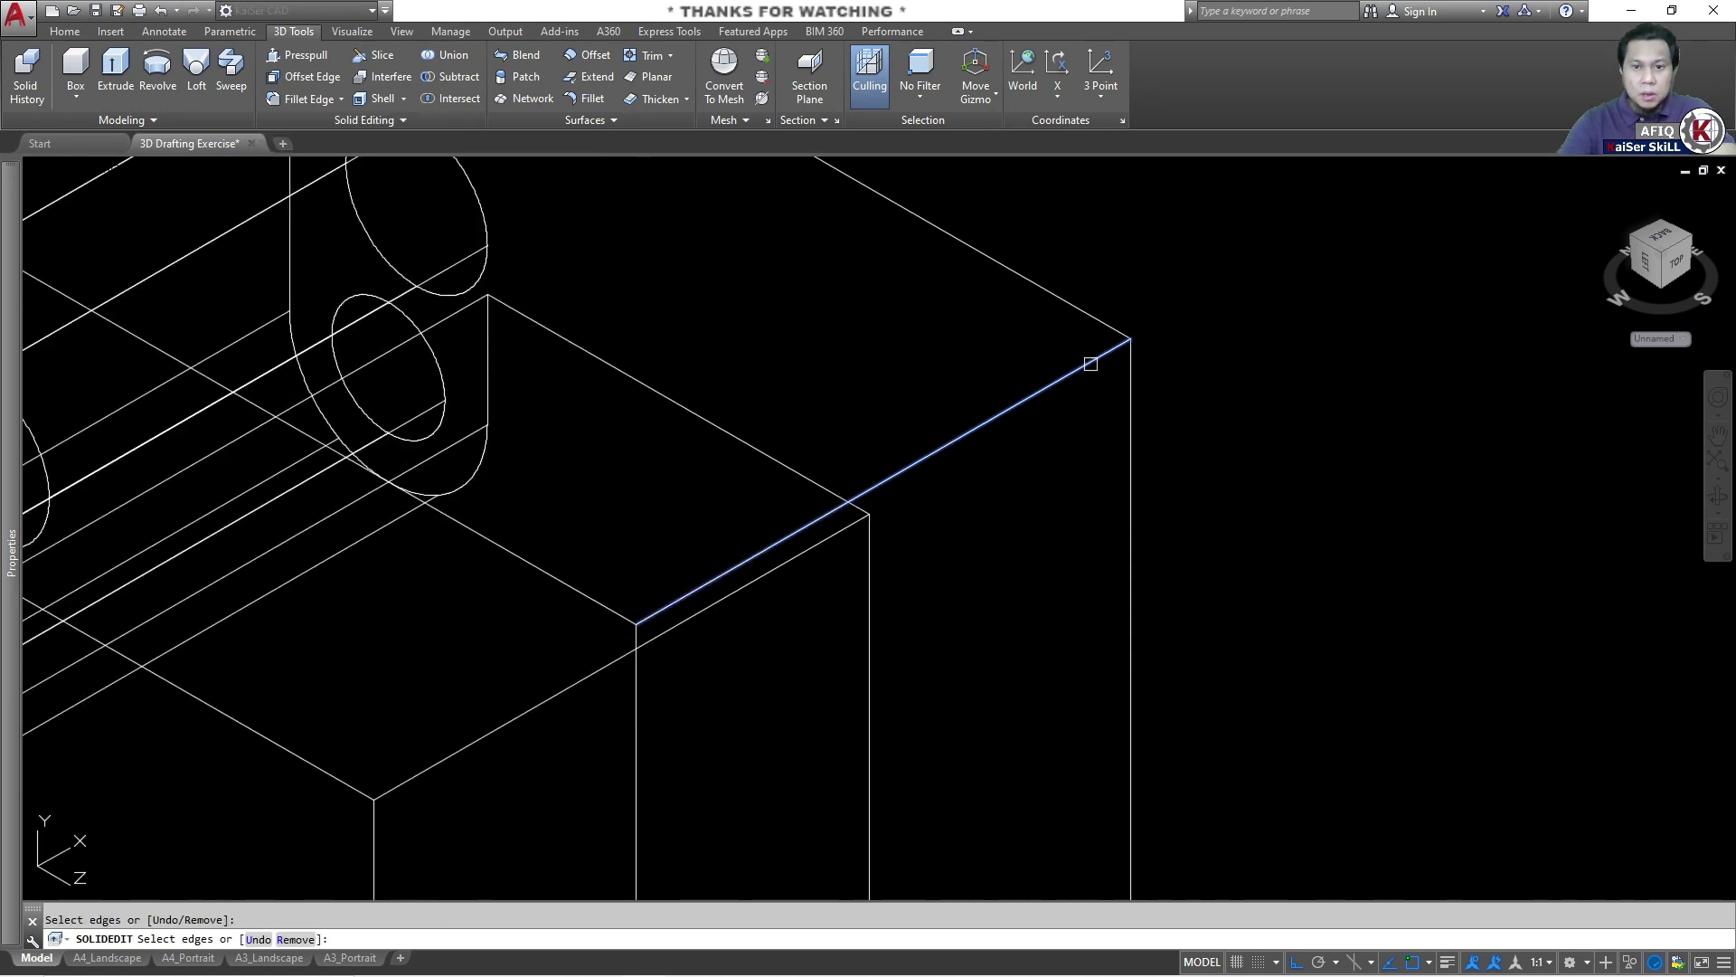
pyautogui.press('Return')
pyautogui.click(1130, 339)
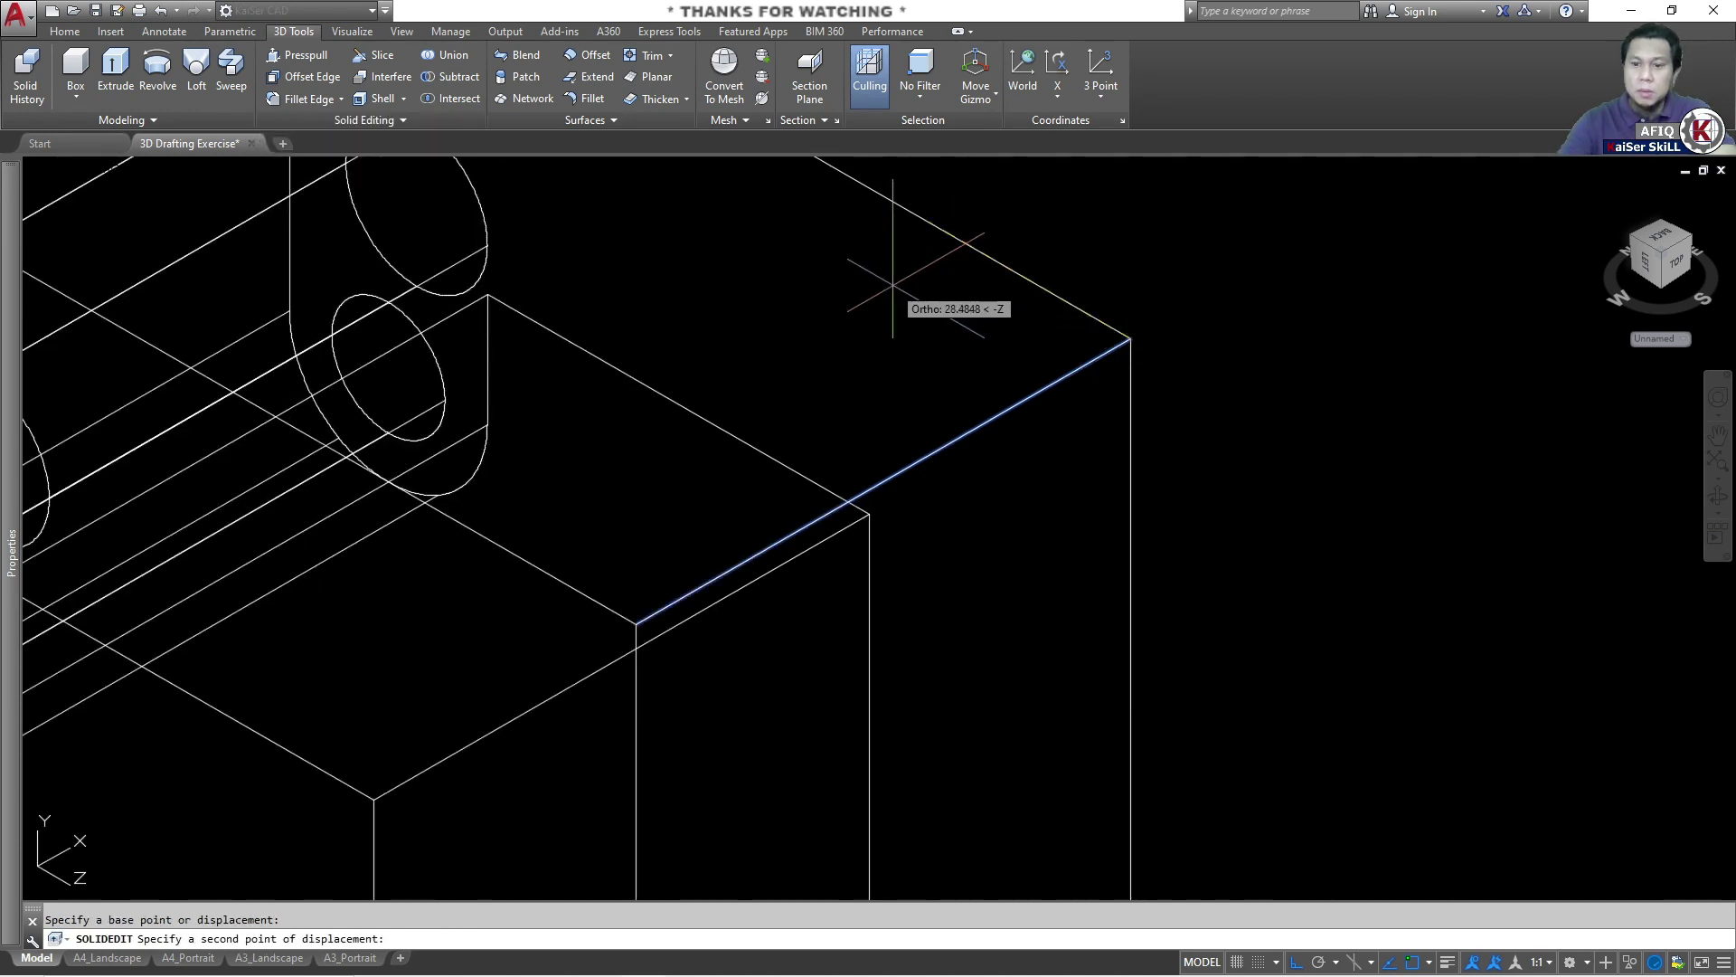
pyautogui.write('7')
pyautogui.press('Return')
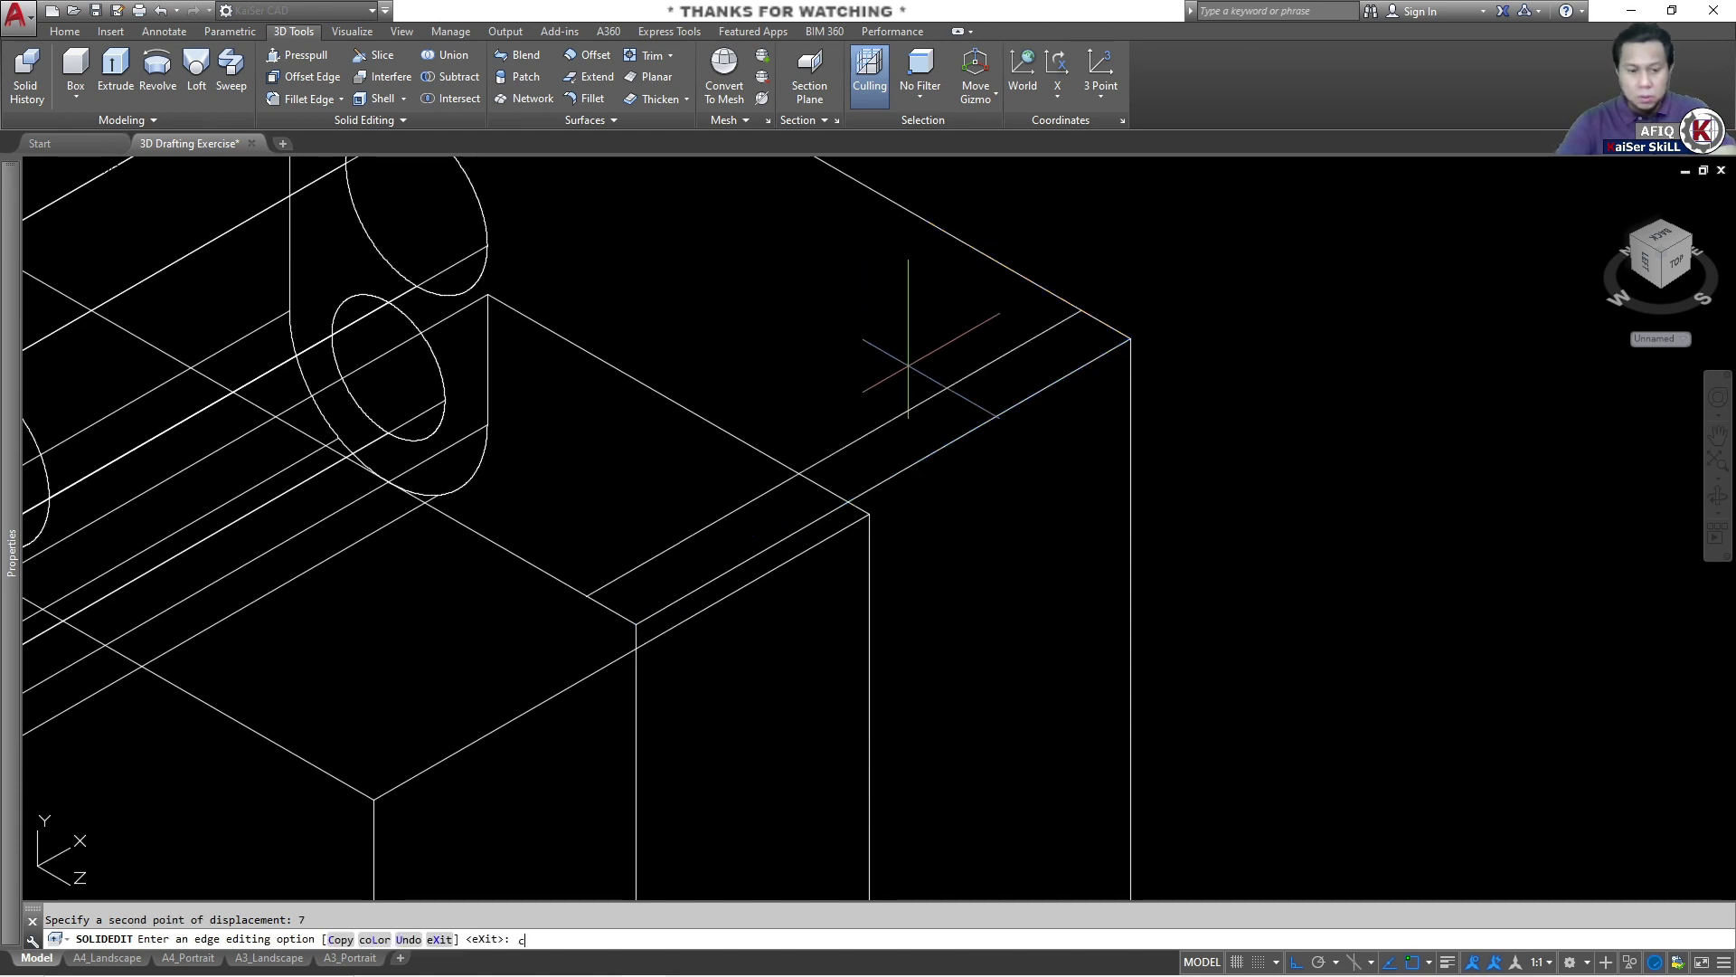
# Copy the lower-right top edge 30 units across the top face.
pyautogui.press('Return')
pyautogui.click(982, 422)
pyautogui.press('Return')
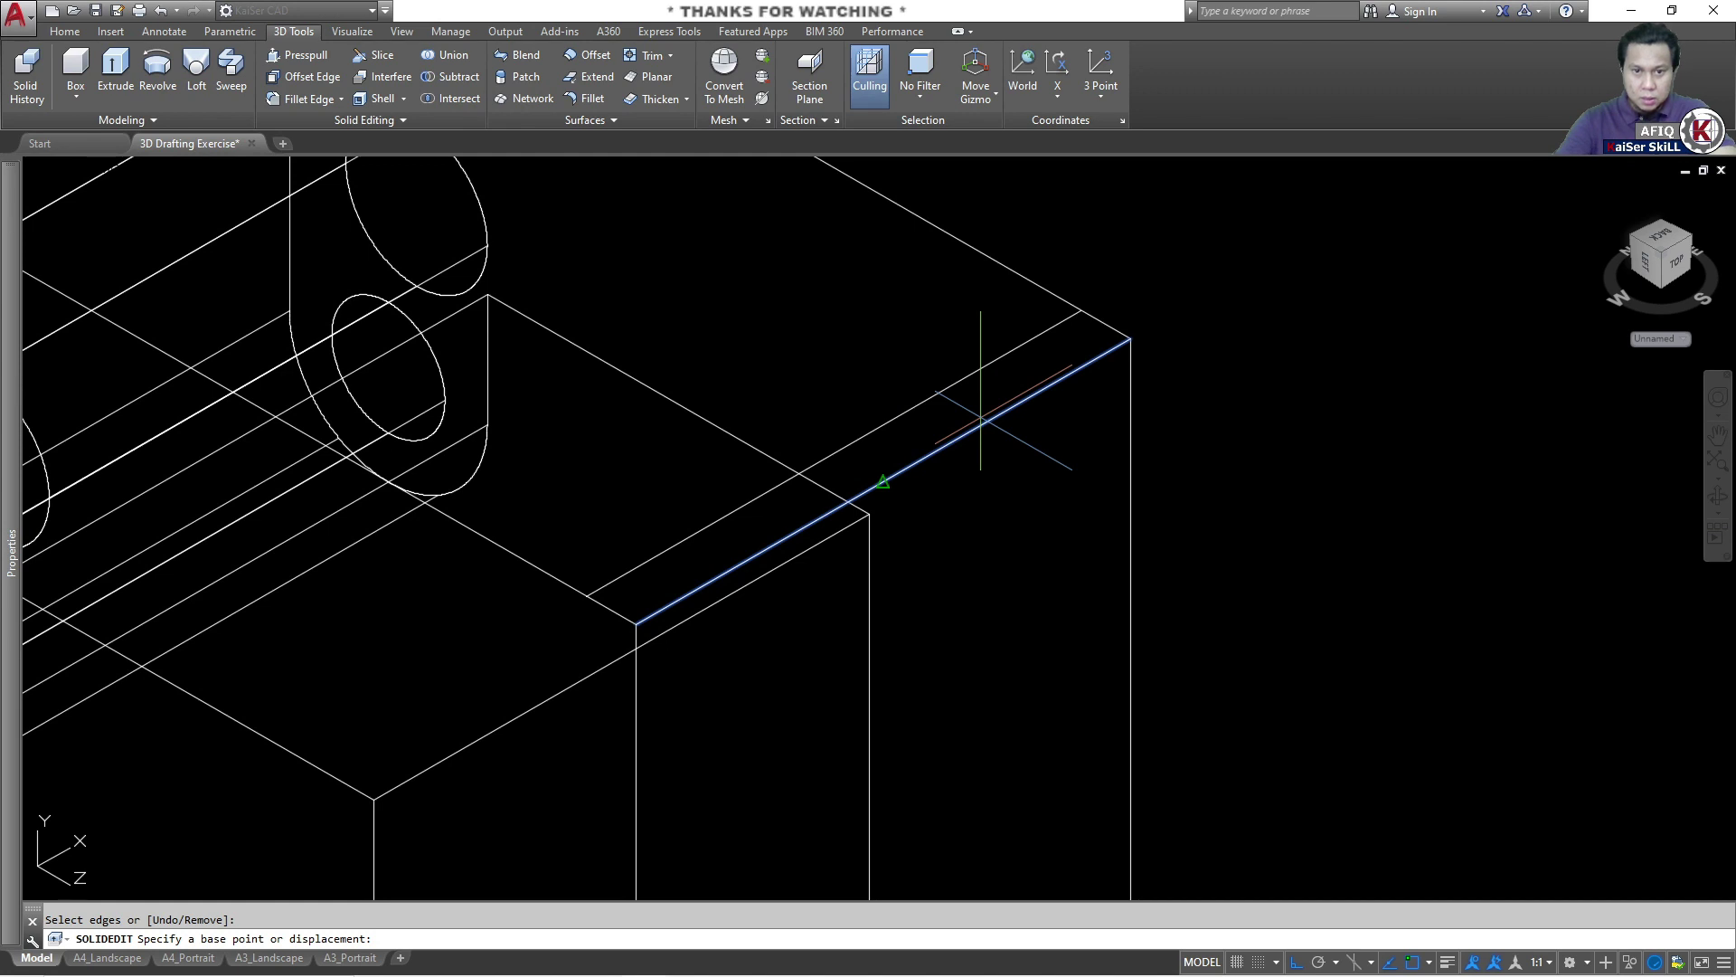
pyautogui.click(980, 420)
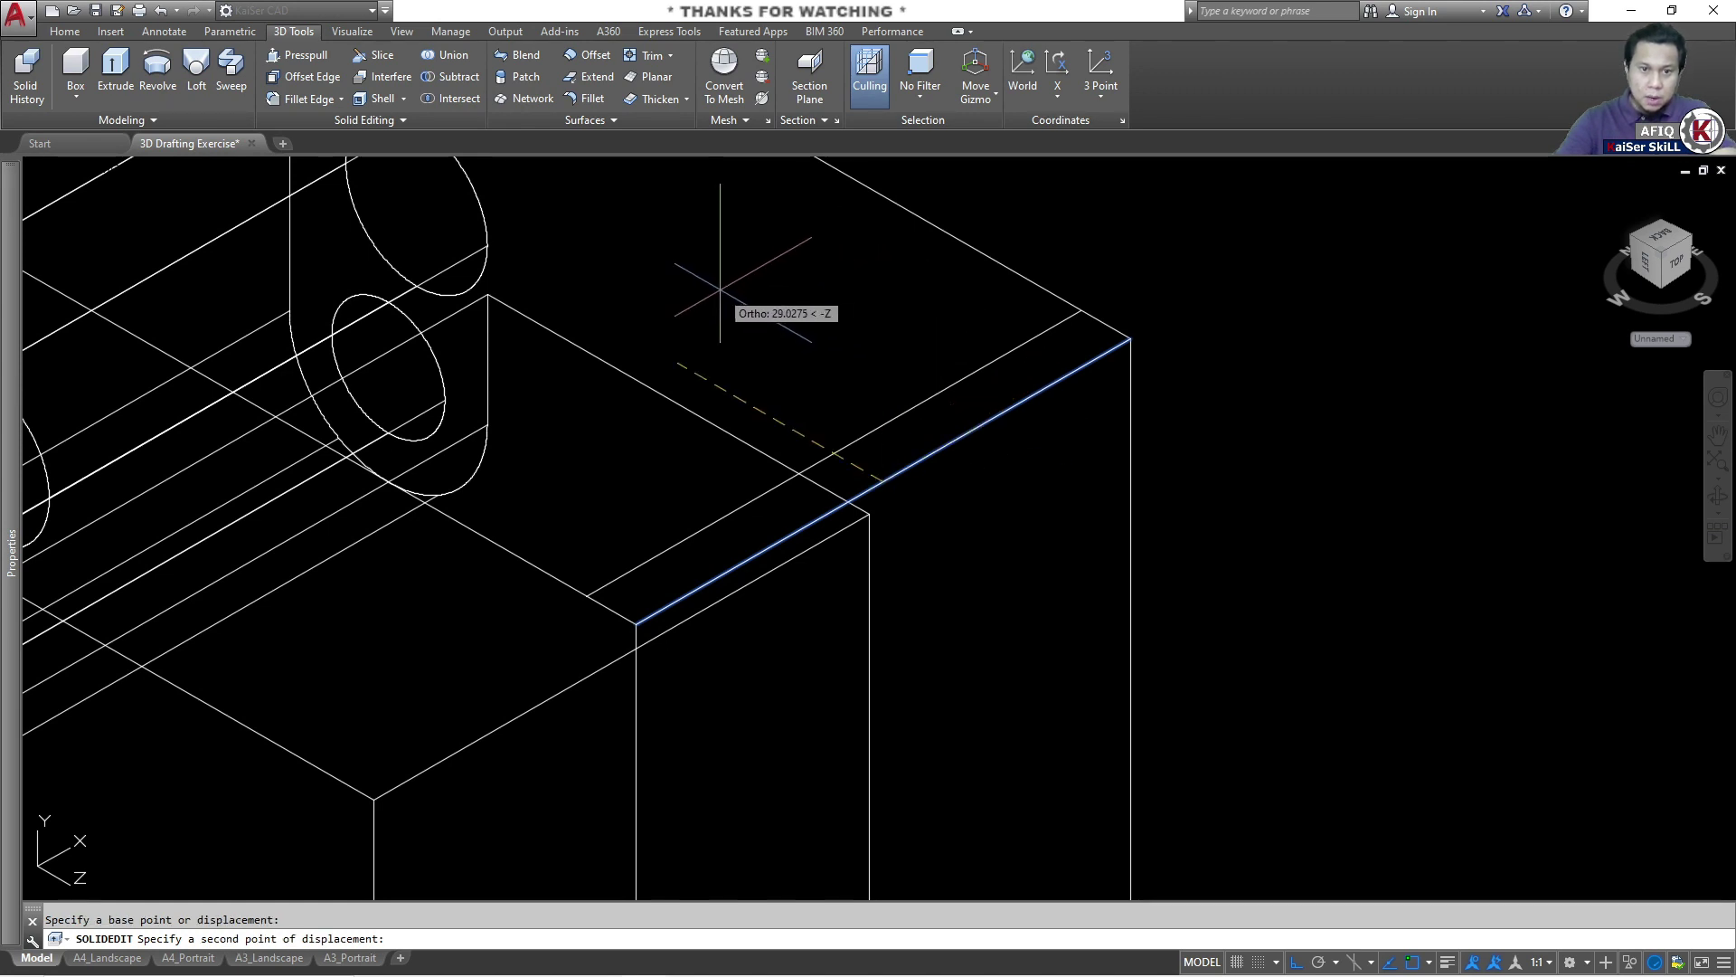
pyautogui.write('30')
pyautogui.press('Return')
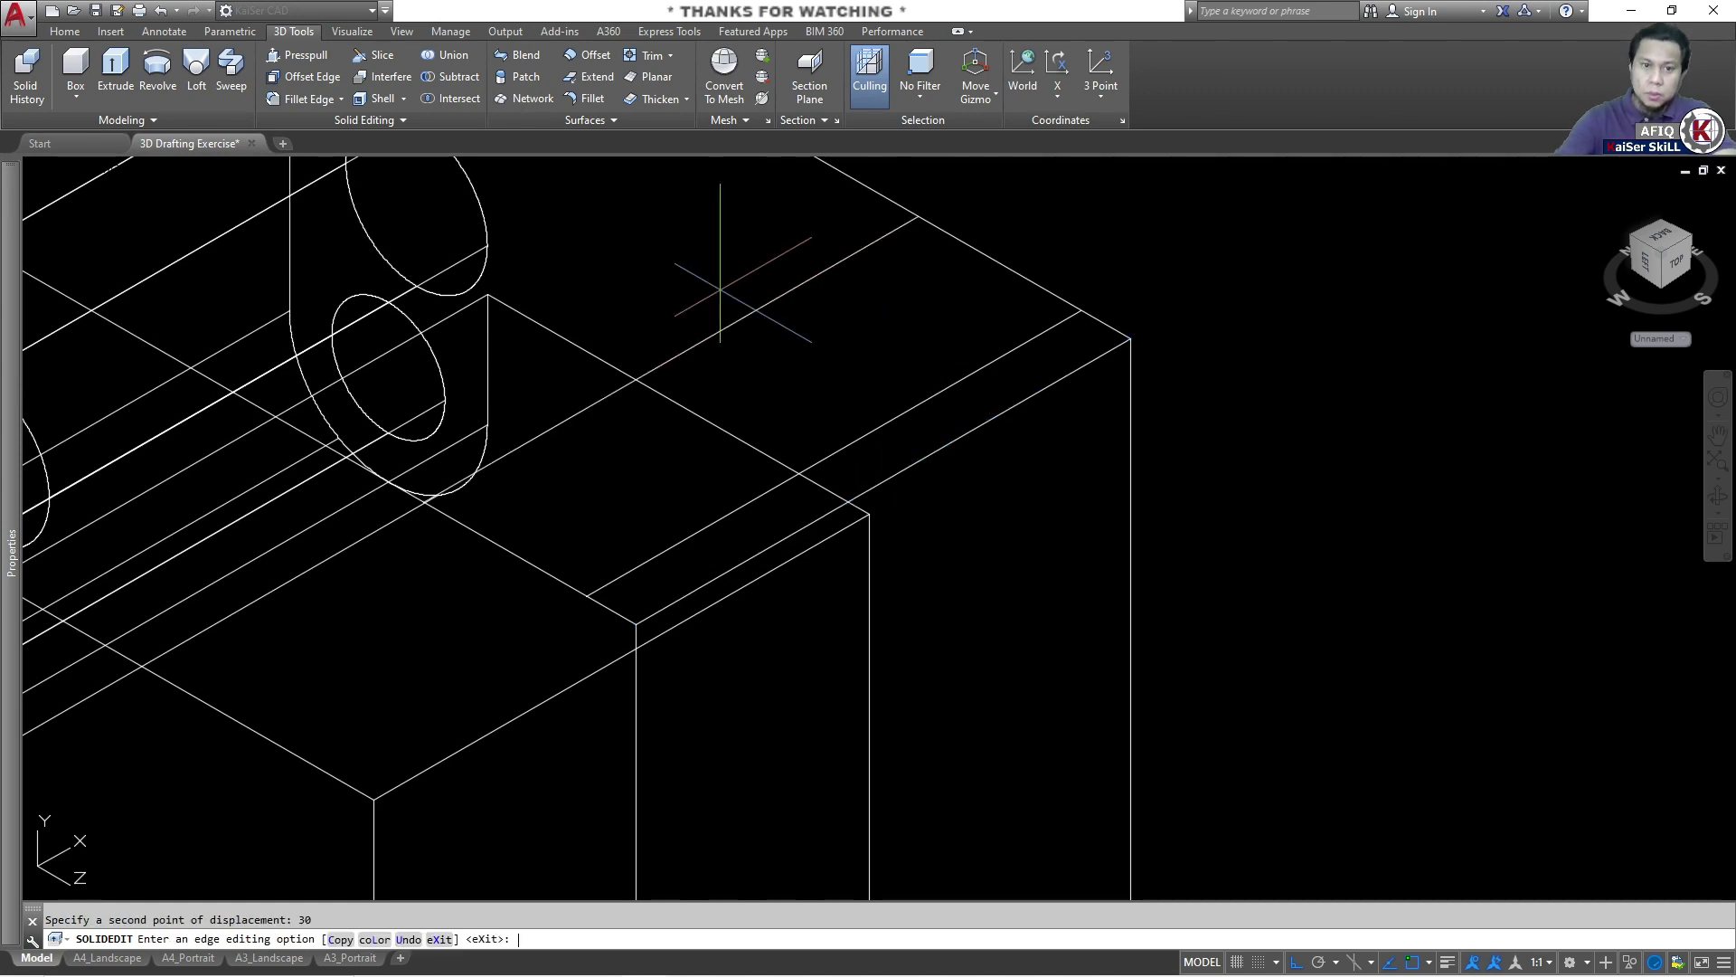
pyautogui.scroll(-3, 719, 287)
pyautogui.press('Escape')
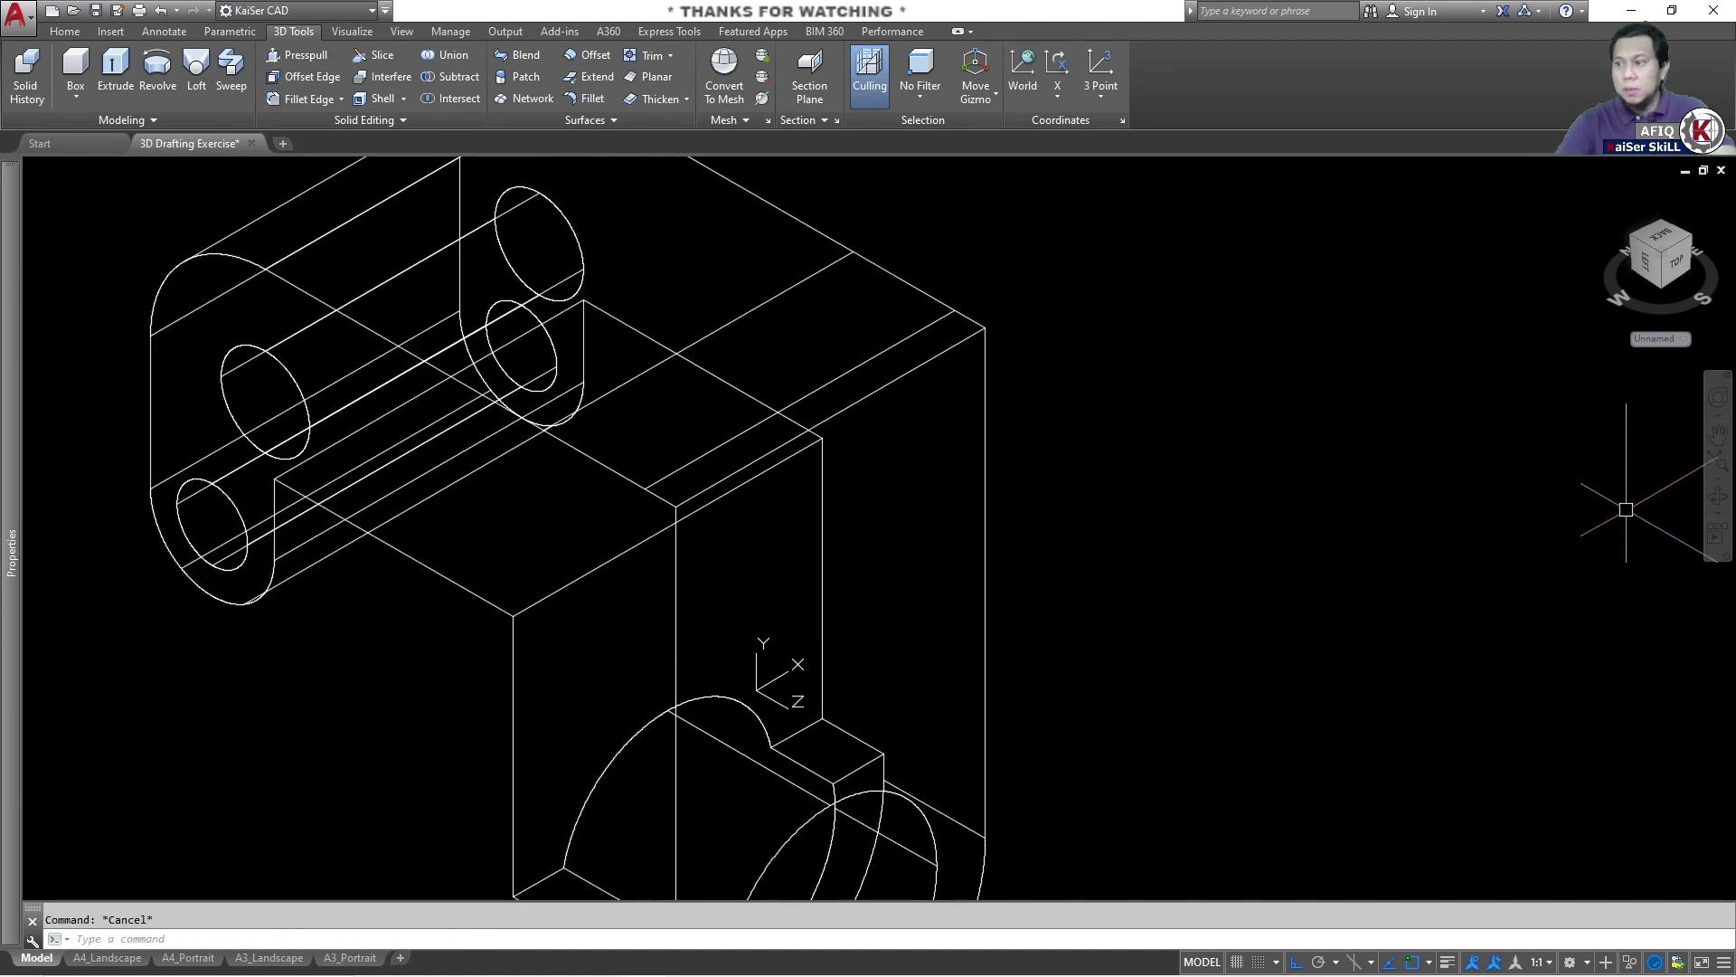
# Copy the top back edge 31 units across the upper block's top face.
pyautogui.hotkey('alt', 'Tab')
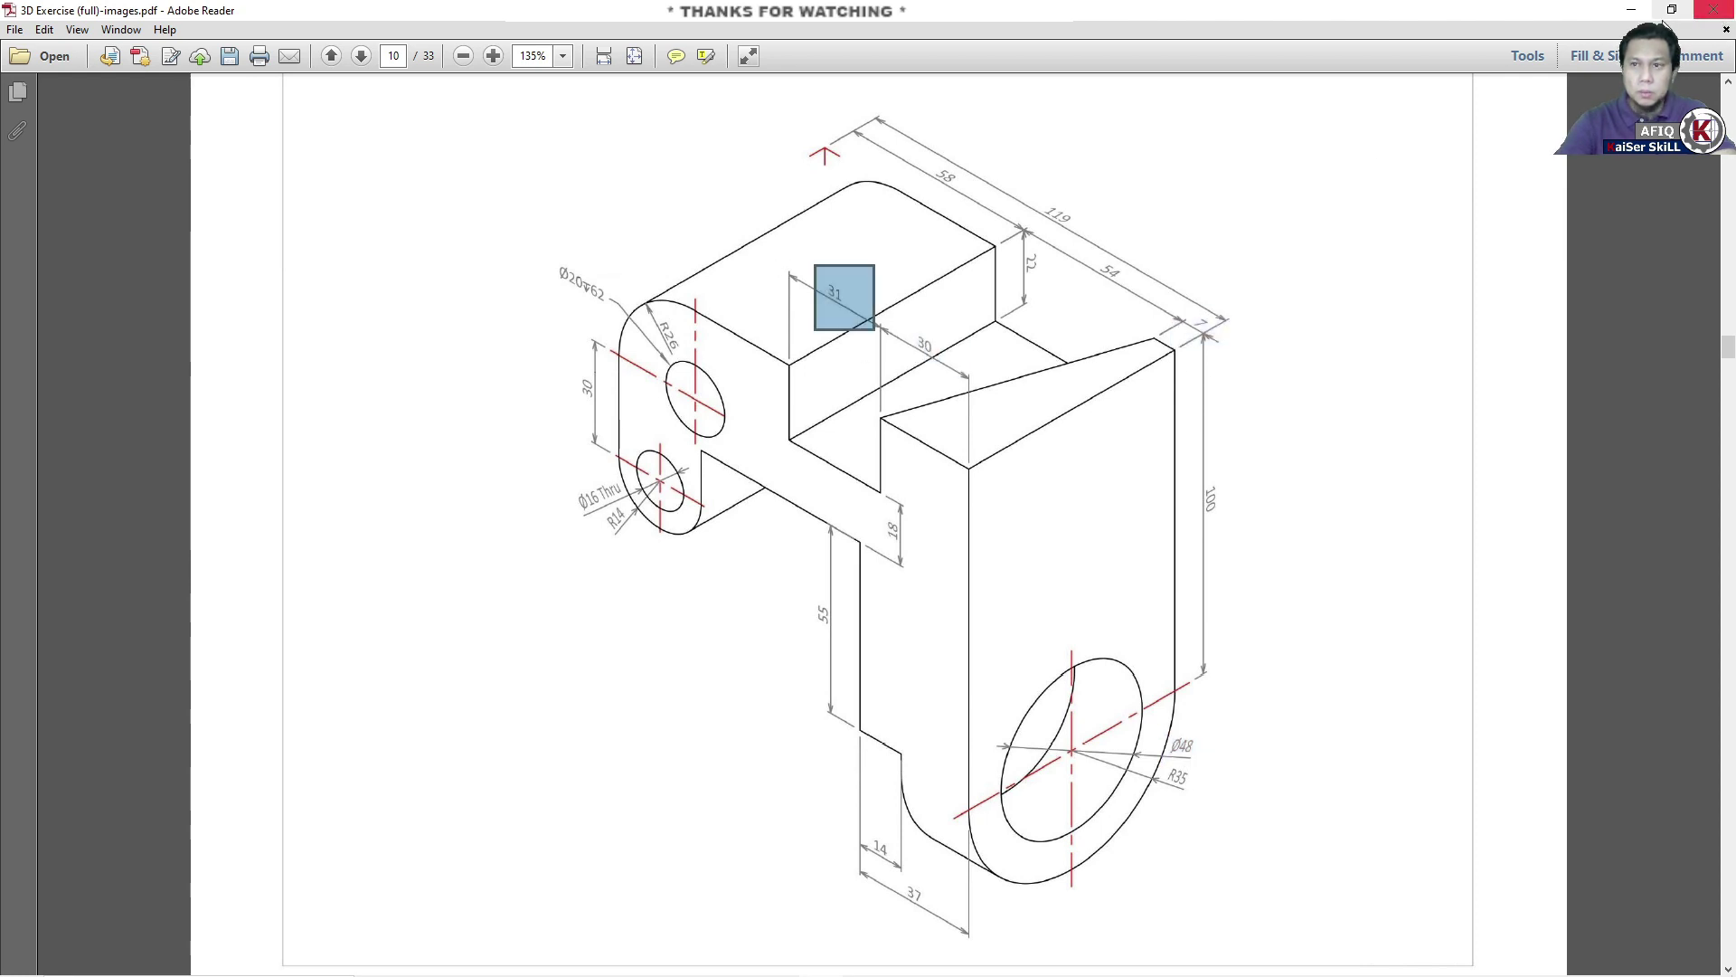
pyautogui.hotkey('alt', 'Tab')
pyautogui.click(686, 346)
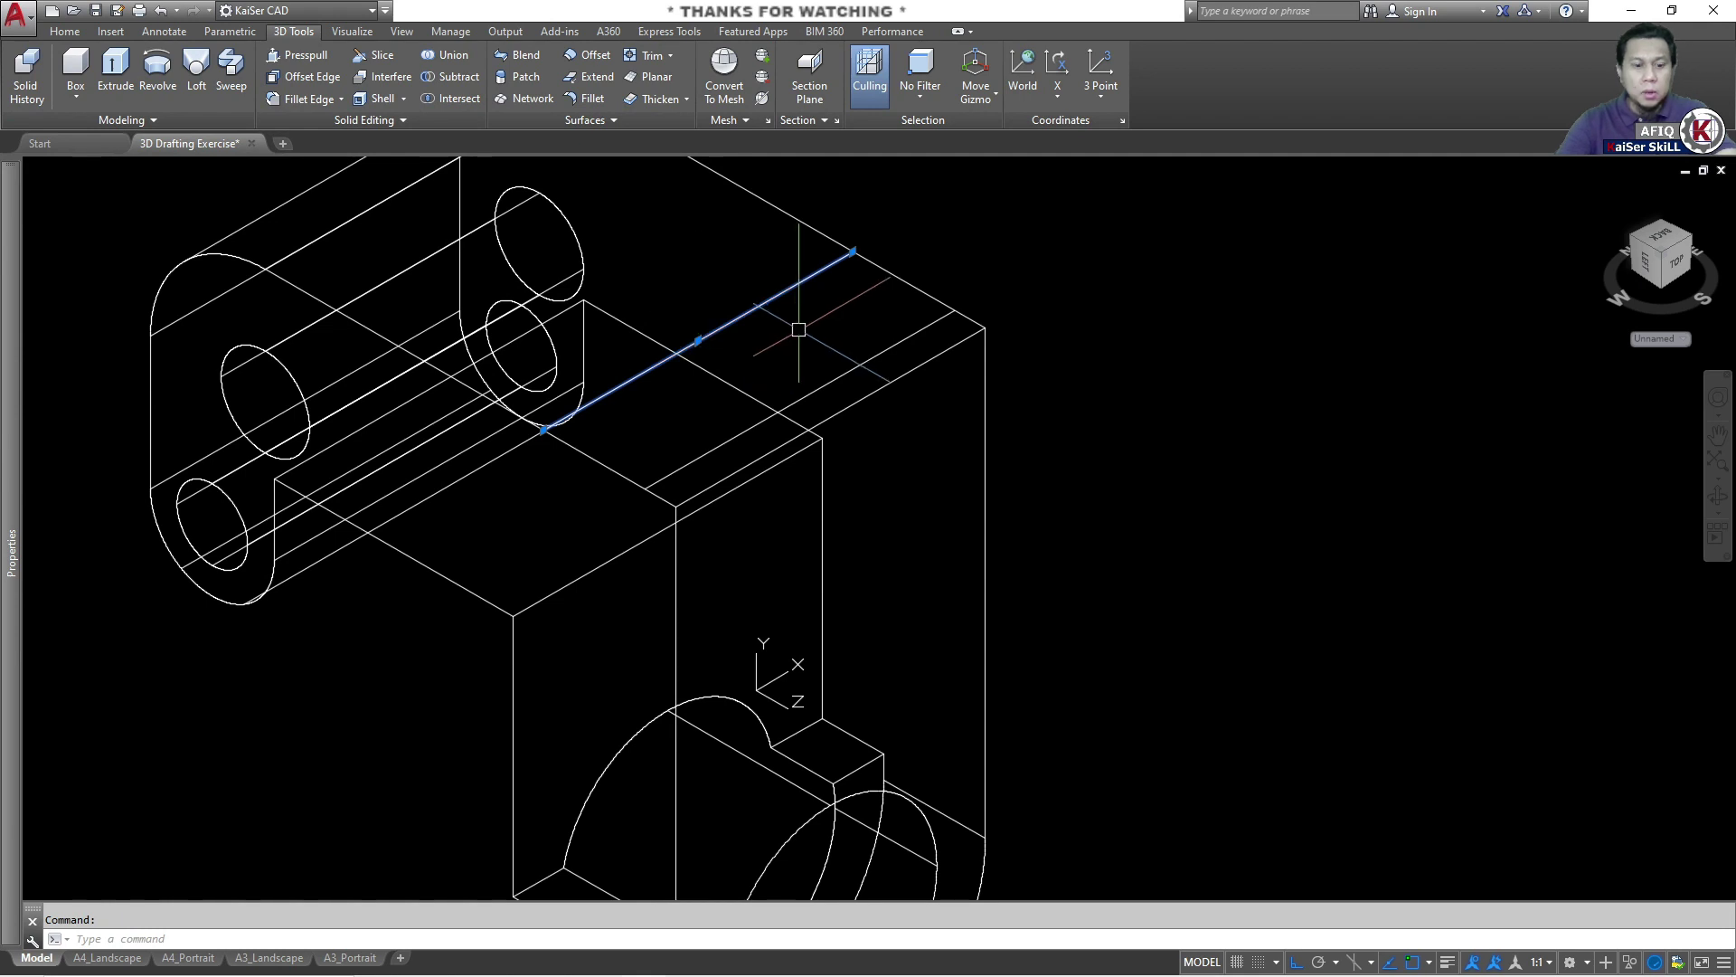
pyautogui.write('co')
pyautogui.press('Return')
pyautogui.click(749, 308)
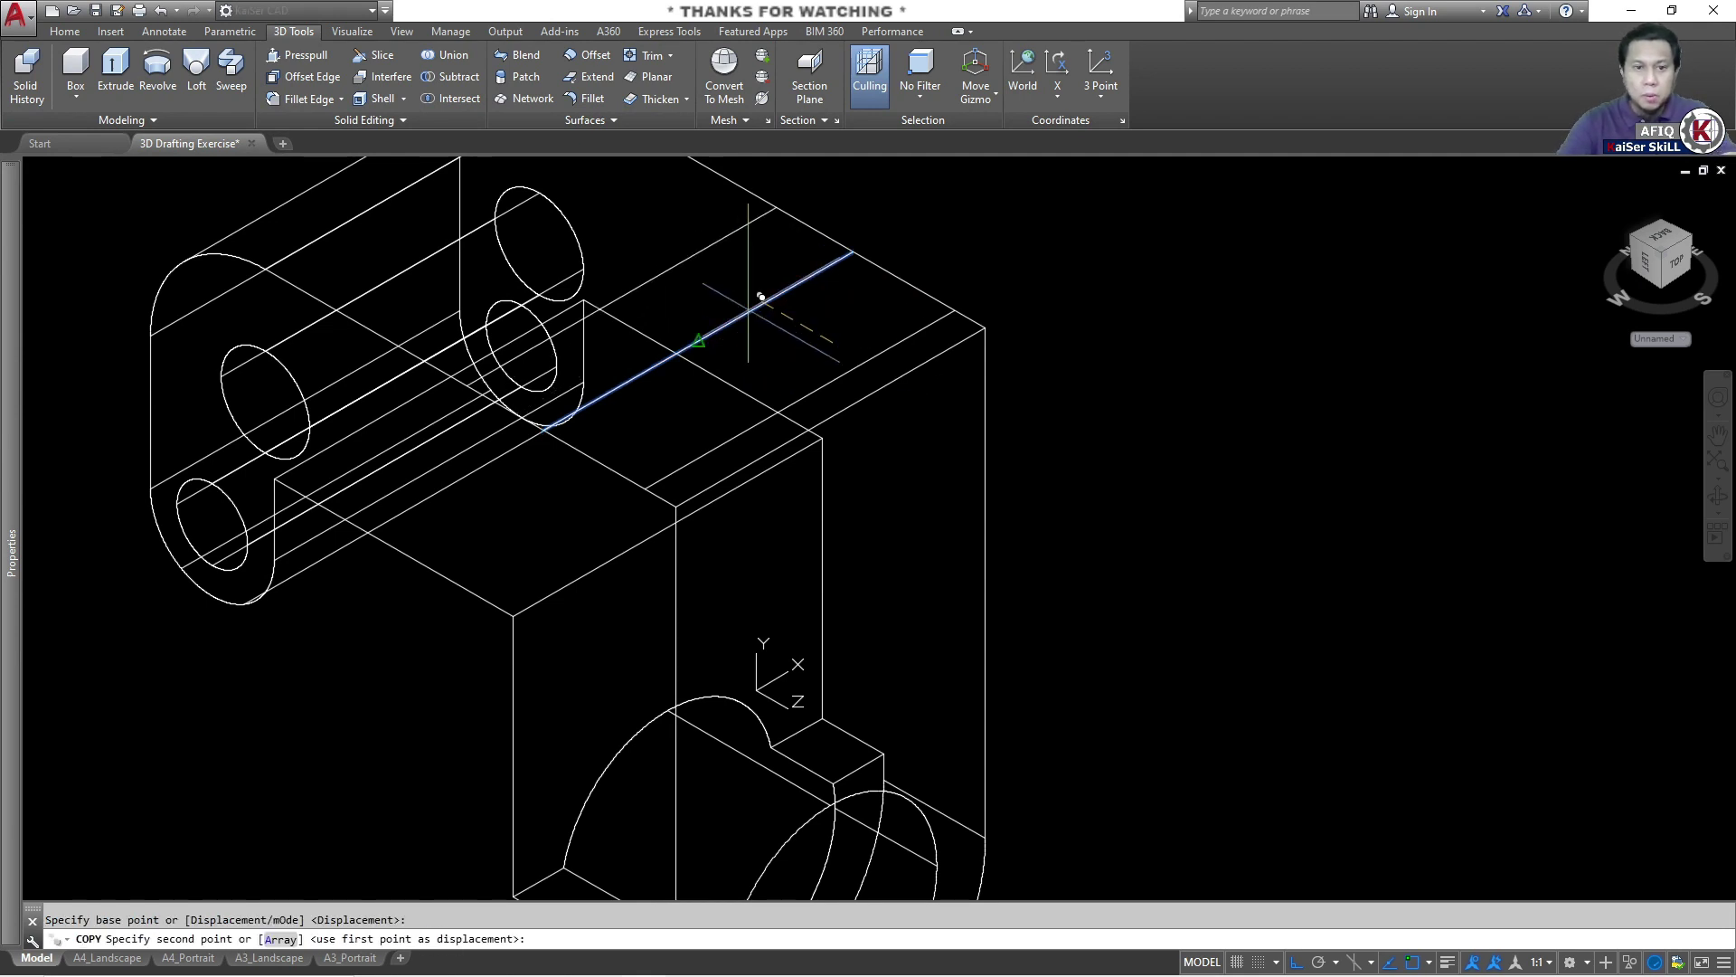
pyautogui.press('Return')
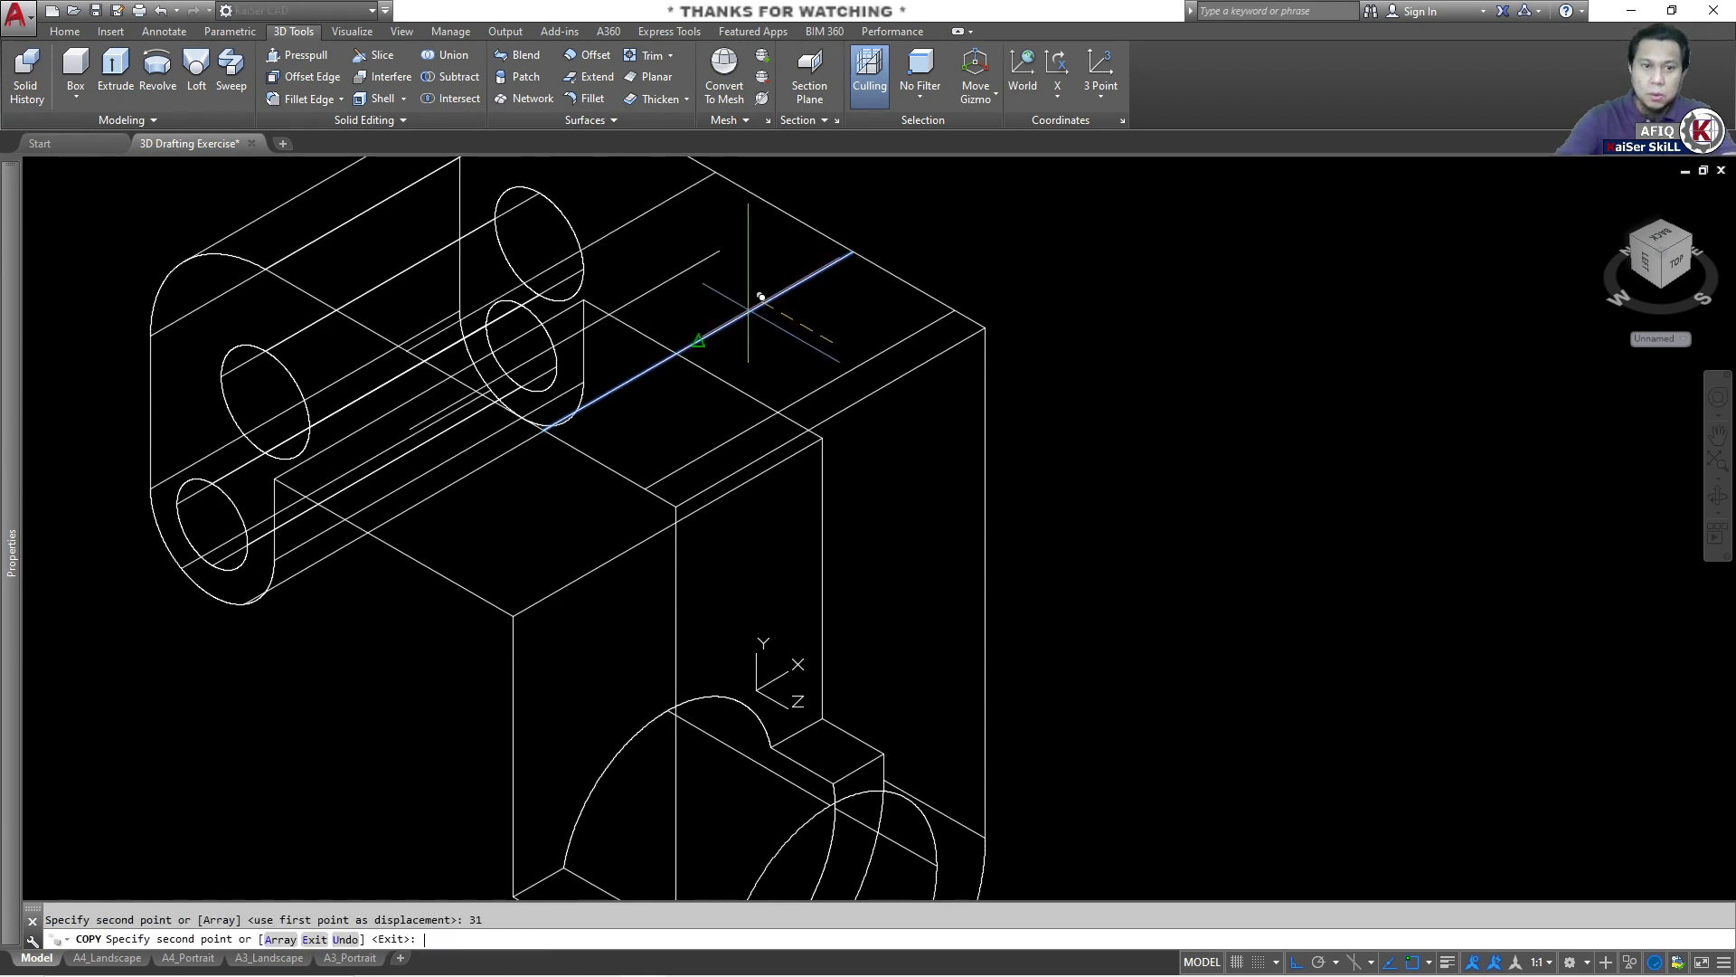
pyautogui.press('Escape')
pyautogui.scroll(-2, 831, 484)
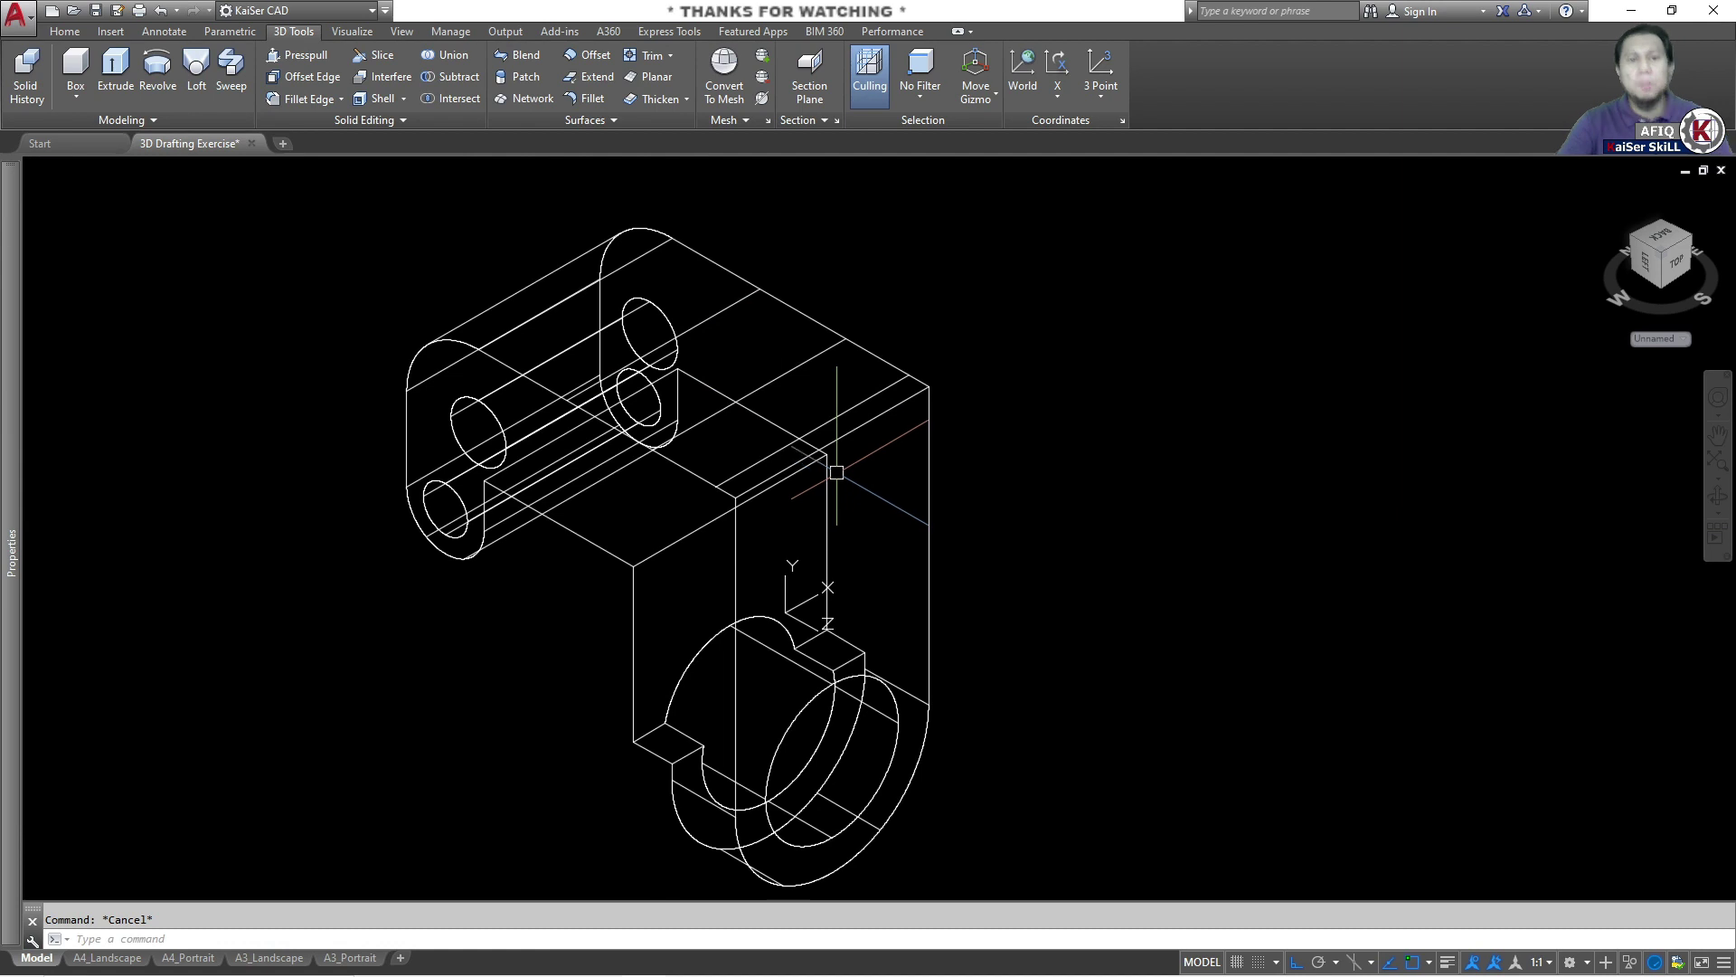
# Hide the bracket solid so only the guide lines remain visible.
pyautogui.click(686, 467)
pyautogui.rightClick(686, 467)
pyautogui.moveTo(732, 552)
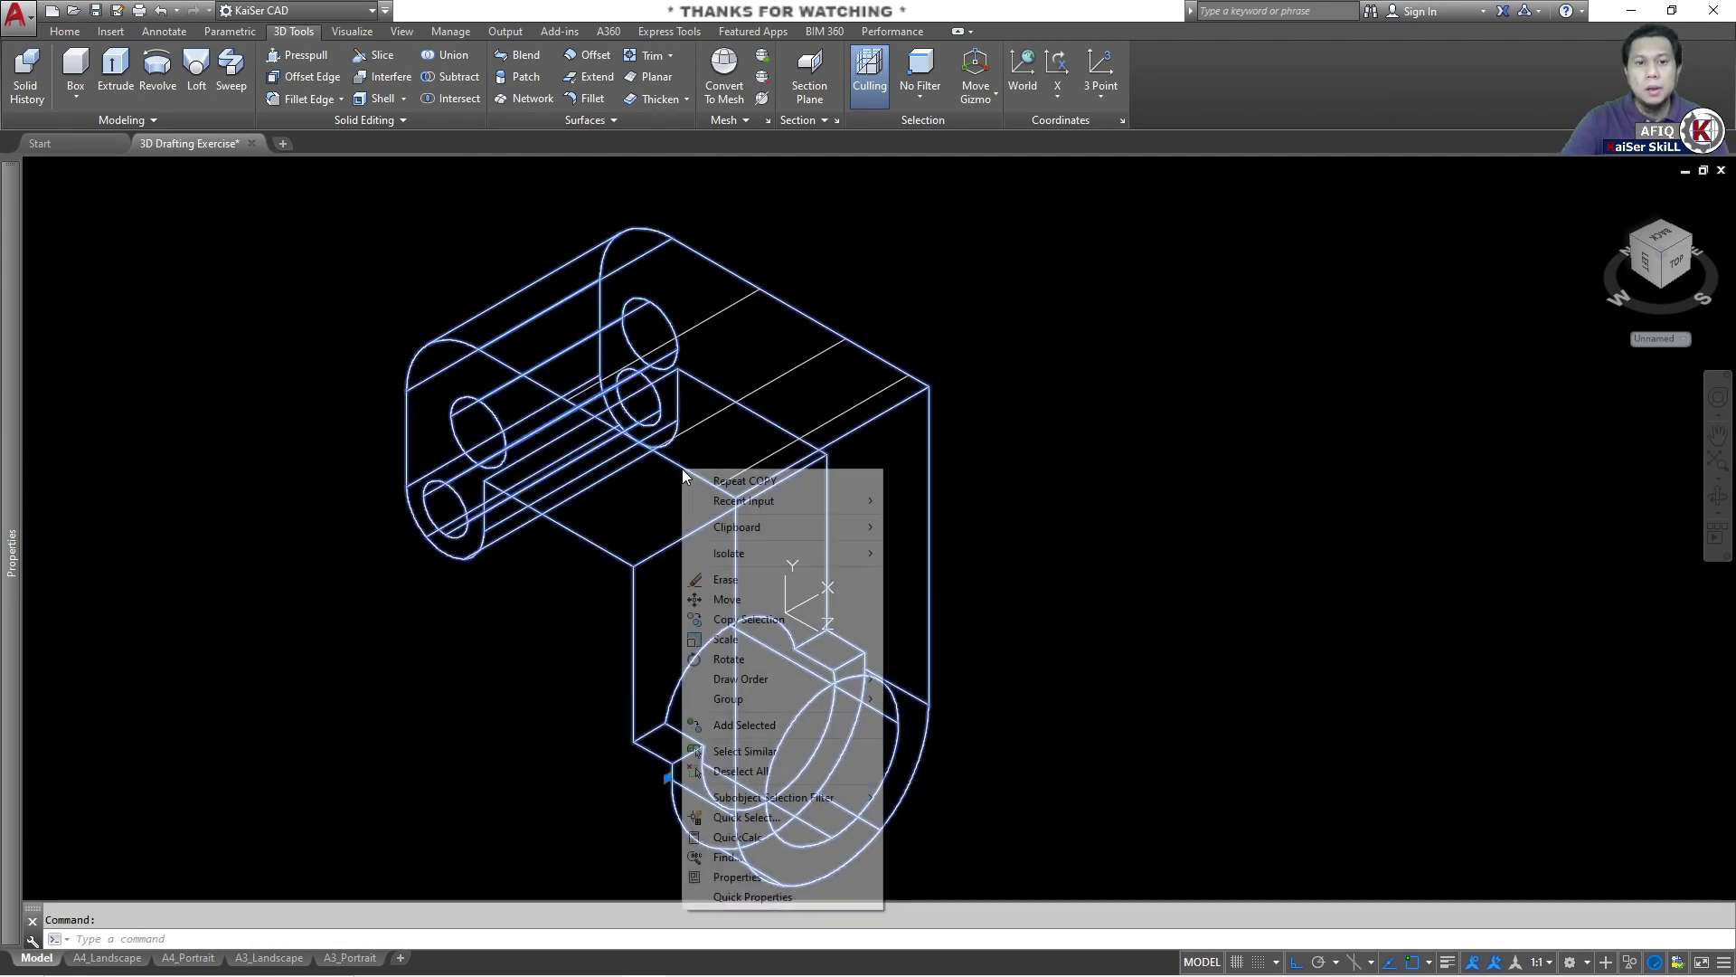
pyautogui.click(964, 575)
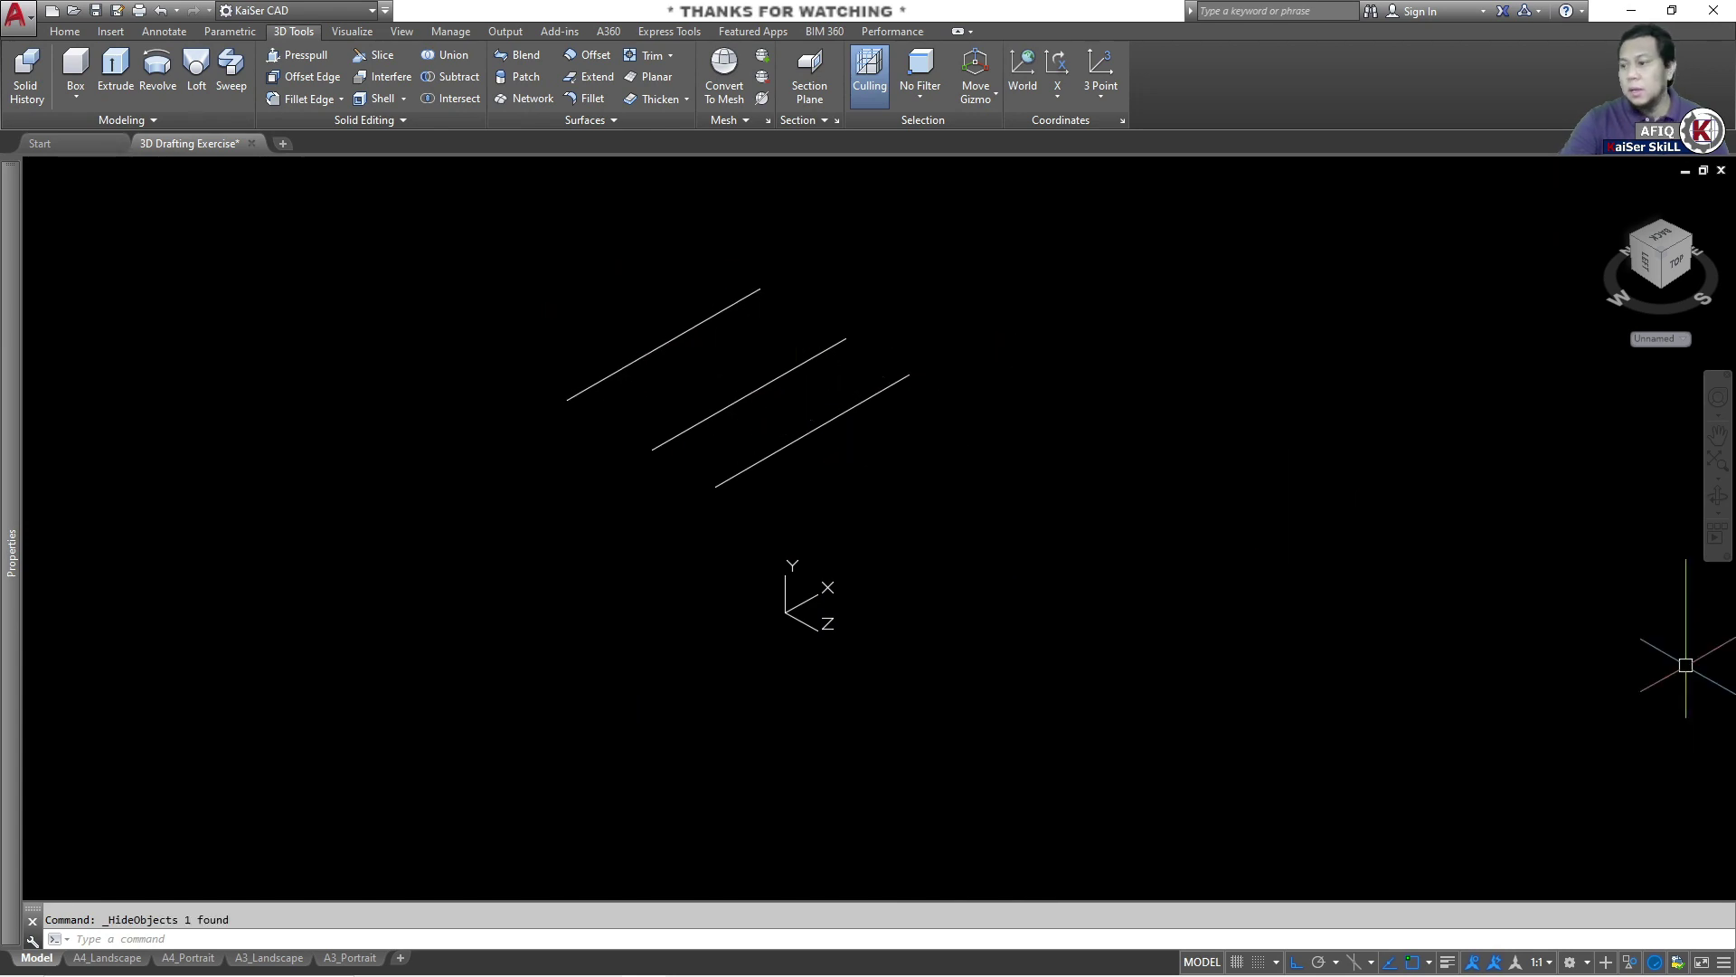
pyautogui.hotkey('alt', 'Tab')
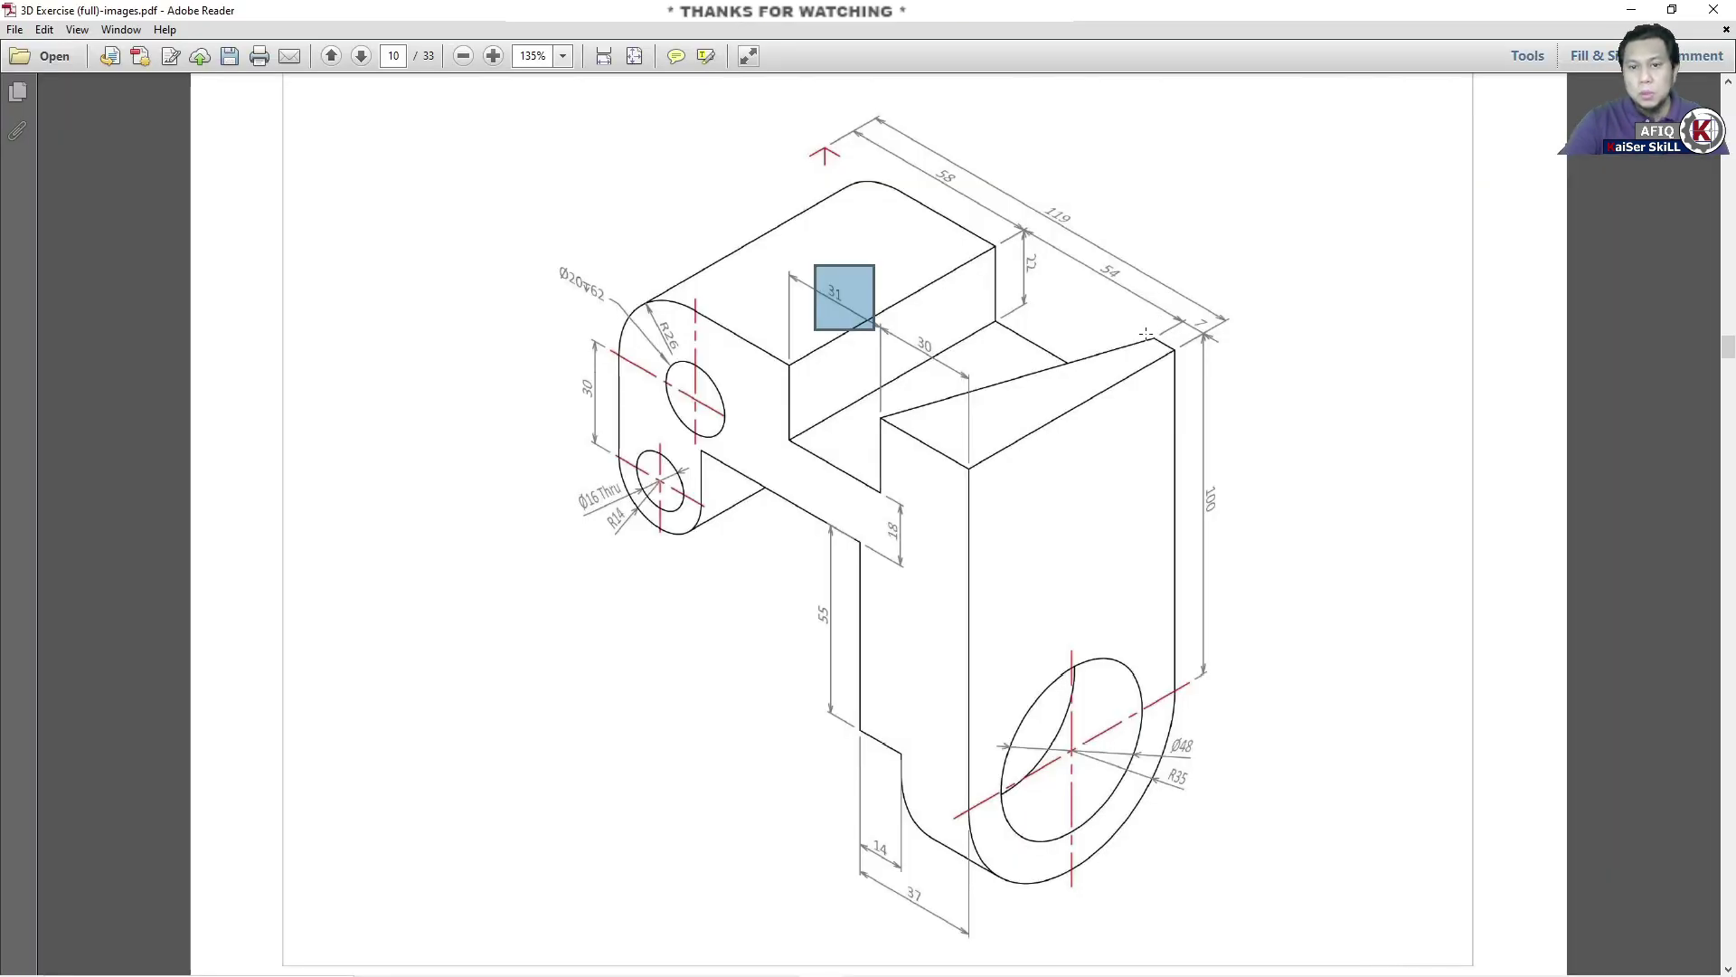
pyautogui.click(1625, 16)
# Draw a diagonal line between the edge copies' endpoints across the top face.
pyautogui.press('Escape')
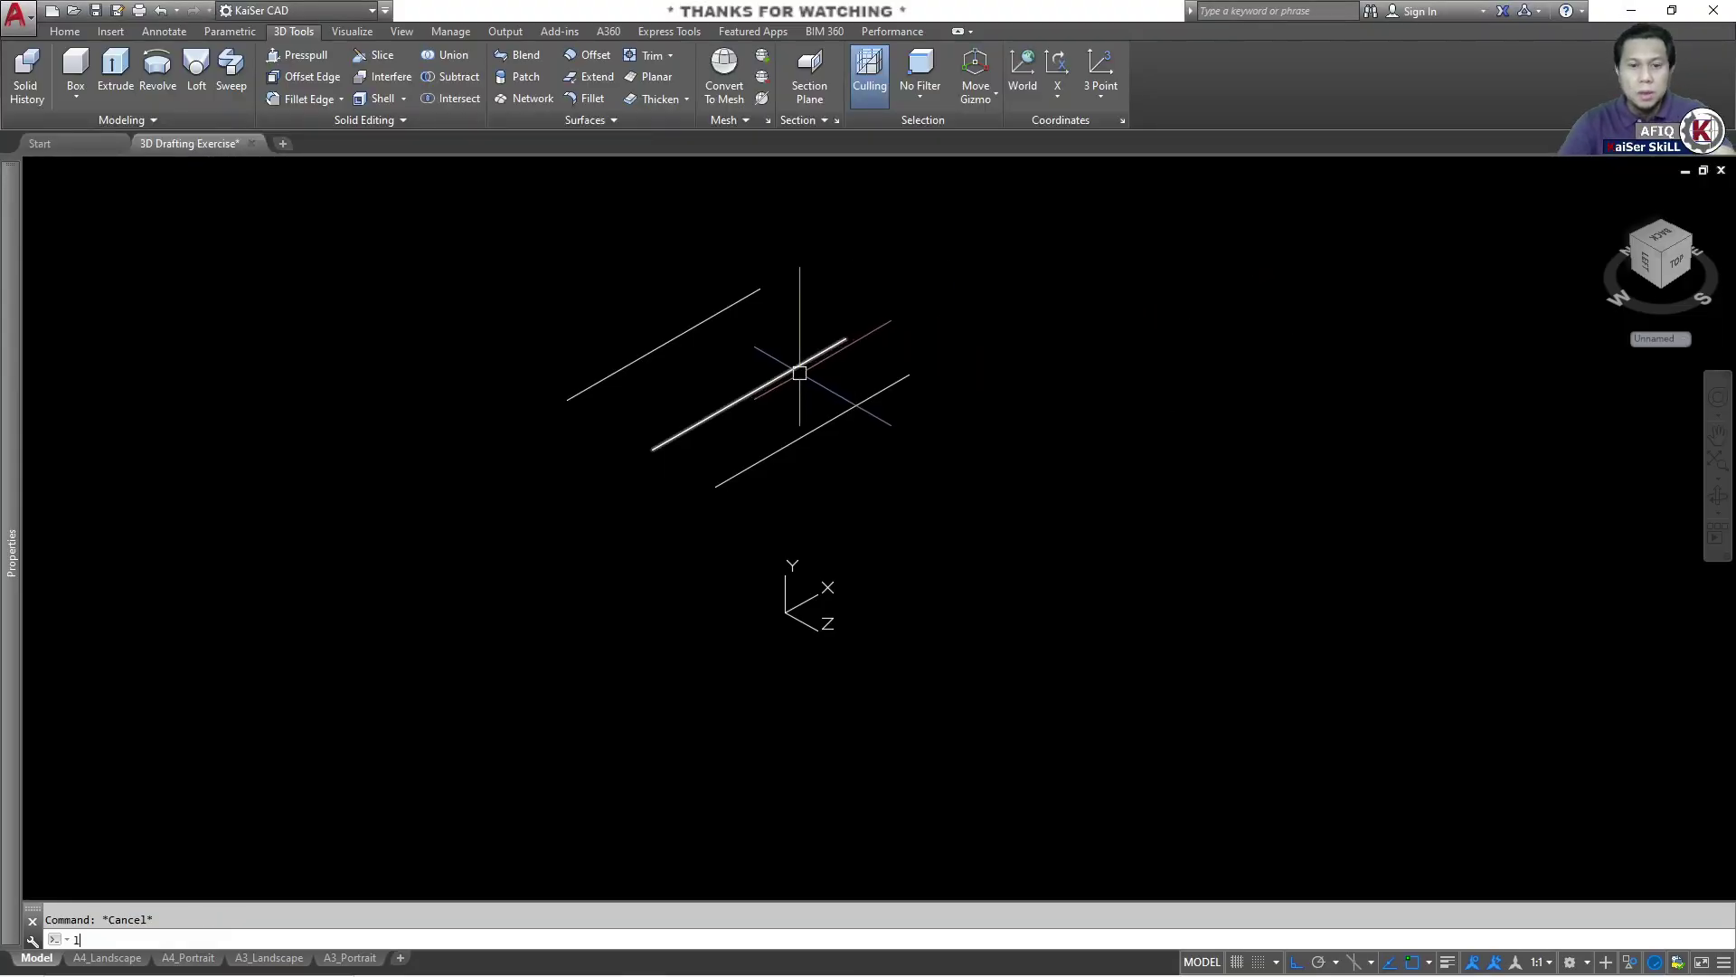
pyautogui.press('Return')
pyautogui.click(909, 374)
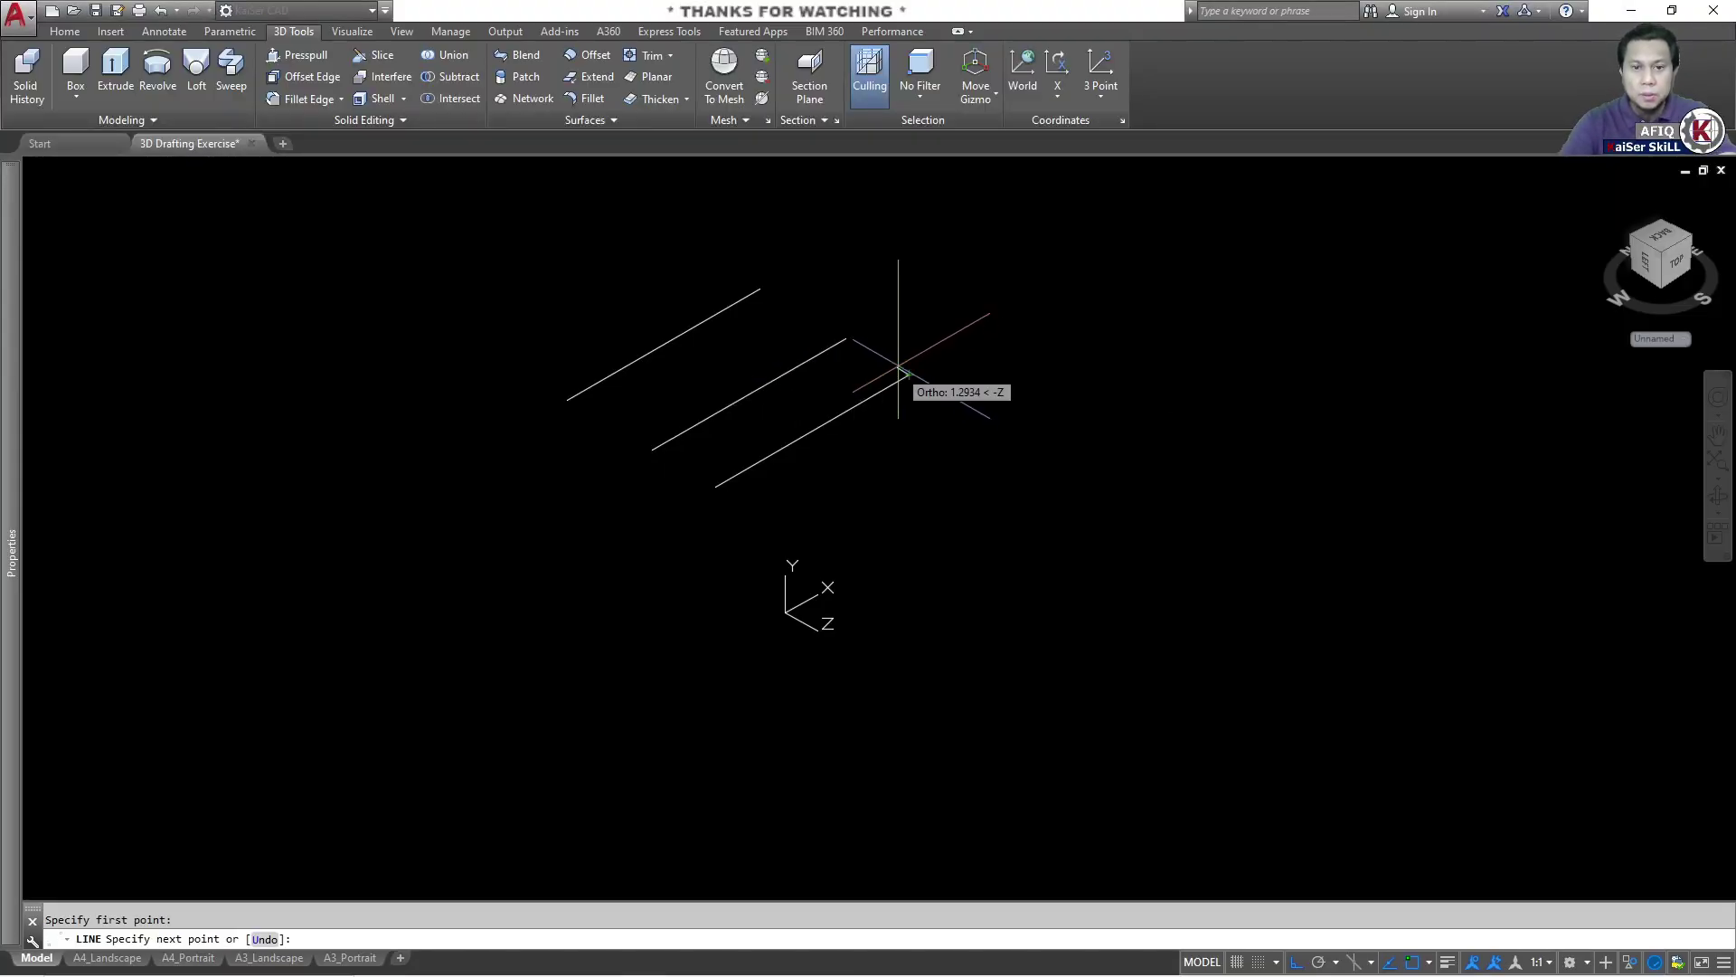
pyautogui.click(652, 448)
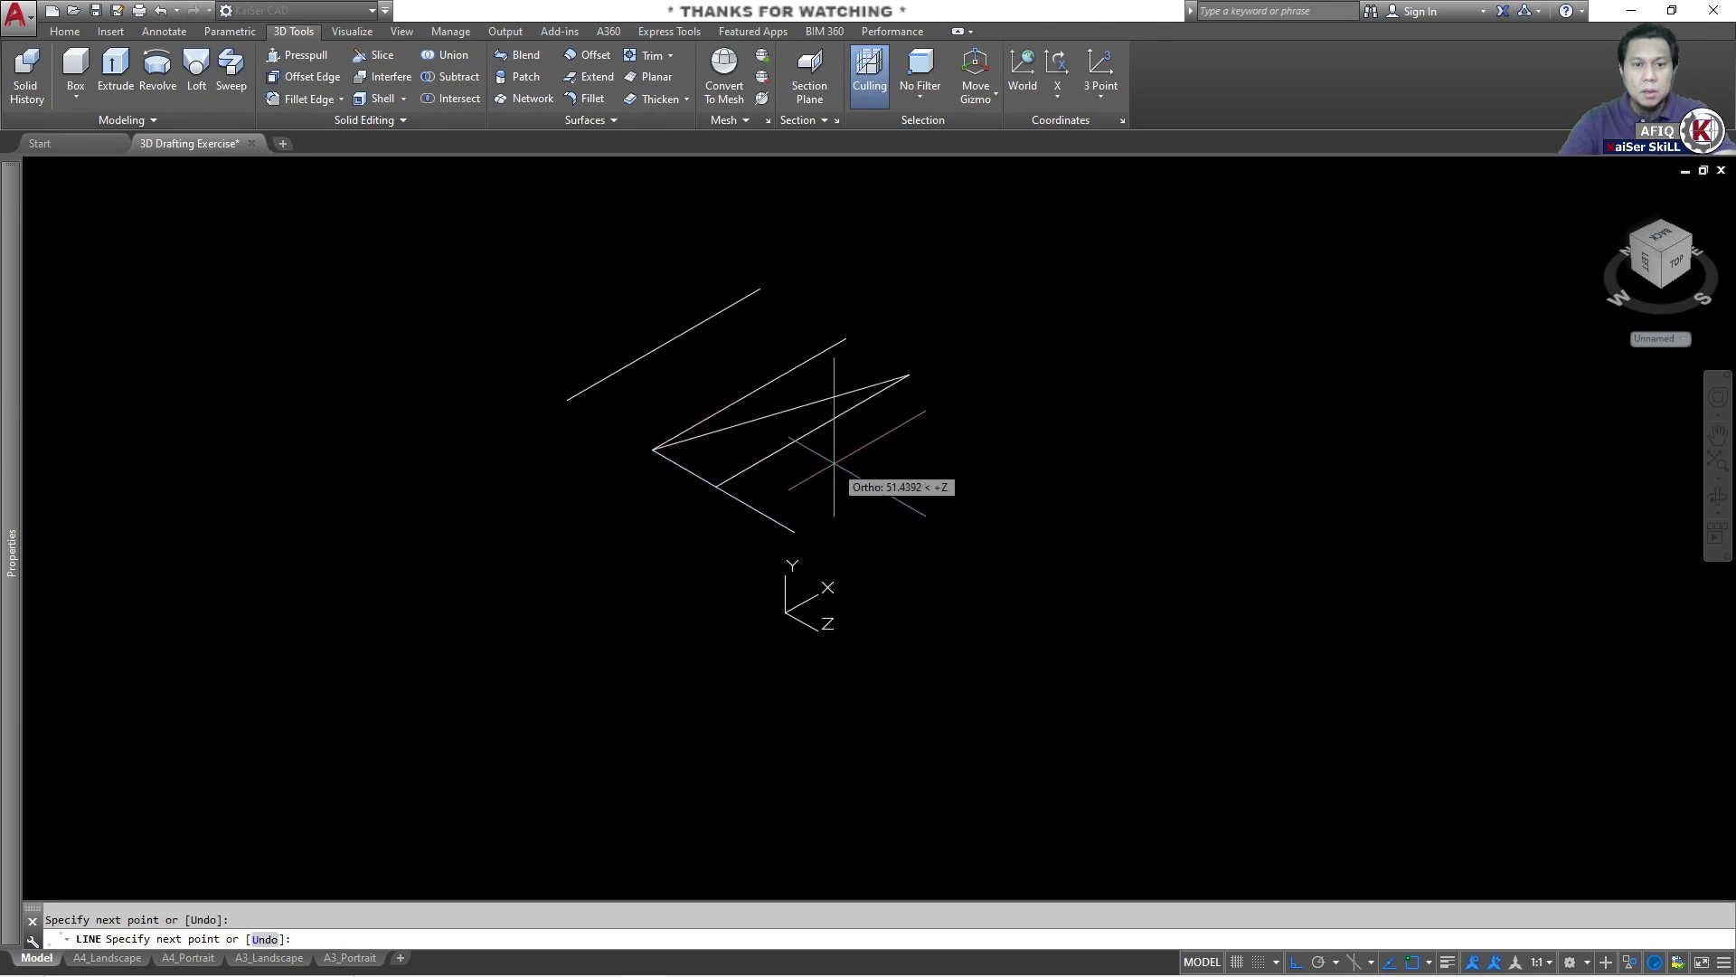
pyautogui.press('Escape')
# Delete the two unneeded parallel lines and end object isolation.
pyautogui.click(771, 454)
pyautogui.click(788, 374)
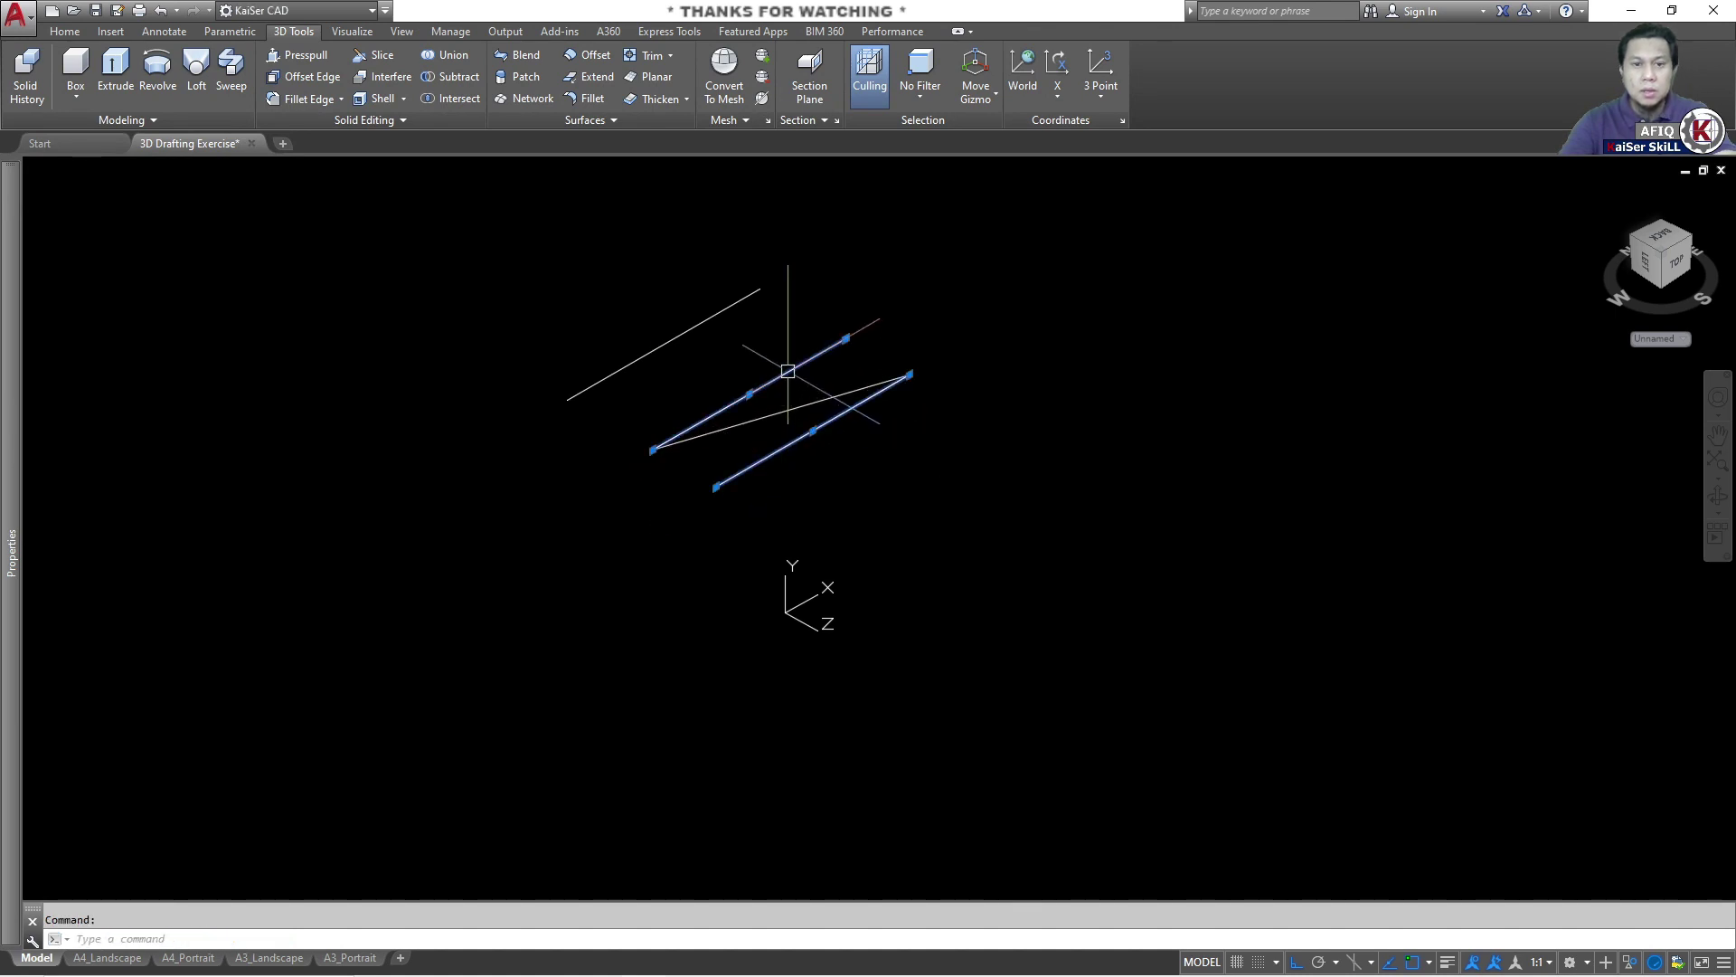
pyautogui.press('Delete')
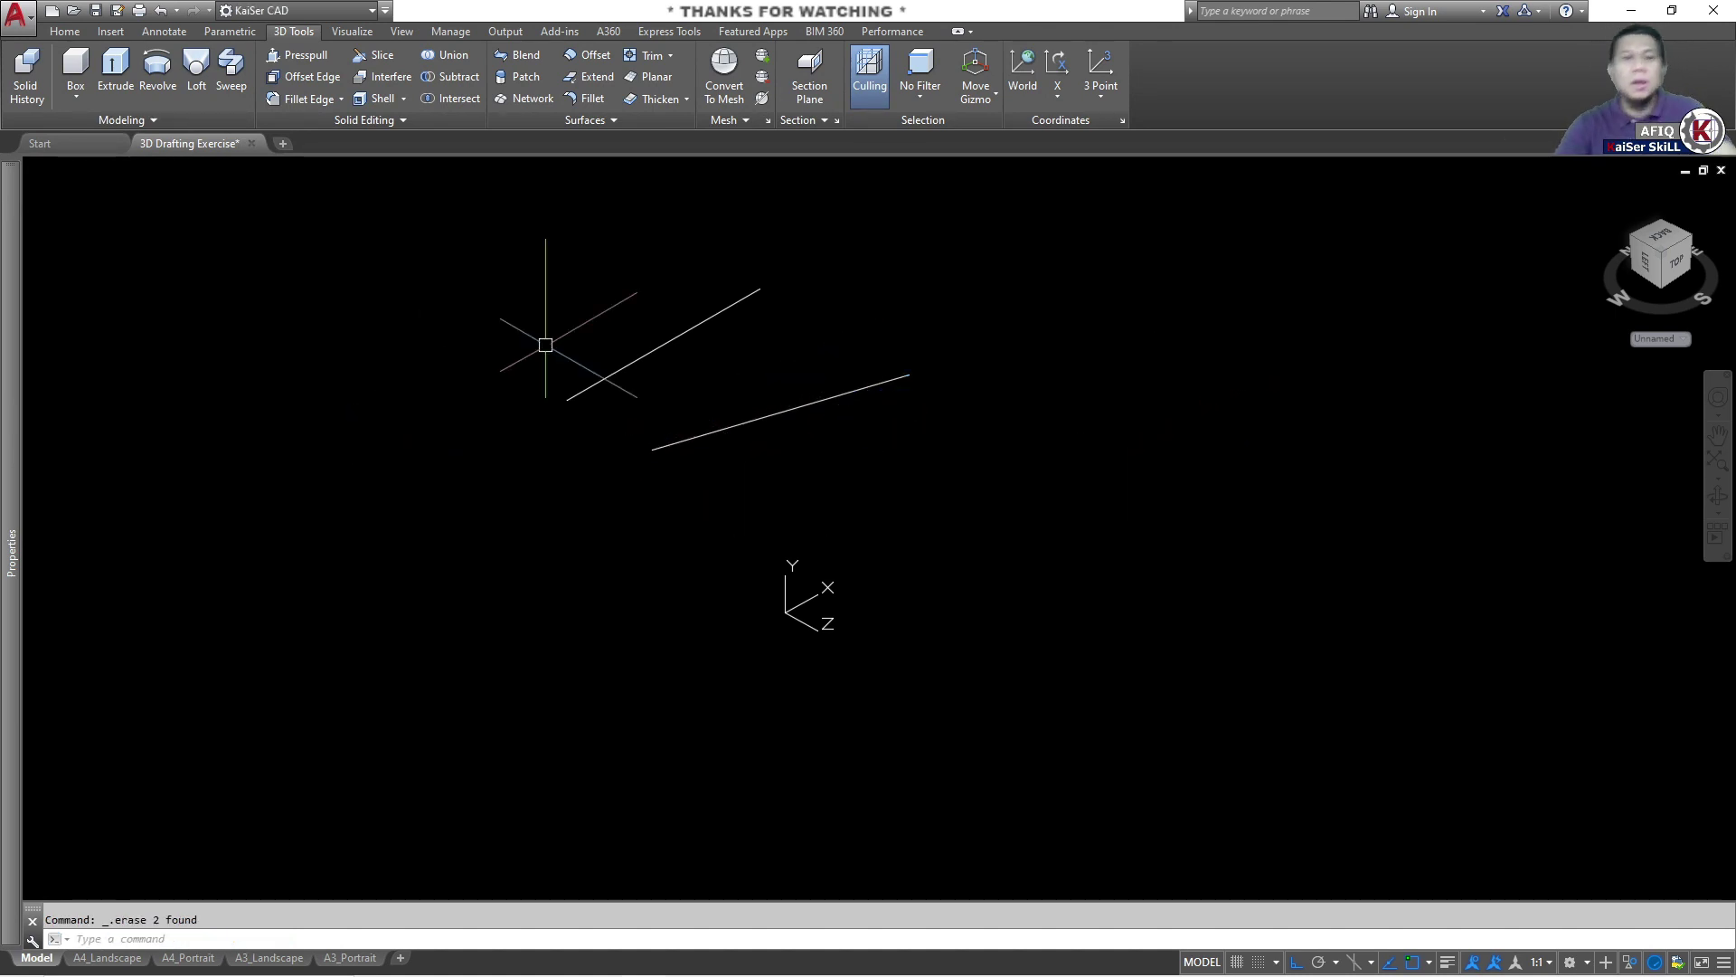
pyautogui.rightClick(948, 278)
pyautogui.moveTo(1065, 363)
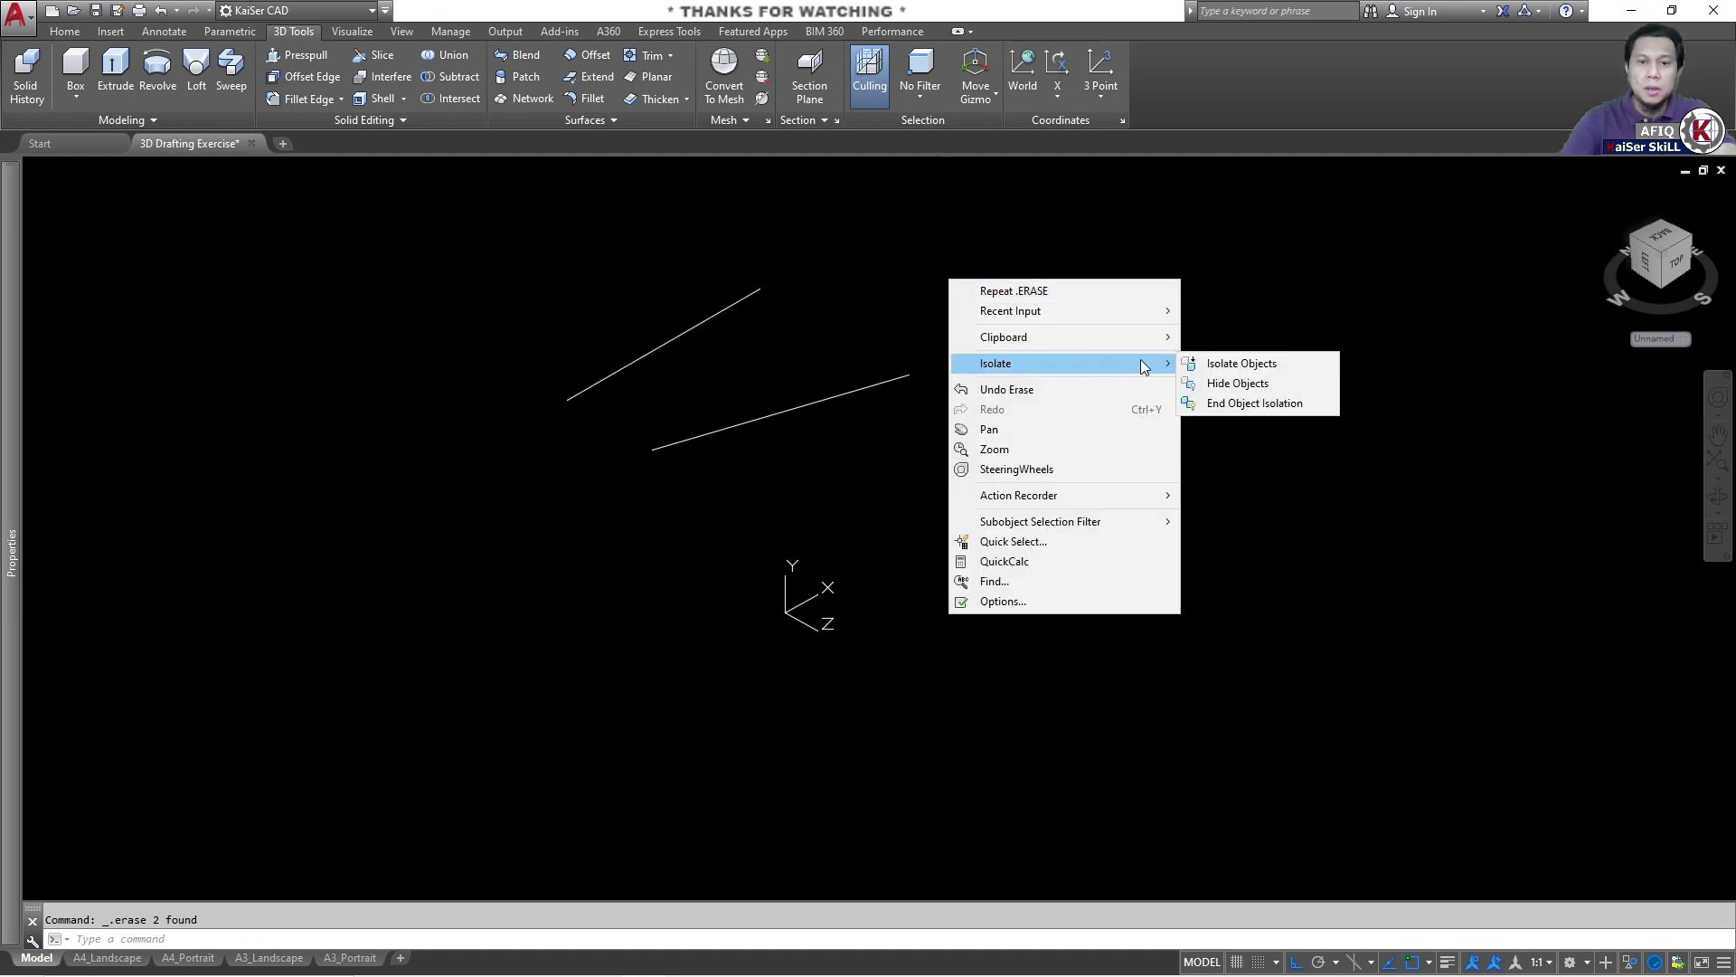
pyautogui.click(1325, 404)
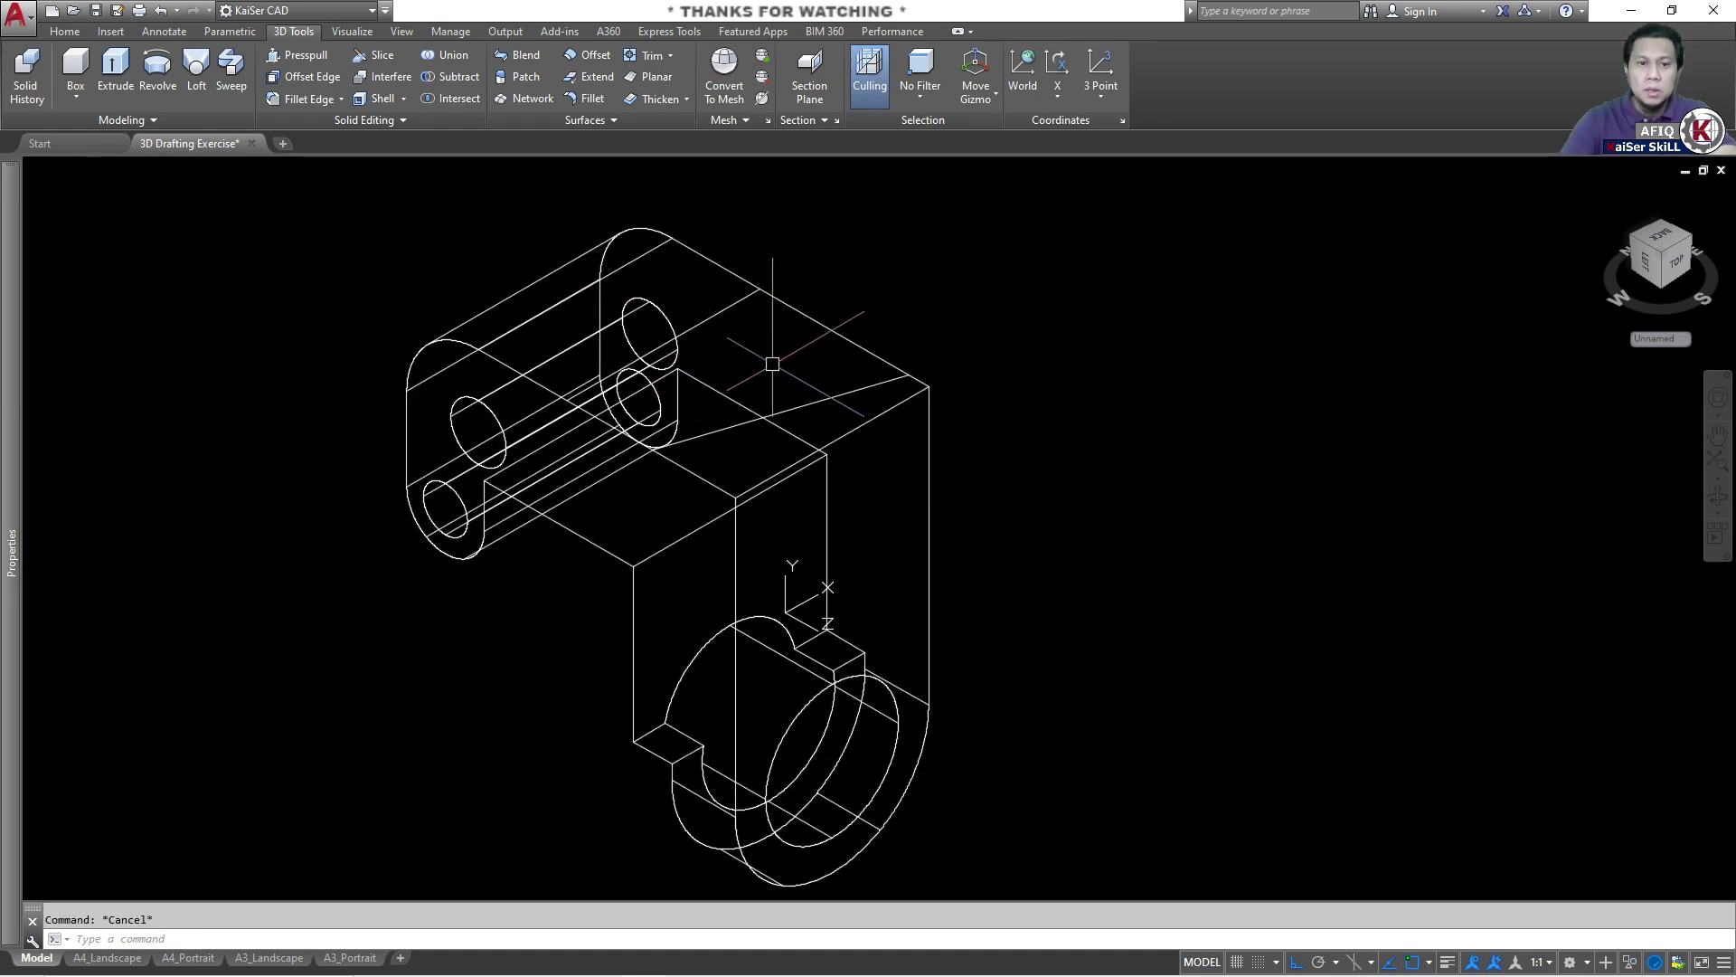
# Display the bracket in the Shaded with Edges visual style and return to the Home isometric view.
pyautogui.moveTo(687, 361)
pyautogui.keyDown('shift'); pyautogui.mouseDown(button='middle')
pyautogui.moveTo(969, 560)
pyautogui.moveTo(764, 326)
pyautogui.mouseUp(button='middle'); pyautogui.keyUp('shift')
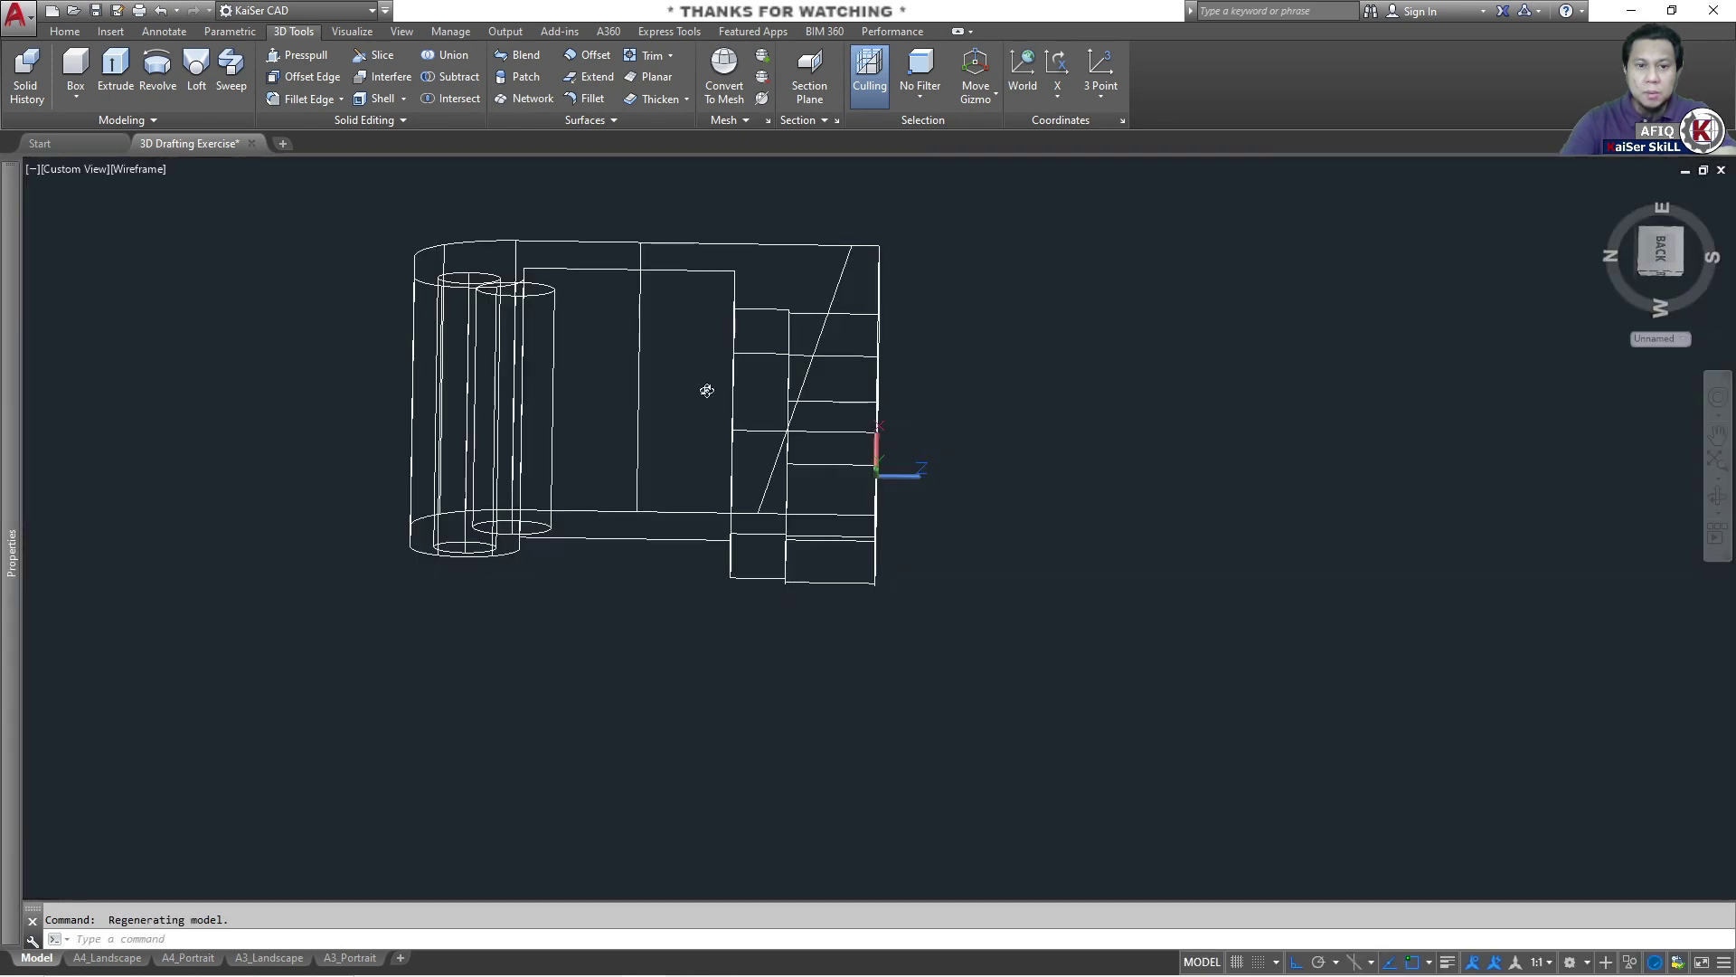
pyautogui.moveTo(702, 387)
pyautogui.keyDown('shift'); pyautogui.mouseDown(button='middle')
pyautogui.moveTo(708, 234)
pyautogui.moveTo(639, 279)
pyautogui.moveTo(581, 283)
pyautogui.mouseUp(button='middle'); pyautogui.keyUp('shift')
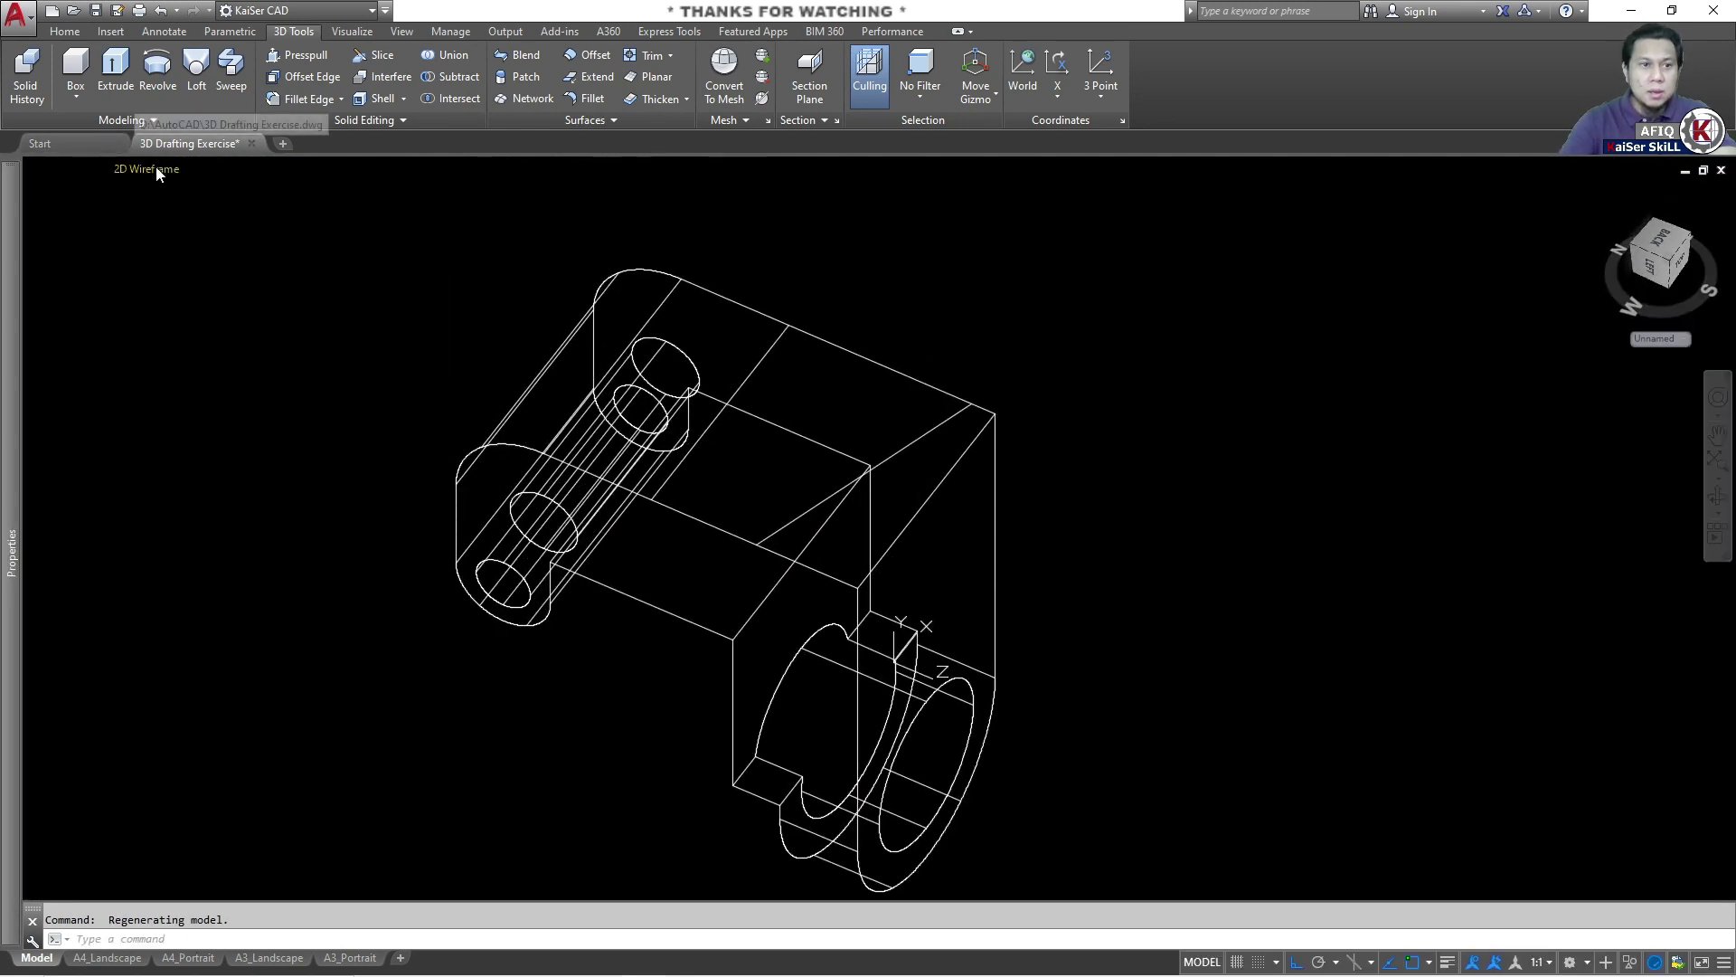
pyautogui.click(154, 171)
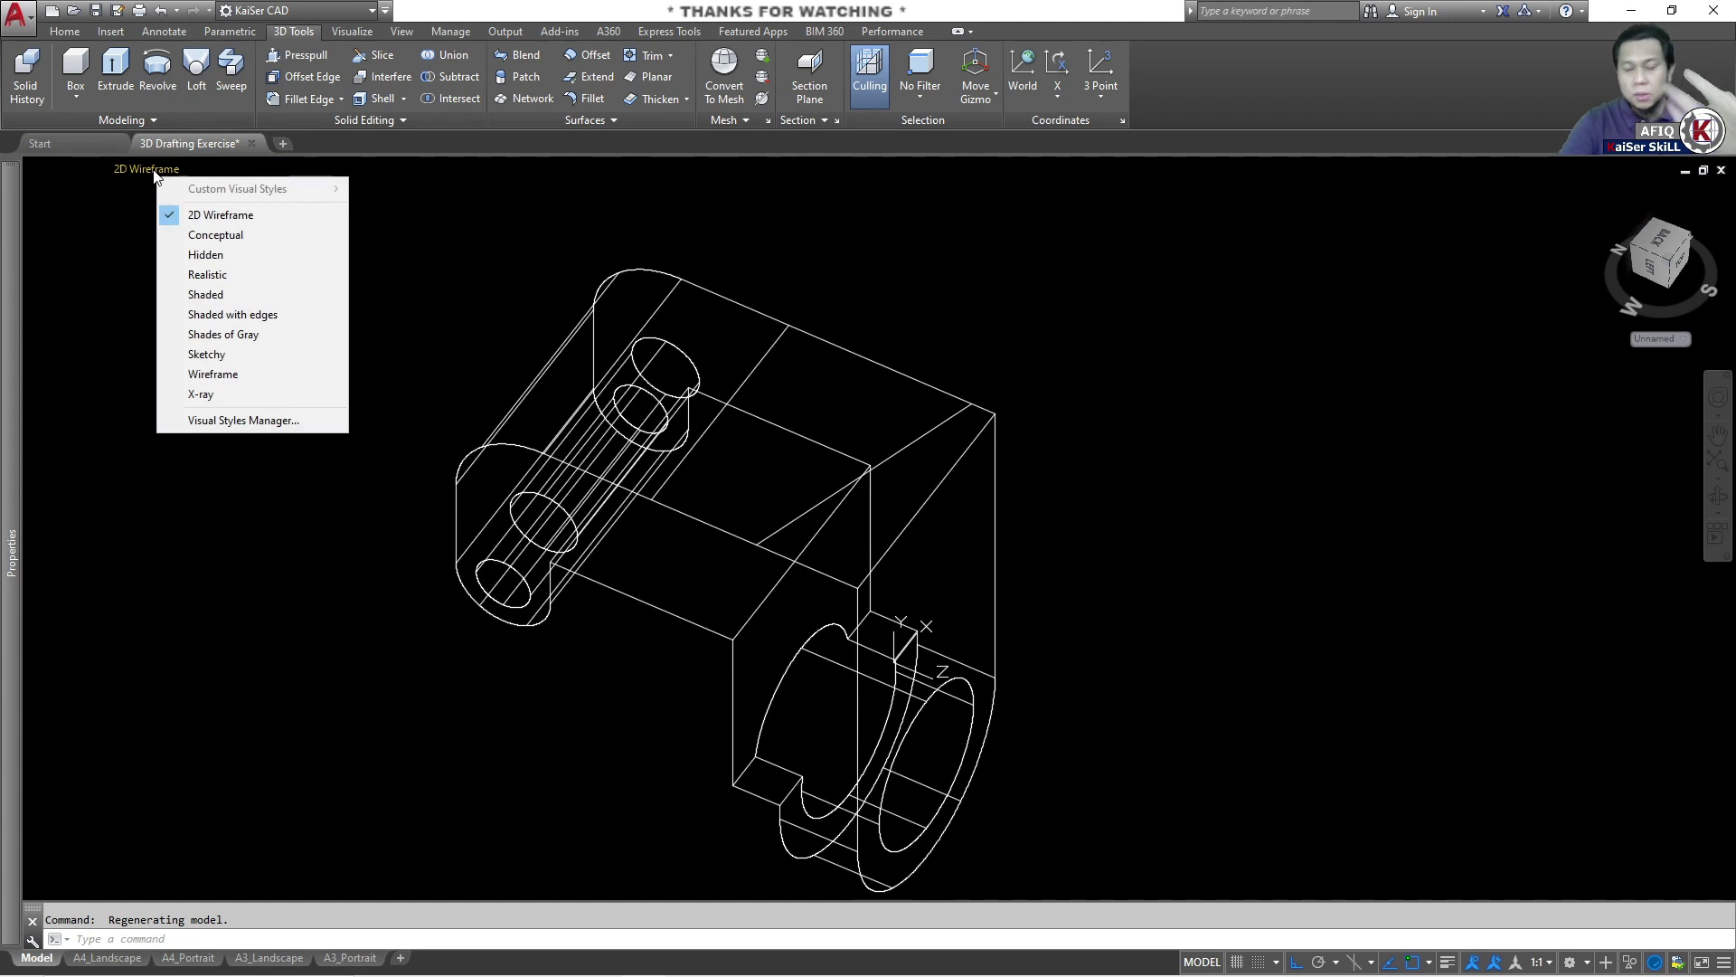
pyautogui.click(241, 311)
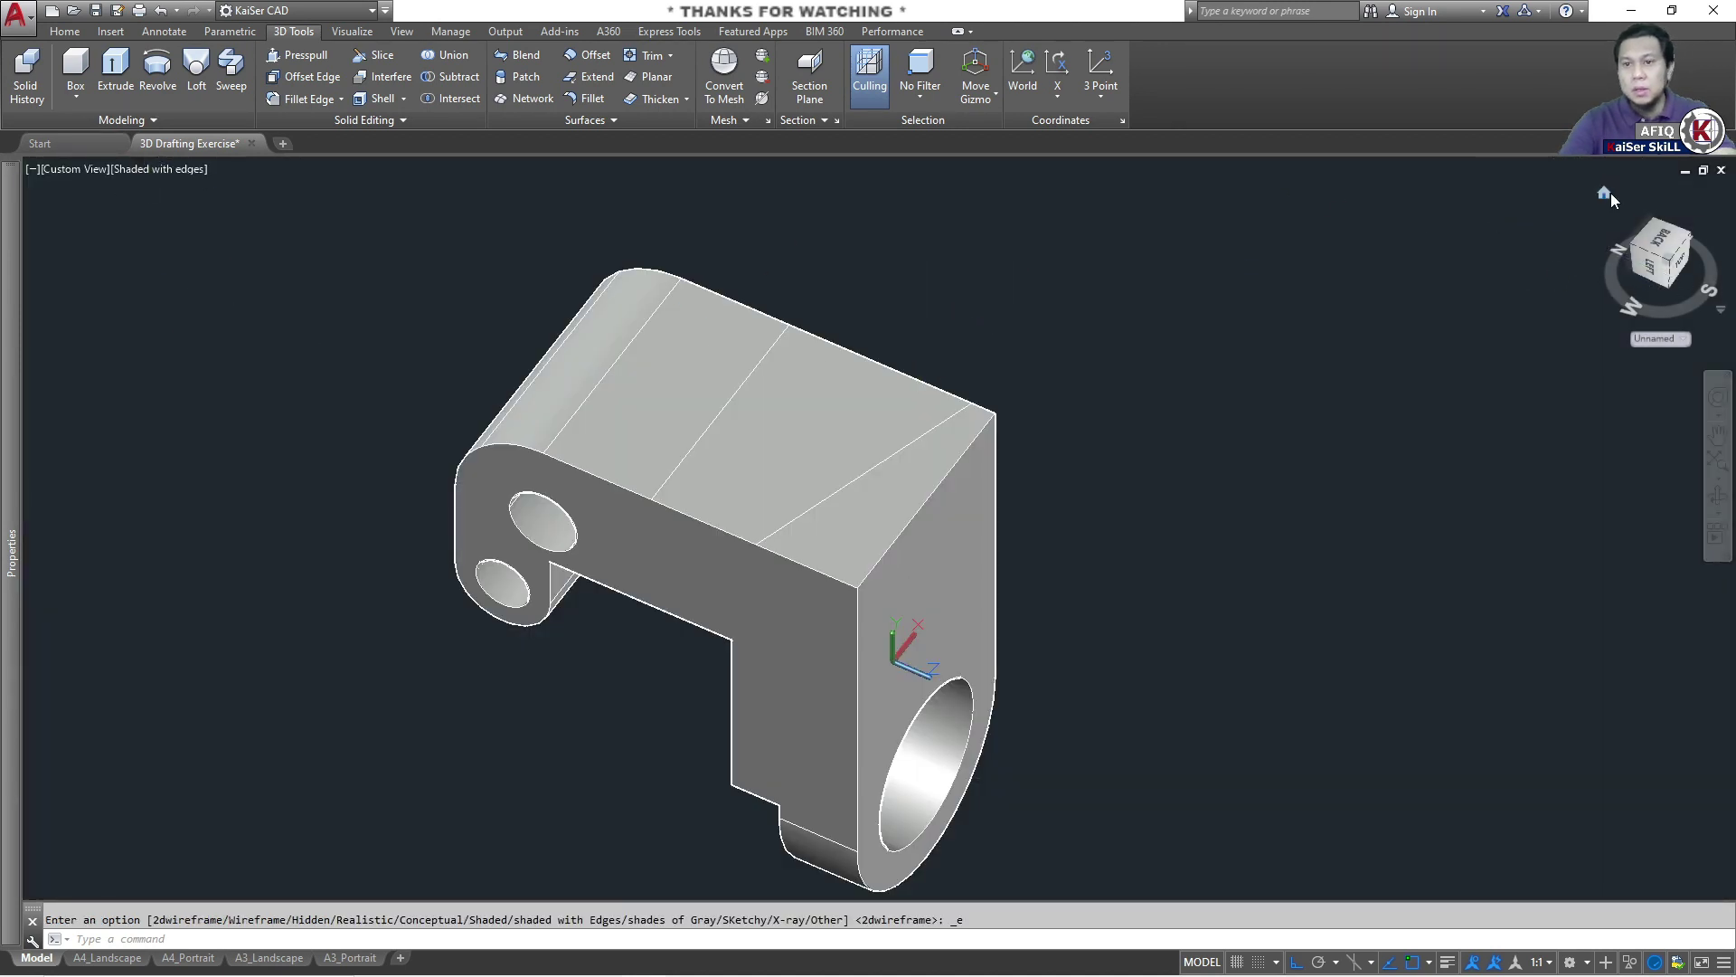
pyautogui.click(1604, 193)
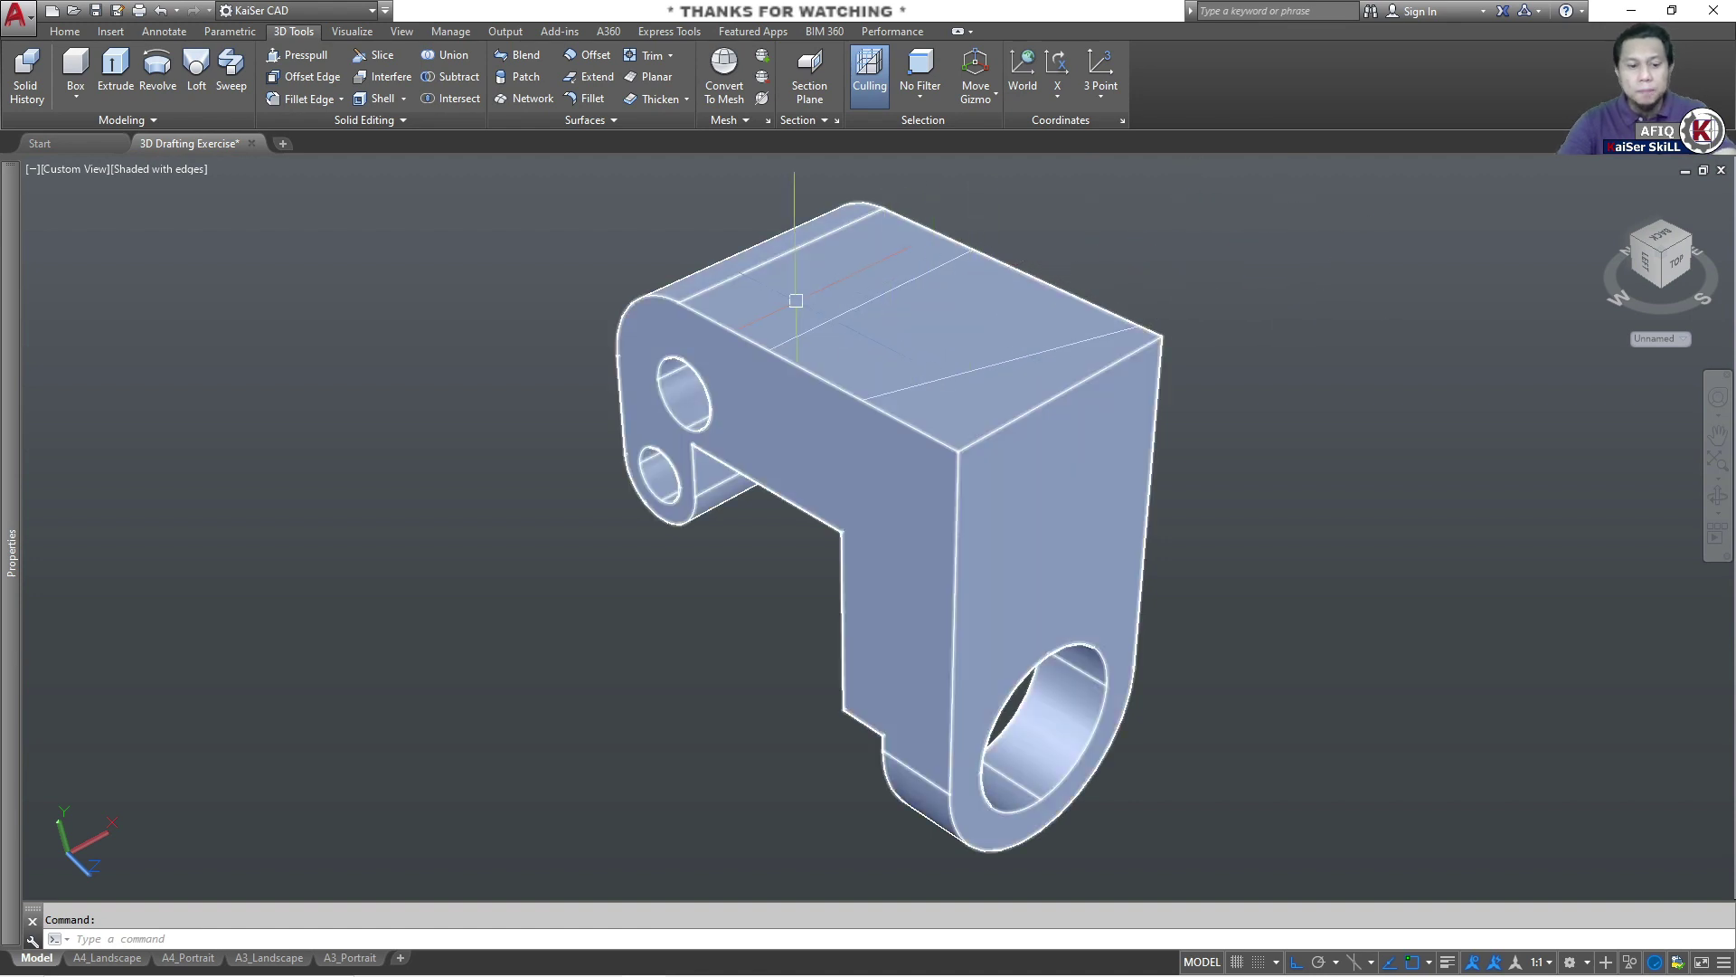
# Press-pull the top-face region beside the diagonal line into a sloped notch, then erase both guide lines.
pyautogui.click(306, 56)
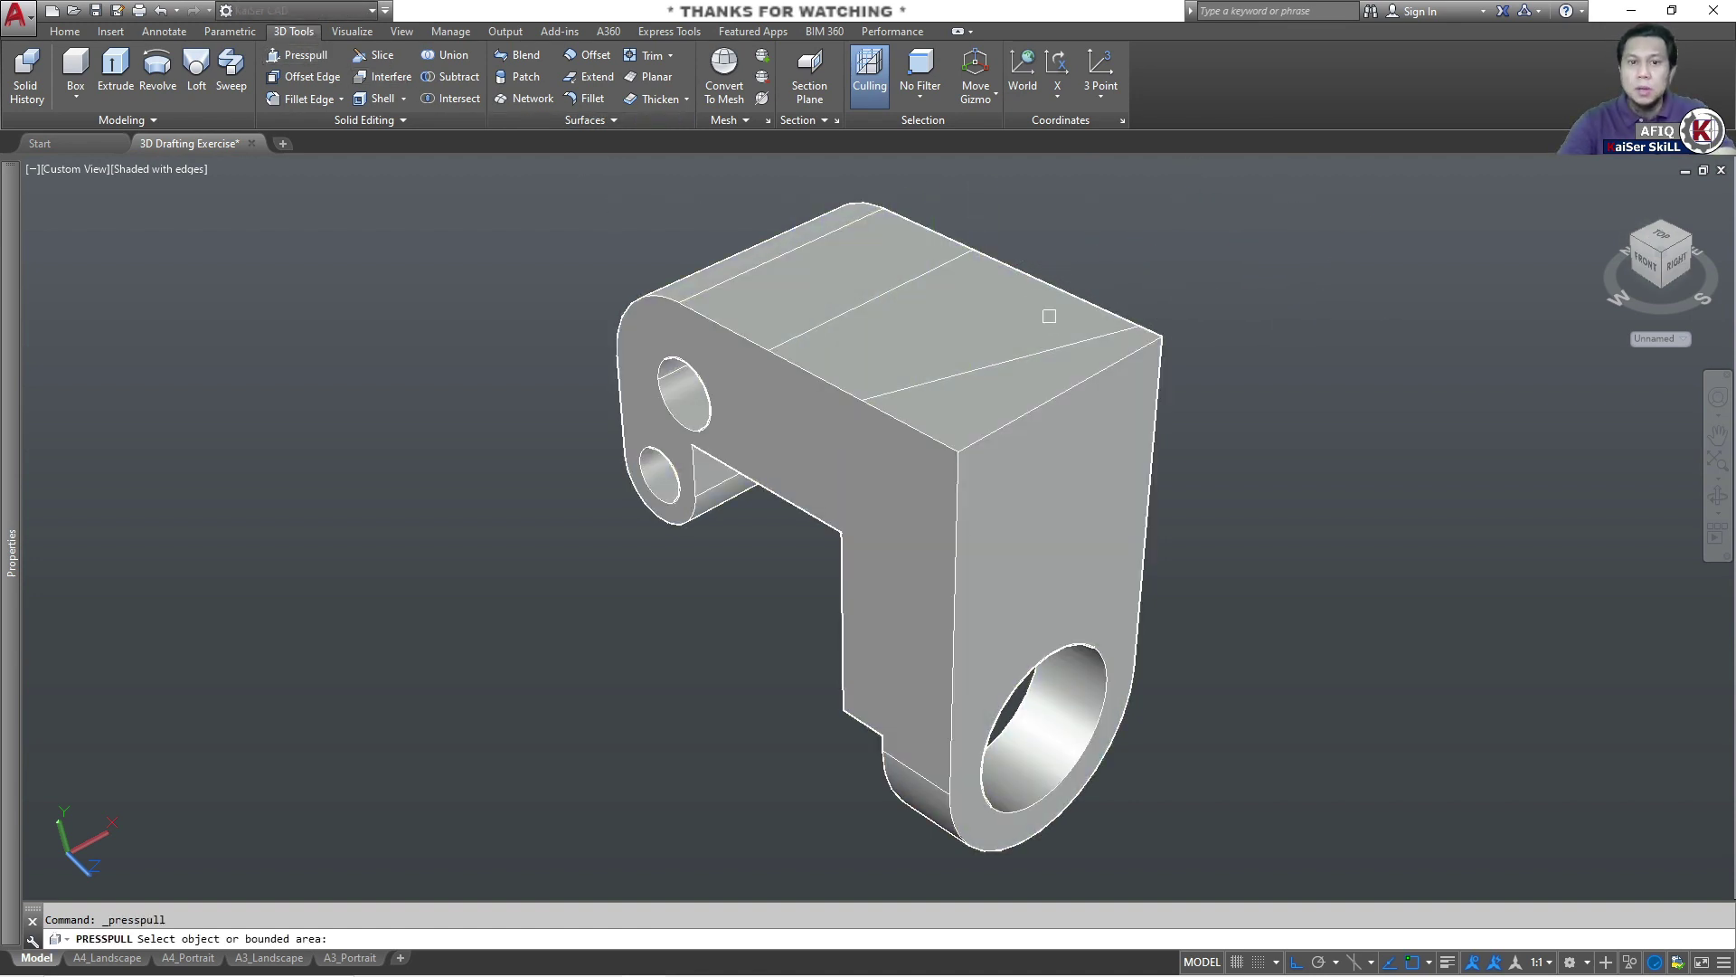
pyautogui.click(936, 389)
pyautogui.write('-2')
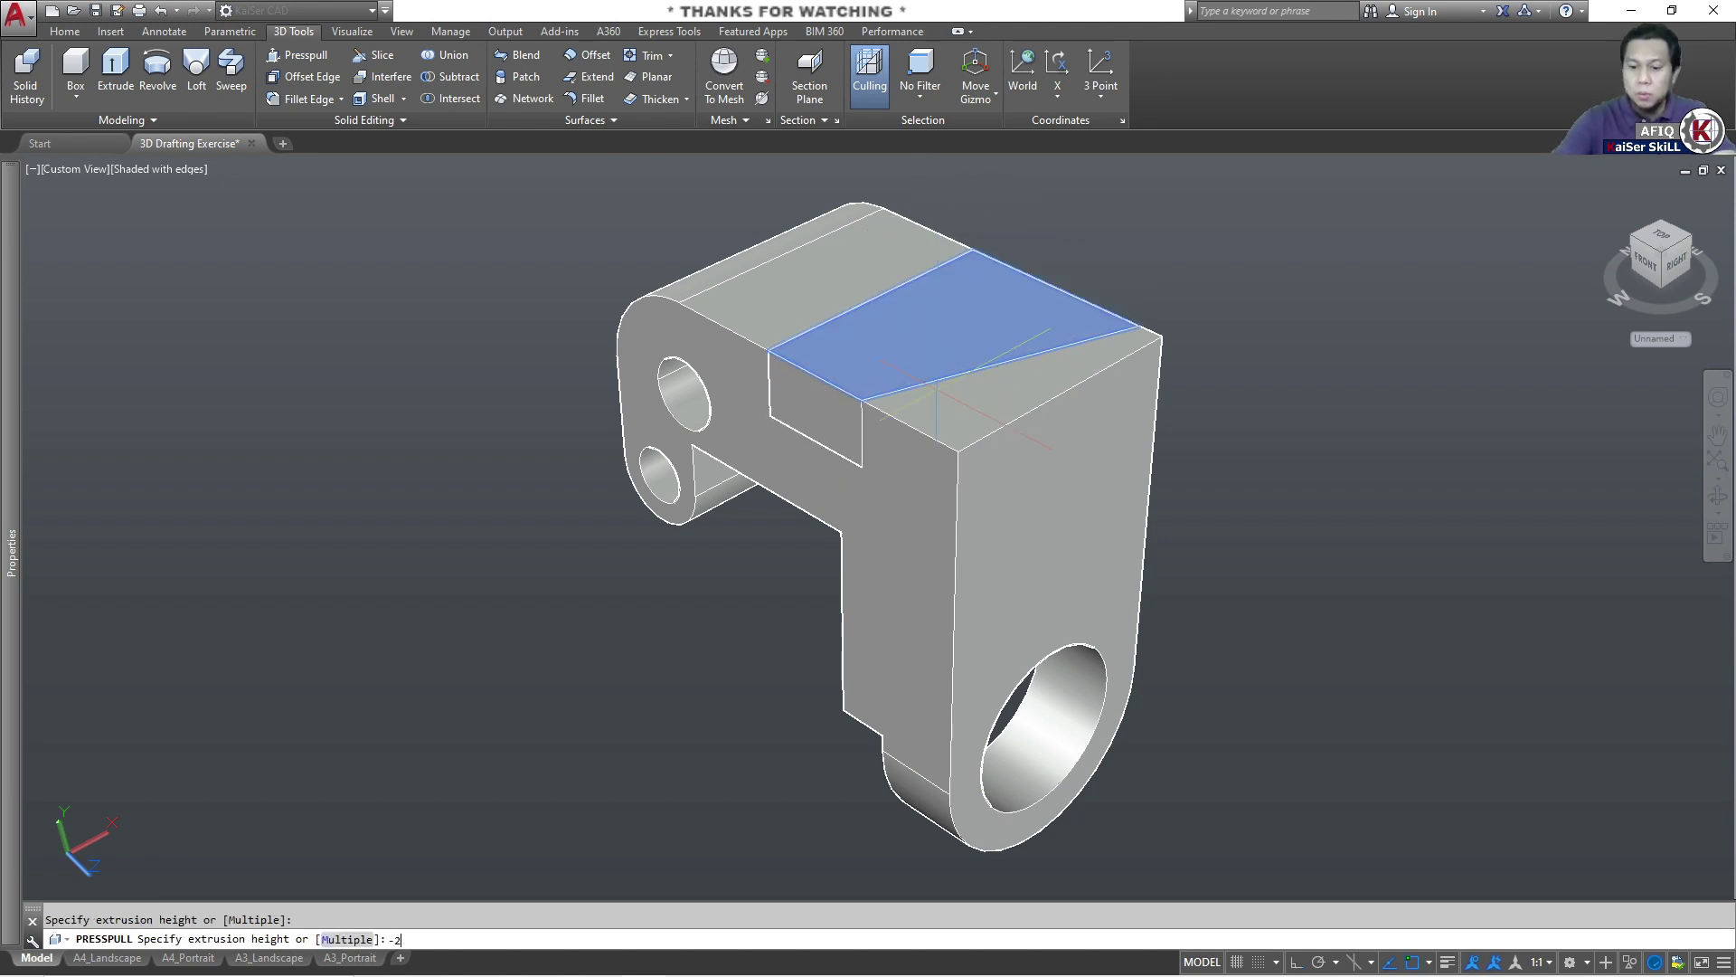
pyautogui.press('Return')
pyautogui.press('Escape')
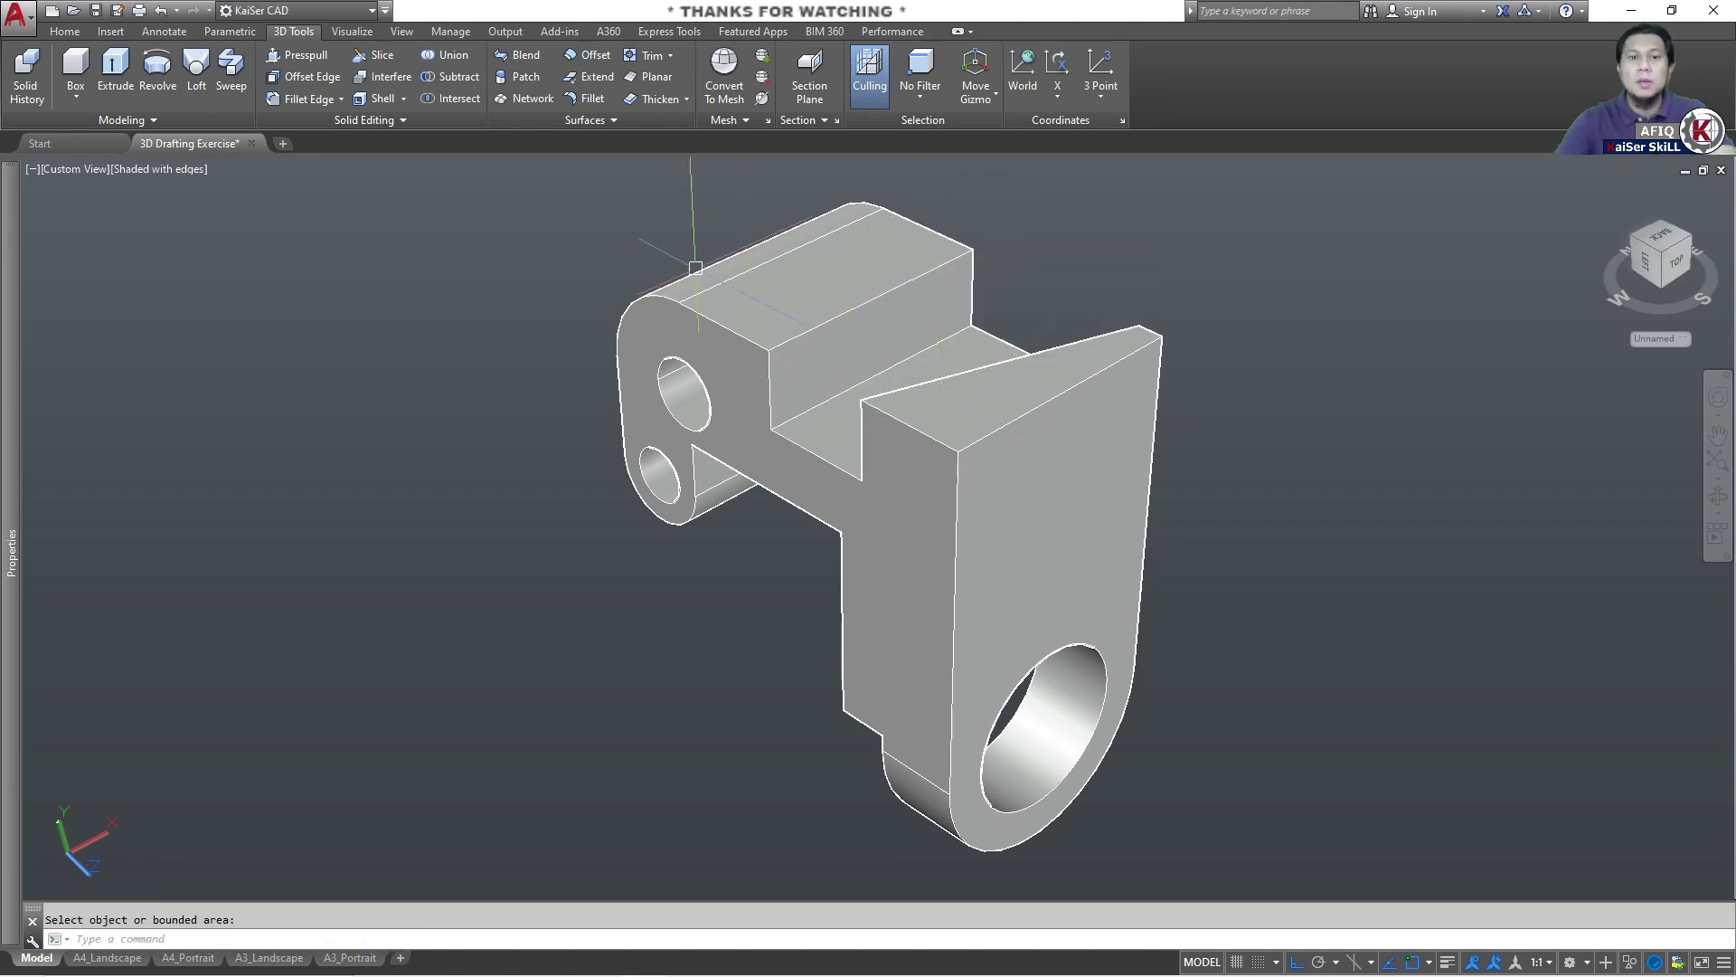
pyautogui.moveTo(609, 230); pyautogui.dragTo(1406, 556)
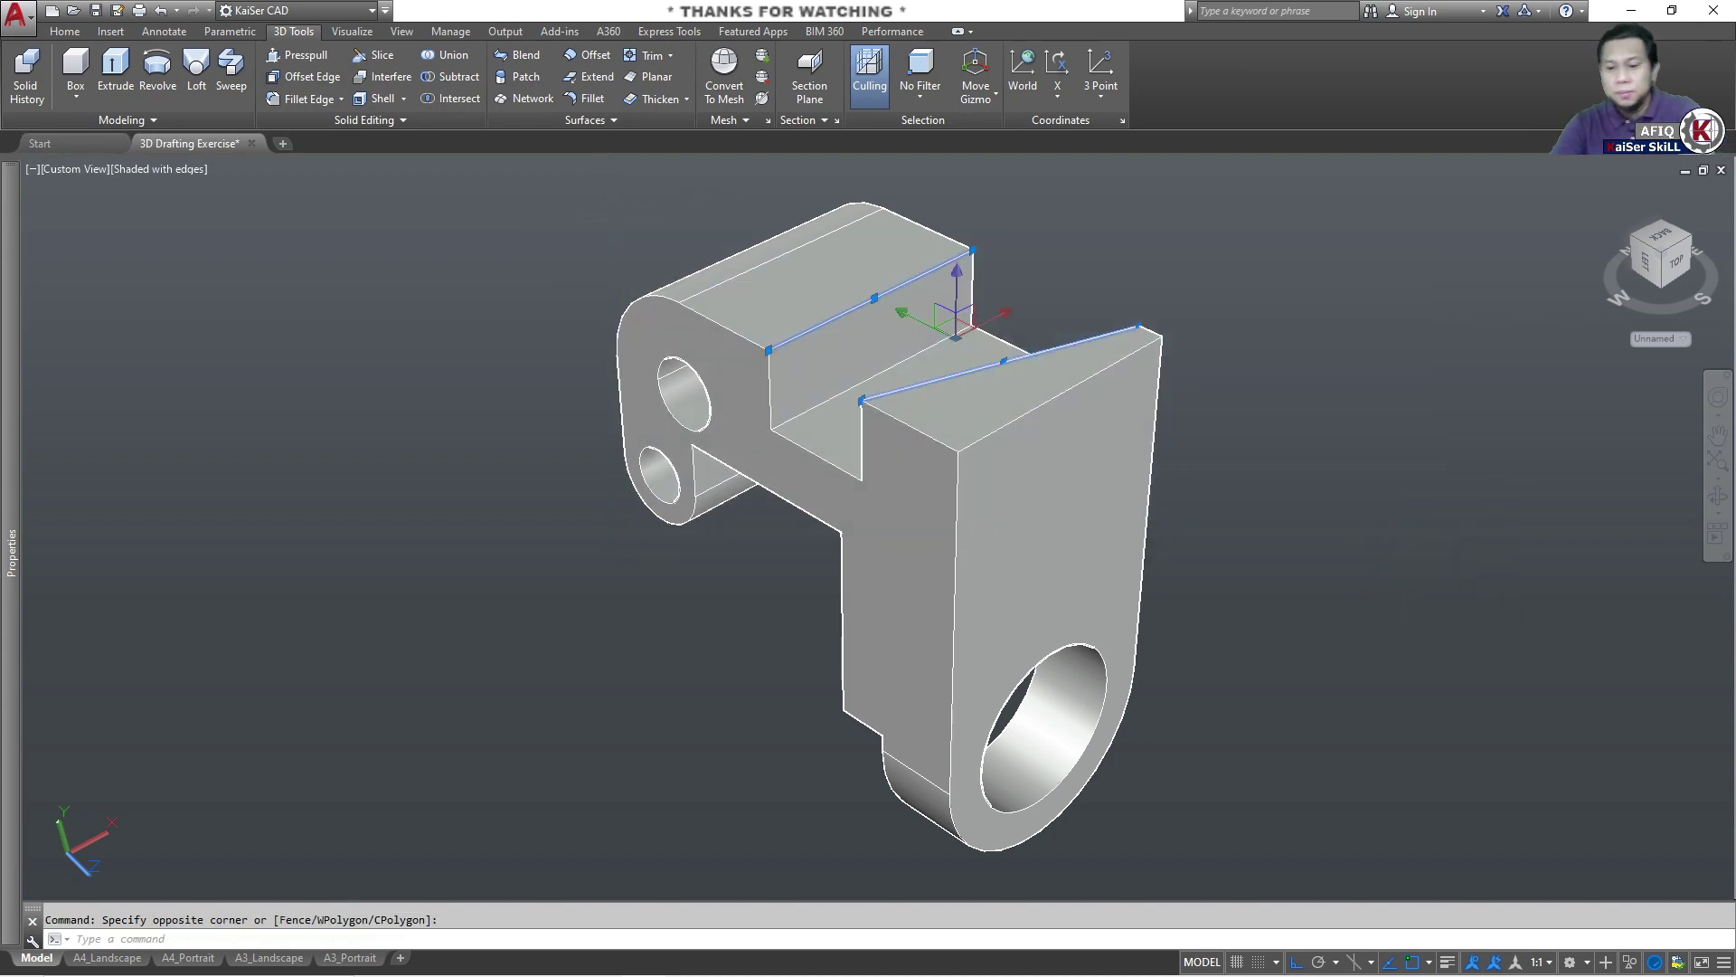
pyautogui.press('Delete')
# Zoom to extents so the whole shaded bracket fills the view.
pyautogui.middleClick(1406, 558)
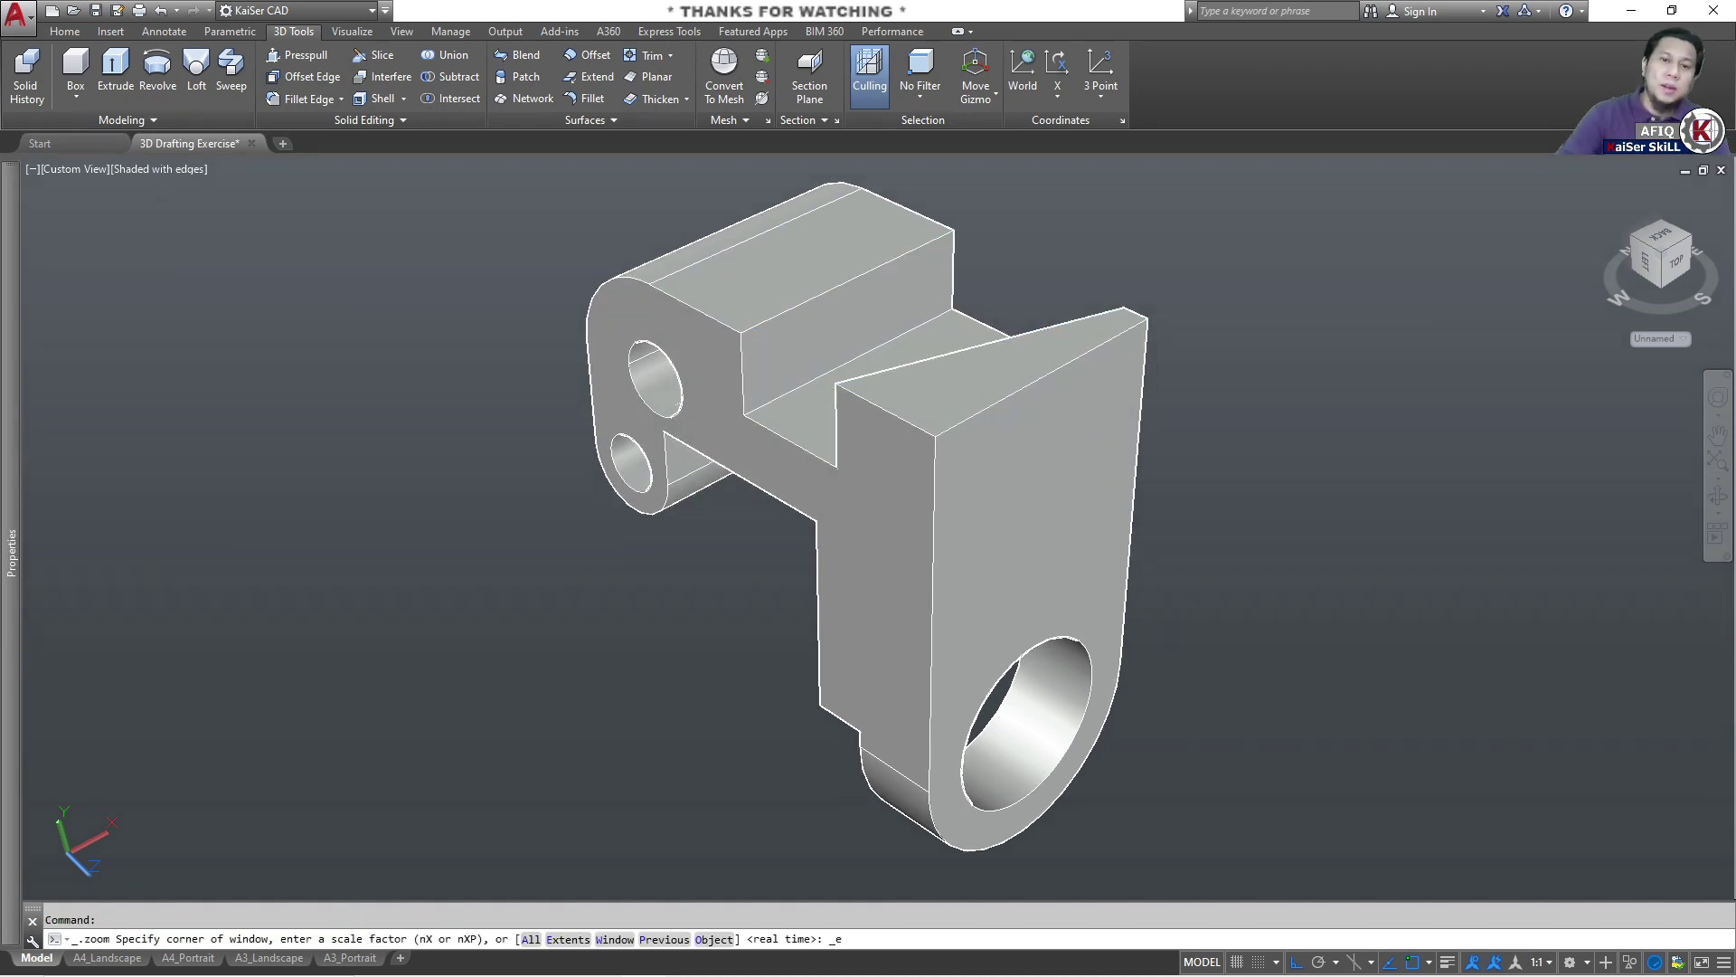